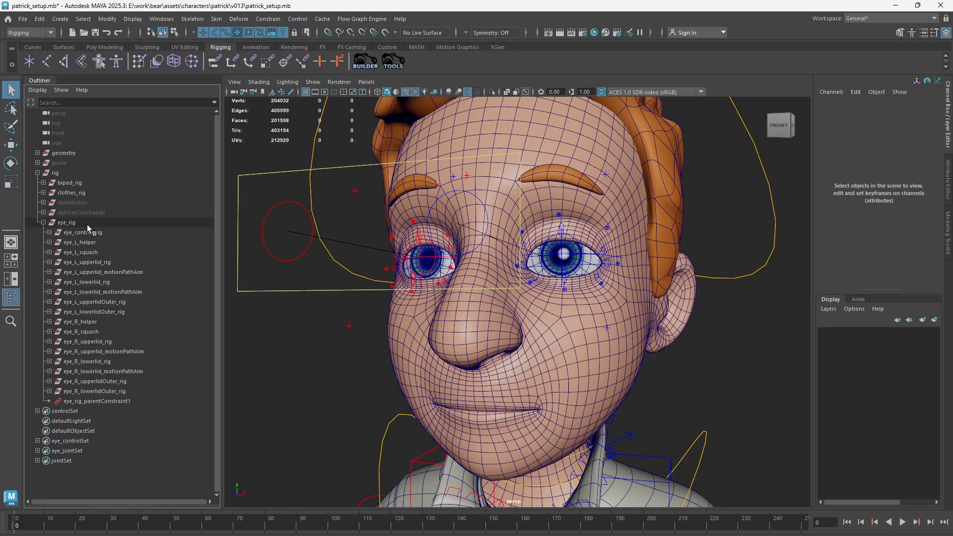
Turn on Joint Display for the eye_rig group, then deselect it with its hierarchy collapsed.
{"action": "left_click", "coordinate": [86, 222]}
{"action": "left_click", "coordinate": [43, 222]}
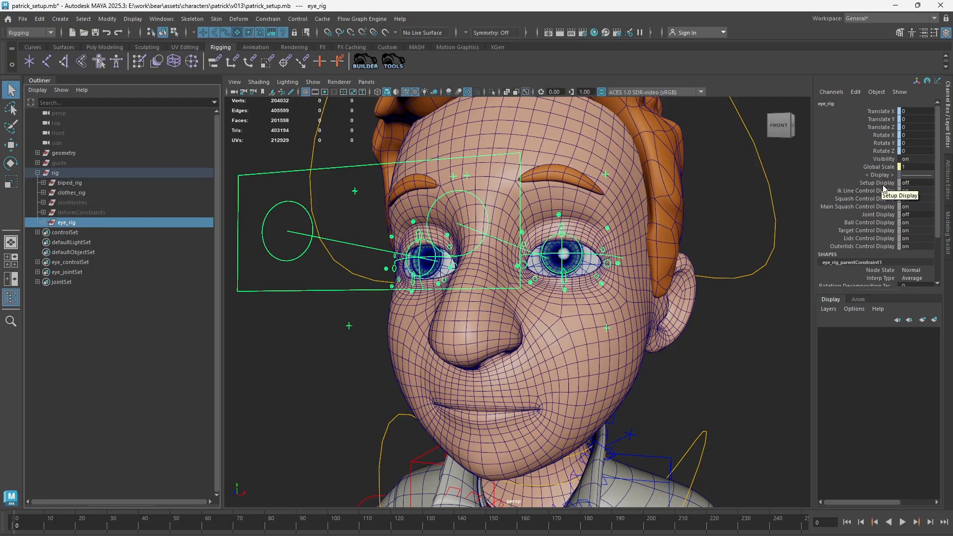
{"action": "left_click", "coordinate": [887, 216]}
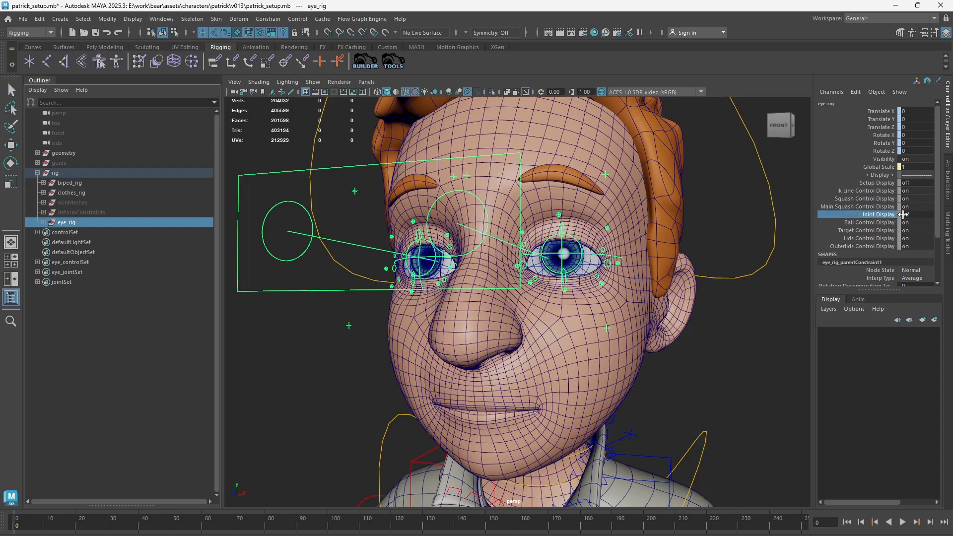
{"action": "middle_click_drag", "start_coordinate": [662, 241], "coordinate": [724, 245]}
{"action": "scroll", "coordinate": [493, 300], "scroll_direction": "up", "scroll_amount": 6}
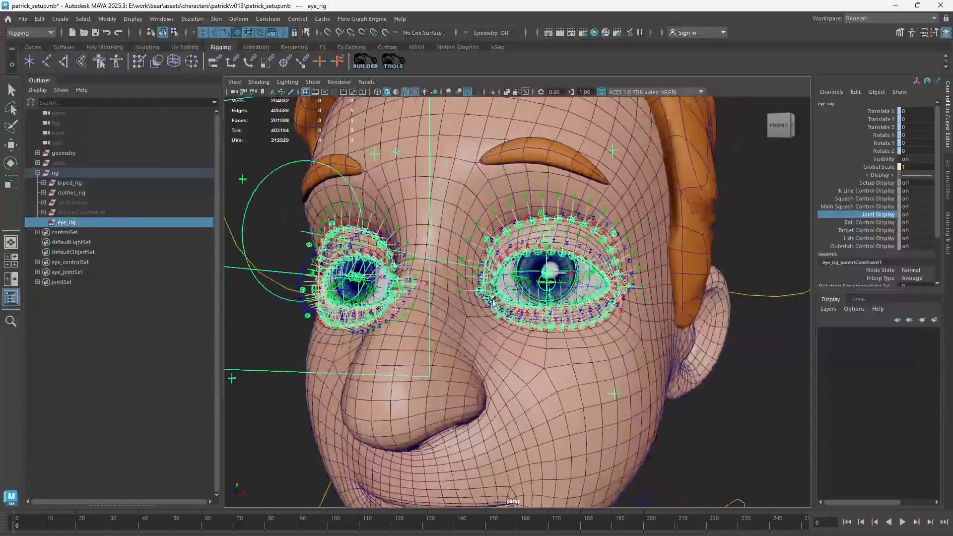
{"action": "scroll", "coordinate": [513, 317], "scroll_direction": "down", "scroll_amount": 5}
{"action": "left_click_drag", "start_coordinate": [570, 324], "coordinate": [623, 328], "text": "alt"}
{"action": "left_click", "coordinate": [622, 329]}
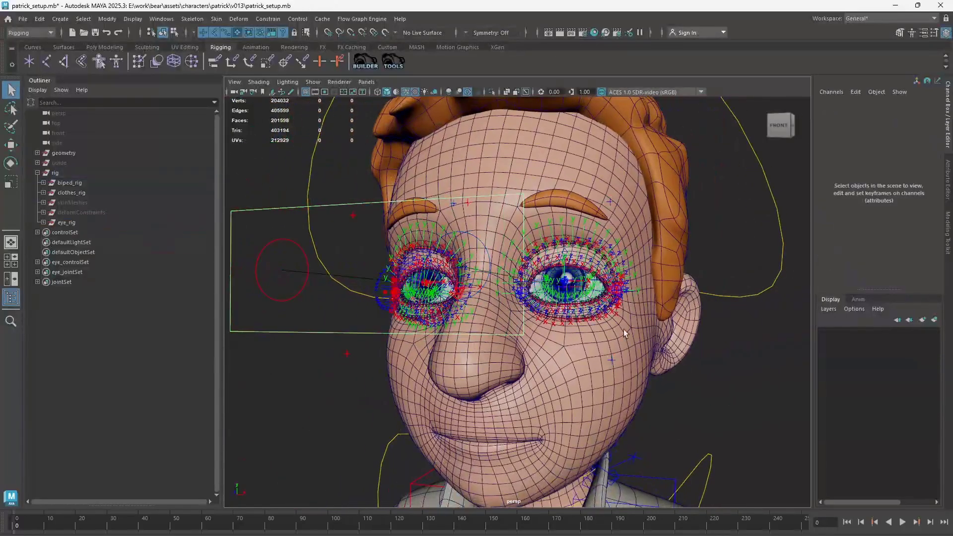
Test the eye rig by moving eye_target_control, and undo the move.
{"action": "left_click", "coordinate": [489, 196]}
{"action": "key", "text": "w"}
{"action": "left_click_drag", "start_coordinate": [365, 268], "coordinate": [645, 293]}
{"action": "key", "text": "ctrl+z"}
Examine the inner and outer lid joints around the character's left eye up close.
{"action": "scroll", "coordinate": [645, 295], "scroll_direction": "up", "scroll_amount": 6}
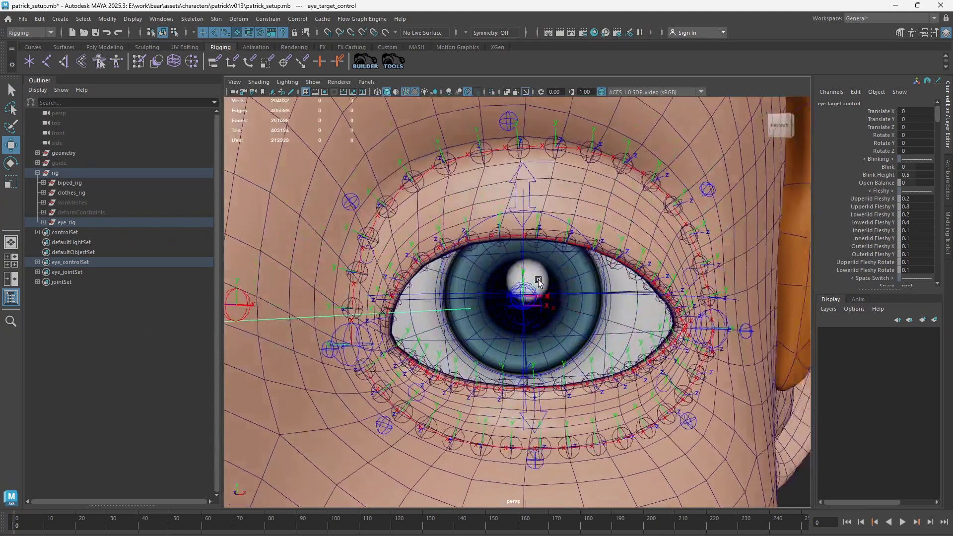
{"action": "key", "text": "q"}
{"action": "middle_click_drag", "start_coordinate": [435, 292], "coordinate": [455, 292], "text": "alt"}
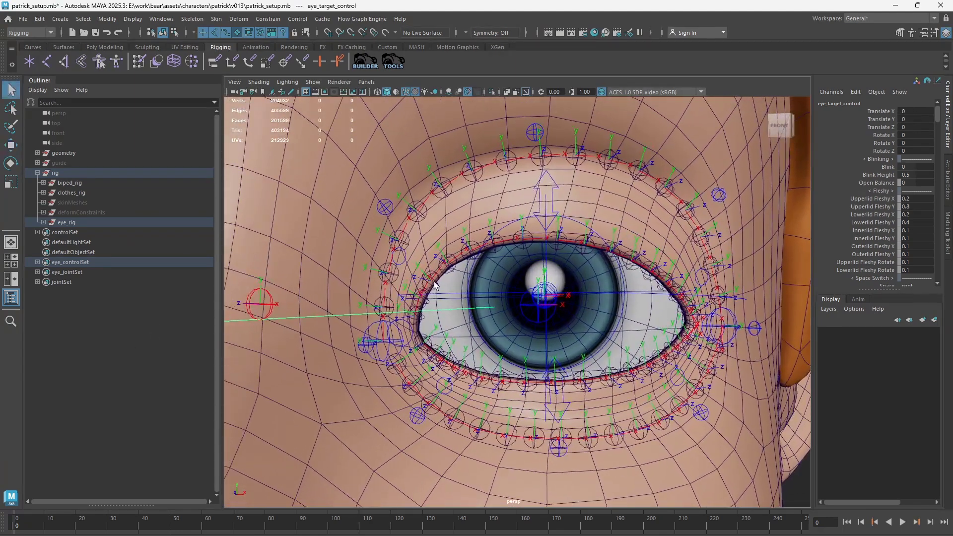
{"action": "left_click", "coordinate": [434, 283]}
{"action": "scroll", "coordinate": [460, 297], "scroll_direction": "down", "scroll_amount": 2}
{"action": "scroll", "coordinate": [646, 285], "scroll_direction": "down", "scroll_amount": 2}
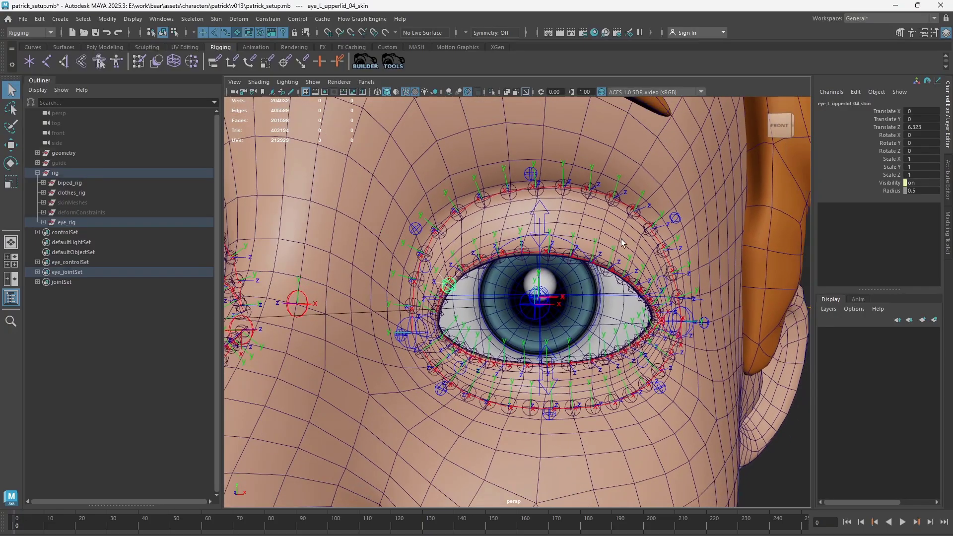
{"action": "left_click", "coordinate": [633, 264]}
{"action": "left_click", "coordinate": [765, 462]}
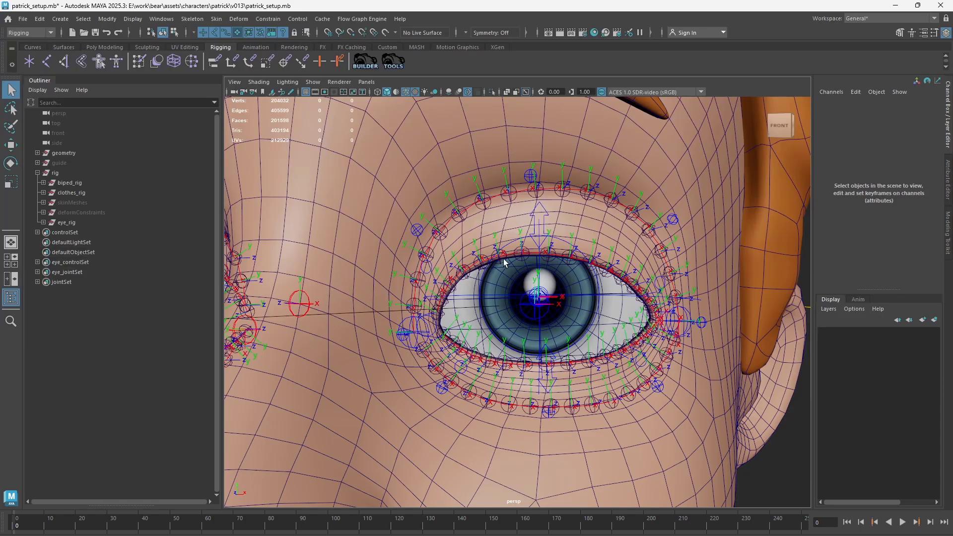
In eye_jointSet, select the range of lid joints from eye_R_lowerlidOuter_17_skin through eye_L_upperlid_02_skin.
{"action": "left_click", "coordinate": [37, 272]}
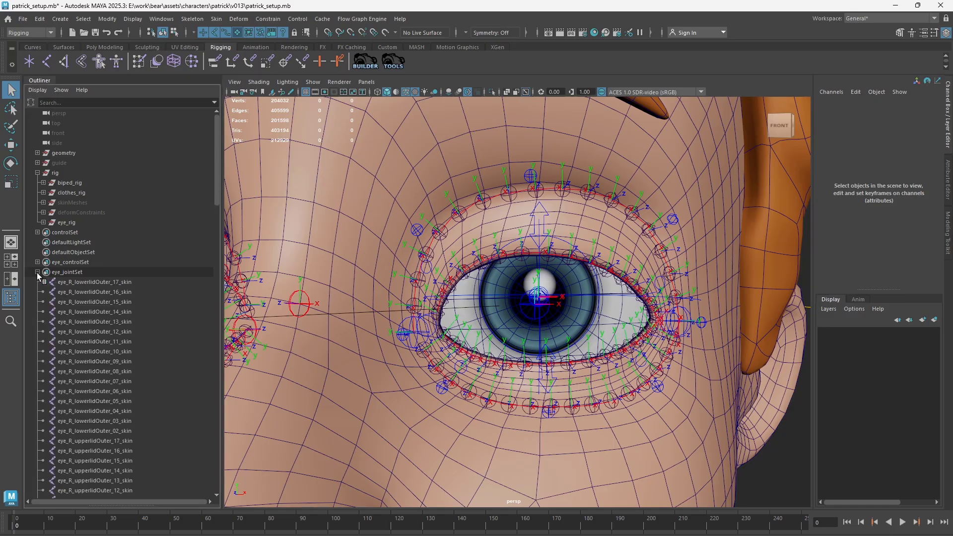
{"action": "scroll", "coordinate": [37, 273], "scroll_direction": "down", "scroll_amount": 3}
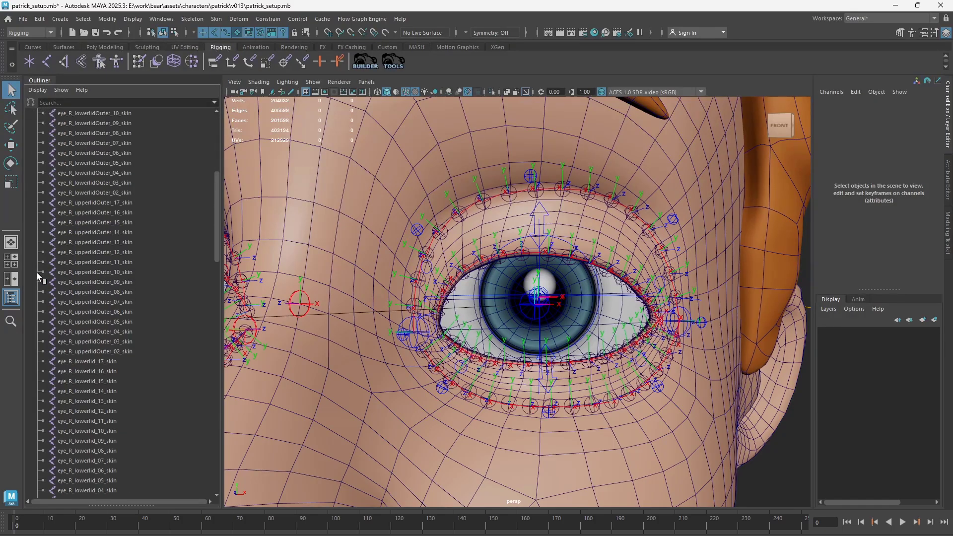
{"action": "left_click", "coordinate": [106, 201]}
{"action": "scroll", "coordinate": [148, 289], "scroll_direction": "down", "scroll_amount": 15}
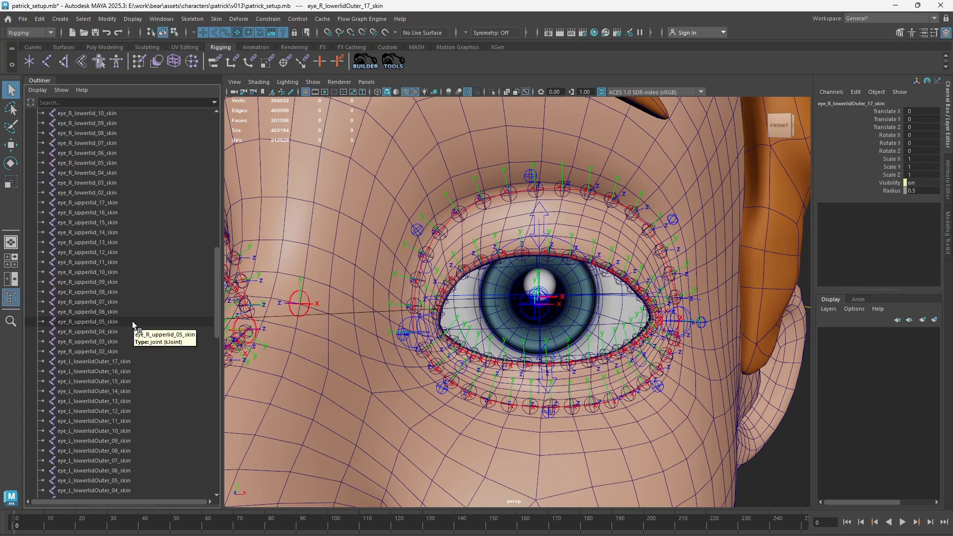
{"action": "scroll", "coordinate": [132, 321], "scroll_direction": "down", "scroll_amount": 8}
{"action": "scroll", "coordinate": [129, 368], "scroll_direction": "down", "scroll_amount": 10}
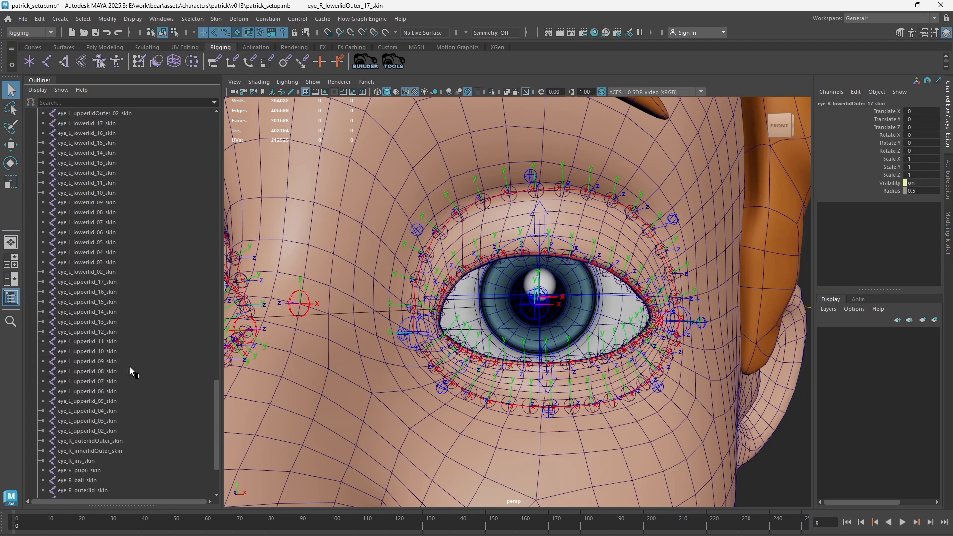
{"action": "scroll", "coordinate": [127, 367], "scroll_direction": "down", "scroll_amount": 3}
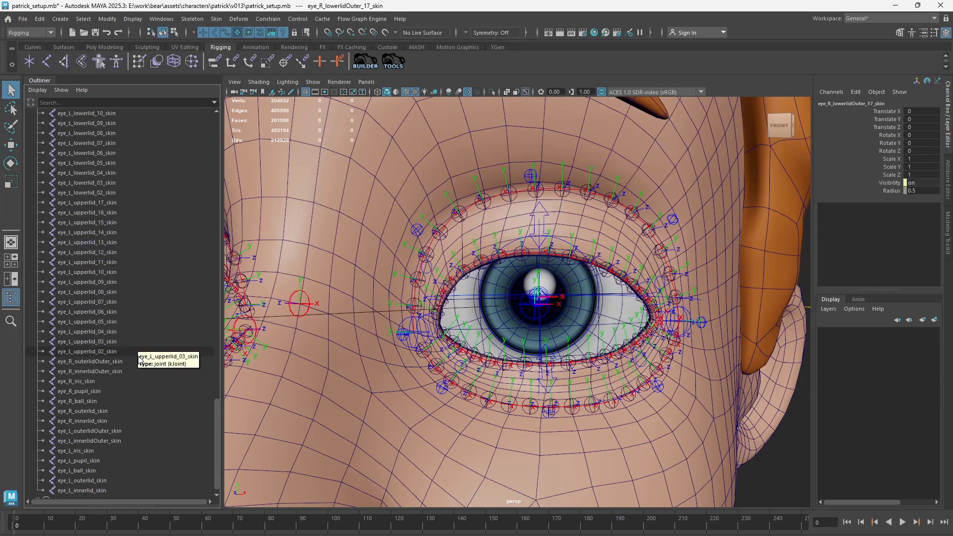
{"action": "scroll", "coordinate": [138, 356], "scroll_direction": "down", "scroll_amount": 1}
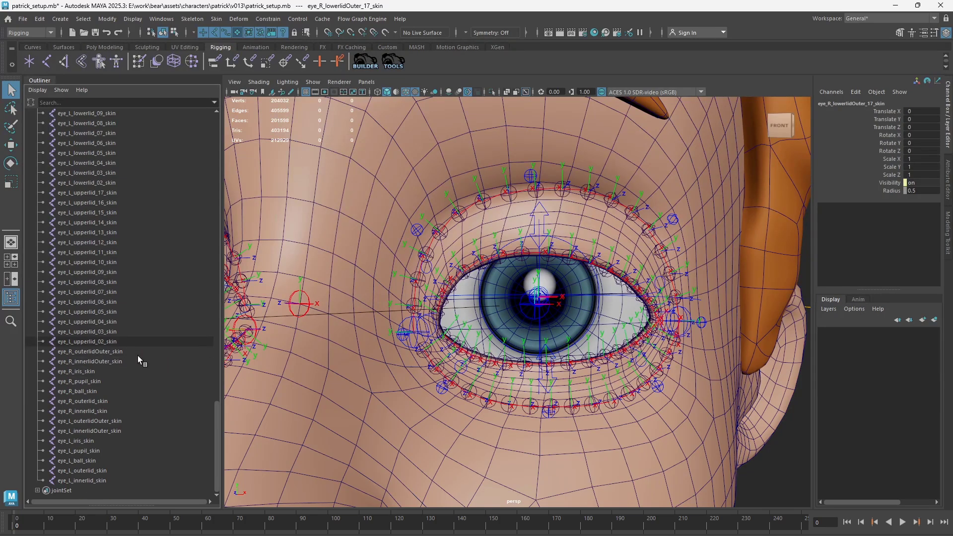
{"action": "left_click", "coordinate": [106, 342], "text": "shift"}
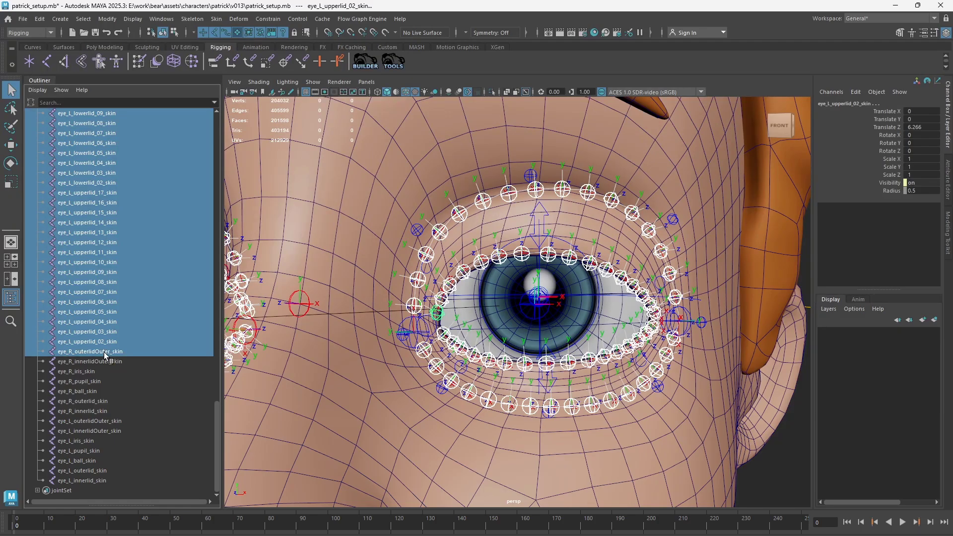
Add the outerlid, innerlid, outerlidOuter and innerlidOuter skin joints of both eyes to the selection, leaving out the iris, pupil and ball joints.
{"action": "left_click", "coordinate": [103, 361], "text": "shift"}
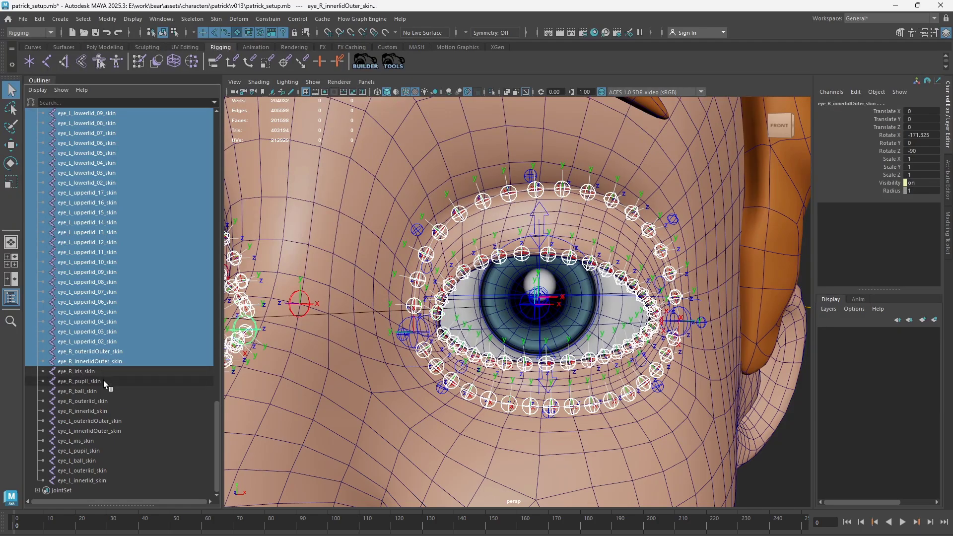
{"action": "left_click", "coordinate": [105, 400], "text": "ctrl"}
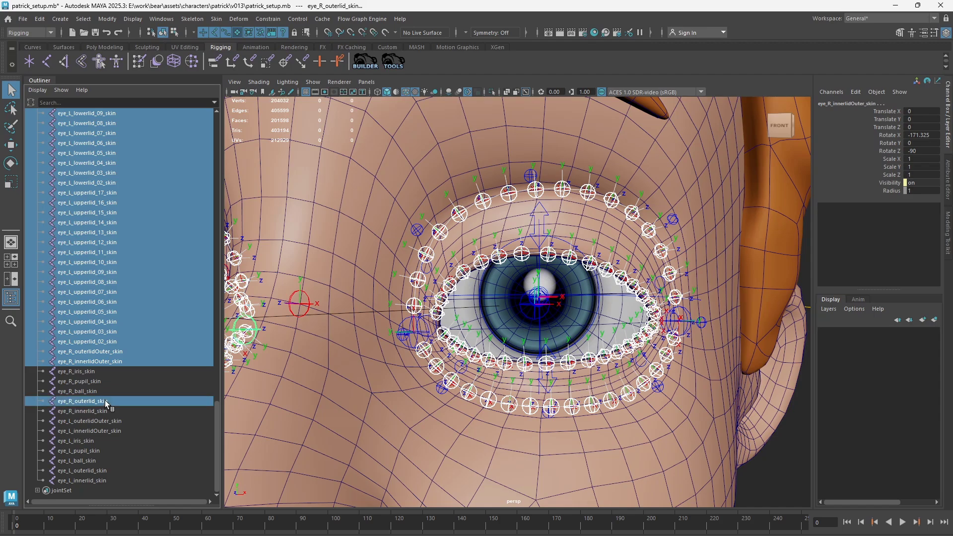
{"action": "left_click", "coordinate": [104, 410], "text": "ctrl"}
{"action": "left_click", "coordinate": [105, 420], "text": "ctrl"}
{"action": "left_click", "coordinate": [105, 431], "text": "ctrl"}
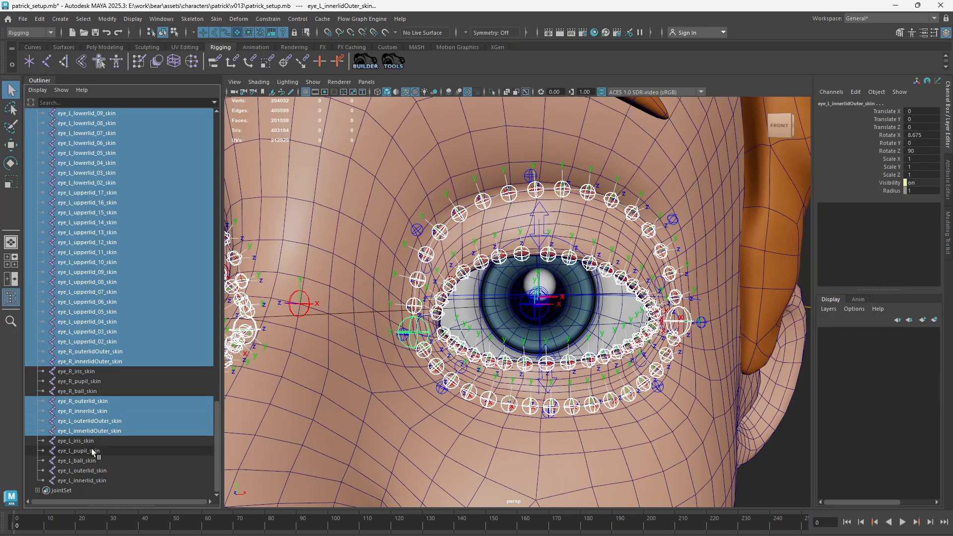
{"action": "left_click", "coordinate": [95, 471], "text": "ctrl"}
{"action": "left_click", "coordinate": [98, 479], "text": "ctrl"}
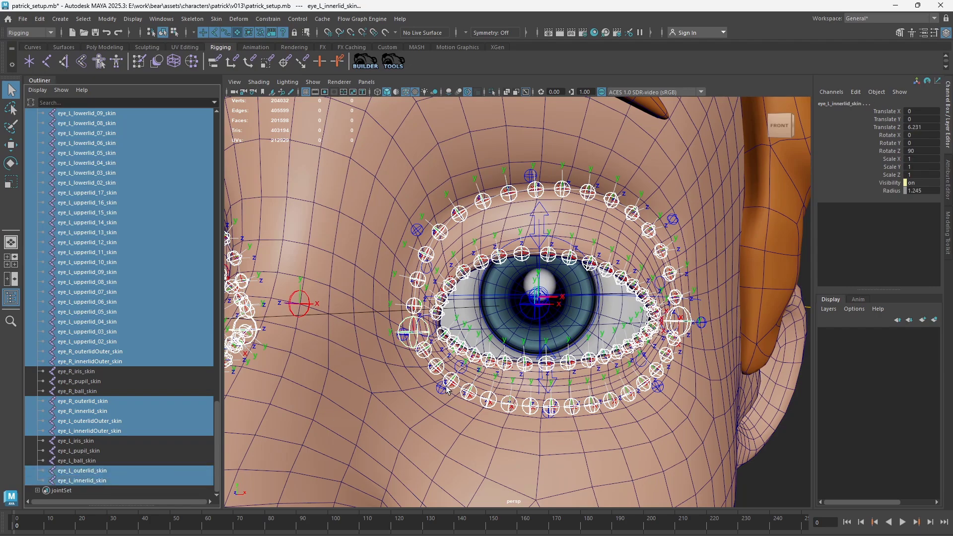
Add the selected lid joints as influences to the body mesh's skinCluster1, with weights locked at a default of 0.
{"action": "key", "text": "f"}
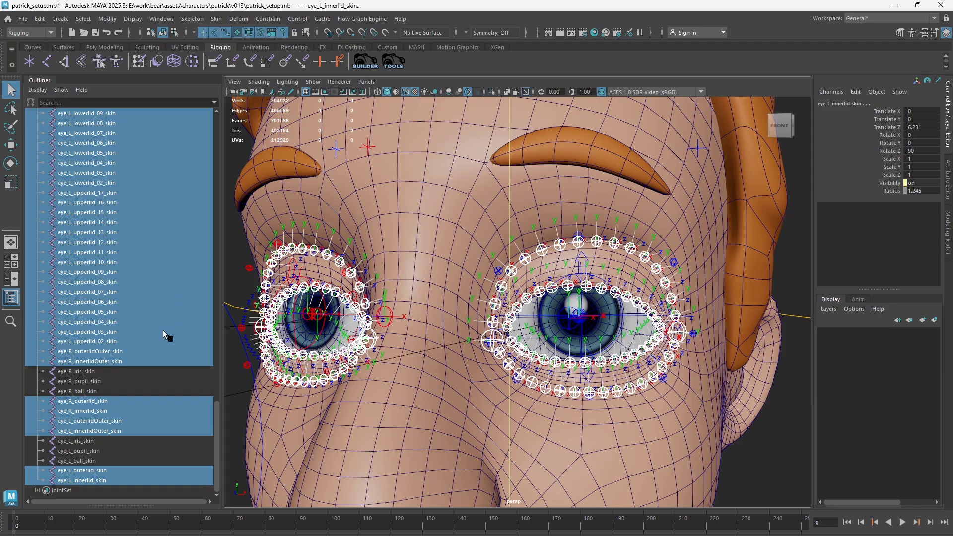
{"action": "scroll", "coordinate": [164, 327], "scroll_direction": "up", "scroll_amount": 10}
{"action": "scroll", "coordinate": [163, 325], "scroll_direction": "up", "scroll_amount": 10}
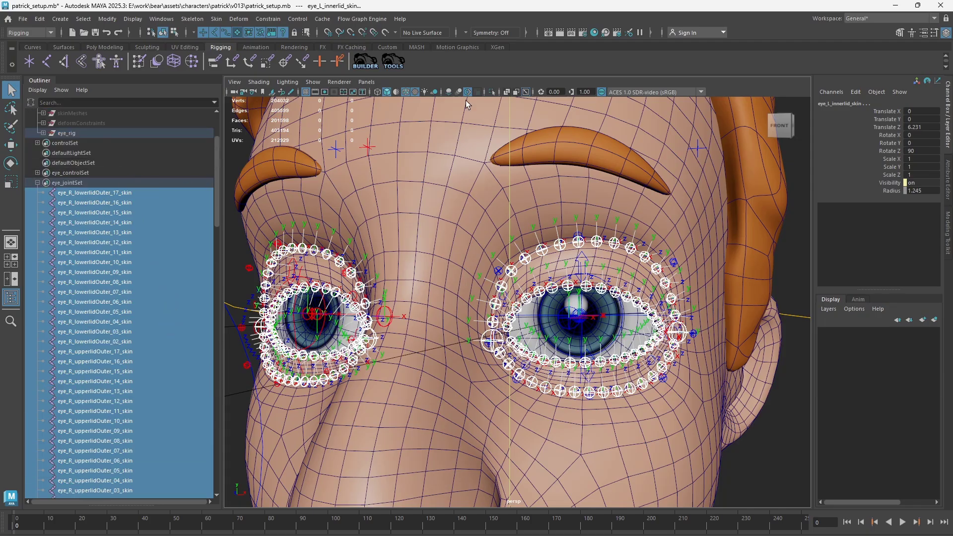
{"action": "left_click", "coordinate": [468, 206], "text": "shift"}
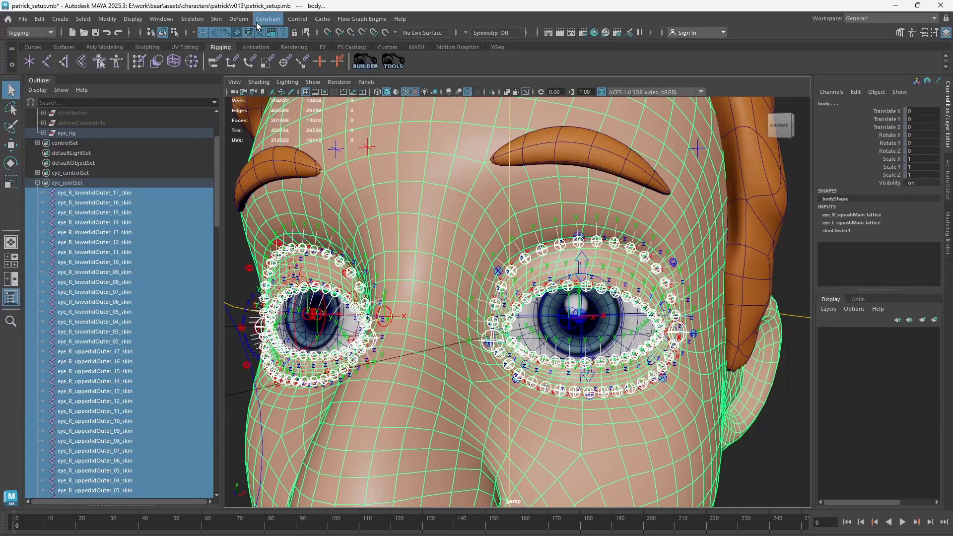
{"action": "left_click", "coordinate": [216, 19]}
{"action": "mouse_move", "coordinate": [326, 257]}
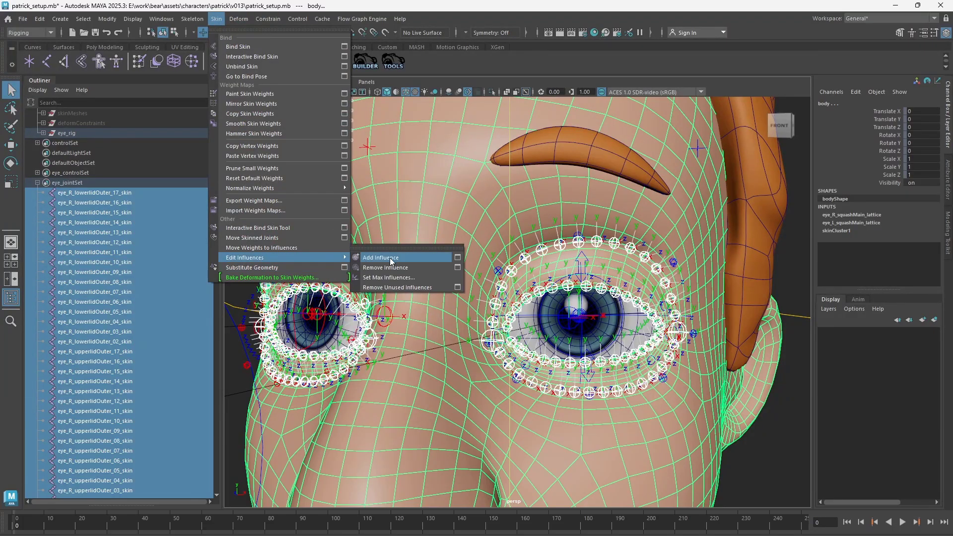
{"action": "left_click", "coordinate": [457, 257]}
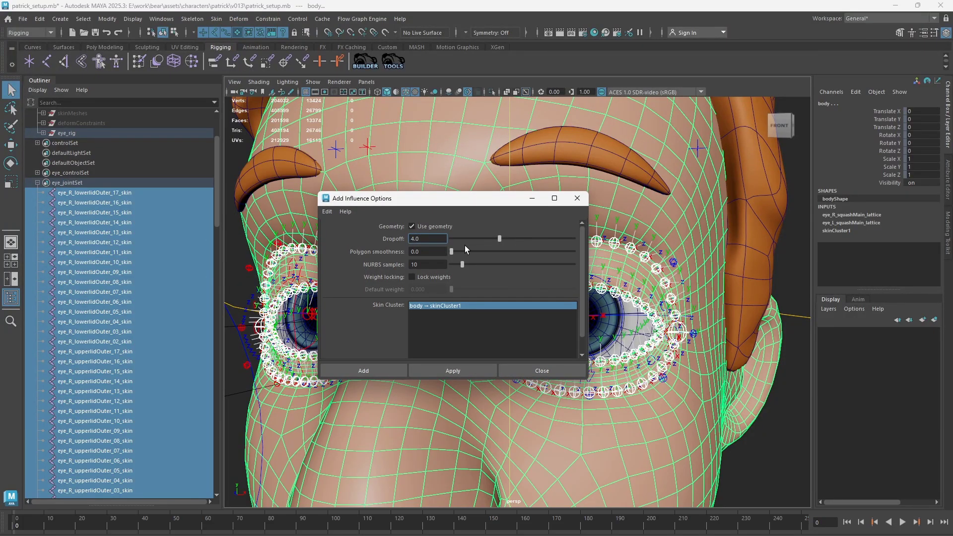
{"action": "left_click", "coordinate": [412, 277]}
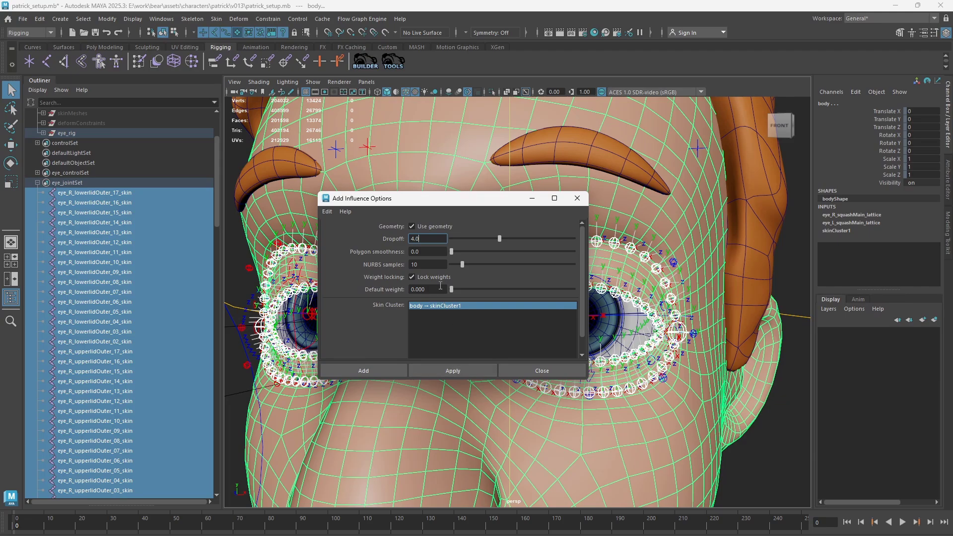
{"action": "left_click", "coordinate": [548, 386]}
{"action": "left_click", "coordinate": [555, 373]}
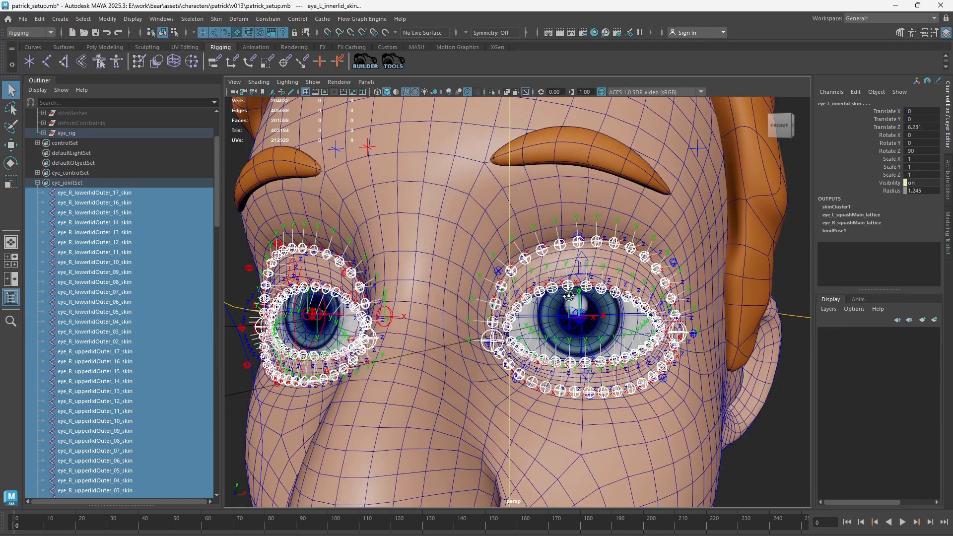
Select only the body mesh and open the Paint Skin Weights tool settings.
{"action": "middle_click_drag", "start_coordinate": [563, 293], "coordinate": [474, 263], "text": "alt"}
{"action": "left_click", "coordinate": [499, 169]}
{"action": "scroll", "coordinate": [516, 230], "scroll_direction": "up", "scroll_amount": 1}
{"action": "mouse_move", "coordinate": [516, 229]}
{"action": "left_mouse_down", "text": "alt"}
{"action": "mouse_move", "coordinate": [525, 232]}
{"action": "mouse_move", "coordinate": [504, 241]}
{"action": "left_mouse_up", "text": "alt"}
{"action": "middle_click_drag", "start_coordinate": [504, 240], "coordinate": [505, 226], "text": "alt"}
{"action": "scroll", "coordinate": [505, 225], "scroll_direction": "up", "scroll_amount": 1}
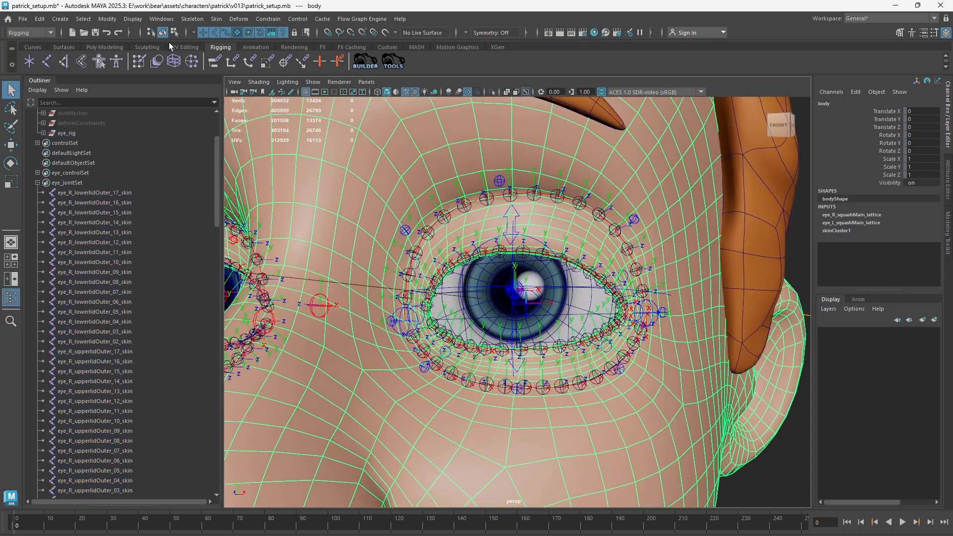
{"action": "double_click", "coordinate": [139, 63]}
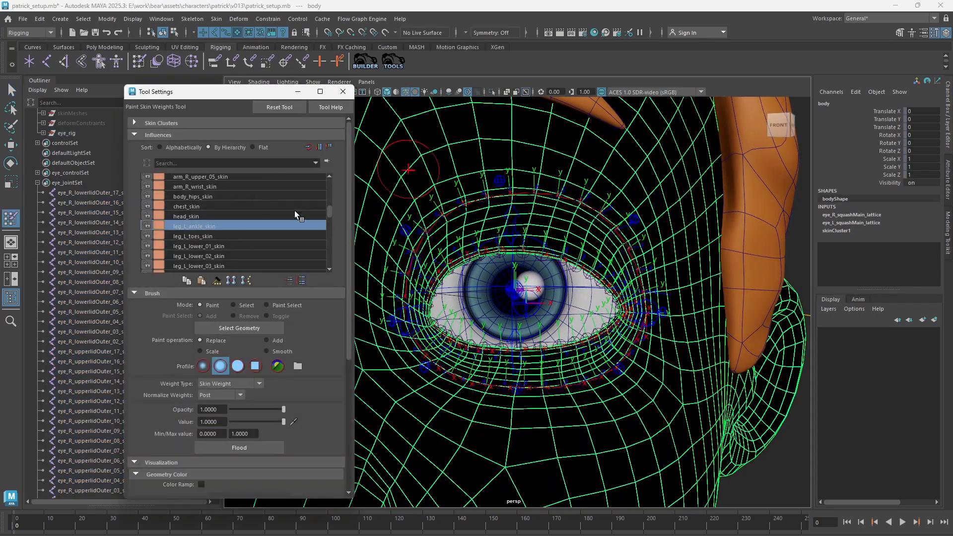
Check the eyelid influences in the body's influence list, going through eye_L_lowerlidOuter_02_skin to eye_L_lowerlidOuter_05_skin and the ones below.
{"action": "scroll", "coordinate": [267, 224], "scroll_direction": "down", "scroll_amount": 2}
{"action": "scroll", "coordinate": [266, 224], "scroll_direction": "up", "scroll_amount": 2}
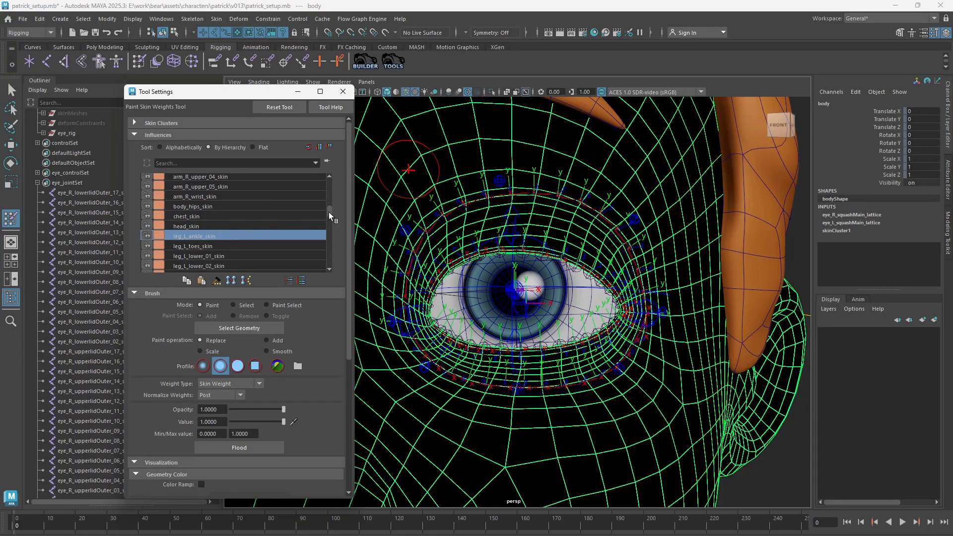
{"action": "left_click_drag", "start_coordinate": [328, 212], "coordinate": [343, 224]}
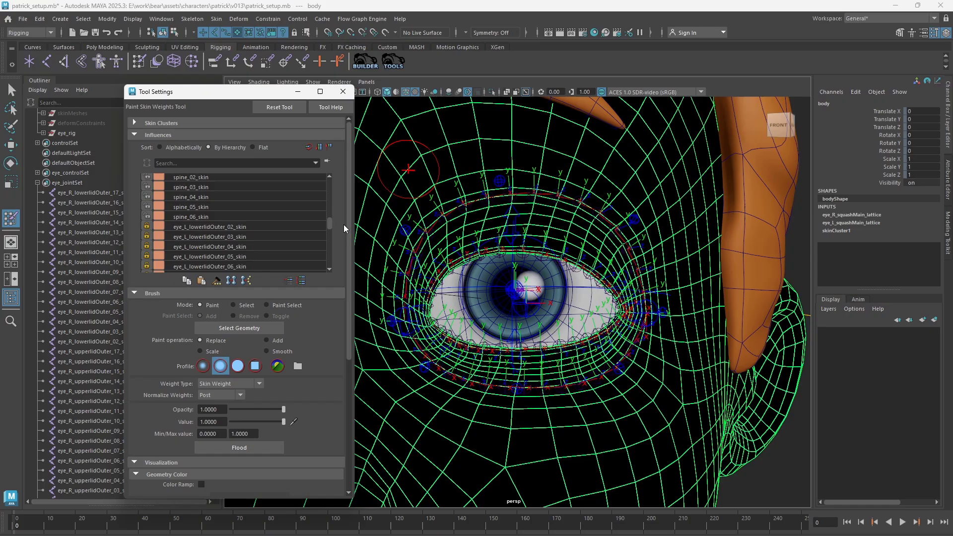
{"action": "left_click", "coordinate": [248, 226]}
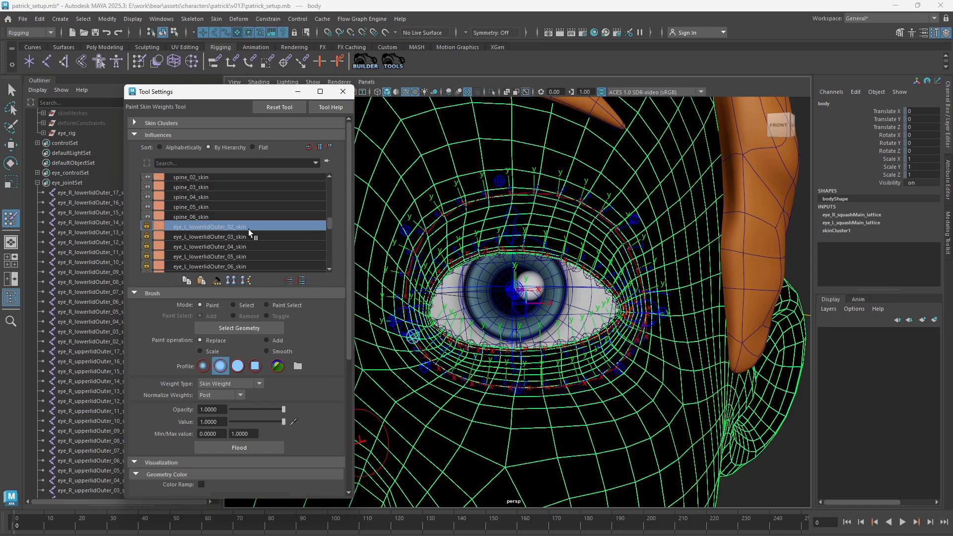
{"action": "left_click", "coordinate": [248, 237]}
{"action": "left_click", "coordinate": [248, 246]}
{"action": "left_click", "coordinate": [256, 253]}
{"action": "scroll", "coordinate": [256, 253], "scroll_direction": "down", "scroll_amount": 6}
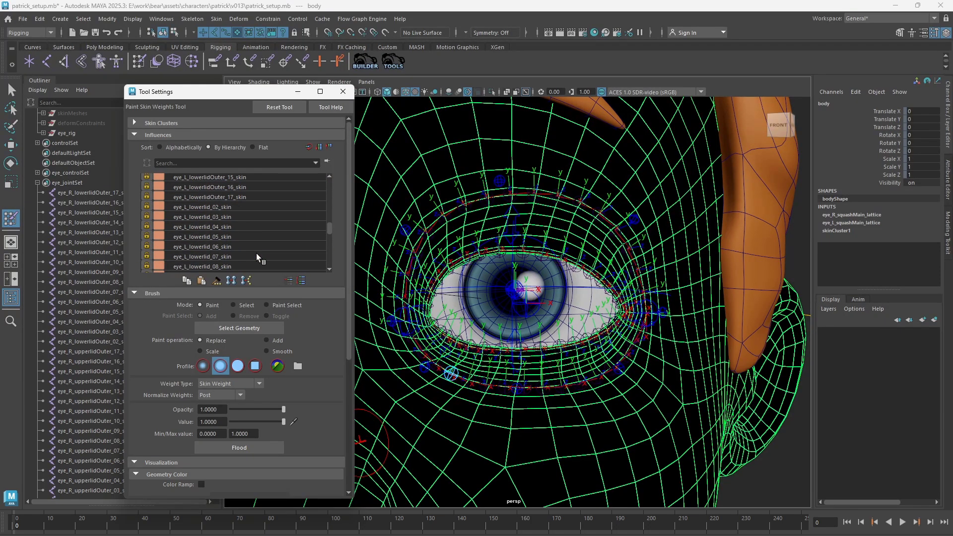
Exit the Paint Skin Weights tool and deselect the body mesh.
{"action": "left_click", "coordinate": [343, 91]}
{"action": "key", "text": "q"}
{"action": "key", "text": "5"}
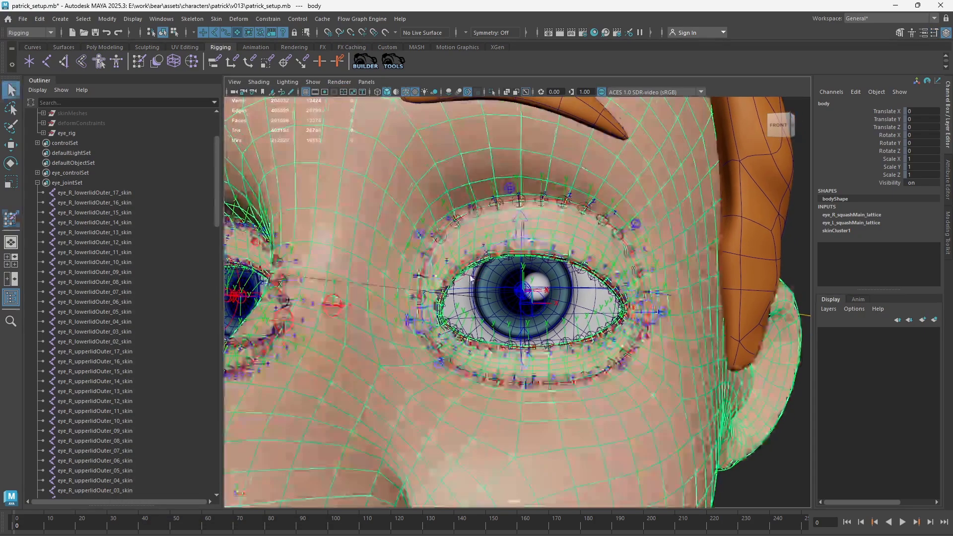
{"action": "left_click_drag", "start_coordinate": [442, 230], "coordinate": [464, 233], "text": "alt"}
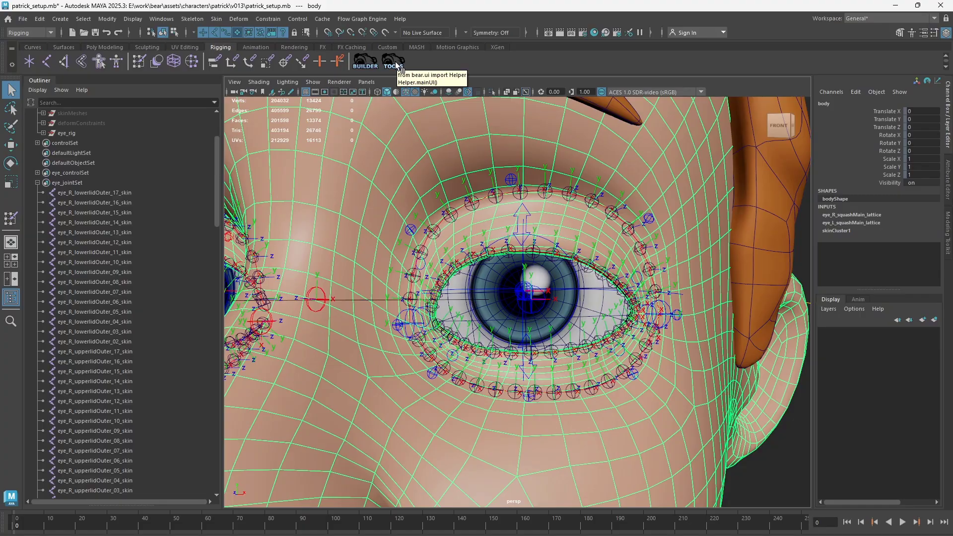
{"action": "left_click_drag", "start_coordinate": [472, 230], "coordinate": [549, 293], "text": "alt"}
{"action": "left_click", "coordinate": [782, 433]}
{"action": "right_click_drag", "start_coordinate": [607, 322], "coordinate": [619, 323], "text": "alt"}
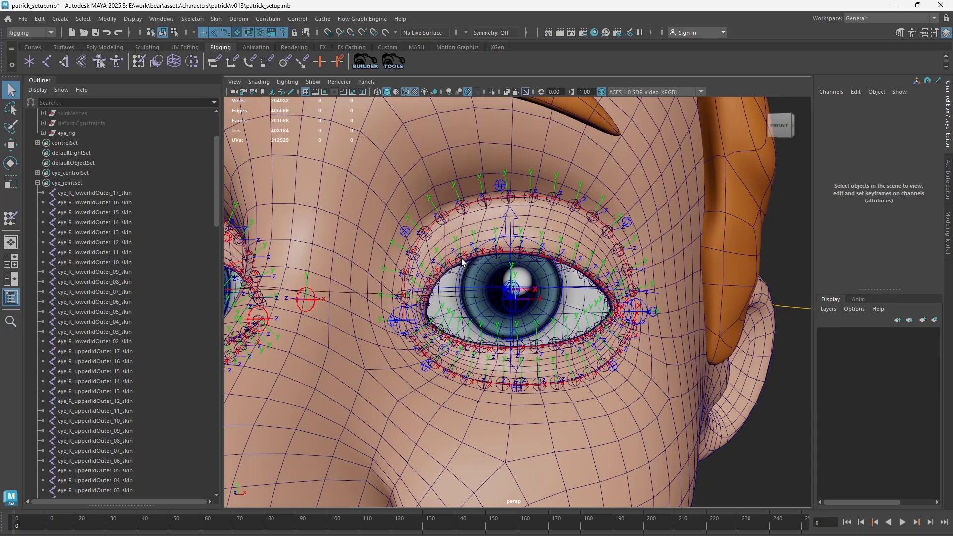
Open BEAR Tools and bring up the Skin Loop Blending options of its Skinning section.
{"action": "left_click", "coordinate": [393, 63]}
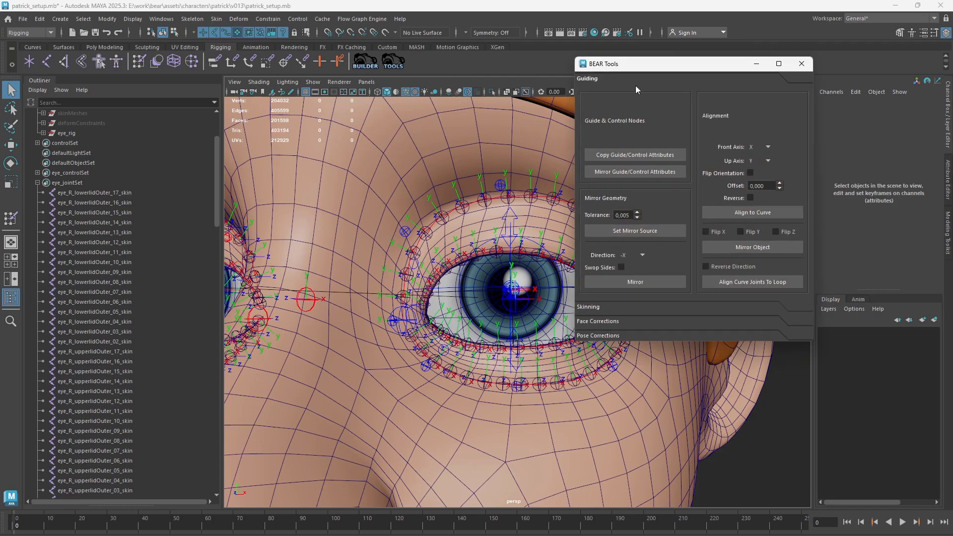
{"action": "left_click_drag", "start_coordinate": [652, 60], "coordinate": [695, 108]}
{"action": "left_click", "coordinate": [687, 355]}
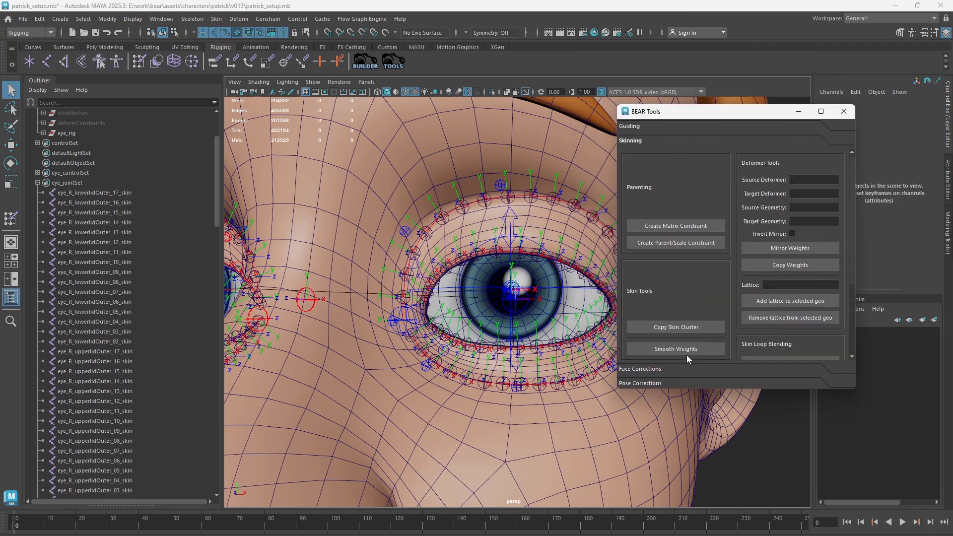
{"action": "scroll", "coordinate": [758, 327], "scroll_direction": "down", "scroll_amount": 4}
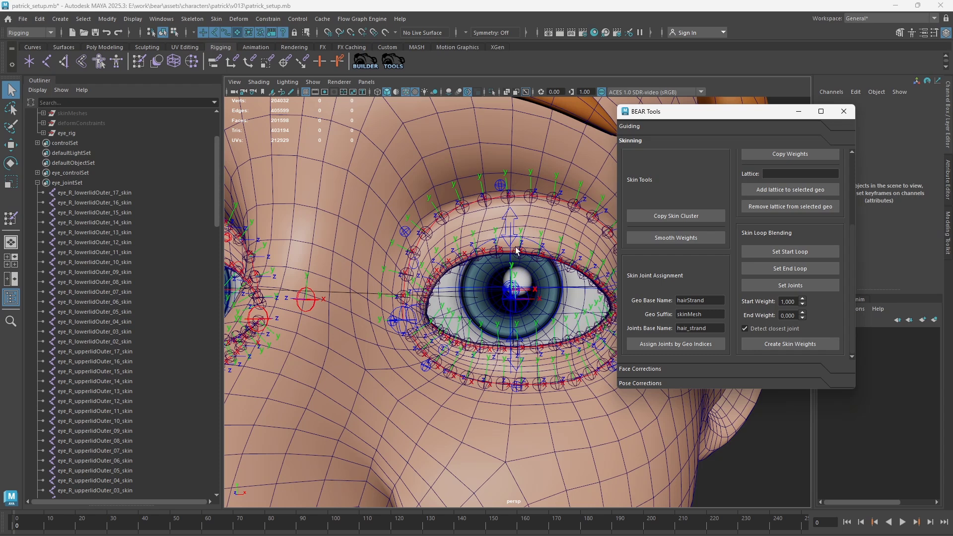
Try moving the left eye's upper lid control, and undo the move.
{"action": "middle_click_drag", "start_coordinate": [509, 259], "coordinate": [467, 251], "text": "alt"}
{"action": "right_click_drag", "start_coordinate": [467, 251], "coordinate": [489, 262], "text": "alt"}
{"action": "middle_click_drag", "start_coordinate": [488, 265], "coordinate": [458, 257], "text": "alt"}
{"action": "right_click_drag", "start_coordinate": [458, 253], "coordinate": [444, 246], "text": "alt"}
{"action": "left_click", "coordinate": [437, 213]}
{"action": "key", "text": "w"}
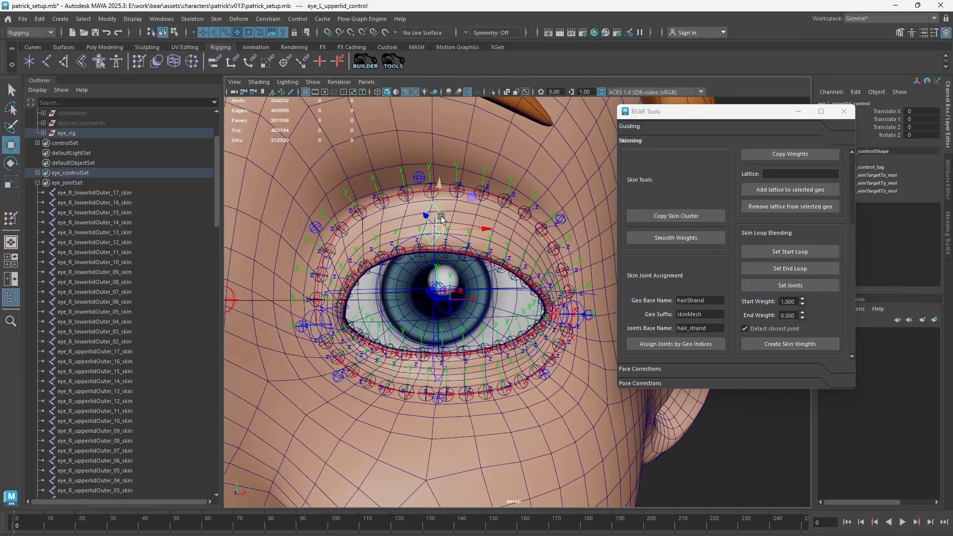
{"action": "mouse_move", "coordinate": [437, 228]}
{"action": "left_mouse_down"}
{"action": "mouse_move", "coordinate": [440, 334]}
{"action": "mouse_move", "coordinate": [463, 268]}
{"action": "mouse_move", "coordinate": [421, 237]}
{"action": "left_mouse_up"}
{"action": "key", "text": "ctrl+z"}
{"action": "key", "text": "q"}
{"action": "middle_click_drag", "start_coordinate": [483, 285], "coordinate": [500, 289], "text": "alt"}
{"action": "left_click", "coordinate": [673, 401]}
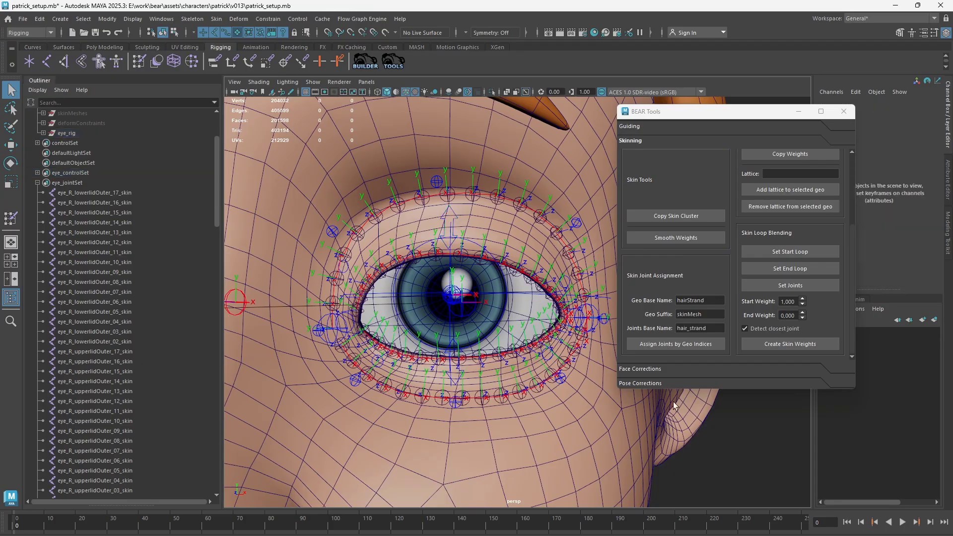
Select the body mesh, switch it to edge selection and turn off the textured display.
{"action": "right_click_drag", "start_coordinate": [673, 401], "coordinate": [692, 394], "text": "alt"}
{"action": "left_click_drag", "start_coordinate": [693, 395], "coordinate": [715, 391], "text": "alt"}
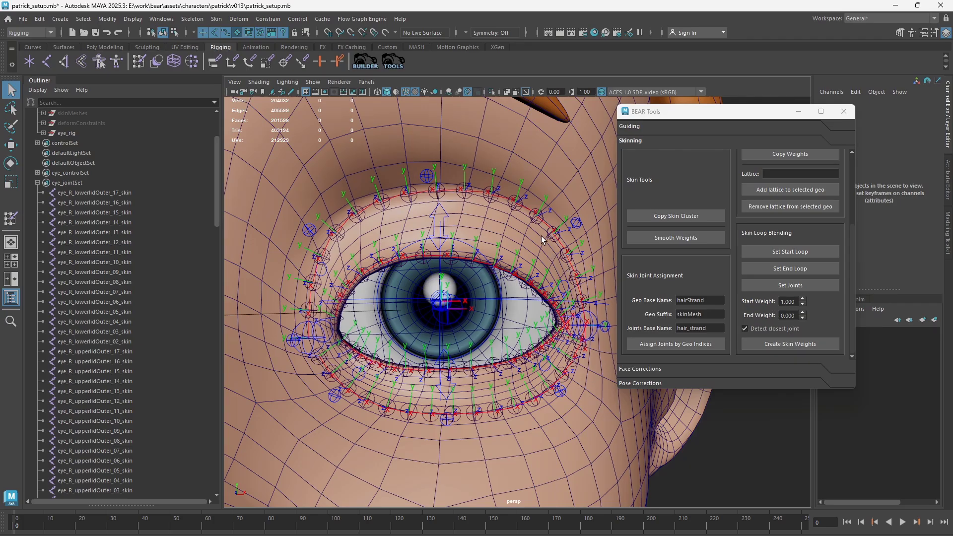
{"action": "left_click", "coordinate": [525, 232]}
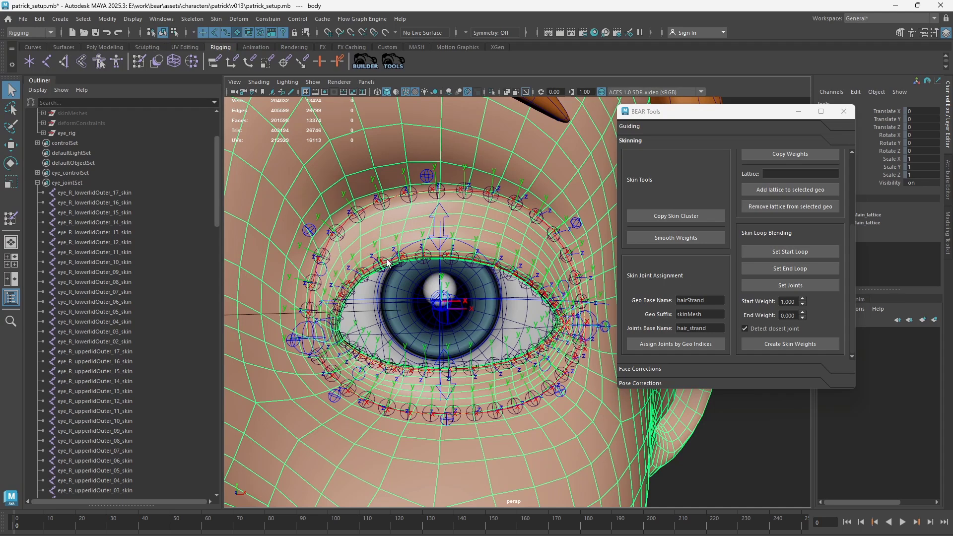
{"action": "left_click_drag", "start_coordinate": [419, 266], "coordinate": [496, 233], "text": "alt"}
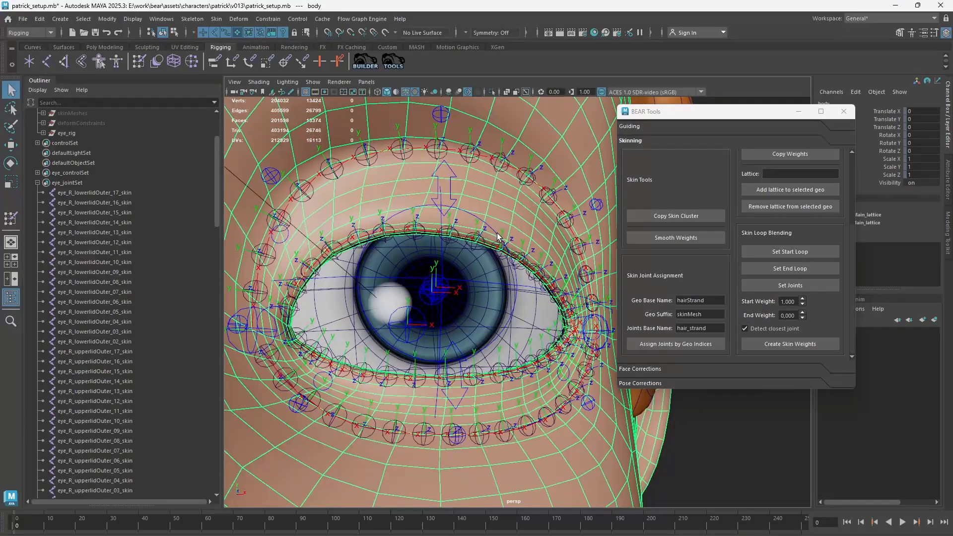
{"action": "right_click_drag", "start_coordinate": [391, 189], "coordinate": [388, 169]}
{"action": "middle_click_drag", "start_coordinate": [308, 312], "coordinate": [316, 314], "text": "alt"}
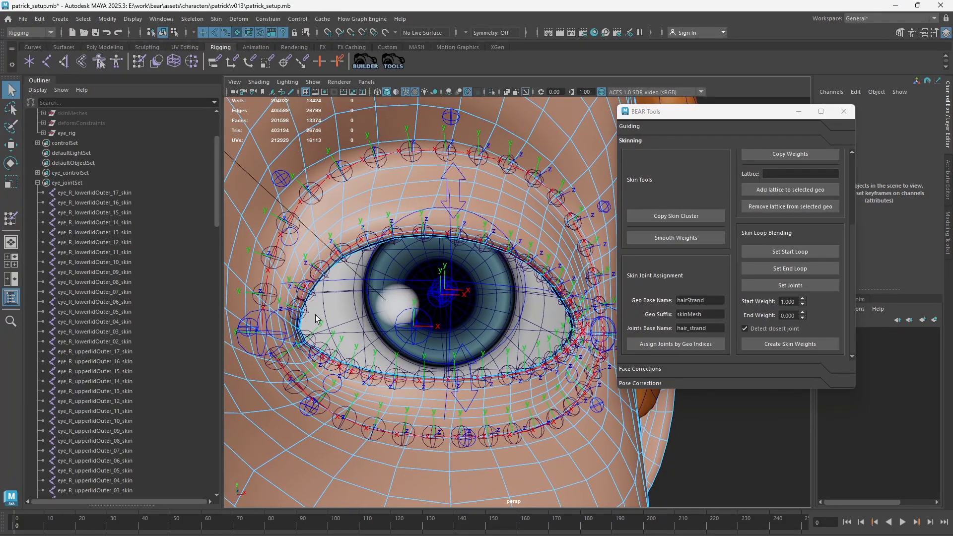
{"action": "left_click", "coordinate": [397, 91]}
{"action": "left_click_drag", "start_coordinate": [414, 242], "coordinate": [446, 230], "text": "alt"}
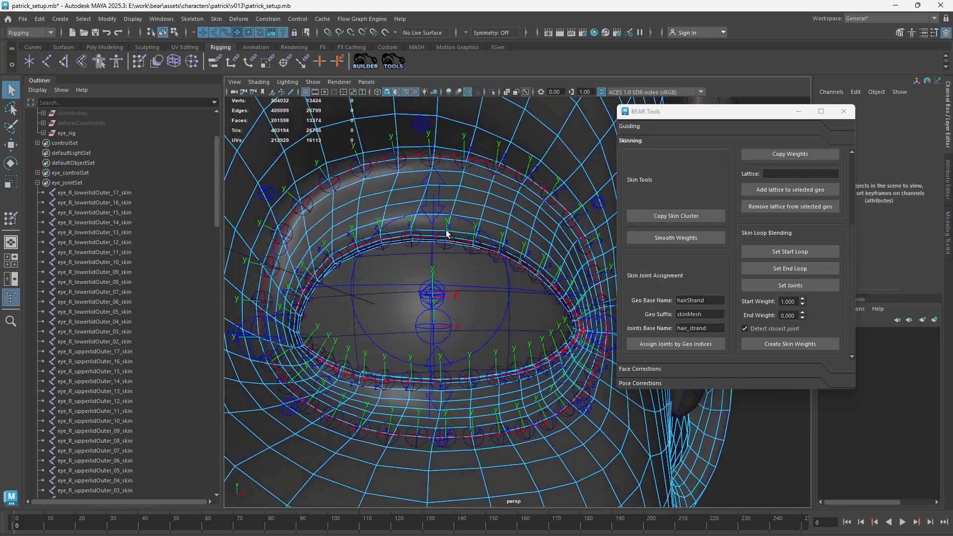
Move BEAR Tools clear of the left eye and narrow the Outliner to enlarge the viewport.
{"action": "left_click_drag", "start_coordinate": [697, 110], "coordinate": [748, 132]}
{"action": "left_click_drag", "start_coordinate": [403, 249], "coordinate": [423, 240], "text": "alt"}
{"action": "left_click_drag", "start_coordinate": [221, 281], "coordinate": [158, 276]}
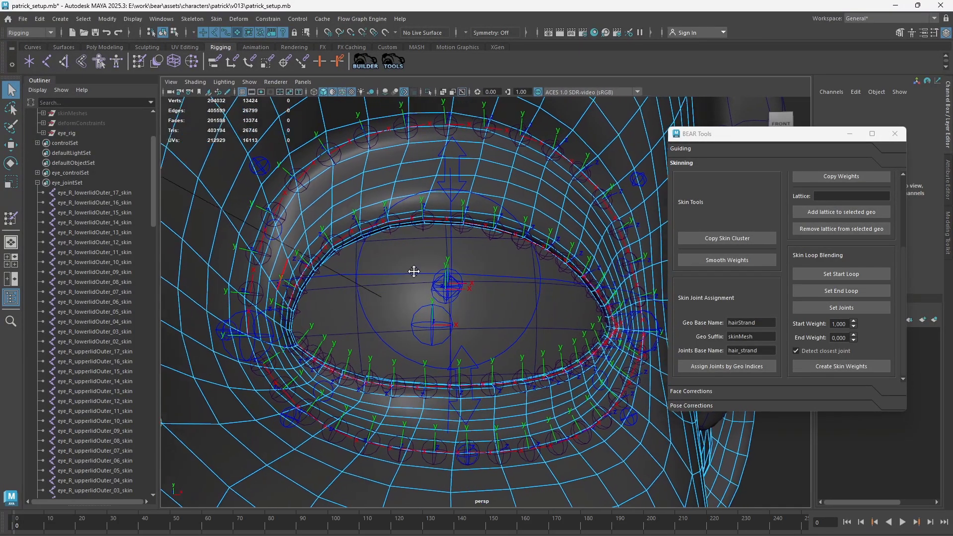
{"action": "left_click_drag", "start_coordinate": [385, 277], "coordinate": [413, 272]}
{"action": "left_click_drag", "start_coordinate": [412, 271], "coordinate": [416, 261], "text": "alt"}
{"action": "scroll", "coordinate": [346, 301], "scroll_direction": "up", "scroll_amount": 1}
{"action": "left_click_drag", "start_coordinate": [293, 322], "coordinate": [267, 322], "text": "alt"}
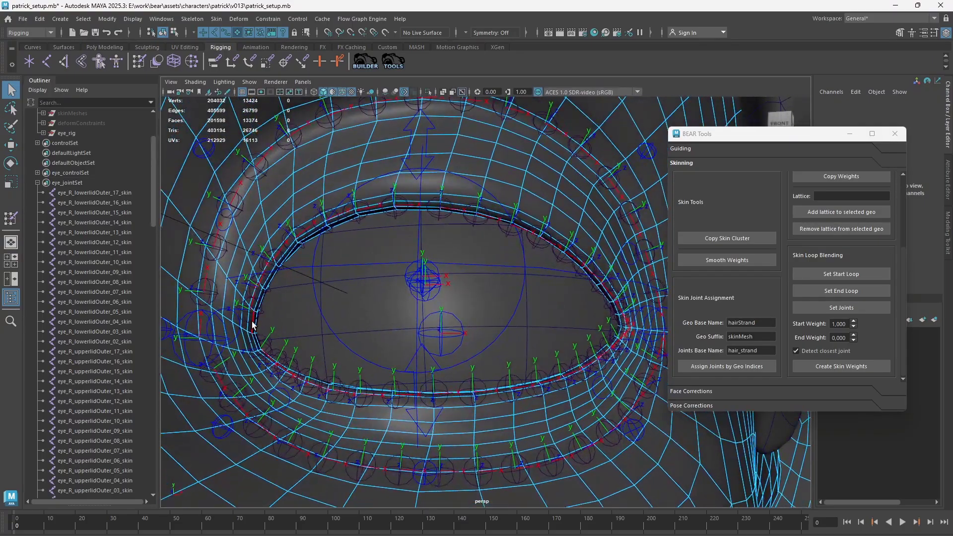
Select the upper eyelid's rim edge loop from the inner to the outer corner and set it as the start loop.
{"action": "left_click", "coordinate": [252, 325]}
{"action": "left_click_drag", "start_coordinate": [327, 298], "coordinate": [376, 284], "text": "alt"}
{"action": "scroll", "coordinate": [359, 196], "scroll_direction": "up", "scroll_amount": 1}
{"action": "left_click_drag", "start_coordinate": [489, 244], "coordinate": [569, 295], "text": "alt"}
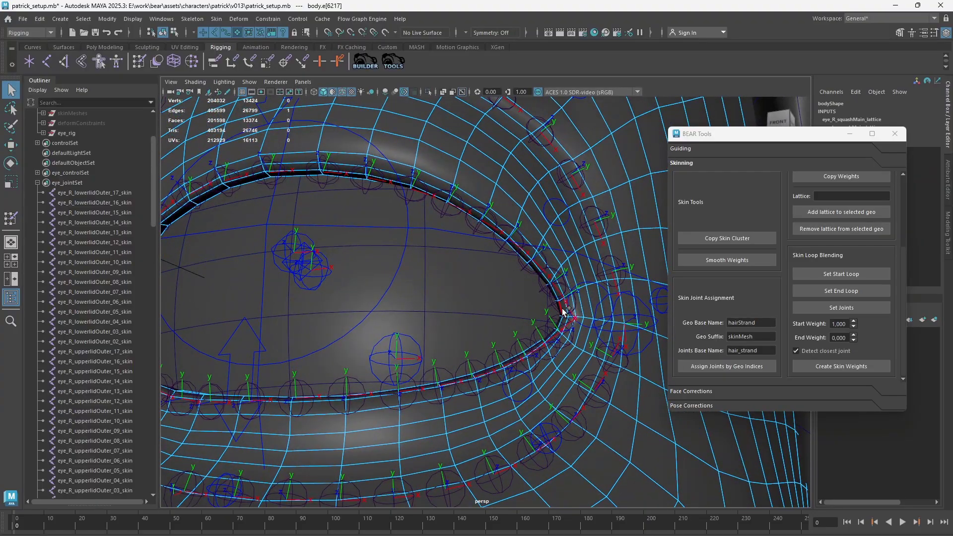
{"action": "left_click_drag", "start_coordinate": [462, 284], "coordinate": [356, 239], "text": "alt"}
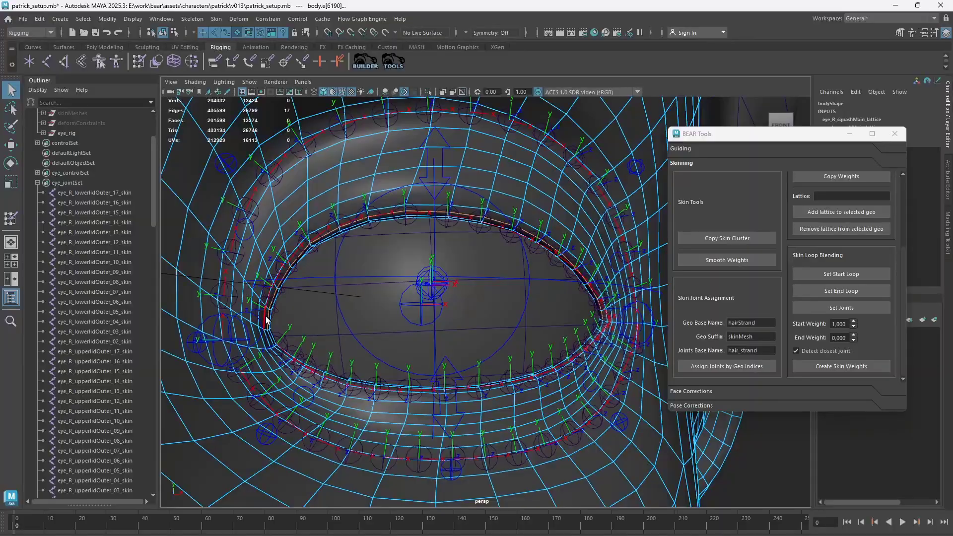
{"action": "left_click_drag", "start_coordinate": [503, 217], "coordinate": [504, 262], "text": "alt"}
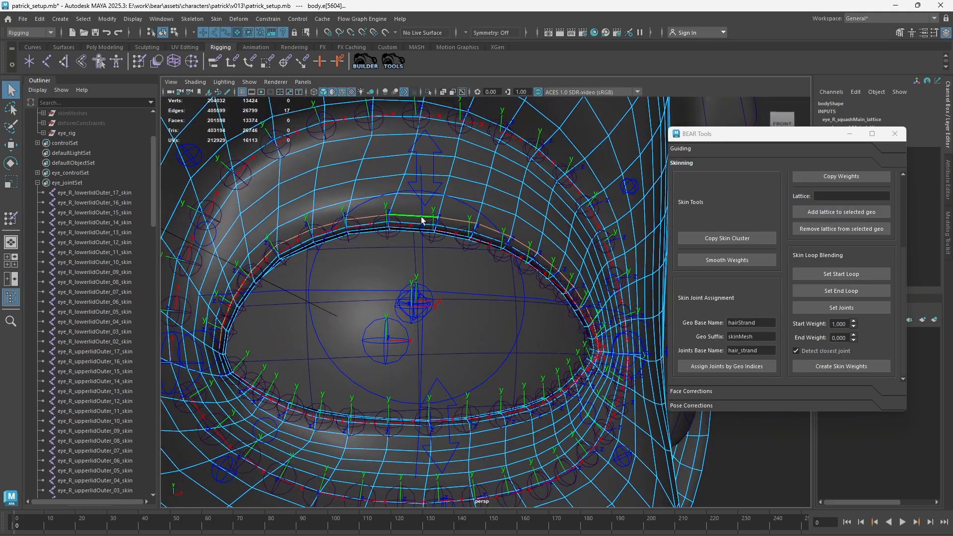
{"action": "left_click_drag", "start_coordinate": [421, 220], "coordinate": [472, 227], "text": "alt"}
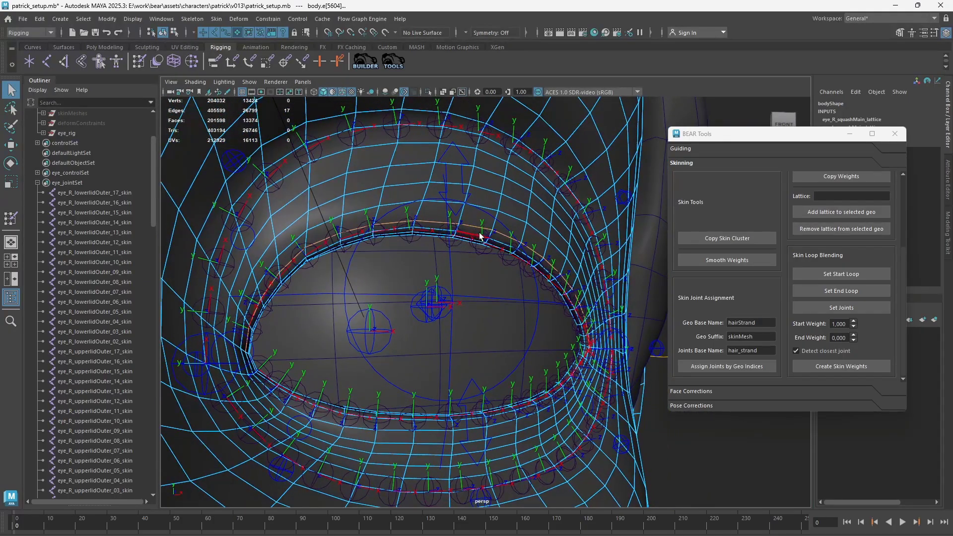
{"action": "left_click", "coordinate": [857, 272]}
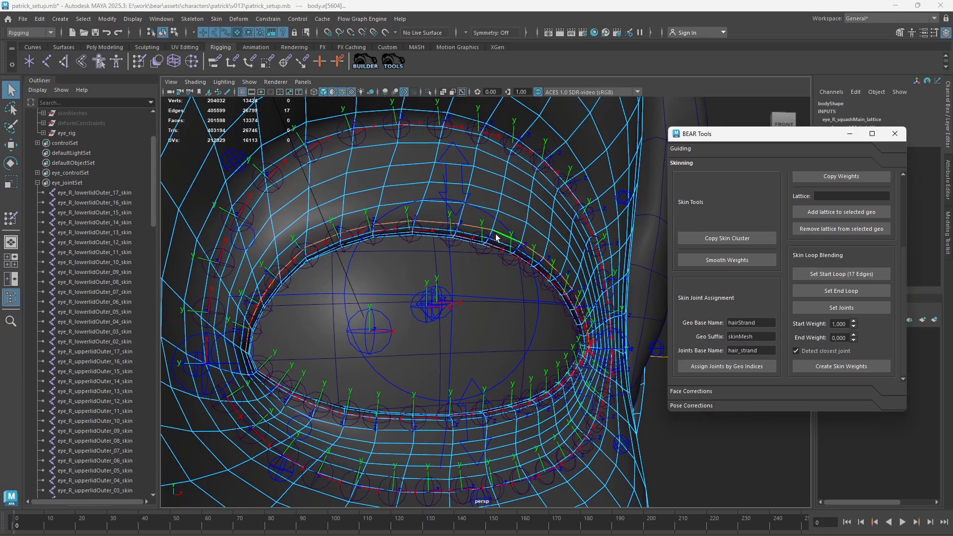
Select the edge loop running around inside the left eyelids, working in wireframe display.
{"action": "left_click_drag", "start_coordinate": [485, 239], "coordinate": [640, 248], "text": "alt"}
{"action": "key", "text": "4"}
{"action": "right_click_drag", "start_coordinate": [516, 253], "coordinate": [541, 256], "text": "alt"}
{"action": "left_click_drag", "start_coordinate": [541, 256], "coordinate": [547, 208], "text": "alt"}
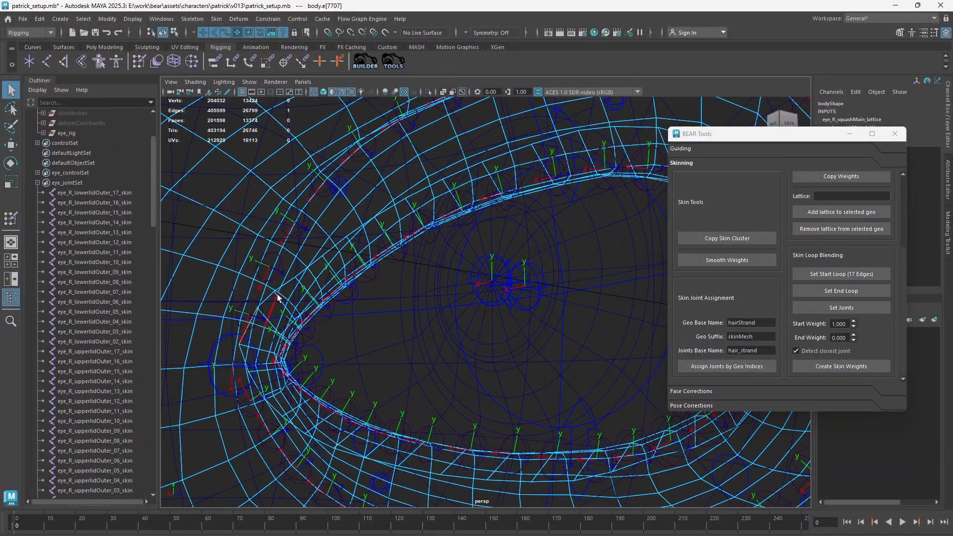
{"action": "left_click_drag", "start_coordinate": [277, 297], "coordinate": [339, 207], "text": "alt"}
{"action": "scroll", "coordinate": [340, 209], "scroll_direction": "down", "scroll_amount": 3}
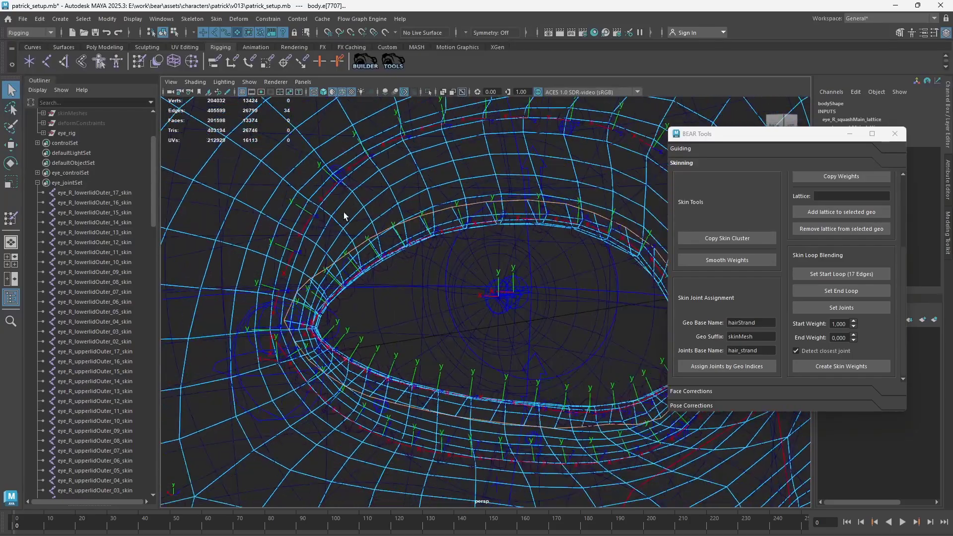
Limit the loop selection to its 17 upper-lid edges, restore shaded display and set the selection as the end loop.
{"action": "middle_click_drag", "start_coordinate": [532, 251], "coordinate": [417, 228], "text": "alt"}
{"action": "left_click_drag", "start_coordinate": [506, 258], "coordinate": [565, 254], "text": "alt"}
{"action": "left_click_drag", "start_coordinate": [622, 265], "coordinate": [439, 265], "text": "alt"}
{"action": "key", "text": "5"}
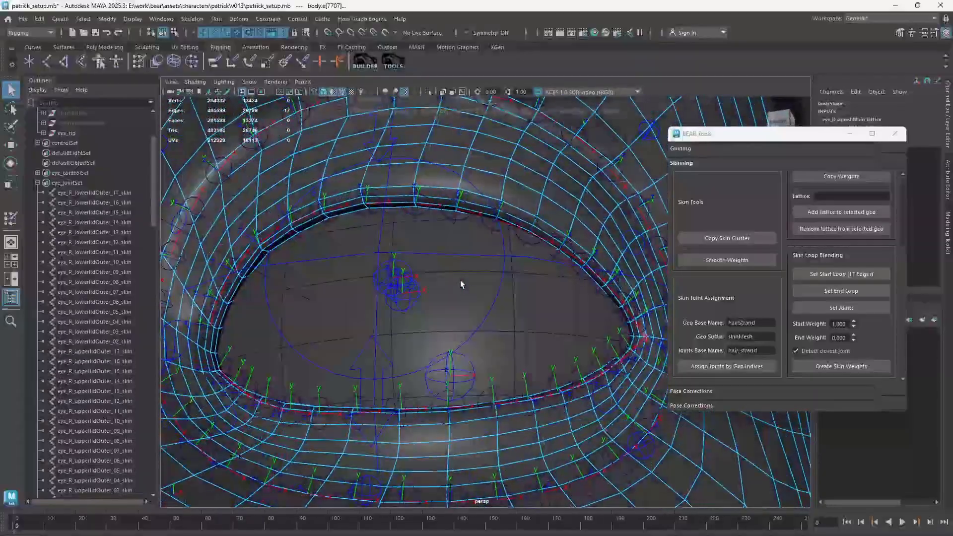
{"action": "key", "text": "4"}
{"action": "left_click_drag", "start_coordinate": [504, 296], "coordinate": [546, 290], "text": "alt"}
{"action": "key", "text": "ctrl+z"}
{"action": "key", "text": "5"}
{"action": "left_click_drag", "start_coordinate": [395, 194], "coordinate": [372, 182], "text": "alt"}
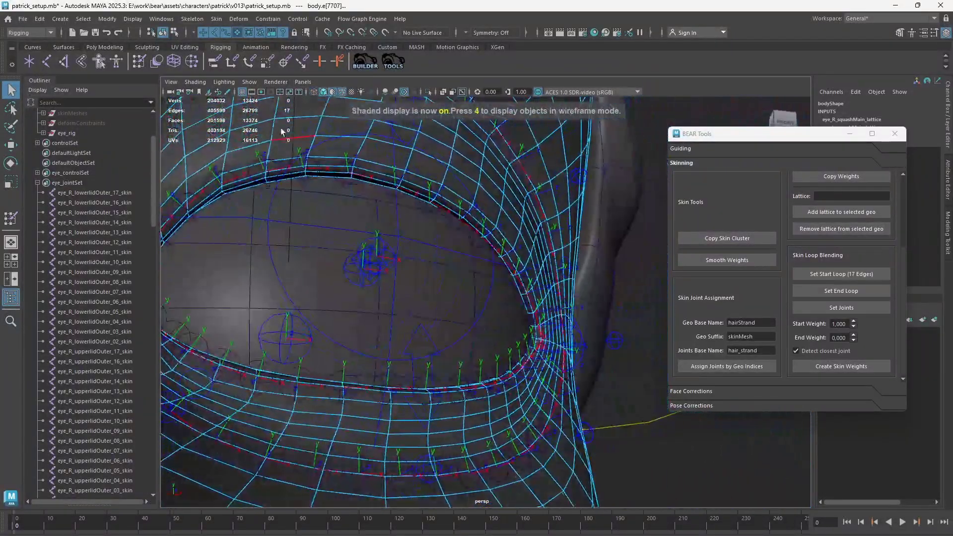
{"action": "left_click_drag", "start_coordinate": [399, 240], "coordinate": [430, 246], "text": "alt"}
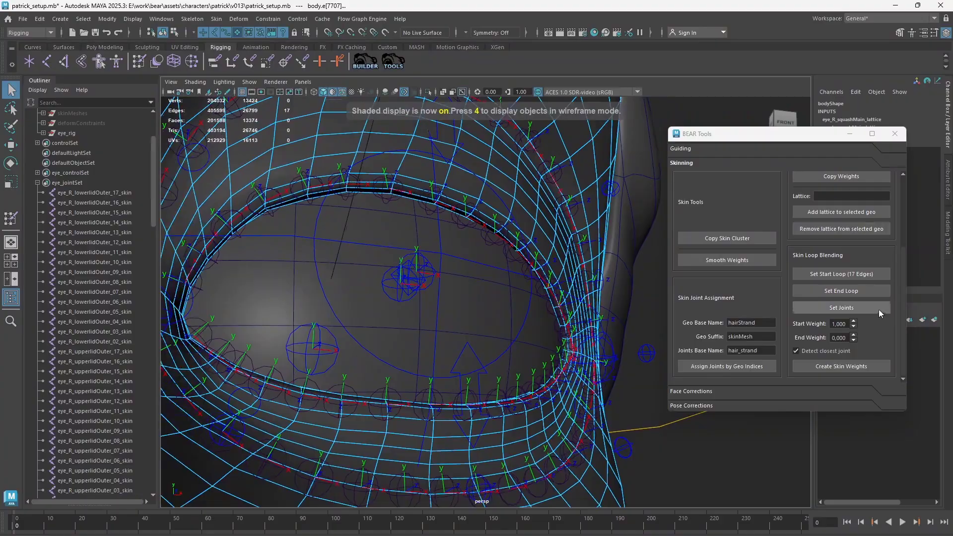
{"action": "left_click", "coordinate": [852, 288]}
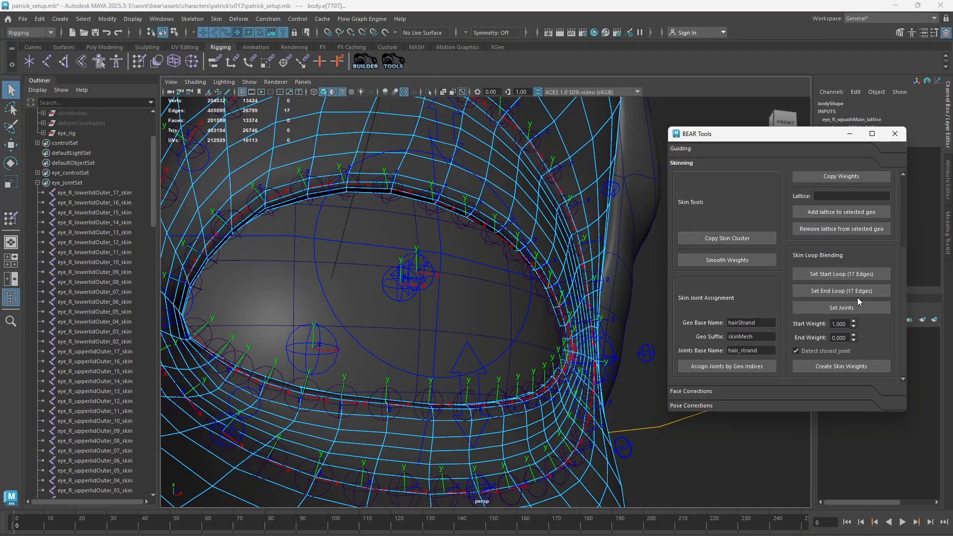
Return to object selection, pick eye_L_upperlid_09_skin on the upper lid and locate the left lid joints in the Outliner.
{"action": "mouse_move", "coordinate": [585, 300]}
{"action": "left_mouse_down", "text": "alt"}
{"action": "mouse_move", "coordinate": [564, 305]}
{"action": "mouse_move", "coordinate": [574, 313]}
{"action": "mouse_move", "coordinate": [570, 294]}
{"action": "mouse_move", "coordinate": [591, 294]}
{"action": "left_mouse_up", "text": "alt"}
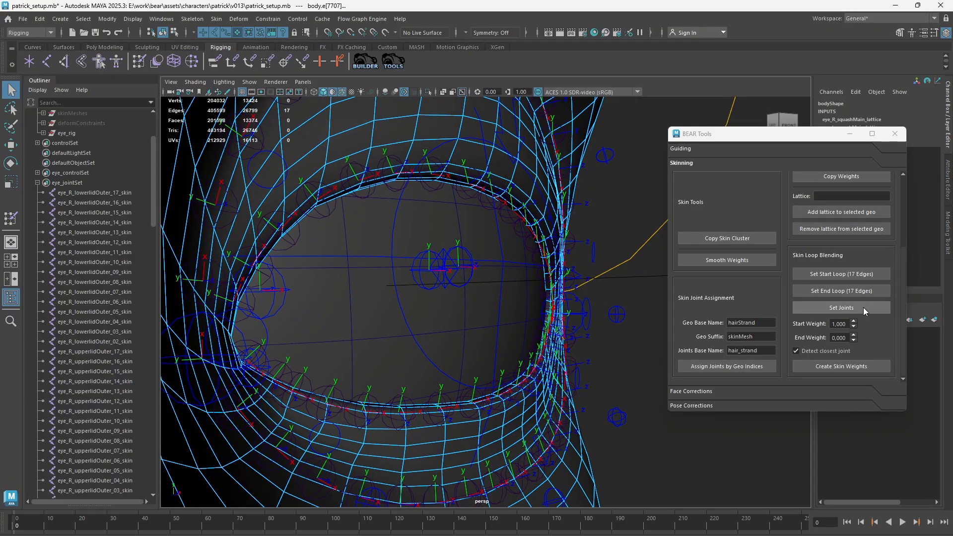
{"action": "right_click", "coordinate": [470, 190]}
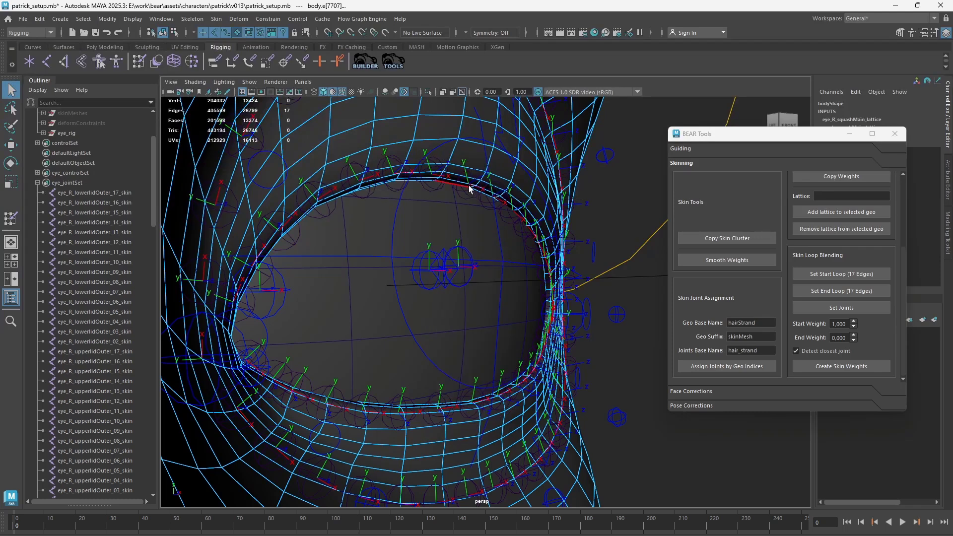
{"action": "right_click", "coordinate": [470, 192]}
{"action": "right_click_drag", "start_coordinate": [625, 230], "coordinate": [660, 215]}
{"action": "left_click", "coordinate": [468, 182]}
{"action": "key", "text": "w"}
{"action": "scroll", "coordinate": [72, 198], "scroll_direction": "down", "scroll_amount": 15}
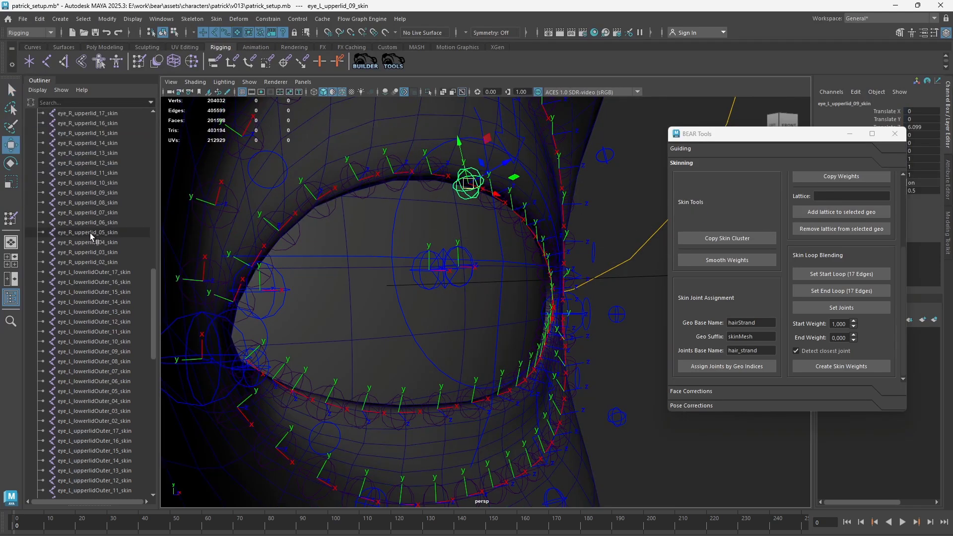
Select the joints from eye_L_upperlid_02_skin through eye_L_upperlid_17_skin plus eye_L_lowerlid_02_skin and frame them.
{"action": "key", "text": "q"}
{"action": "left_click", "coordinate": [95, 421]}
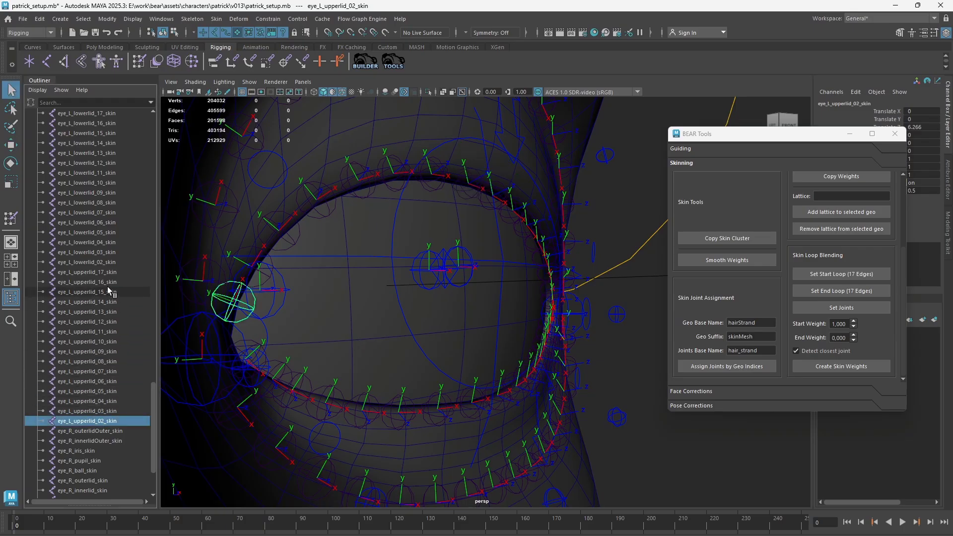
{"action": "left_click", "coordinate": [105, 263], "text": "shift"}
{"action": "key", "text": "f"}
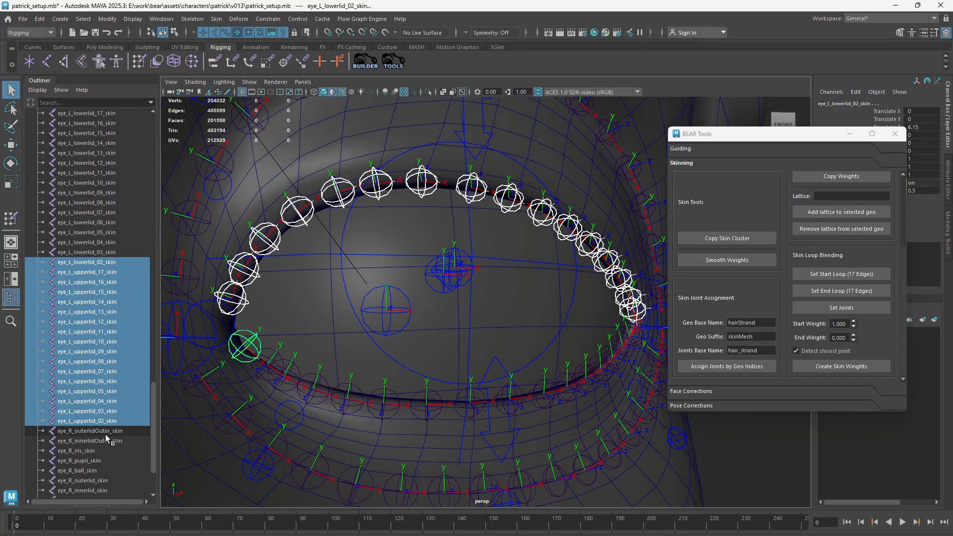
Add the corner joints eye_L_outerlid_skin and eye_L_innerlid_skin to the joint selection.
{"action": "scroll", "coordinate": [113, 322], "scroll_direction": "up", "scroll_amount": 10}
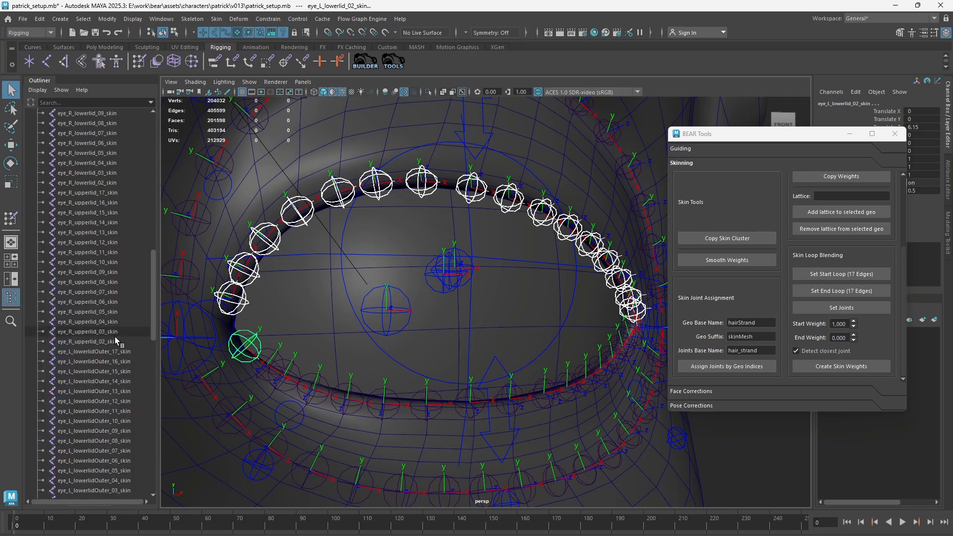
{"action": "scroll", "coordinate": [115, 341], "scroll_direction": "up", "scroll_amount": 3}
{"action": "scroll", "coordinate": [115, 341], "scroll_direction": "down", "scroll_amount": 10}
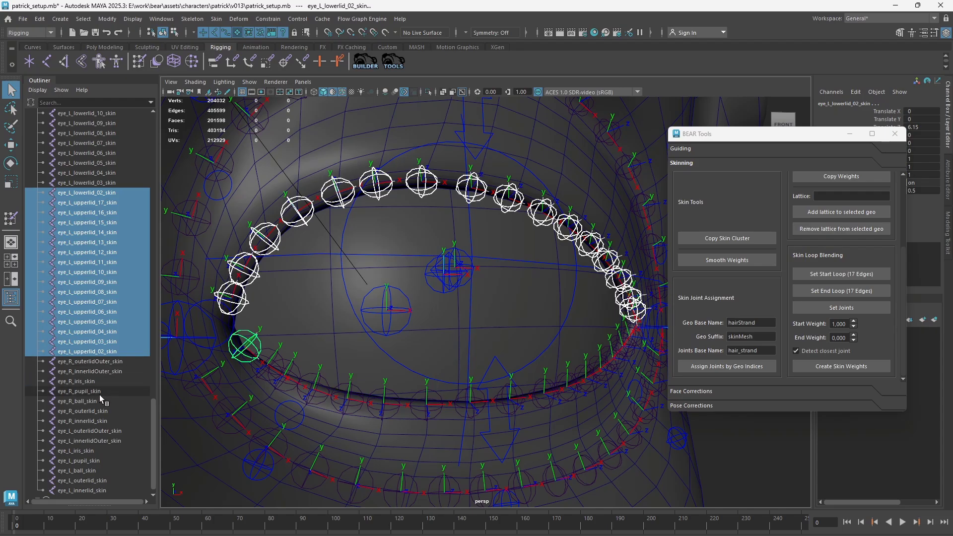
{"action": "left_click", "coordinate": [81, 479], "text": "ctrl"}
{"action": "left_click", "coordinate": [81, 490], "text": "ctrl"}
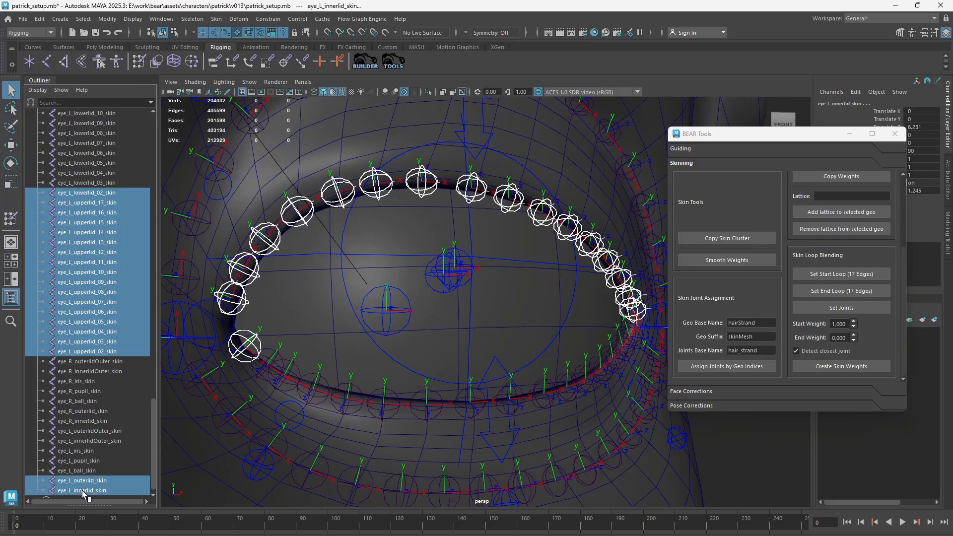
Check the corner joints' positions by selecting them individually, and undo back to the full upper-lid joint selection.
{"action": "left_click_drag", "start_coordinate": [447, 367], "coordinate": [223, 437], "text": "alt"}
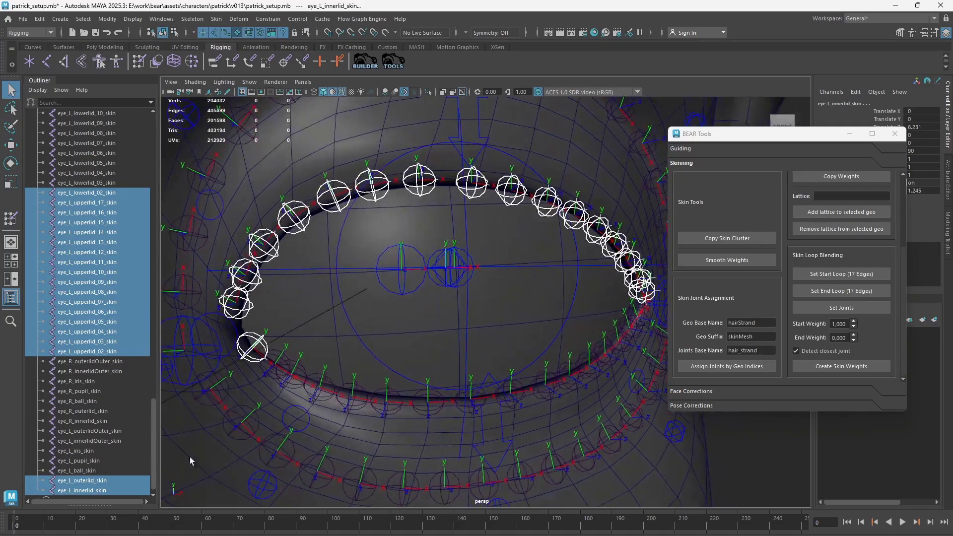
{"action": "left_click", "coordinate": [99, 489]}
{"action": "key", "text": "w"}
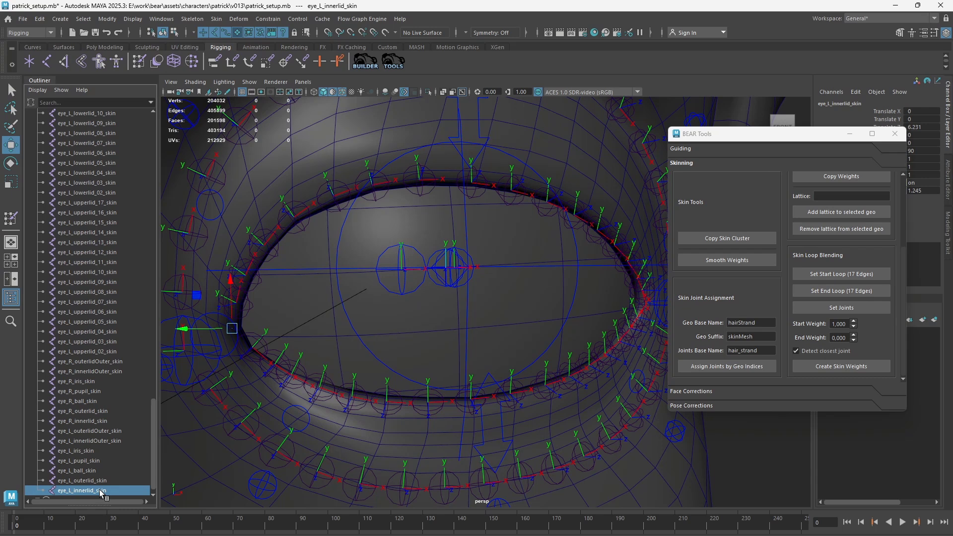
{"action": "left_click", "coordinate": [92, 481]}
{"action": "key", "text": "ctrl+z"}
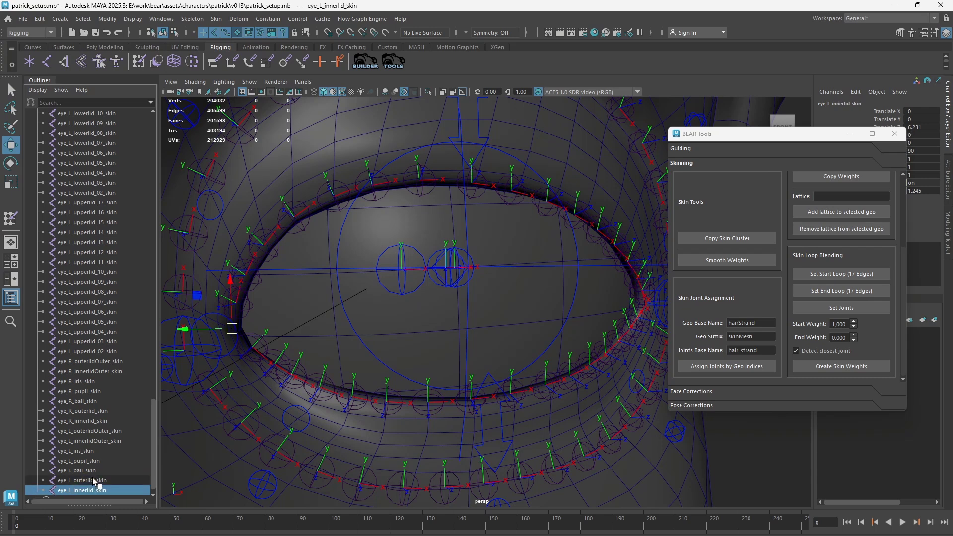
{"action": "key", "text": "ctrl+z"}
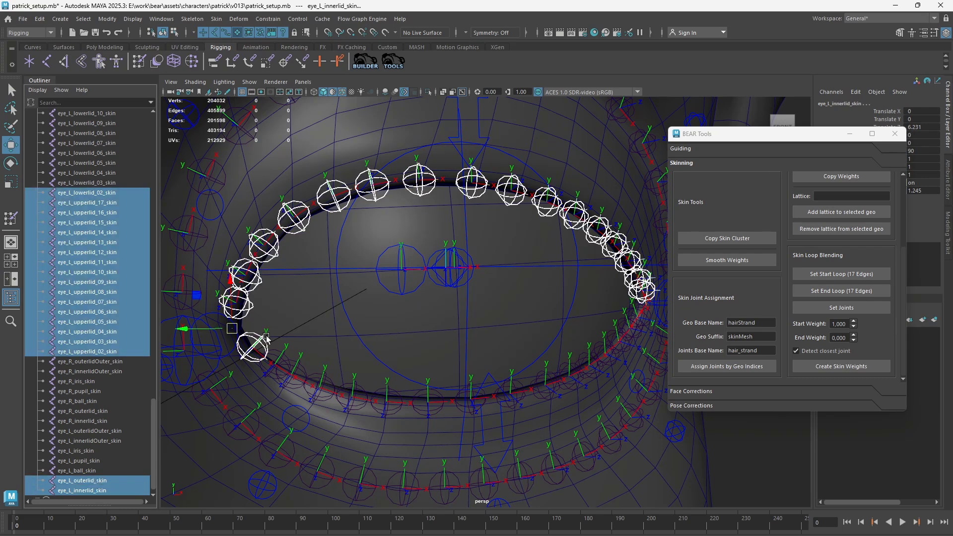
Remove eye_L_lowerlid_02_skin from the joint selection, keeping the upper-lid and corner joints selected.
{"action": "left_click", "coordinate": [95, 192], "text": "ctrl"}
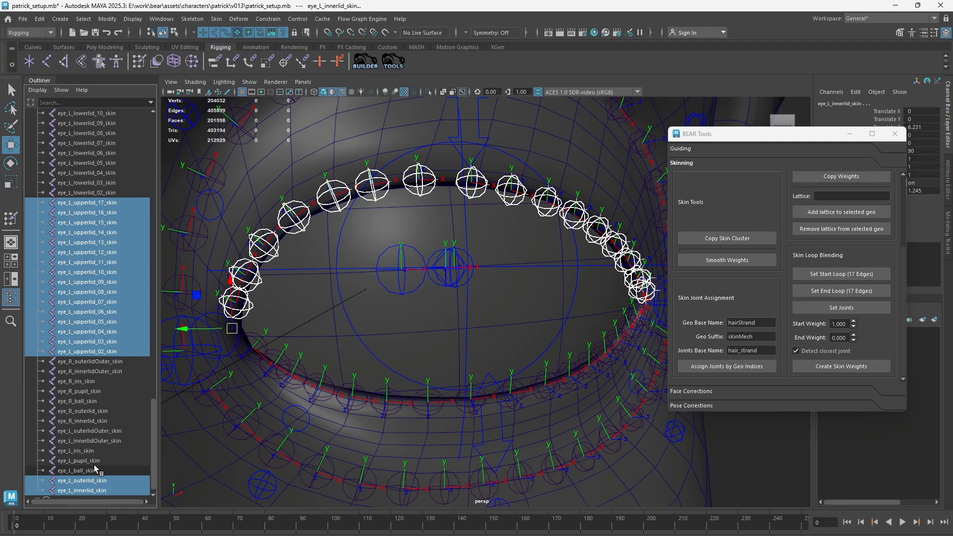
{"action": "right_click_drag", "start_coordinate": [489, 315], "coordinate": [456, 299], "text": "alt"}
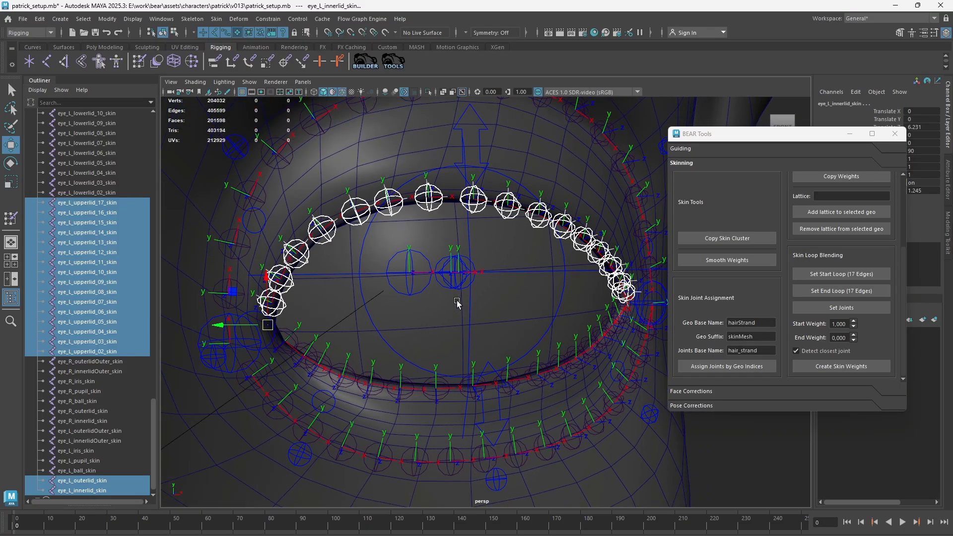
{"action": "left_click_drag", "start_coordinate": [456, 300], "coordinate": [436, 315], "text": "alt"}
{"action": "left_click_drag", "start_coordinate": [311, 352], "coordinate": [275, 391], "text": "alt"}
Check the positions of eye_L_outerlid_skin and eye_L_innerlid_skin individually, and undo back to the upper-lid and corner joint selection.
{"action": "key", "text": "q"}
{"action": "left_click", "coordinate": [78, 490]}
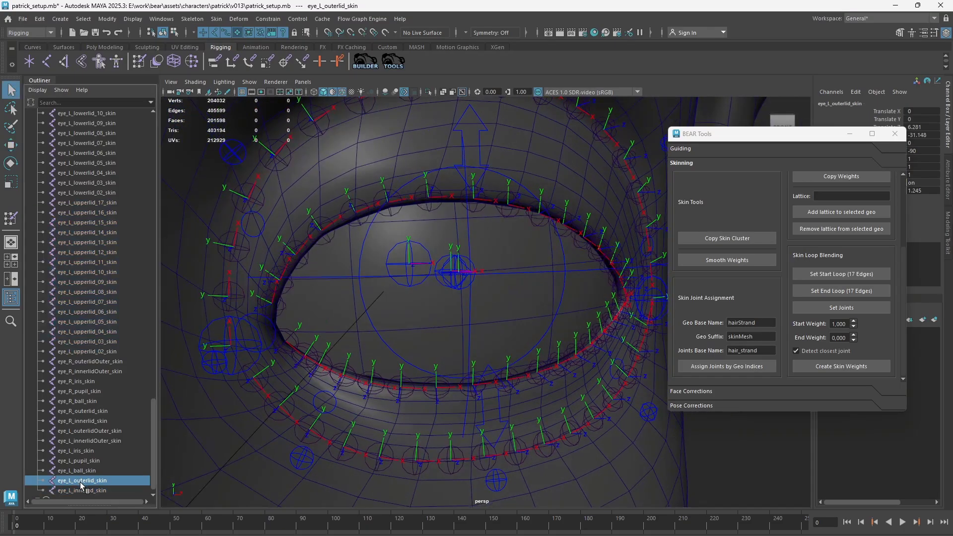
{"action": "key", "text": "w"}
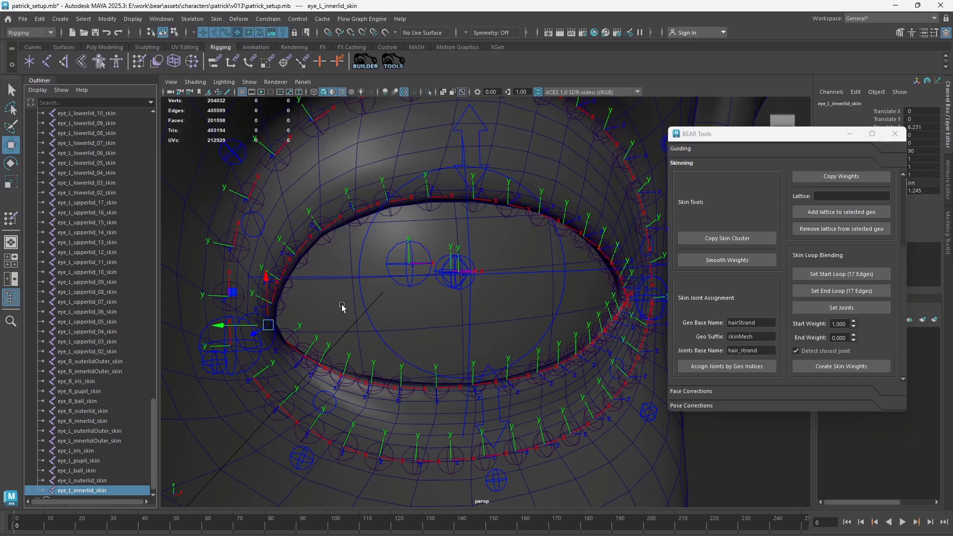
{"action": "key", "text": "q"}
{"action": "key", "text": "ctrl+z"}
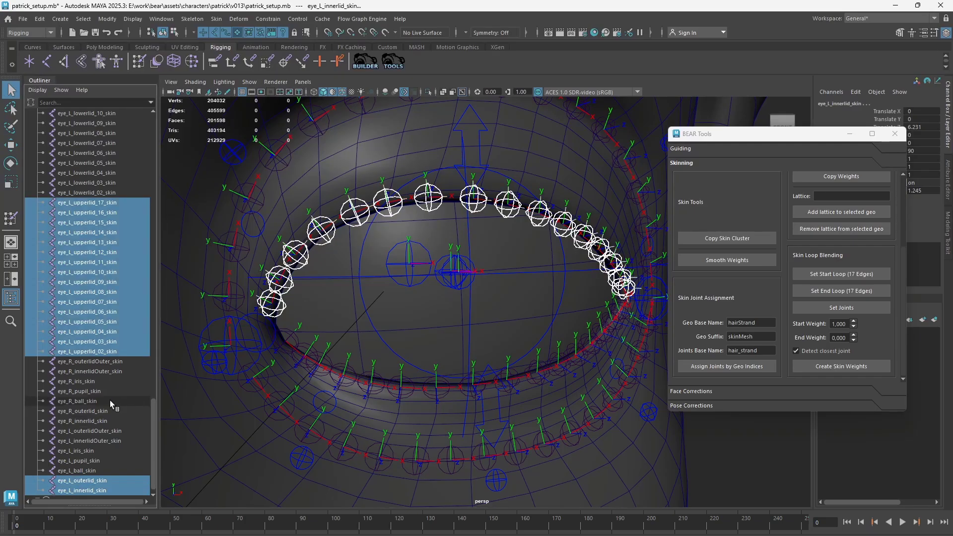
Register the selected upper-lid and corner joints as the joints for Skin Loop Blending.
{"action": "right_click_drag", "start_coordinate": [482, 308], "coordinate": [497, 309], "text": "alt"}
{"action": "left_click_drag", "start_coordinate": [497, 308], "coordinate": [502, 308], "text": "alt"}
{"action": "middle_click_drag", "start_coordinate": [502, 308], "coordinate": [495, 314], "text": "alt"}
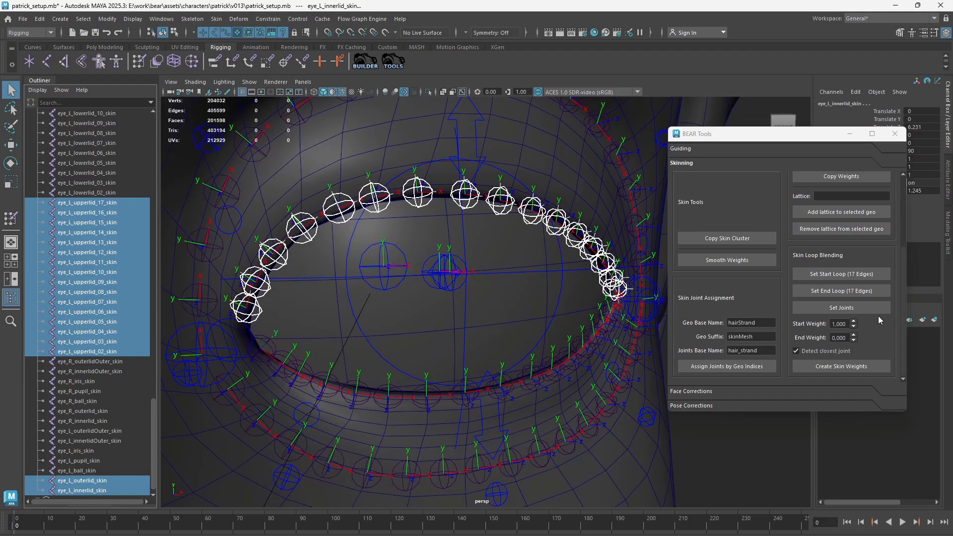
{"action": "left_click", "coordinate": [861, 309]}
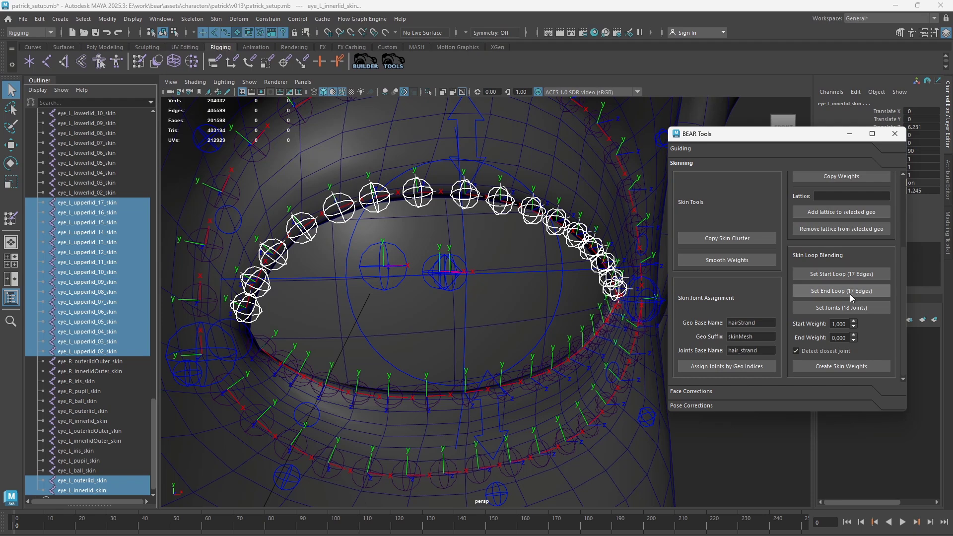
{"action": "left_click_drag", "start_coordinate": [516, 297], "coordinate": [528, 302], "text": "alt"}
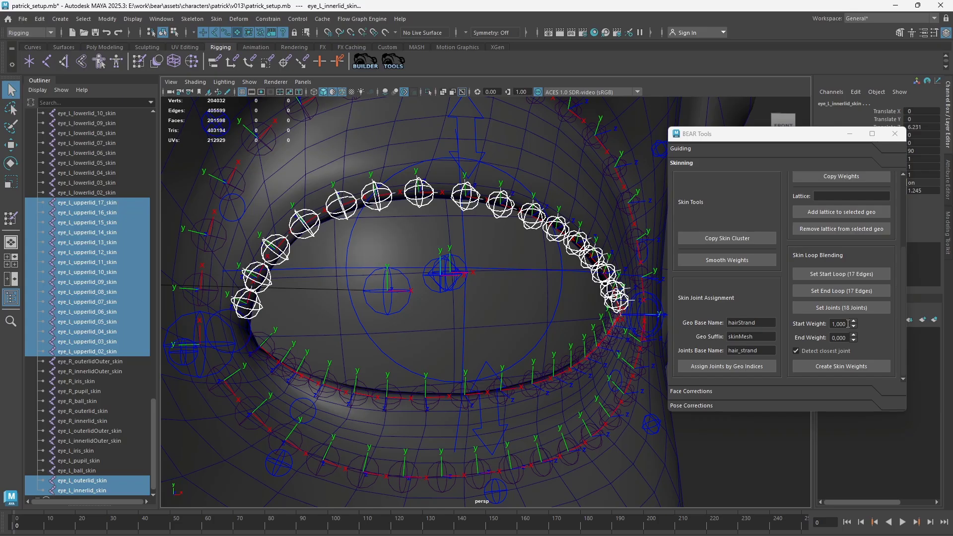
Set the End Weight of the Skin Loop Blending to 1.
{"action": "left_click_drag", "start_coordinate": [847, 323], "coordinate": [812, 323]}
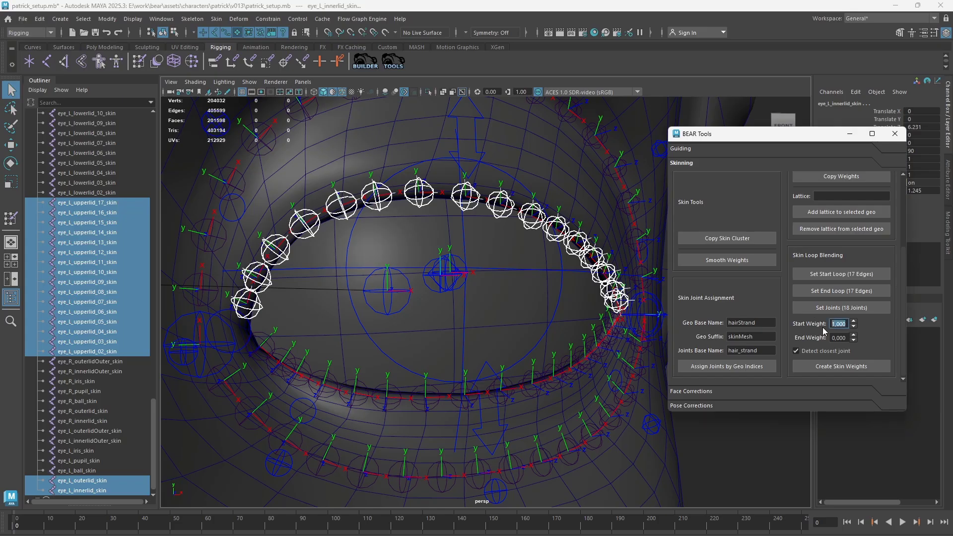
{"action": "key", "text": "Tab"}
{"action": "type", "text": "1"}
{"action": "key", "text": "Return"}
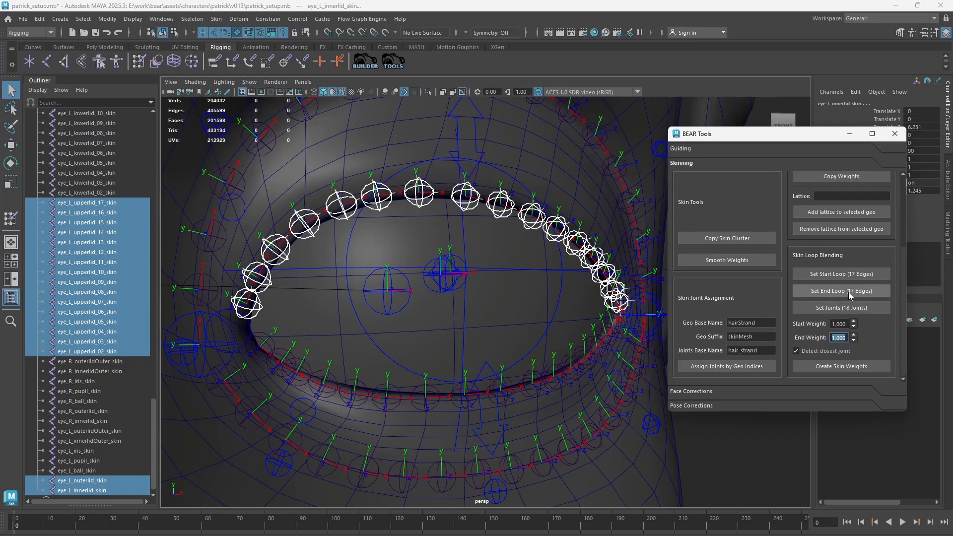
{"action": "left_click_drag", "start_coordinate": [520, 298], "coordinate": [542, 311], "text": "alt"}
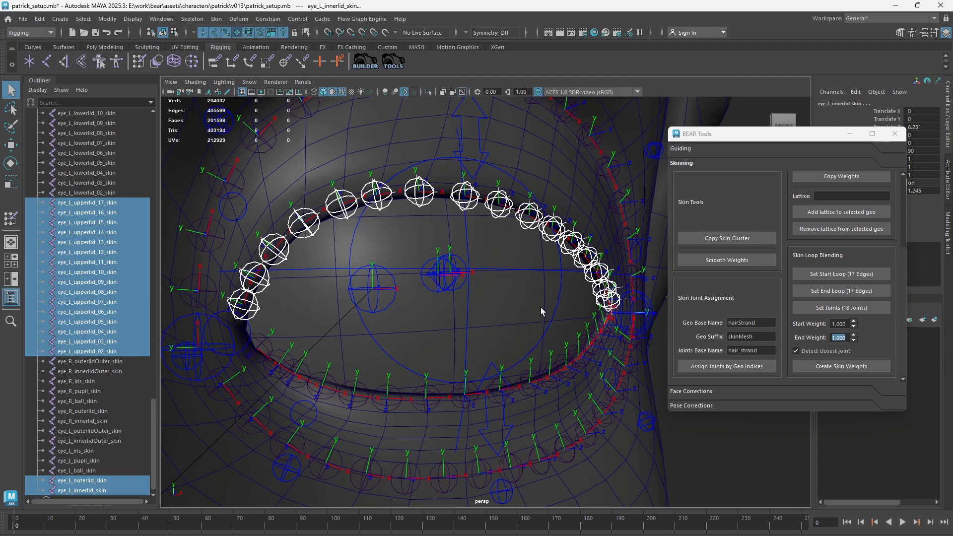
Create the skin weights between the start and end loops with Start Weight and End Weight at 1.
{"action": "left_click", "coordinate": [846, 324]}
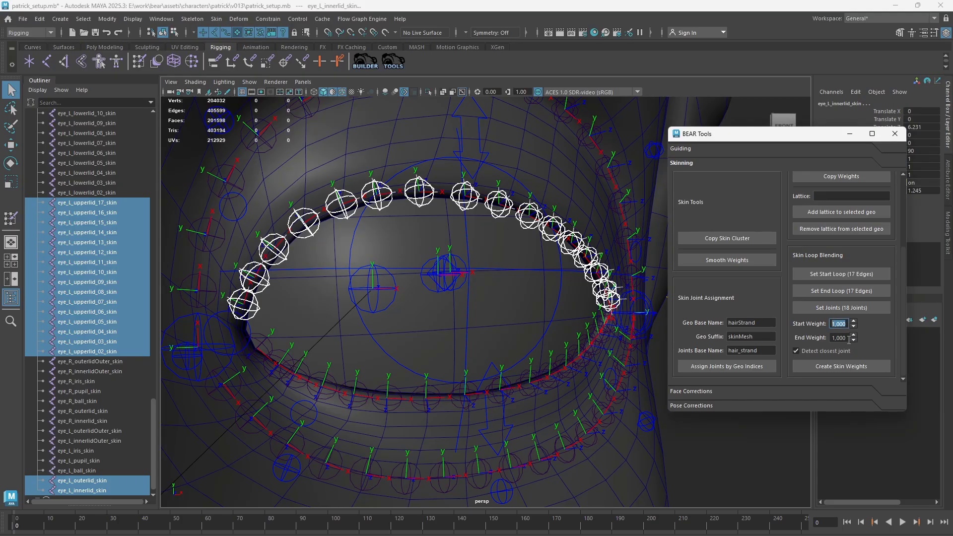
{"action": "left_click", "coordinate": [847, 339]}
{"action": "left_click", "coordinate": [847, 324]}
{"action": "left_click", "coordinate": [587, 209]}
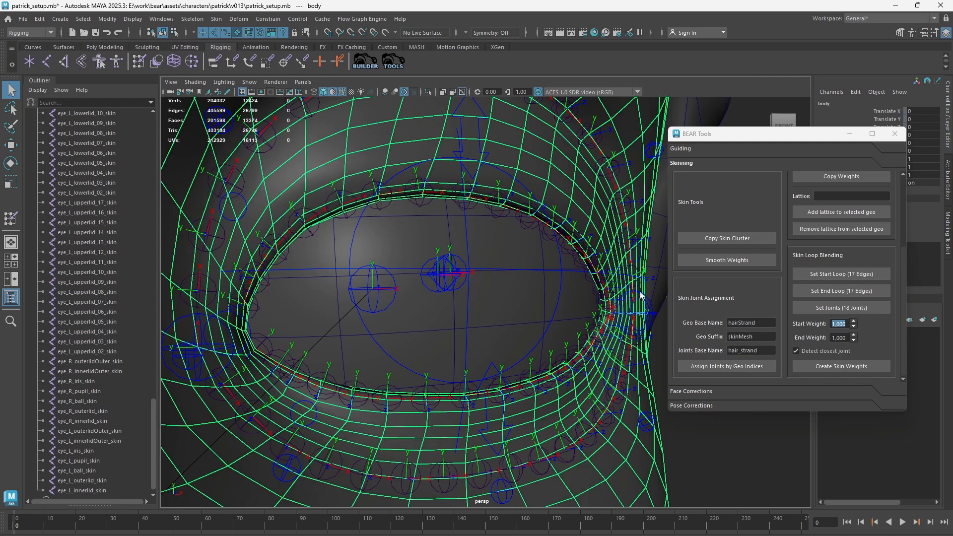
{"action": "left_click", "coordinate": [655, 342]}
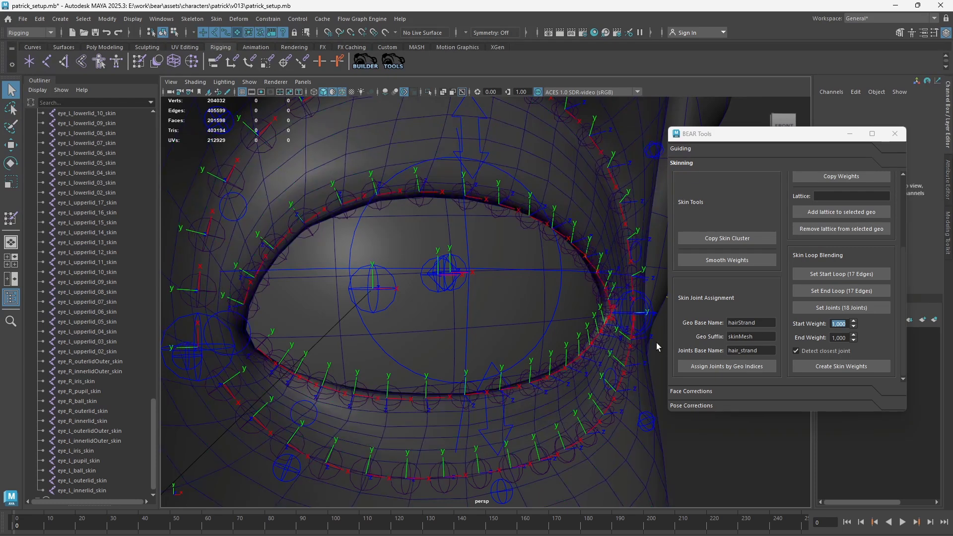
{"action": "left_click", "coordinate": [847, 368]}
Select the body mesh, open the Paint Skin Weights Tool settings and locate the left upper-lid influences.
{"action": "left_click", "coordinate": [573, 308]}
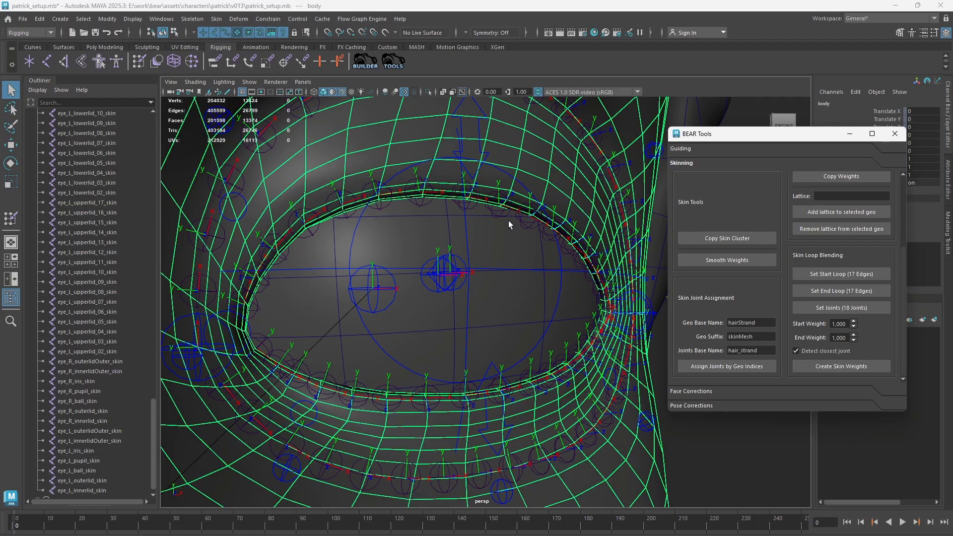
{"action": "double_click", "coordinate": [139, 65]}
{"action": "middle_click_drag", "start_coordinate": [439, 238], "coordinate": [521, 245], "text": "alt"}
{"action": "scroll", "coordinate": [284, 221], "scroll_direction": "down", "scroll_amount": 9}
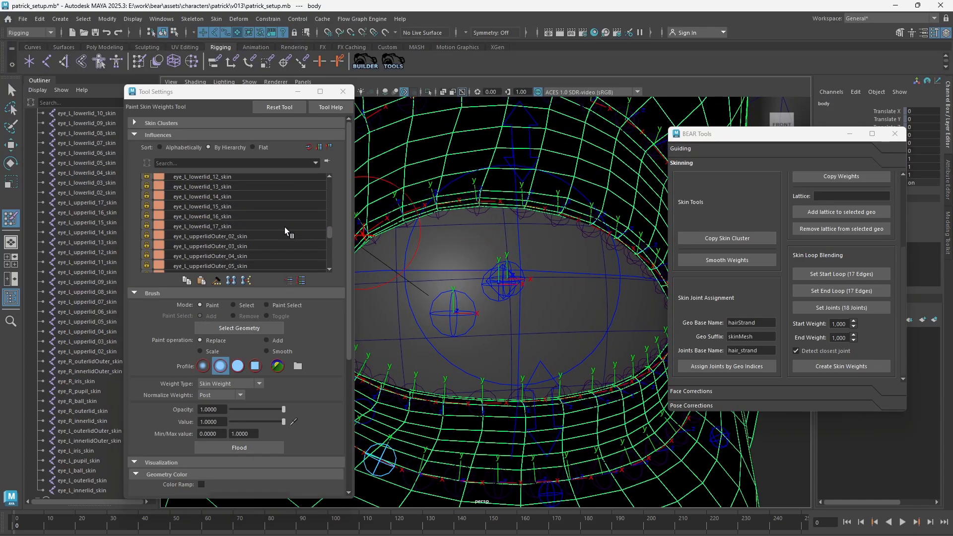
{"action": "scroll", "coordinate": [284, 227], "scroll_direction": "down", "scroll_amount": 5}
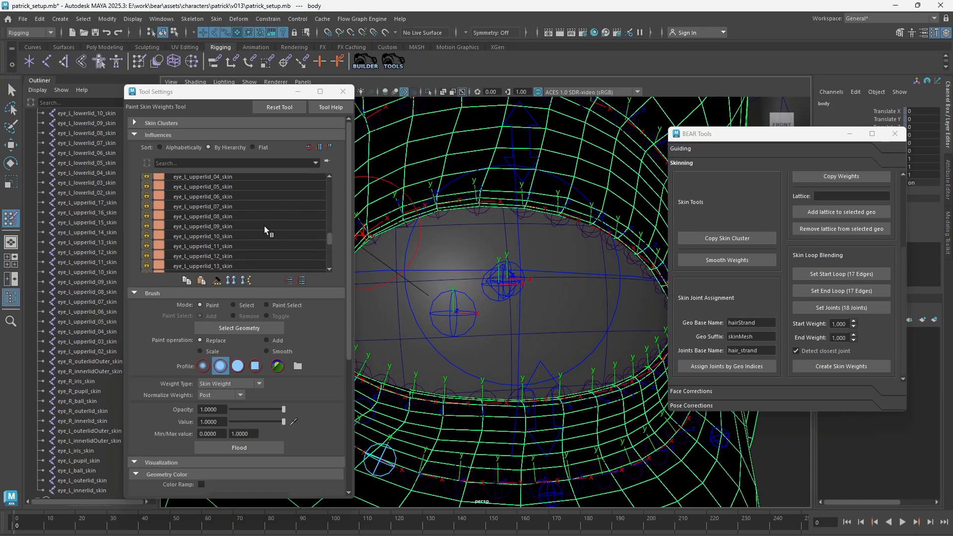
Inspect the body's painted weights for the upper-lid influences from eye_L_upperlid_09_skin through eye_L_upperlid_17_skin.
{"action": "left_click", "coordinate": [264, 225]}
{"action": "left_click_drag", "start_coordinate": [524, 235], "coordinate": [467, 267], "text": "alt"}
{"action": "left_click", "coordinate": [231, 236]}
{"action": "left_click", "coordinate": [229, 244]}
{"action": "scroll", "coordinate": [238, 247], "scroll_direction": "down", "scroll_amount": 1}
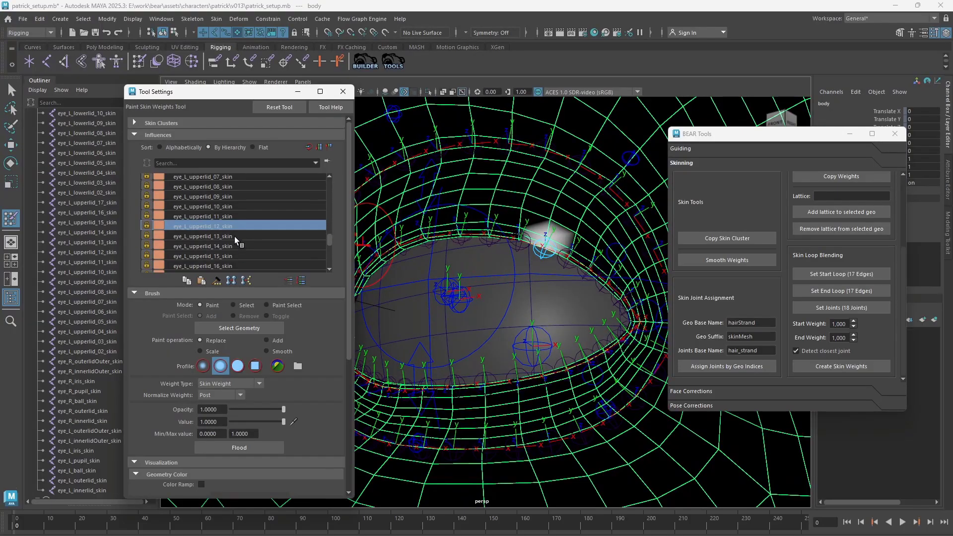
{"action": "left_click", "coordinate": [234, 236]}
{"action": "left_click", "coordinate": [235, 245]}
{"action": "left_click", "coordinate": [234, 262]}
{"action": "left_click", "coordinate": [231, 254]}
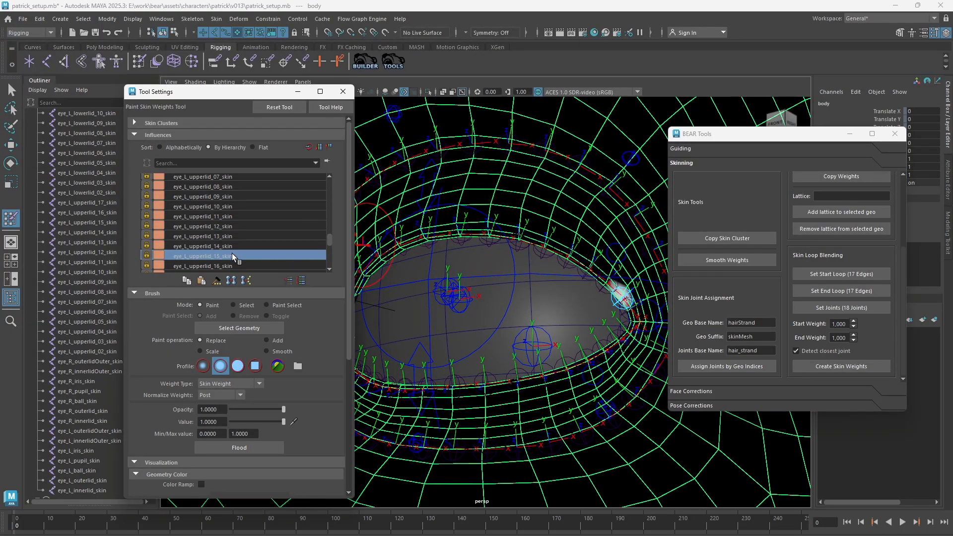
{"action": "scroll", "coordinate": [233, 263], "scroll_direction": "down", "scroll_amount": 1}
{"action": "left_click", "coordinate": [231, 238]}
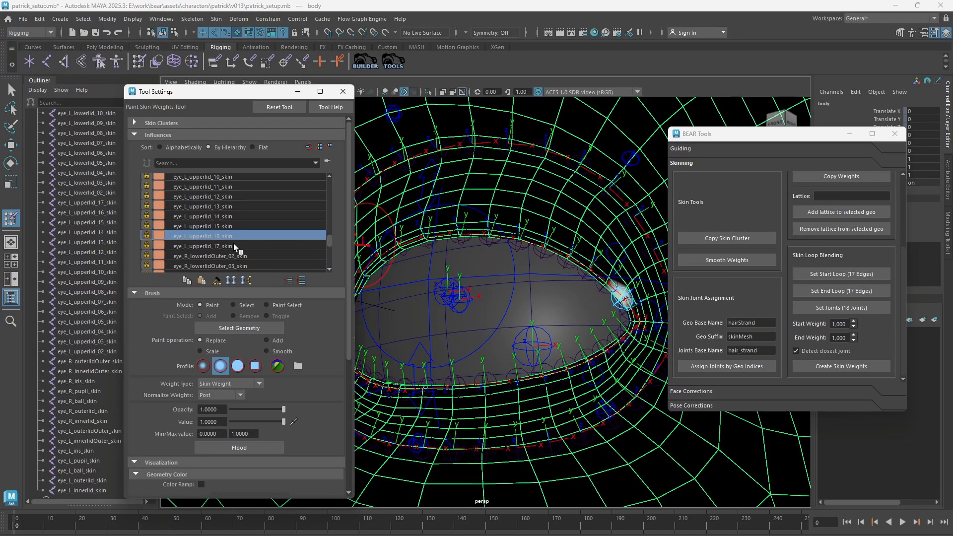
{"action": "left_click", "coordinate": [233, 243]}
{"action": "left_click_drag", "start_coordinate": [546, 293], "coordinate": [516, 260], "text": "alt"}
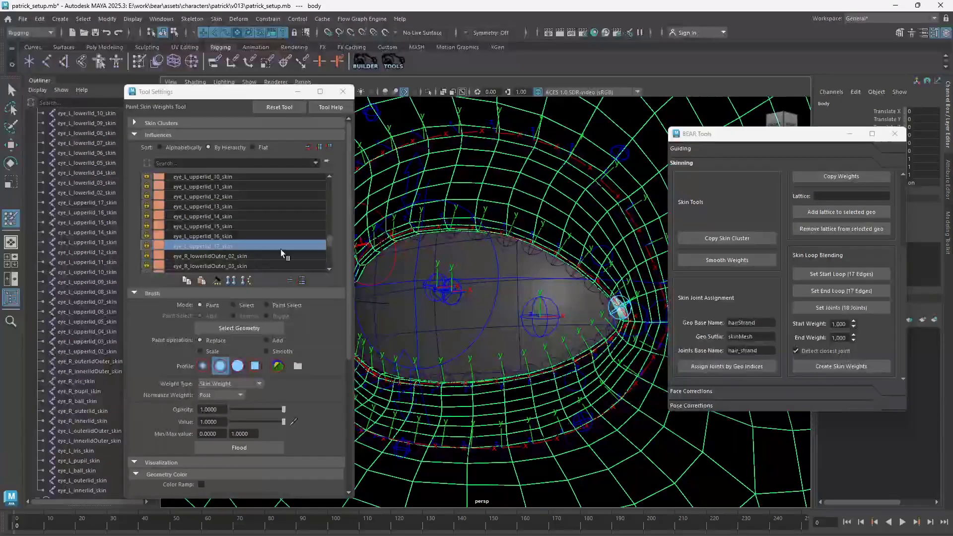
Inspect the painted weights of the corner influences eye_L_innerlid_skin and eye_L_outerlid_skin.
{"action": "scroll", "coordinate": [253, 246], "scroll_direction": "down", "scroll_amount": 8}
{"action": "scroll", "coordinate": [257, 253], "scroll_direction": "down", "scroll_amount": 5}
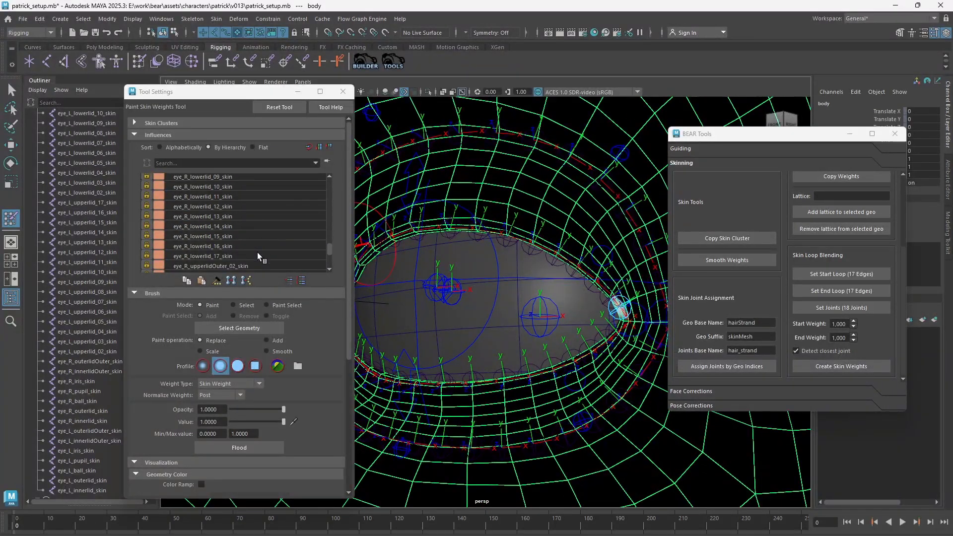
{"action": "scroll", "coordinate": [257, 257], "scroll_direction": "down", "scroll_amount": 3}
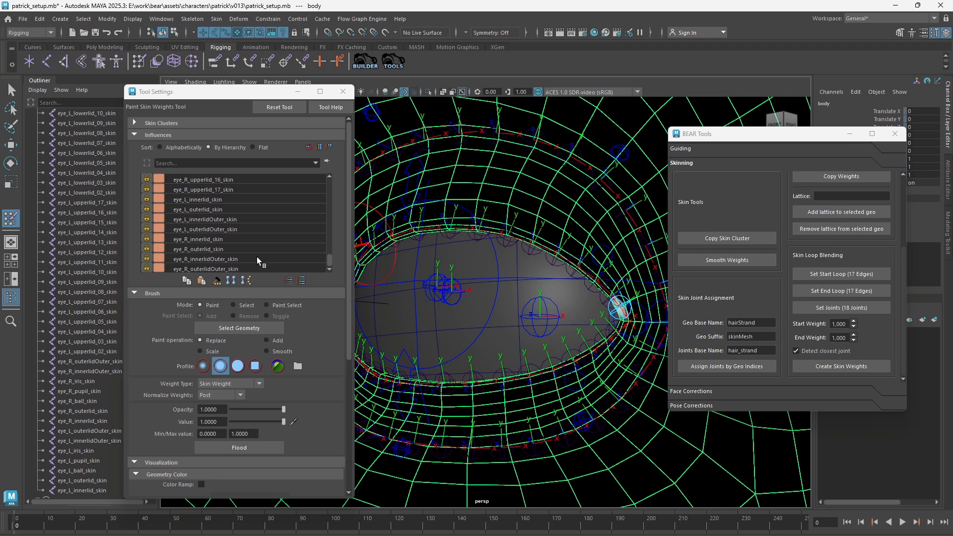
{"action": "scroll", "coordinate": [238, 258], "scroll_direction": "up", "scroll_amount": 1}
{"action": "left_click", "coordinate": [219, 221]}
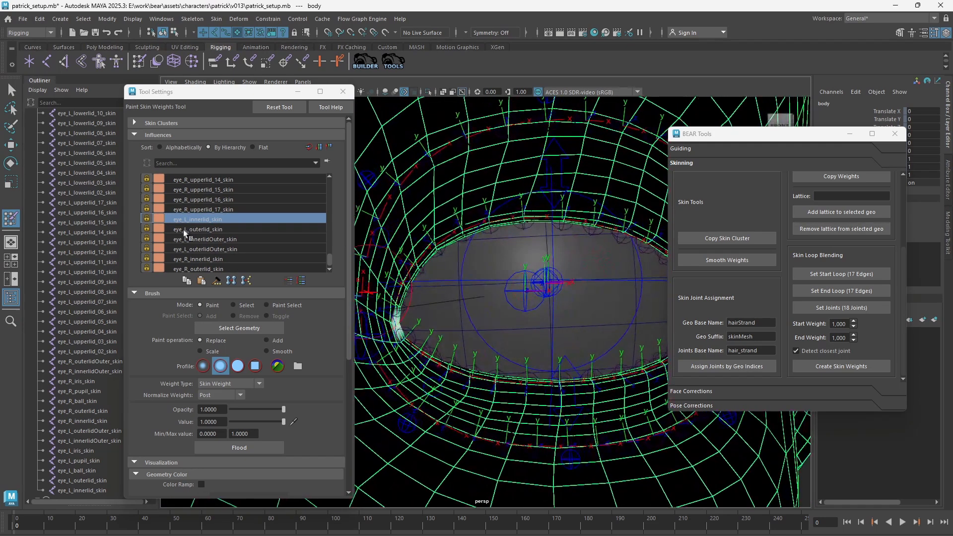
{"action": "left_click", "coordinate": [204, 229]}
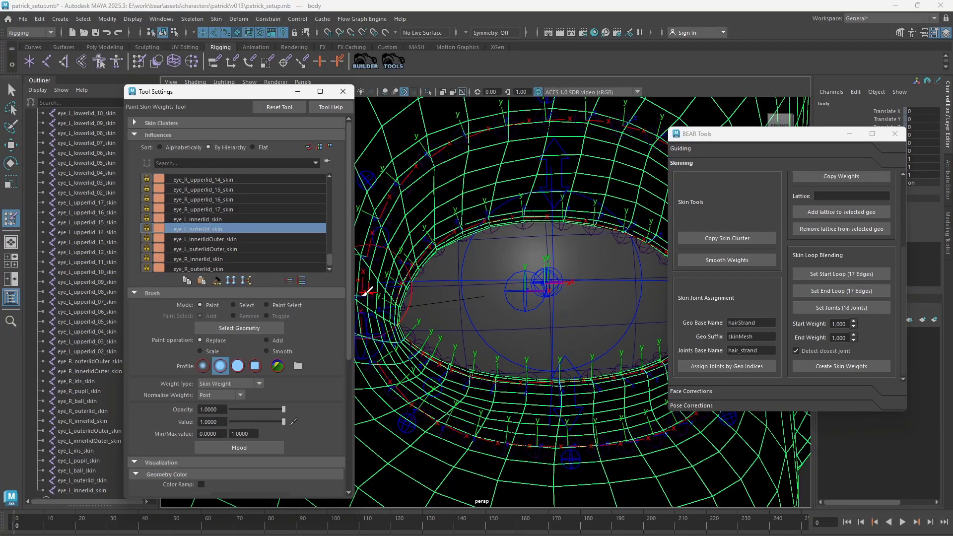
{"action": "mouse_move", "coordinate": [574, 347]}
{"action": "left_mouse_down", "text": "alt"}
{"action": "mouse_move", "coordinate": [613, 317]}
{"action": "mouse_move", "coordinate": [569, 323]}
{"action": "mouse_move", "coordinate": [591, 291]}
{"action": "mouse_move", "coordinate": [484, 263]}
{"action": "mouse_move", "coordinate": [521, 251]}
{"action": "mouse_move", "coordinate": [525, 270]}
{"action": "left_mouse_up", "text": "alt"}
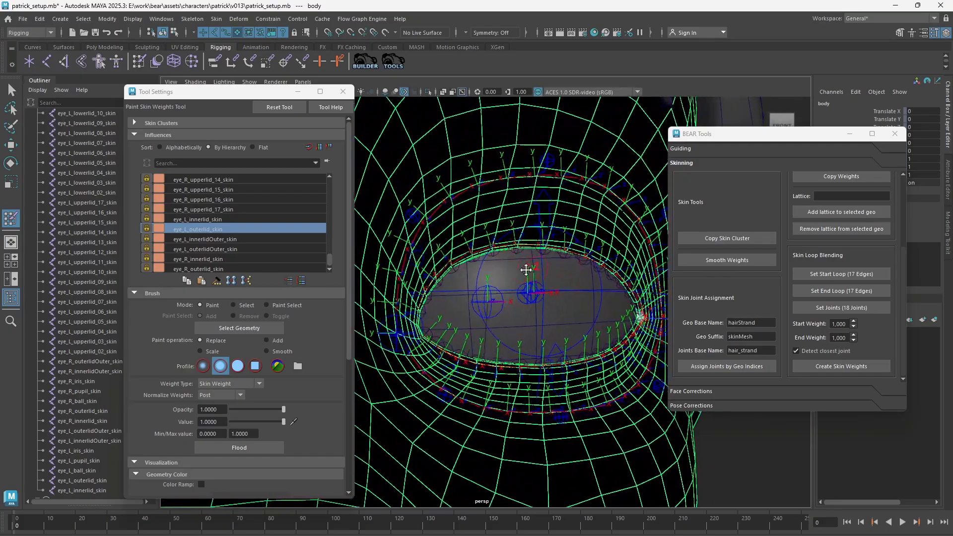
Test the upper-lid deformation by moving eye_L_upperlid_control down over the eye, and undo the move.
{"action": "key", "text": "q"}
{"action": "left_click", "coordinate": [552, 199]}
{"action": "key", "text": "w"}
{"action": "left_click_drag", "start_coordinate": [552, 199], "coordinate": [548, 352]}
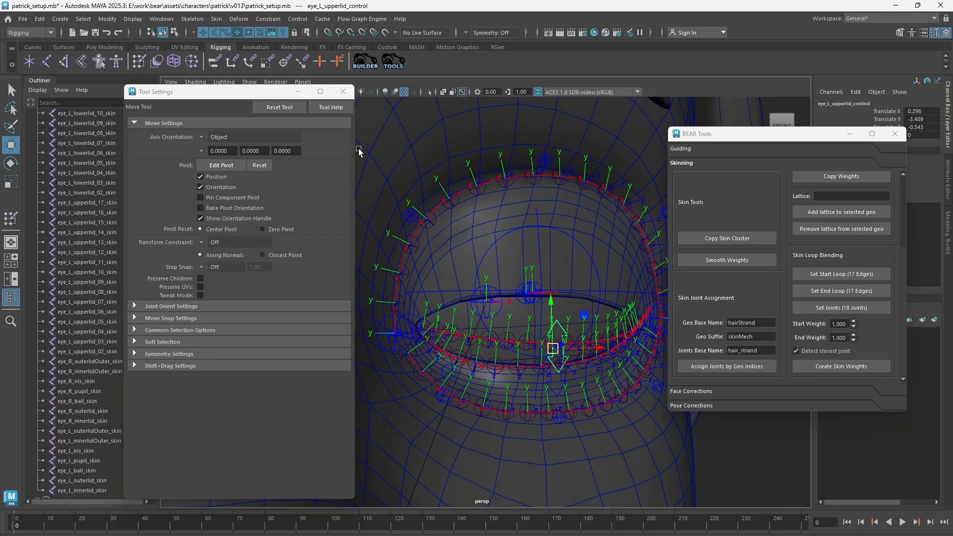
{"action": "left_click", "coordinate": [297, 88]}
{"action": "key", "text": "ctrl+z"}
{"action": "key", "text": "q"}
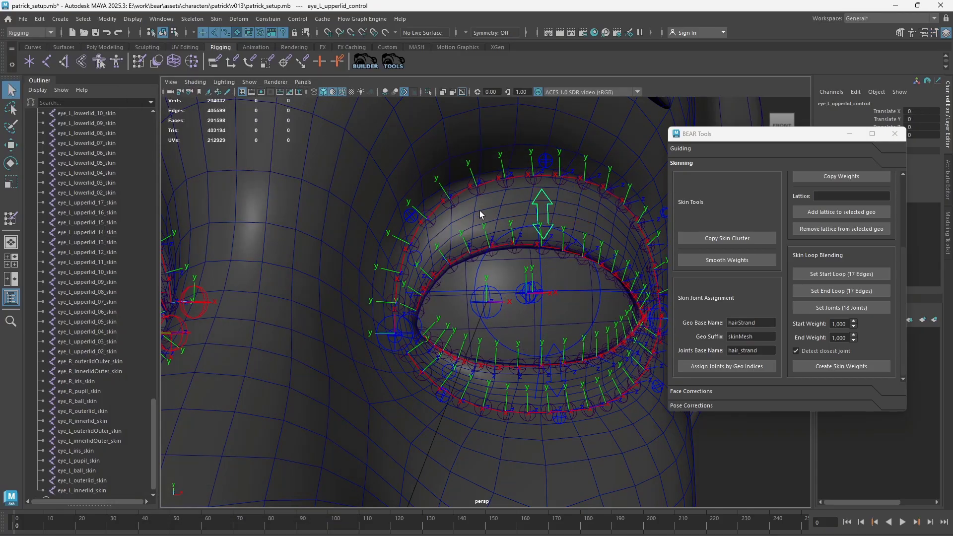
Select the body mesh, search the Paint Skin Weights influences for "head" and inspect the head_skin weights around the eye.
{"action": "left_click", "coordinate": [457, 228]}
{"action": "left_click_drag", "start_coordinate": [453, 235], "coordinate": [468, 257], "text": "alt"}
{"action": "scroll", "coordinate": [468, 252], "scroll_direction": "down", "scroll_amount": 1}
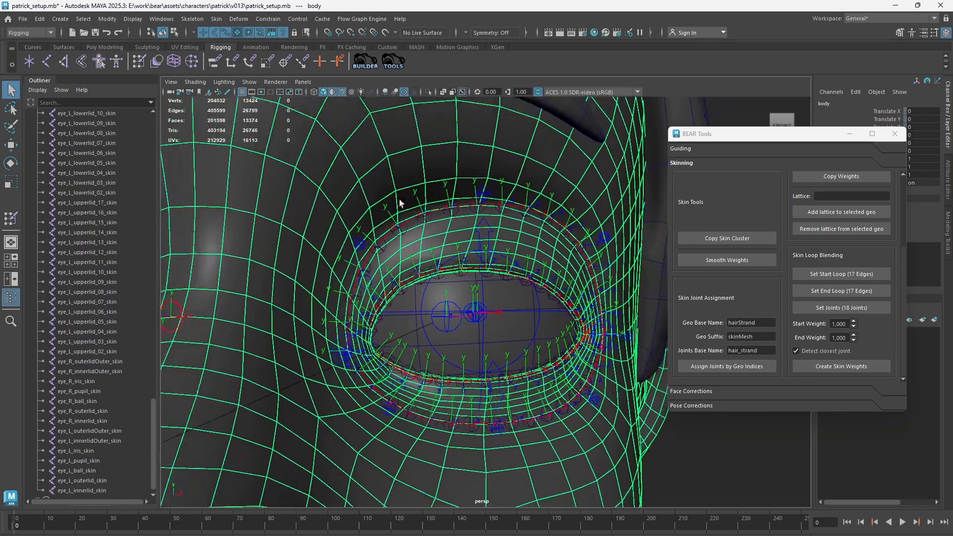
{"action": "left_click", "coordinate": [138, 61]}
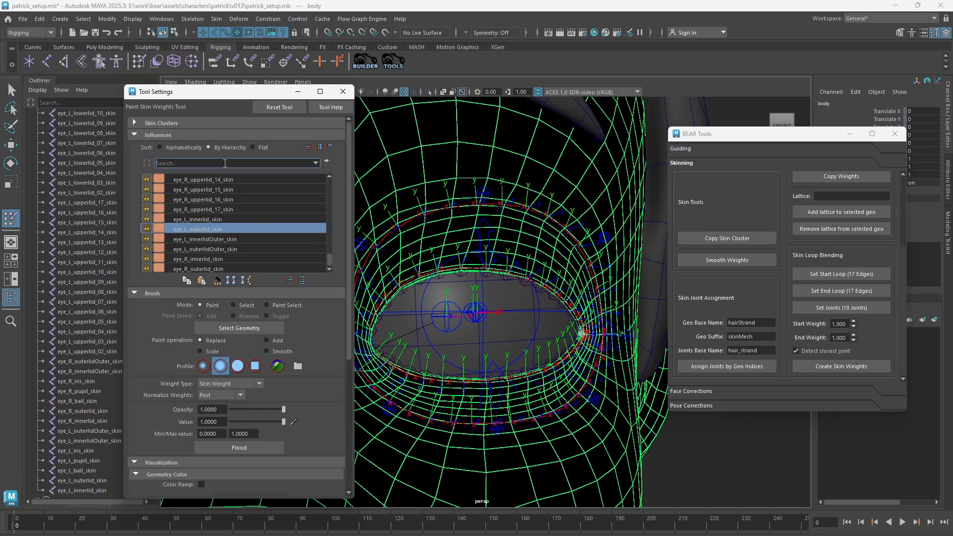
{"action": "type", "text": "head"}
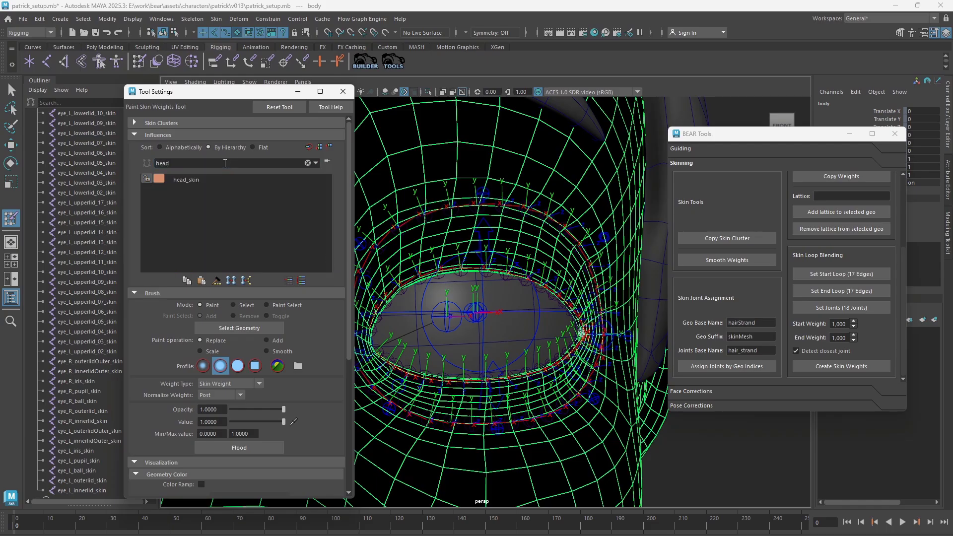
{"action": "left_click", "coordinate": [203, 178]}
{"action": "left_click_drag", "start_coordinate": [473, 272], "coordinate": [502, 270], "text": "alt"}
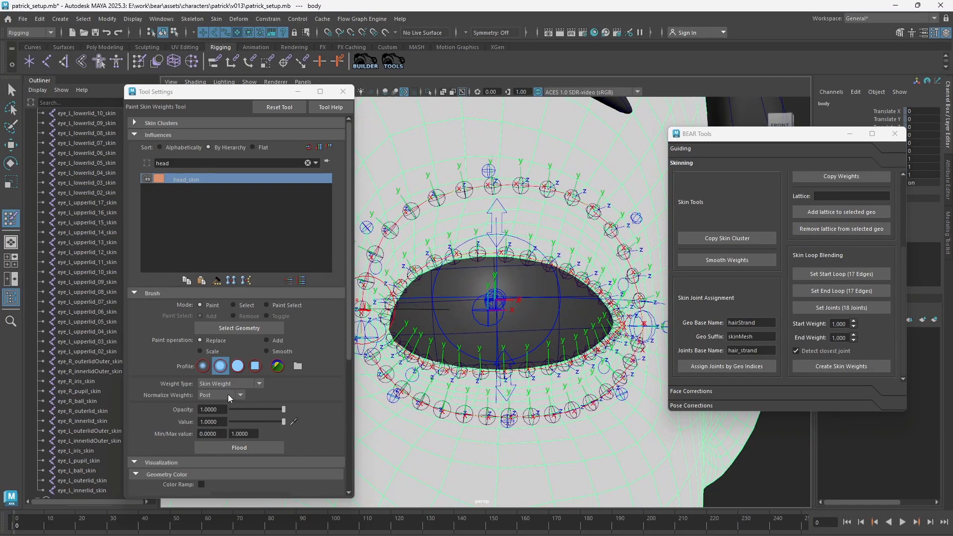
{"action": "left_click_drag", "start_coordinate": [561, 258], "coordinate": [518, 267], "text": "alt"}
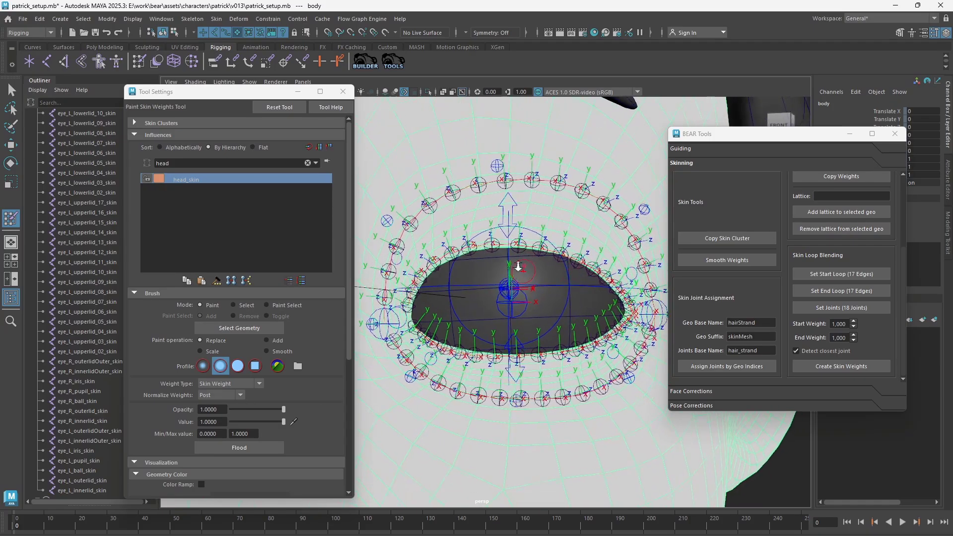
{"action": "scroll", "coordinate": [518, 266], "scroll_direction": "up", "scroll_amount": 2}
Move eye_L_upperlid_control down again to recheck how the upper lid closes, and undo the move.
{"action": "key", "text": "q"}
{"action": "left_click", "coordinate": [520, 189]}
{"action": "key", "text": "w"}
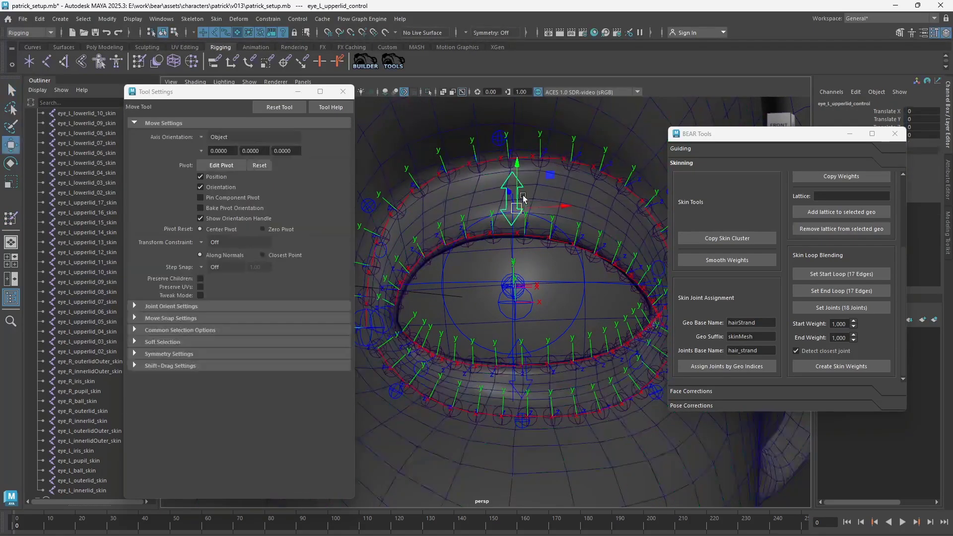
{"action": "mouse_move", "coordinate": [516, 213]}
{"action": "left_mouse_down"}
{"action": "mouse_move", "coordinate": [505, 309]}
{"action": "mouse_move", "coordinate": [521, 352]}
{"action": "mouse_move", "coordinate": [523, 332]}
{"action": "mouse_move", "coordinate": [525, 361]}
{"action": "left_mouse_up"}
{"action": "key", "text": "ctrl+z"}
{"action": "left_click_drag", "start_coordinate": [547, 272], "coordinate": [499, 278], "text": "alt"}
{"action": "key", "text": "q"}
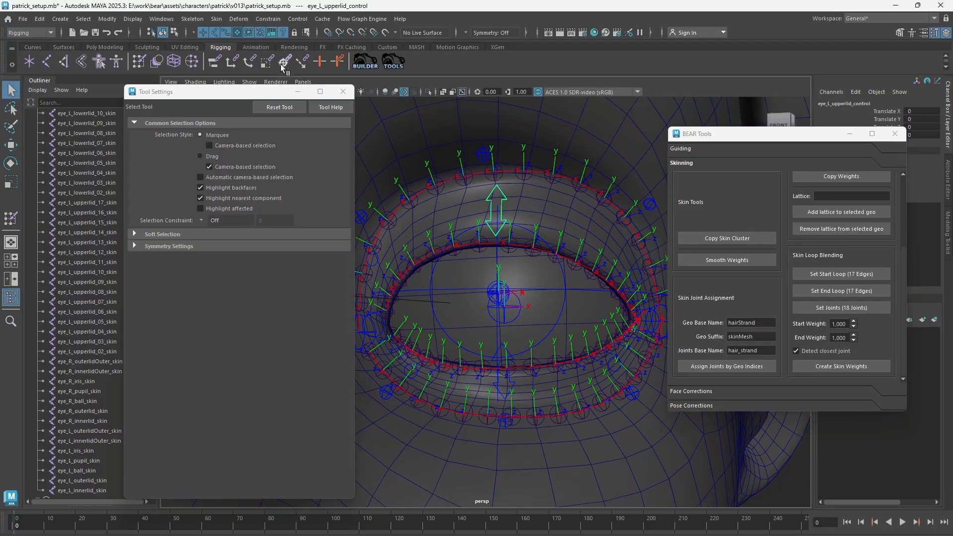
Select the body mesh around the left eye and switch it to vertex selection mode.
{"action": "left_click", "coordinate": [297, 91]}
{"action": "left_click_drag", "start_coordinate": [526, 221], "coordinate": [462, 248], "text": "alt"}
{"action": "left_click", "coordinate": [425, 196]}
{"action": "right_click_drag", "start_coordinate": [427, 197], "coordinate": [489, 232], "text": "alt"}
{"action": "right_click_drag", "start_coordinate": [405, 180], "coordinate": [404, 155]}
{"action": "right_click", "coordinate": [365, 252]}
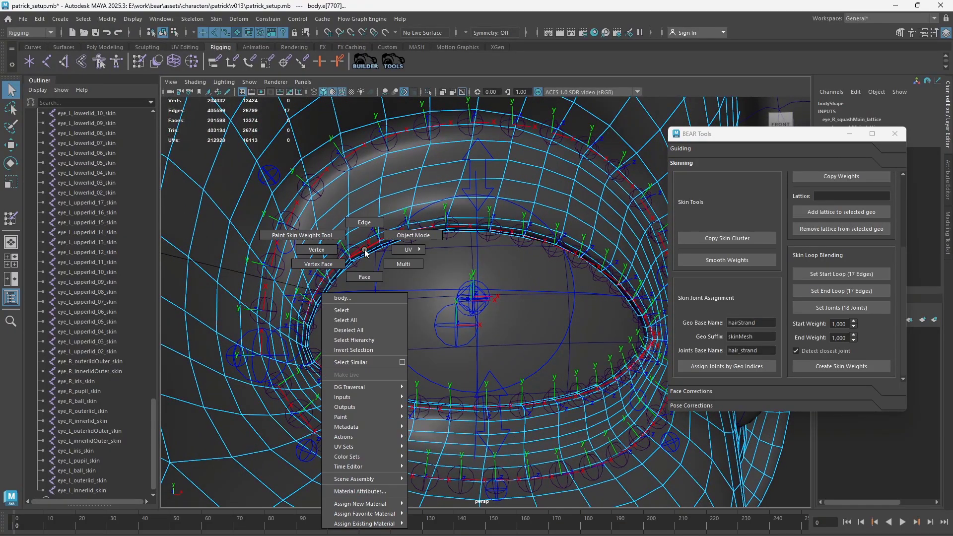
{"action": "right_click_drag", "start_coordinate": [328, 253], "coordinate": [324, 253]}
{"action": "left_click_drag", "start_coordinate": [382, 276], "coordinate": [368, 266], "text": "alt"}
{"action": "right_click_drag", "start_coordinate": [367, 266], "coordinate": [449, 335], "text": "alt"}
{"action": "left_click_drag", "start_coordinate": [450, 335], "coordinate": [300, 274], "text": "alt"}
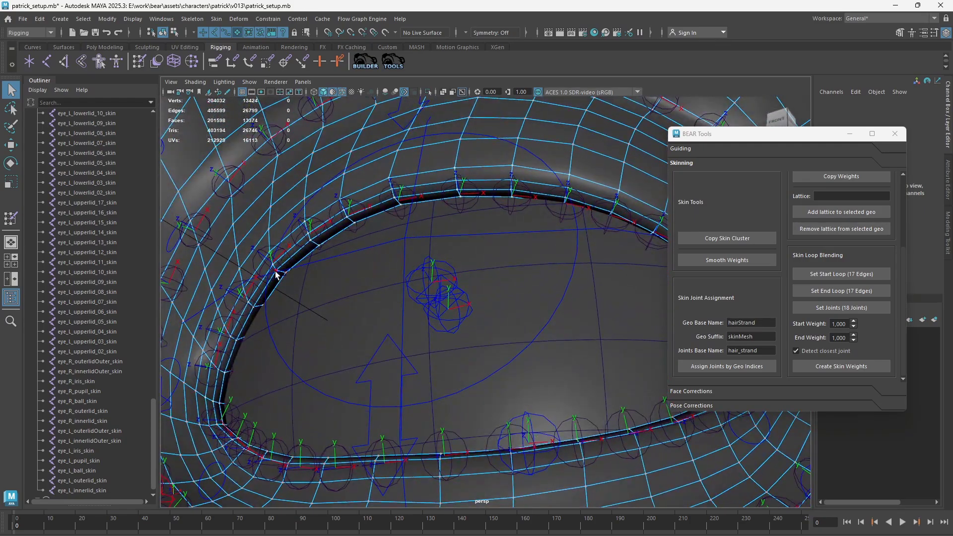
Select the vertex loop along the inner edge of the left eyelids and grow the selection out to the outer lid joints.
{"action": "left_click", "coordinate": [276, 273]}
{"action": "right_click_drag", "start_coordinate": [446, 275], "coordinate": [556, 307], "text": "alt"}
{"action": "key", "text": "g"}
{"action": "key", "text": "g"}
{"action": "key", "text": "g"}
{"action": "key", "text": "g"}
{"action": "key", "text": "g"}
{"action": "key", "text": "g"}
{"action": "key", "text": "g"}
{"action": "key", "text": "g"}
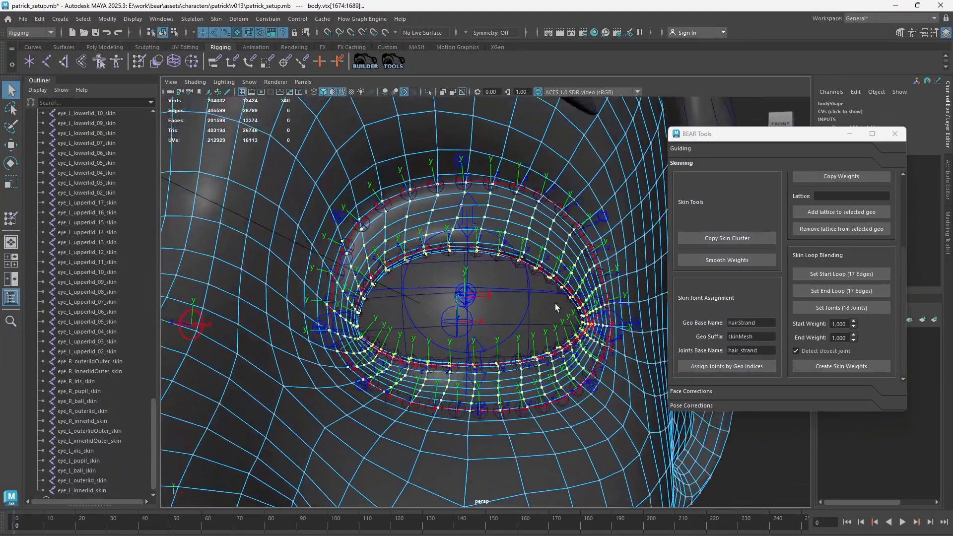
{"action": "left_click_drag", "start_coordinate": [548, 306], "coordinate": [543, 312], "text": "alt"}
{"action": "right_click_drag", "start_coordinate": [542, 312], "coordinate": [458, 271], "text": "alt"}
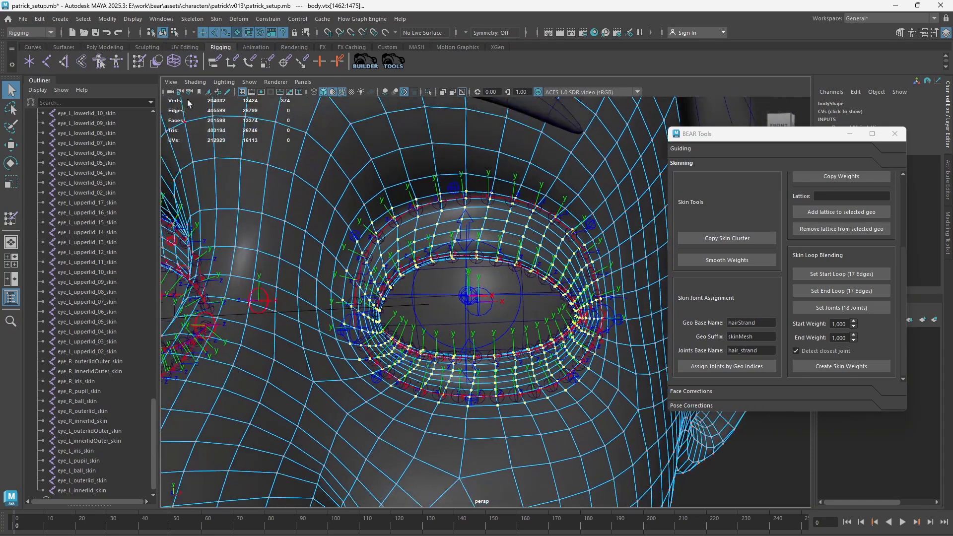
Flood the head_skin weight on the selected eyelid vertices with a value of 0 and return to object mode.
{"action": "double_click", "coordinate": [144, 59]}
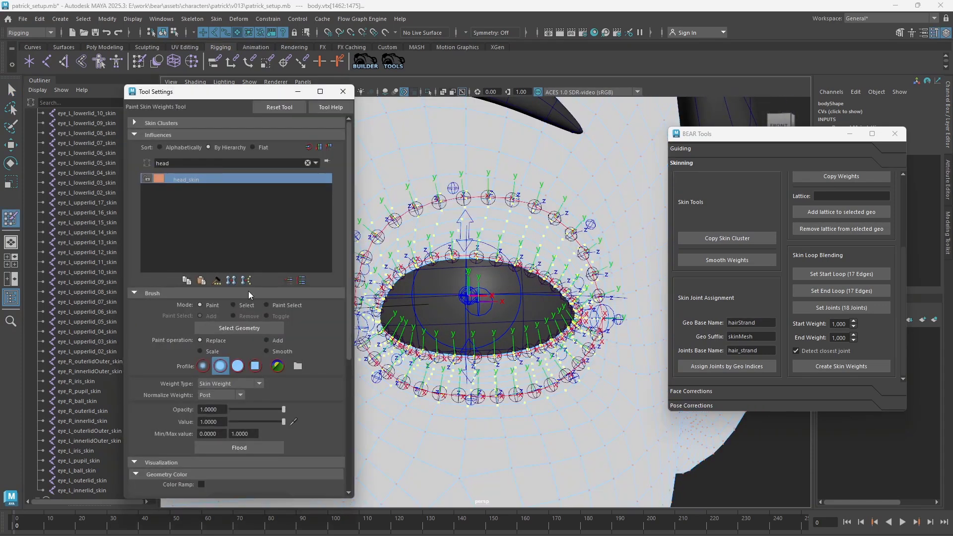
{"action": "left_click_drag", "start_coordinate": [243, 421], "coordinate": [229, 421]}
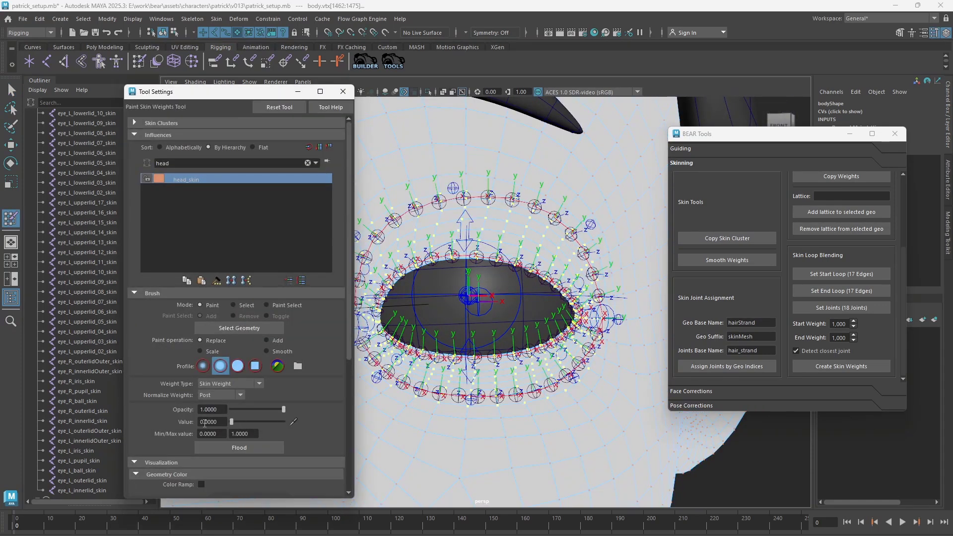
{"action": "left_click", "coordinate": [218, 446]}
{"action": "left_click", "coordinate": [342, 91]}
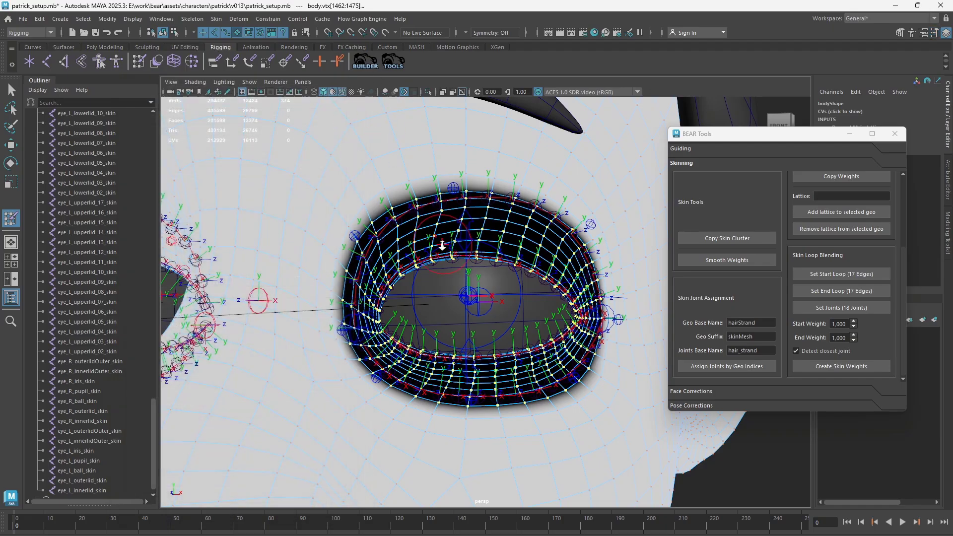
{"action": "key", "text": "q"}
{"action": "right_click_drag", "start_coordinate": [475, 252], "coordinate": [541, 224]}
{"action": "left_click_drag", "start_coordinate": [540, 229], "coordinate": [514, 253], "text": "alt"}
{"action": "left_click", "coordinate": [737, 441]}
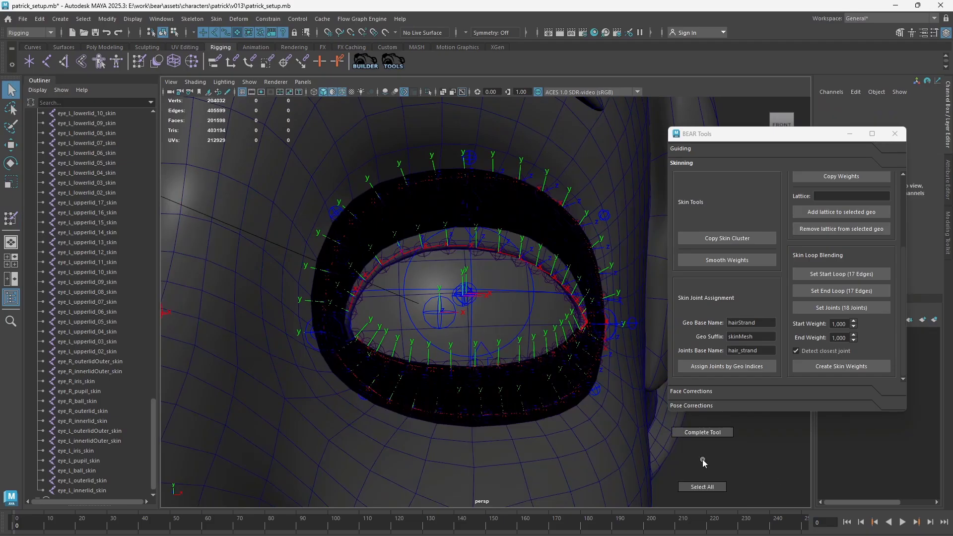
{"action": "left_click", "coordinate": [642, 439]}
Test the upper lid by moving eye_L_upperlid_control down over the eye, and undo the move.
{"action": "mouse_move", "coordinate": [640, 424]}
{"action": "right_mouse_down", "text": "alt"}
{"action": "mouse_move", "coordinate": [486, 215]}
{"action": "mouse_move", "coordinate": [501, 228]}
{"action": "right_mouse_up", "text": "alt"}
{"action": "key", "text": "4"}
{"action": "key", "text": "5"}
{"action": "scroll", "coordinate": [502, 223], "scroll_direction": "up", "scroll_amount": 4}
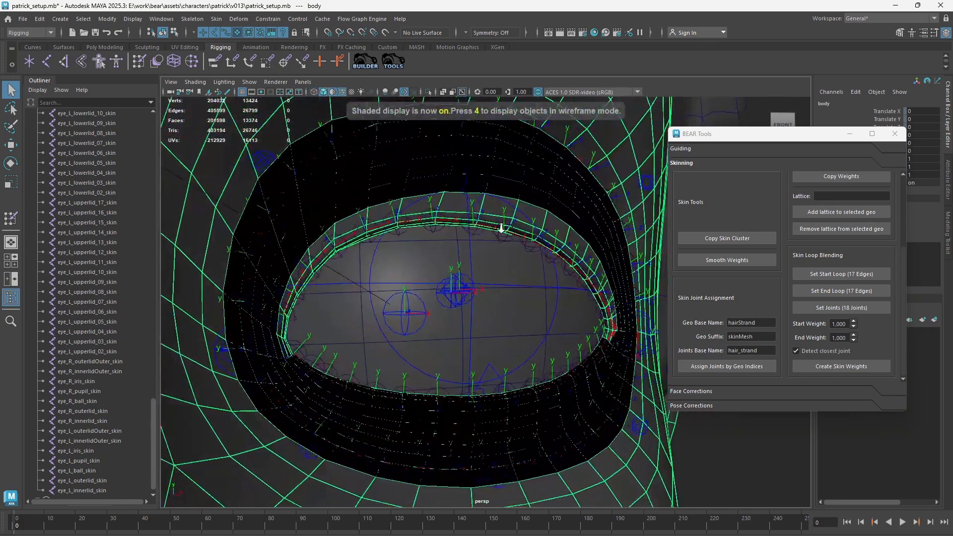
{"action": "left_click", "coordinate": [480, 204]}
{"action": "key", "text": "w"}
{"action": "mouse_move", "coordinate": [475, 194]}
{"action": "left_mouse_down"}
{"action": "mouse_move", "coordinate": [485, 332]}
{"action": "mouse_move", "coordinate": [502, 323]}
{"action": "mouse_move", "coordinate": [492, 316]}
{"action": "left_mouse_up"}
{"action": "key", "text": "ctrl+z"}
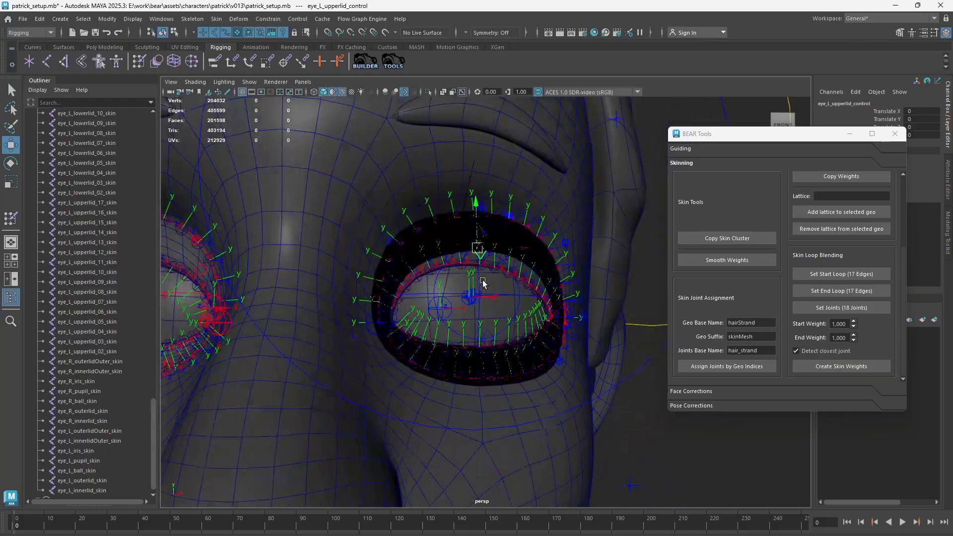
Show the character's materials and recheck the upper lid closing with eye_L_upperlid_control moved down over the eye.
{"action": "scroll", "coordinate": [483, 280], "scroll_direction": "up", "scroll_amount": 5}
{"action": "mouse_move", "coordinate": [445, 160]}
{"action": "left_mouse_down", "text": "alt"}
{"action": "mouse_move", "coordinate": [493, 203]}
{"action": "mouse_move", "coordinate": [460, 208]}
{"action": "mouse_move", "coordinate": [455, 331]}
{"action": "mouse_move", "coordinate": [469, 212]}
{"action": "mouse_move", "coordinate": [474, 364]}
{"action": "mouse_move", "coordinate": [488, 331]}
{"action": "mouse_move", "coordinate": [513, 314]}
{"action": "left_mouse_up", "text": "alt"}
{"action": "scroll", "coordinate": [368, 184], "scroll_direction": "up", "scroll_amount": 3}
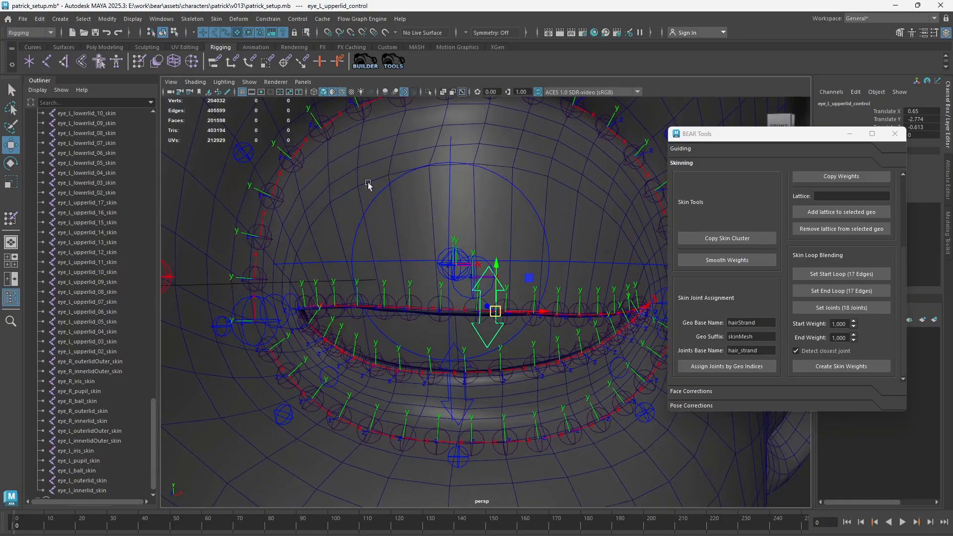
{"action": "left_click", "coordinate": [342, 92]}
{"action": "scroll", "coordinate": [511, 315], "scroll_direction": "up", "scroll_amount": 2}
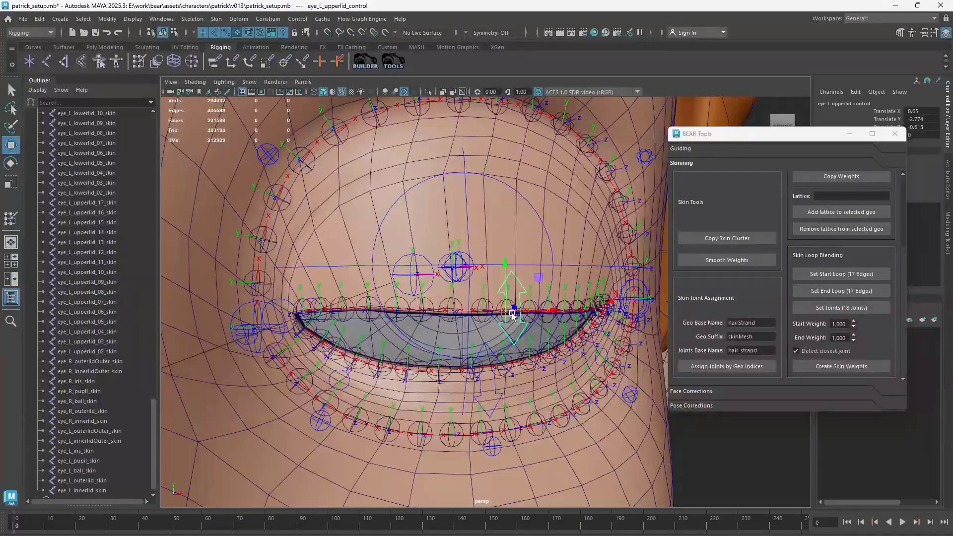
{"action": "left_click_drag", "start_coordinate": [512, 314], "coordinate": [495, 328]}
{"action": "mouse_move", "coordinate": [422, 308]}
{"action": "left_mouse_down", "text": "alt"}
{"action": "mouse_move", "coordinate": [477, 320]}
{"action": "mouse_move", "coordinate": [437, 310]}
{"action": "left_mouse_up", "text": "alt"}
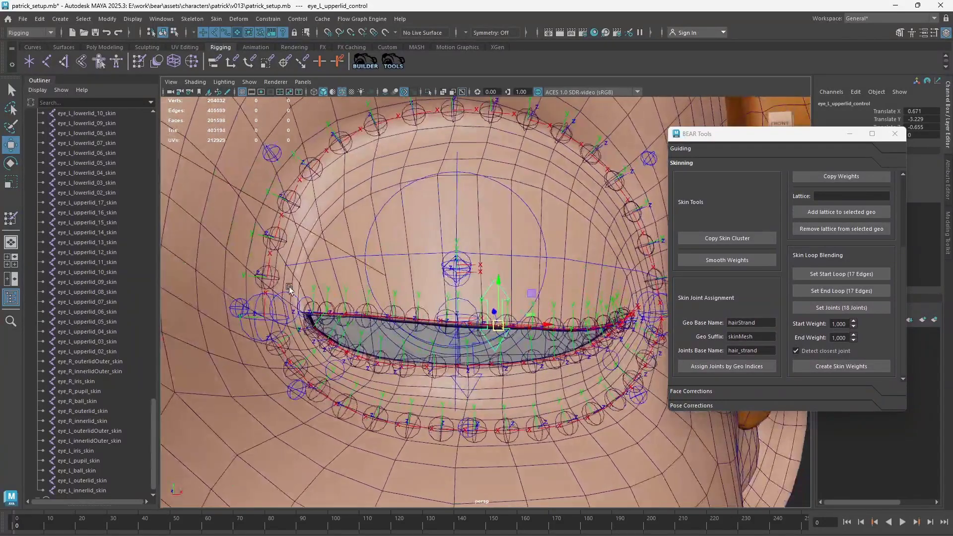
Test the inner eye corner by moving eye_L_innerlid_control, undo the move and select the body mesh.
{"action": "left_click_drag", "start_coordinate": [298, 298], "coordinate": [339, 296], "text": "alt"}
{"action": "left_click", "coordinate": [296, 305]}
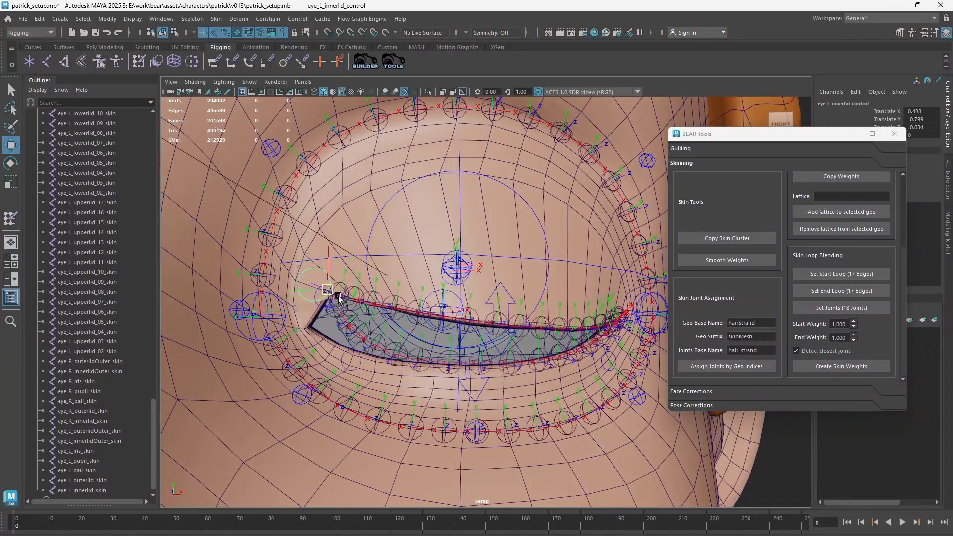
{"action": "key", "text": "ctrl+z"}
{"action": "key", "text": "q"}
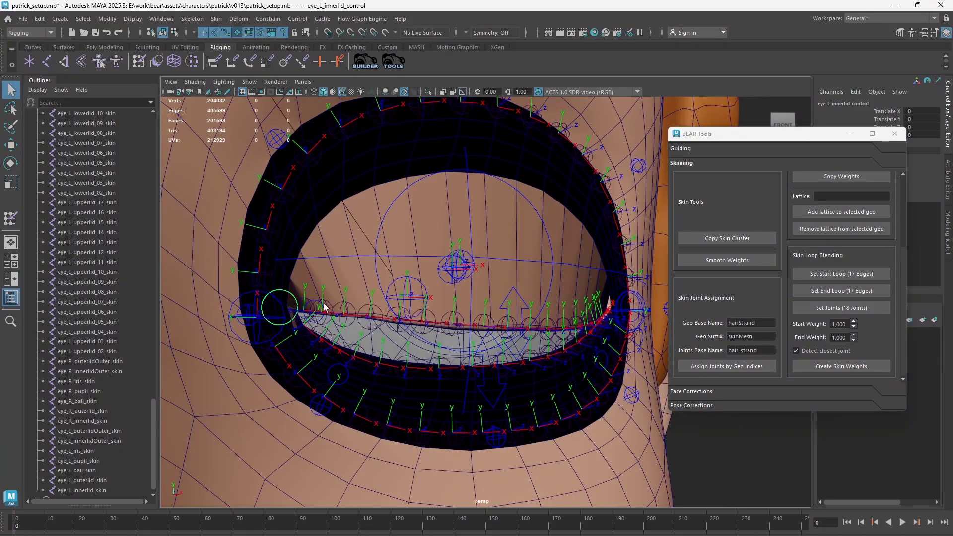
{"action": "left_click", "coordinate": [312, 300]}
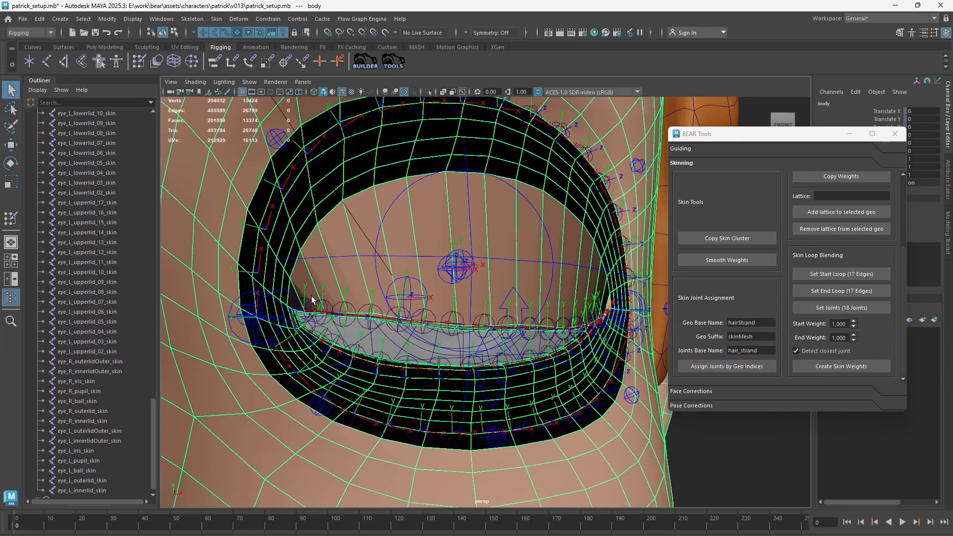
Select eye_L_upperlid_03_skin, test the inner part of the upper lid, and undo the lid control moves.
{"action": "left_click_drag", "start_coordinate": [316, 297], "coordinate": [442, 205], "text": "alt"}
{"action": "left_click", "coordinate": [314, 282]}
{"action": "key", "text": "w"}
{"action": "scroll", "coordinate": [442, 205], "scroll_direction": "down", "scroll_amount": 3}
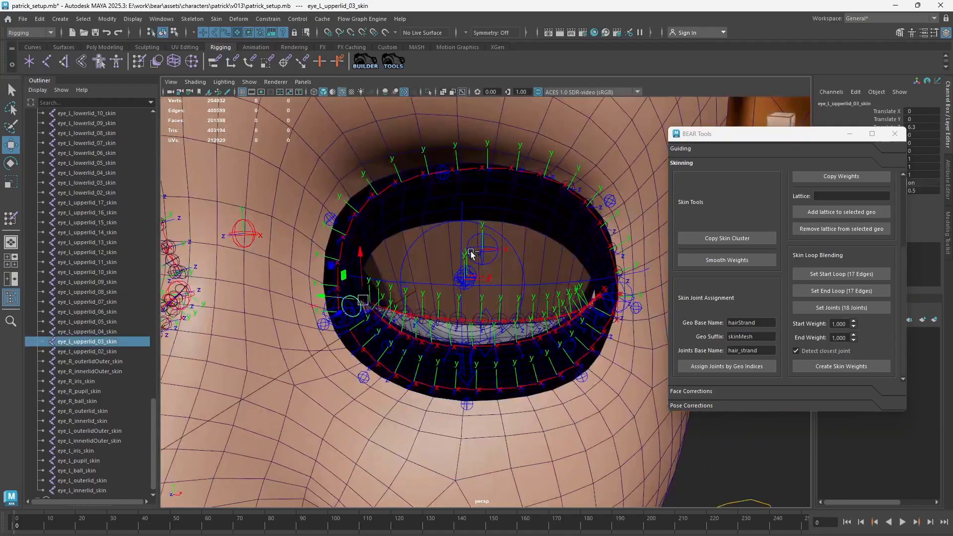
{"action": "key", "text": "ctrl+z"}
{"action": "key", "text": "ctrl+z"}
Examine the body mesh edges around the left eyelids with and without materials, returning to object mode.
{"action": "key", "text": "q"}
{"action": "left_click_drag", "start_coordinate": [472, 264], "coordinate": [511, 202], "text": "alt"}
{"action": "left_click", "coordinate": [511, 202]}
{"action": "scroll", "coordinate": [511, 202], "scroll_direction": "up", "scroll_amount": 5}
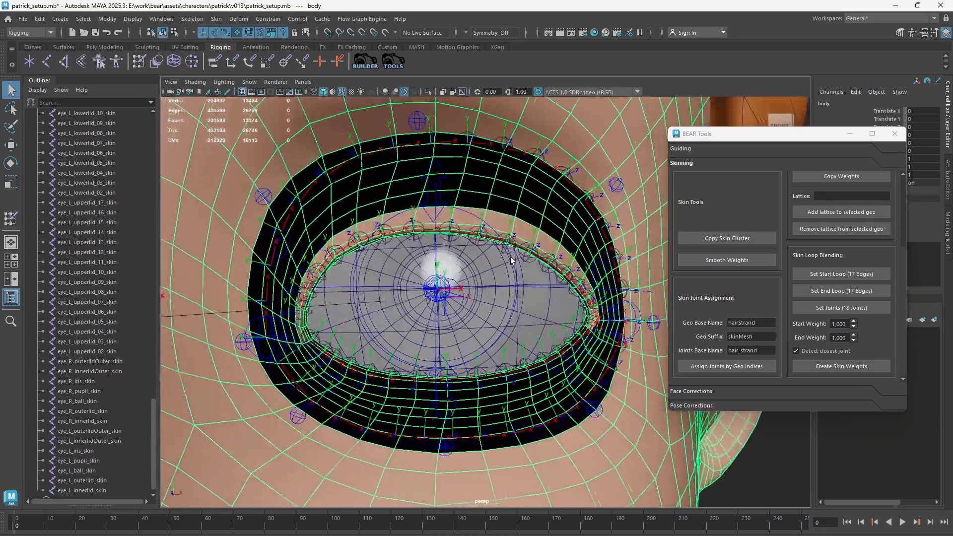
{"action": "left_click_drag", "start_coordinate": [537, 250], "coordinate": [501, 231], "text": "alt"}
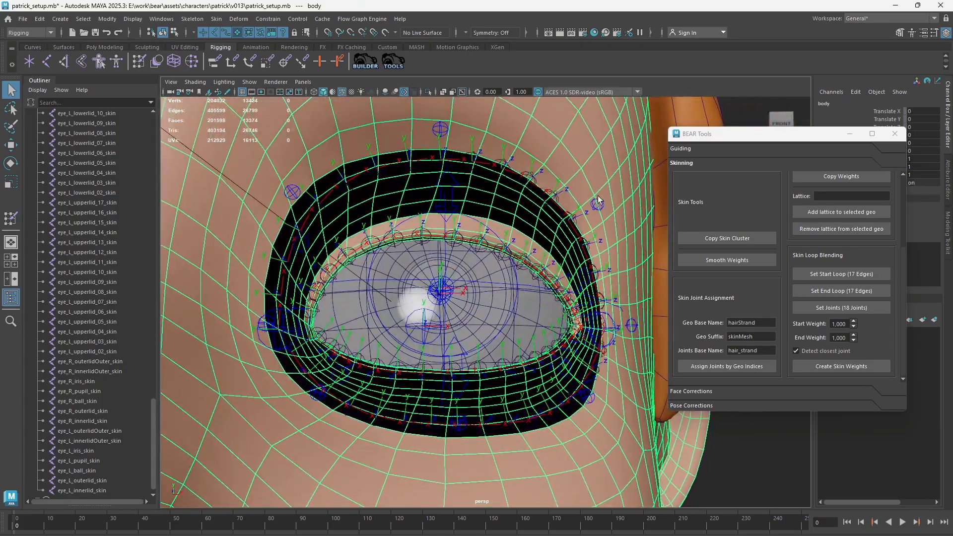
{"action": "right_click_drag", "start_coordinate": [624, 155], "coordinate": [623, 124]}
{"action": "scroll", "coordinate": [443, 221], "scroll_direction": "up", "scroll_amount": 1}
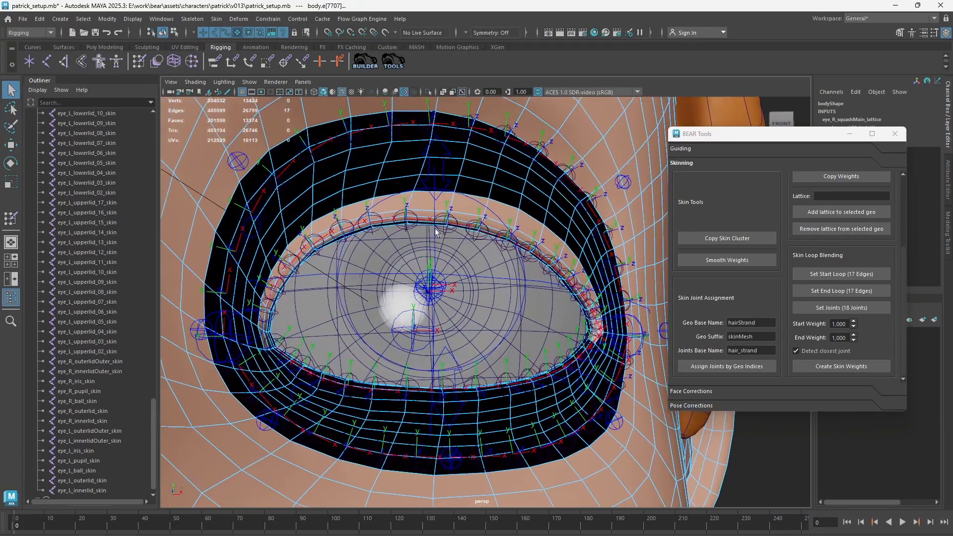
{"action": "scroll", "coordinate": [443, 221], "scroll_direction": "down", "scroll_amount": 1}
{"action": "middle_click_drag", "start_coordinate": [418, 221], "coordinate": [443, 221], "text": "alt"}
{"action": "left_click", "coordinate": [343, 93]}
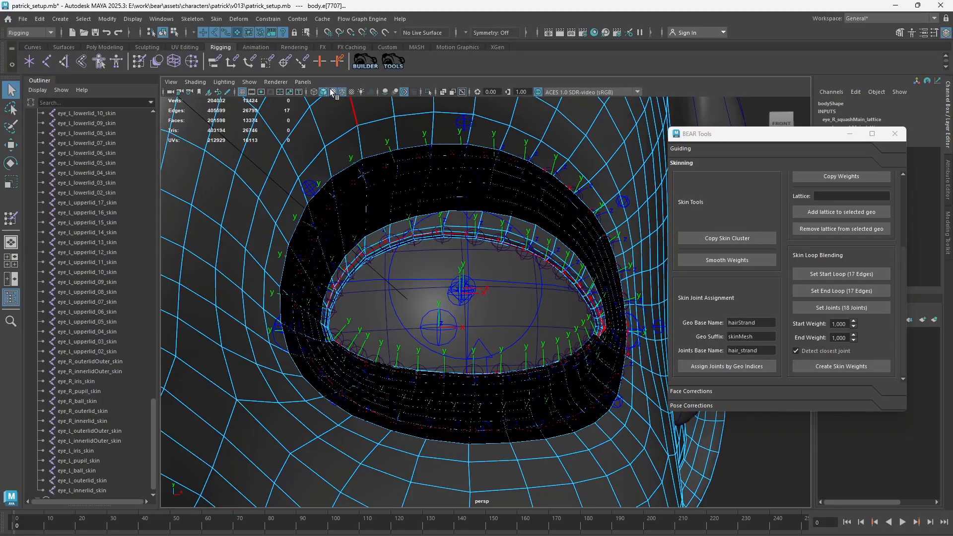
{"action": "left_click_drag", "start_coordinate": [354, 124], "coordinate": [391, 189], "text": "alt"}
{"action": "right_click_drag", "start_coordinate": [437, 177], "coordinate": [456, 168]}
{"action": "left_click_drag", "start_coordinate": [457, 168], "coordinate": [451, 197], "text": "alt"}
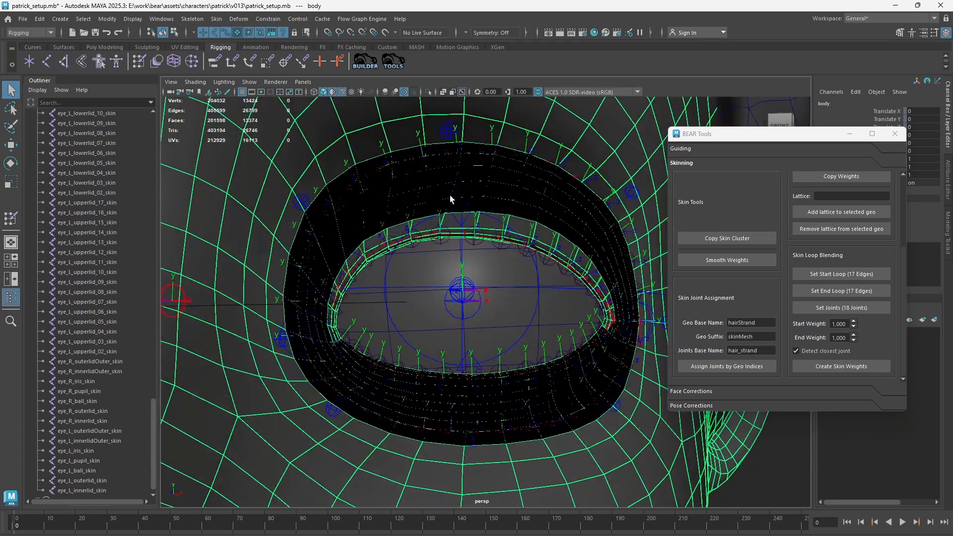
Bring up the Script Editor and switch the body mesh to vertex selection mode around the left eye.
{"action": "key", "text": "alt+Tab"}
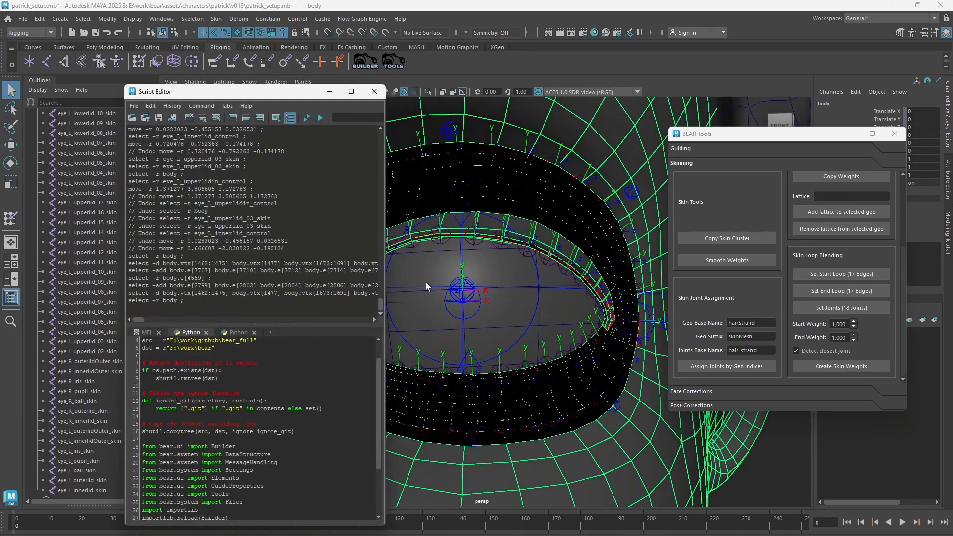
{"action": "left_click_drag", "start_coordinate": [426, 281], "coordinate": [516, 184], "text": "alt"}
{"action": "right_click", "coordinate": [507, 127]}
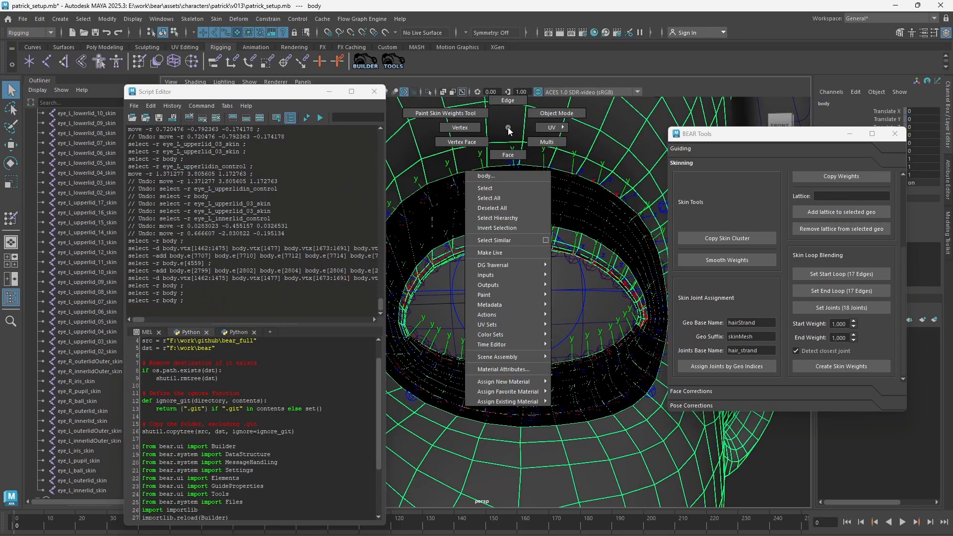
{"action": "right_click_drag", "start_coordinate": [502, 131], "coordinate": [482, 132]}
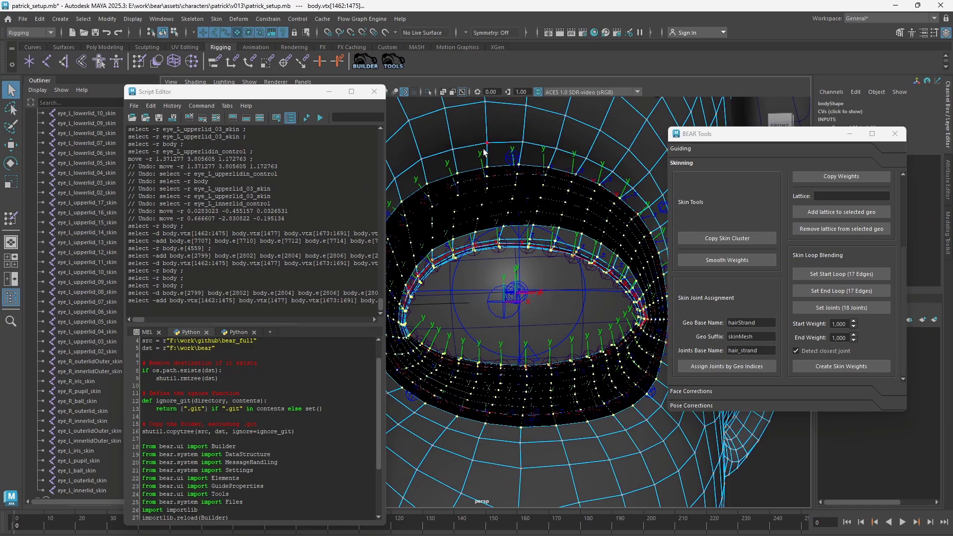
{"action": "double_click", "coordinate": [487, 144]}
{"action": "key", "text": "bracketleft"}
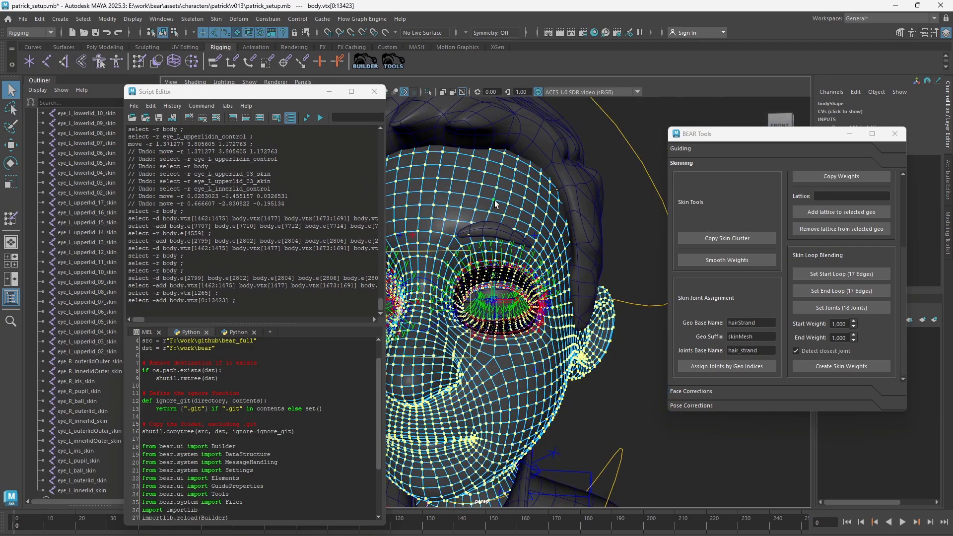
{"action": "key", "text": "bracketright"}
Select the vertex loop along the inner lid edge and grow the selection across both lids to the outer lid joints.
{"action": "left_click", "coordinate": [500, 251]}
{"action": "left_click_drag", "start_coordinate": [500, 251], "coordinate": [574, 252], "text": "alt"}
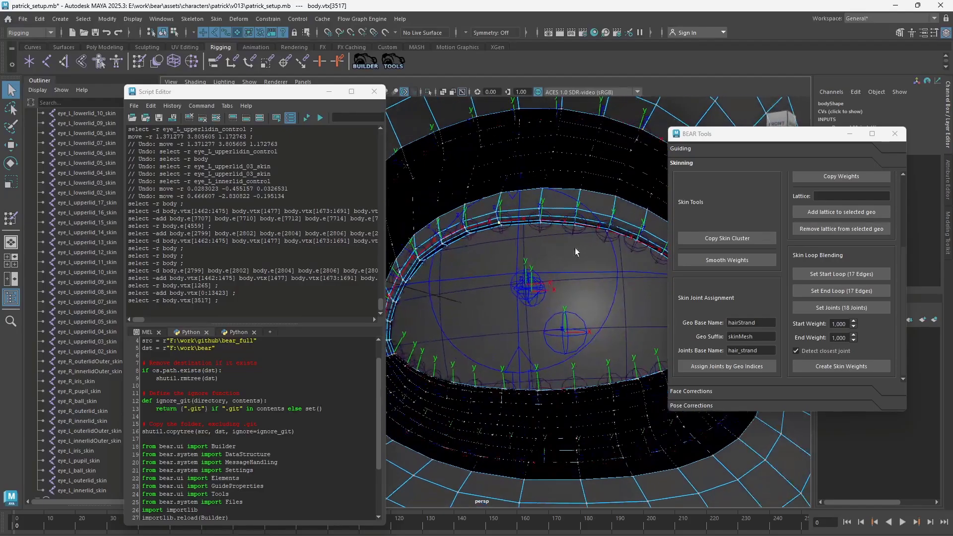
{"action": "double_click", "coordinate": [541, 220], "text": "shift"}
{"action": "right_click_drag", "start_coordinate": [541, 220], "coordinate": [581, 194], "text": "shift"}
{"action": "key", "text": "shift+period"}
{"action": "key", "text": "shift+period"}
{"action": "key", "text": "shift+period"}
{"action": "key", "text": "shift+period"}
{"action": "key", "text": "shift+period"}
{"action": "key", "text": "shift+period"}
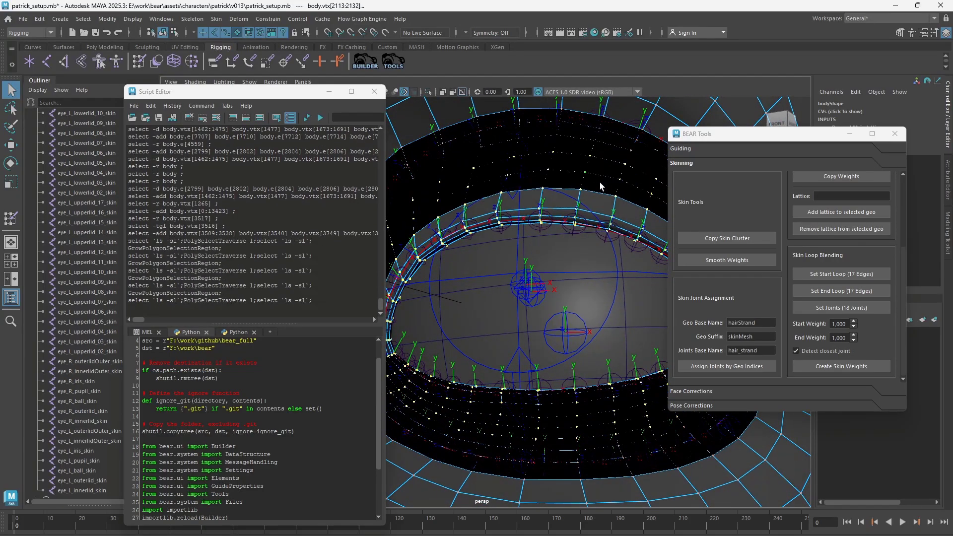
{"action": "key", "text": "shift+period"}
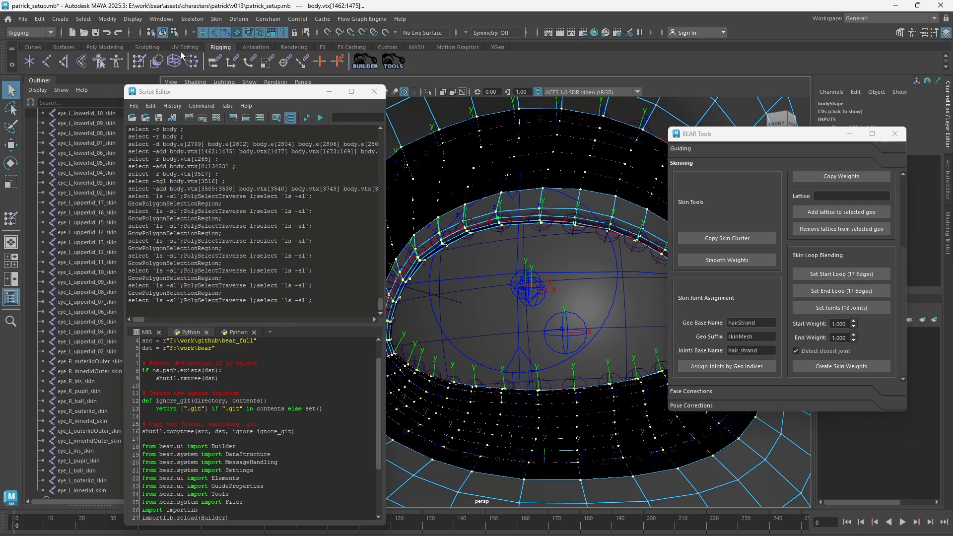
Flood the head_skin weight on the selected eyelid vertices with a value of 1 and return to object mode.
{"action": "double_click", "coordinate": [138, 61]}
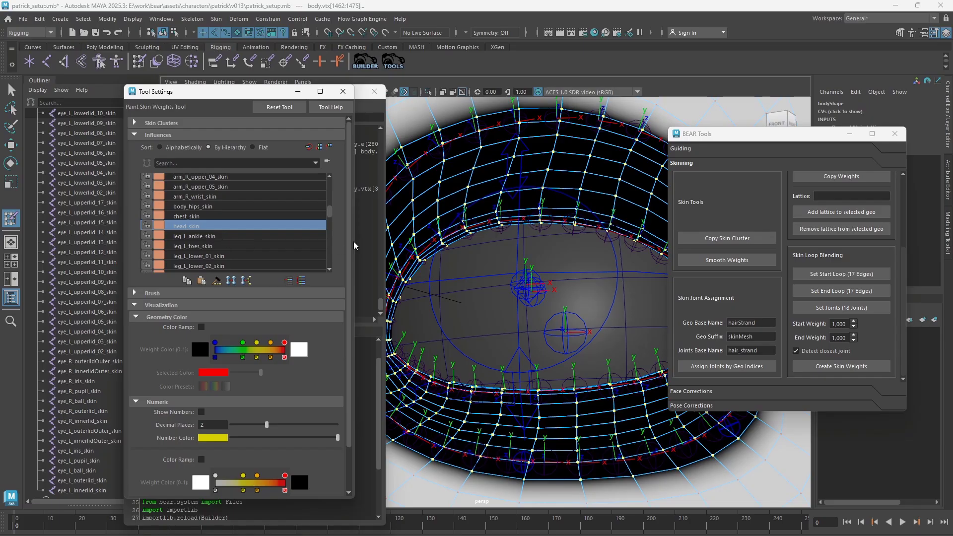
{"action": "scroll", "coordinate": [320, 308], "scroll_direction": "down", "scroll_amount": 2}
{"action": "scroll", "coordinate": [322, 365], "scroll_direction": "up", "scroll_amount": 2}
{"action": "left_click", "coordinate": [153, 294]}
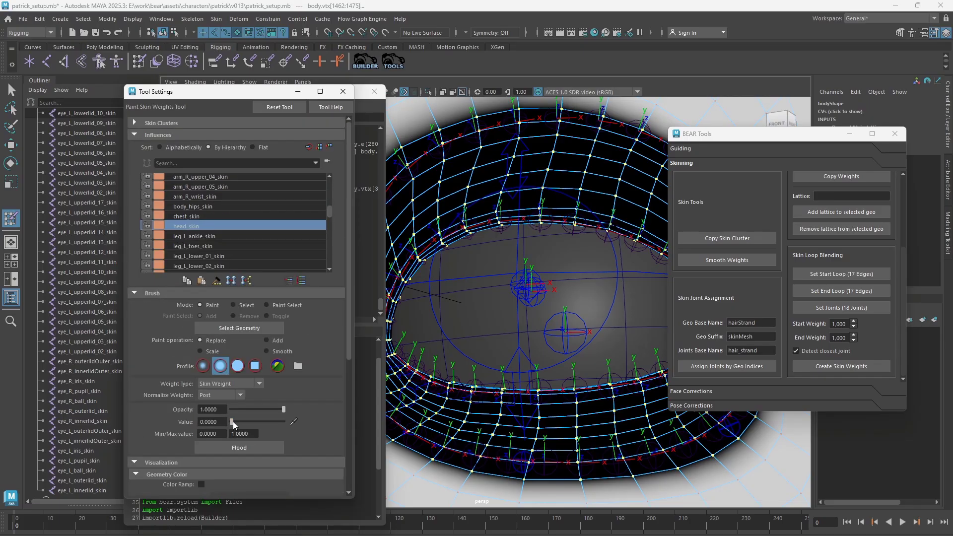
{"action": "left_click_drag", "start_coordinate": [233, 422], "coordinate": [331, 433]}
{"action": "left_click", "coordinate": [278, 445]}
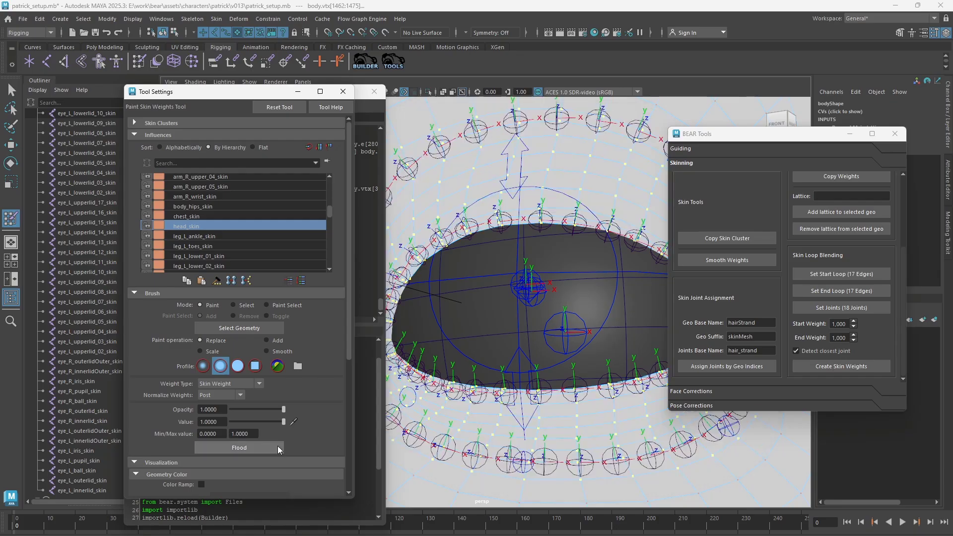
{"action": "left_click", "coordinate": [302, 91]}
{"action": "left_click", "coordinate": [329, 92]}
{"action": "scroll", "coordinate": [570, 188], "scroll_direction": "down", "scroll_amount": 1}
{"action": "key", "text": "q"}
{"action": "right_click_drag", "start_coordinate": [576, 189], "coordinate": [597, 169]}
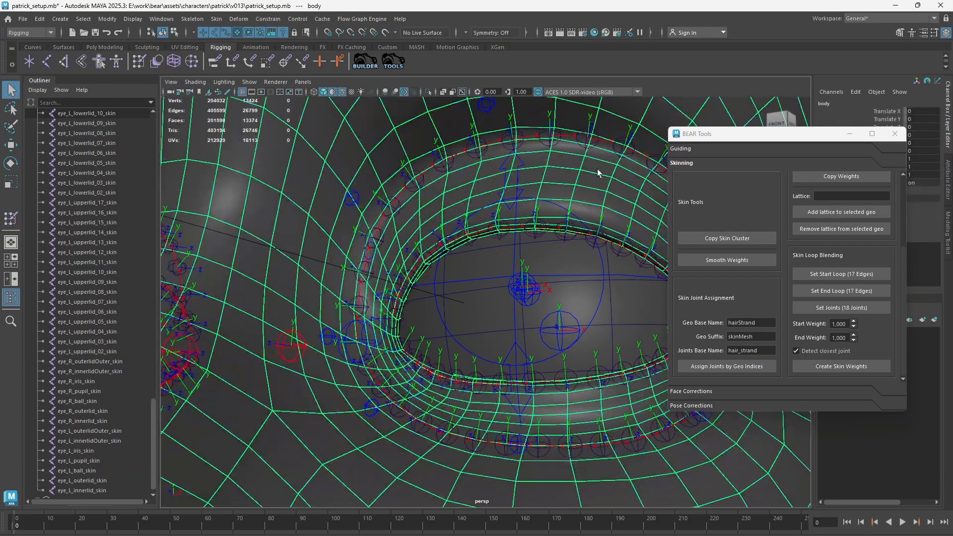
Move eye_L_upperlid_control down to check the eyelid after the head_skin flood, undo the move and clear the selection.
{"action": "scroll", "coordinate": [590, 198], "scroll_direction": "down", "scroll_amount": 4}
{"action": "left_click", "coordinate": [529, 236]}
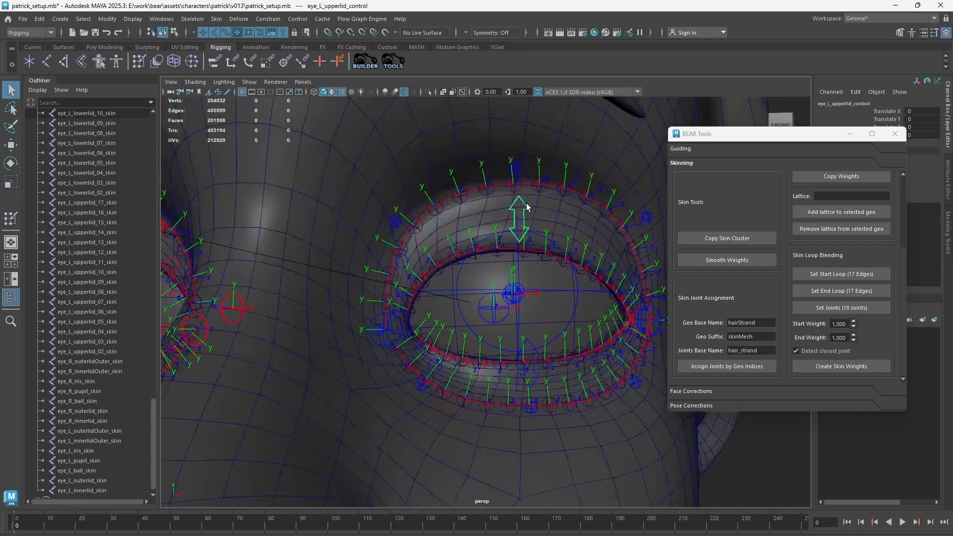
{"action": "key", "text": "w"}
{"action": "left_click_drag", "start_coordinate": [531, 240], "coordinate": [524, 359]}
{"action": "key", "text": "ctrl+z"}
{"action": "key", "text": "q"}
{"action": "left_click", "coordinate": [715, 446]}
{"action": "scroll", "coordinate": [549, 329], "scroll_direction": "up", "scroll_amount": 4}
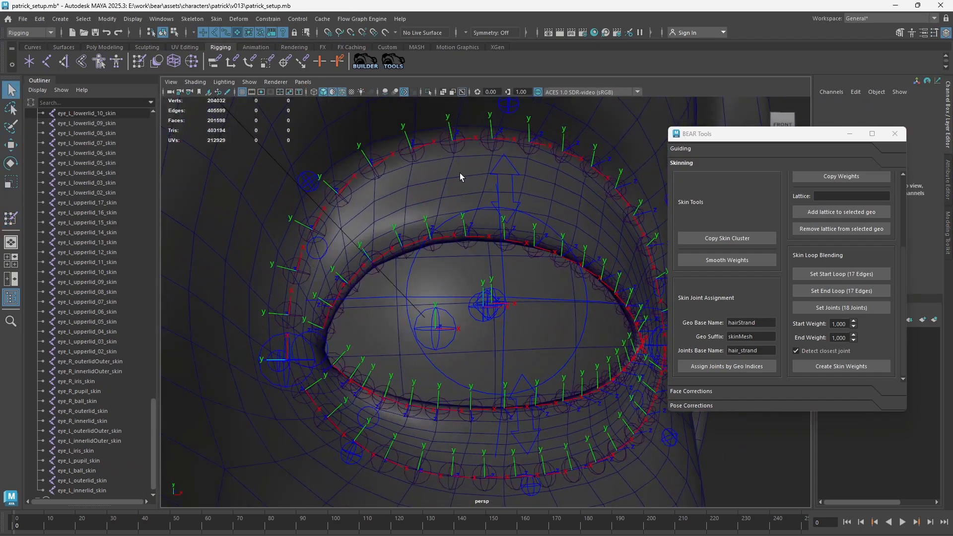
Select the body mesh and switch it to edge selection mode around the left eye.
{"action": "left_click", "coordinate": [459, 177]}
{"action": "middle_click_drag", "start_coordinate": [458, 206], "coordinate": [443, 194], "text": "alt"}
{"action": "left_click_drag", "start_coordinate": [443, 194], "coordinate": [671, 267], "text": "alt"}
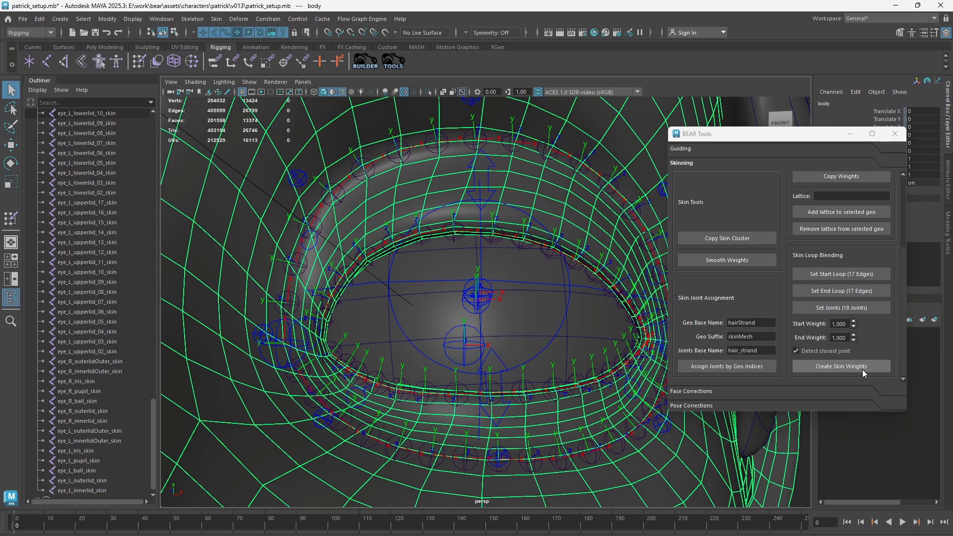
{"action": "right_click", "coordinate": [405, 177]}
{"action": "right_click_drag", "start_coordinate": [404, 158], "coordinate": [403, 150]}
{"action": "left_click_drag", "start_coordinate": [412, 238], "coordinate": [307, 347], "text": "alt"}
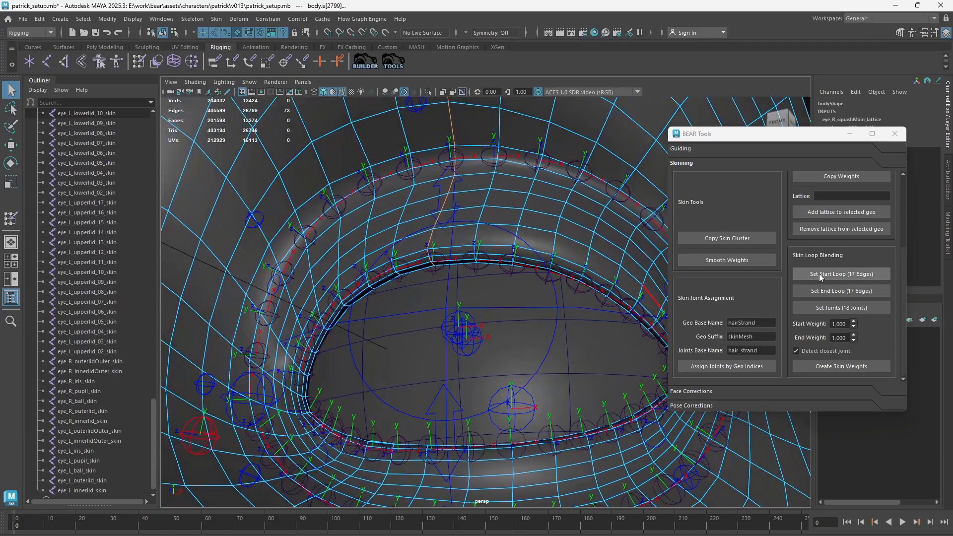
{"action": "left_click", "coordinate": [863, 275]}
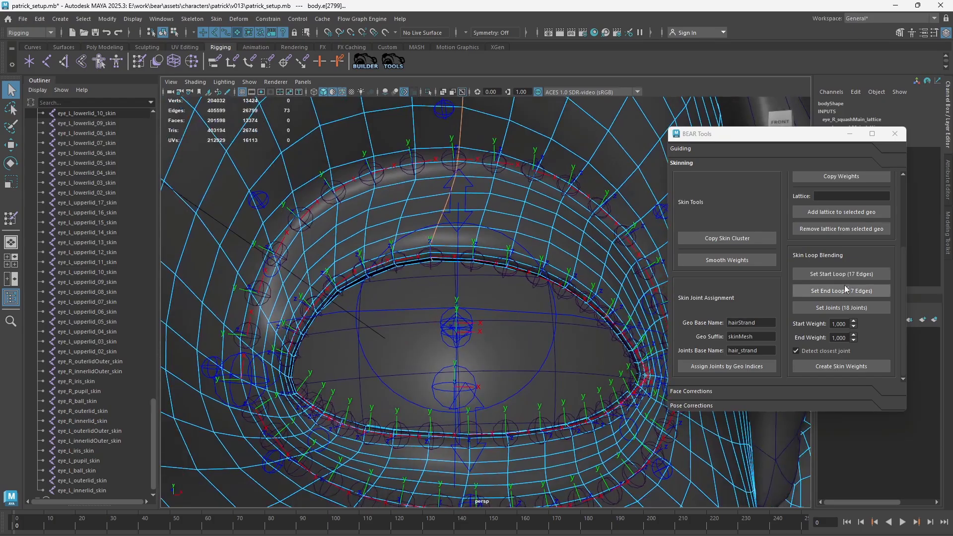
{"action": "left_click_drag", "start_coordinate": [413, 301], "coordinate": [381, 299], "text": "alt"}
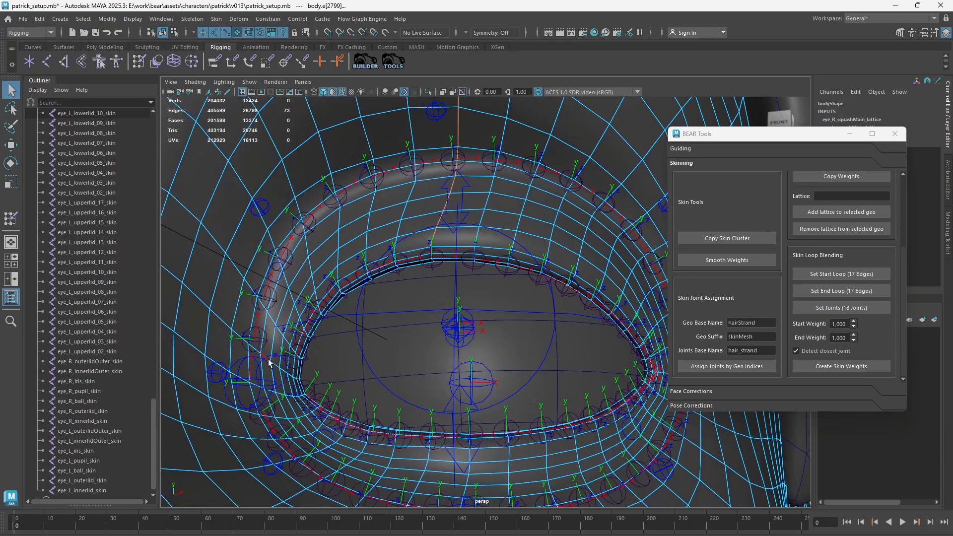
{"action": "mouse_move", "coordinate": [302, 377]}
{"action": "left_mouse_down", "text": "alt"}
{"action": "mouse_move", "coordinate": [321, 382]}
{"action": "mouse_move", "coordinate": [291, 374]}
{"action": "left_mouse_up", "text": "alt"}
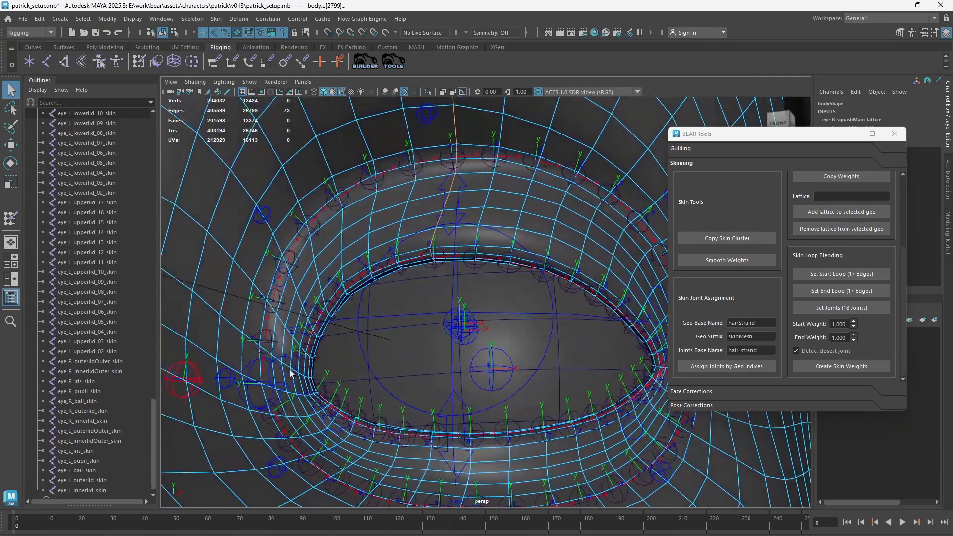
{"action": "left_click_drag", "start_coordinate": [275, 334], "coordinate": [282, 337], "text": "alt"}
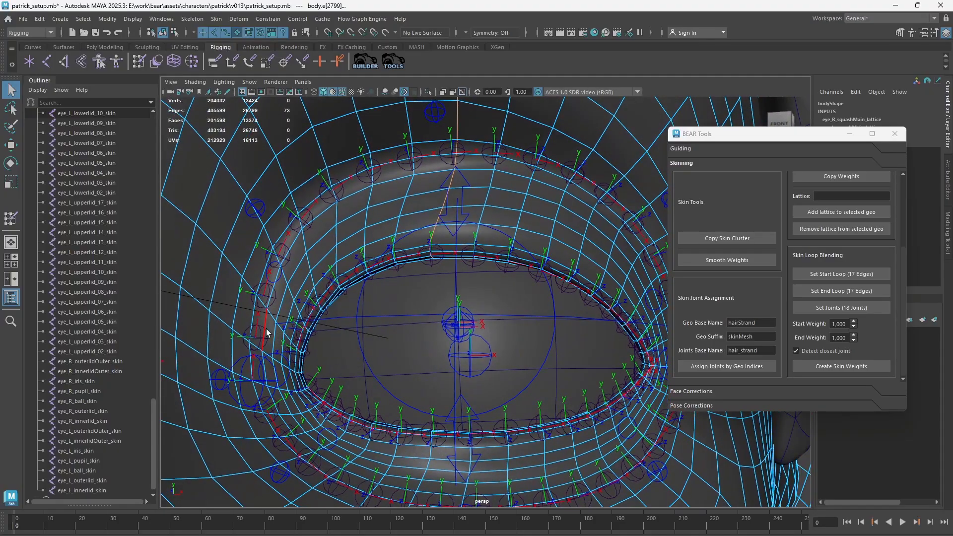
Select the 17 edges along the left eye's upper outer lid joints, corner to corner, and set them as the end loop.
{"action": "left_click_drag", "start_coordinate": [402, 198], "coordinate": [302, 239], "text": "alt"}
{"action": "left_click", "coordinate": [249, 321]}
{"action": "middle_click_drag", "start_coordinate": [400, 252], "coordinate": [376, 349], "text": "alt"}
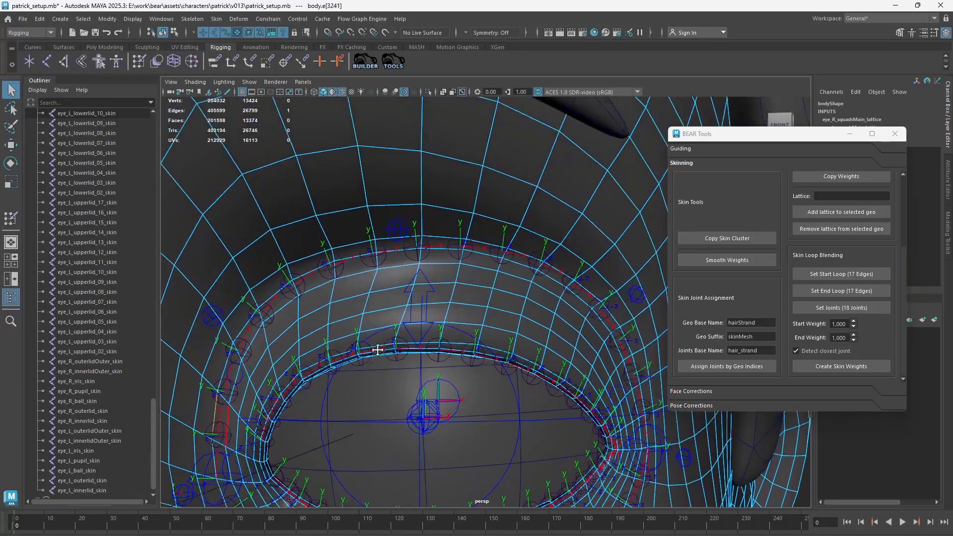
{"action": "left_click_drag", "start_coordinate": [536, 278], "coordinate": [484, 280], "text": "alt"}
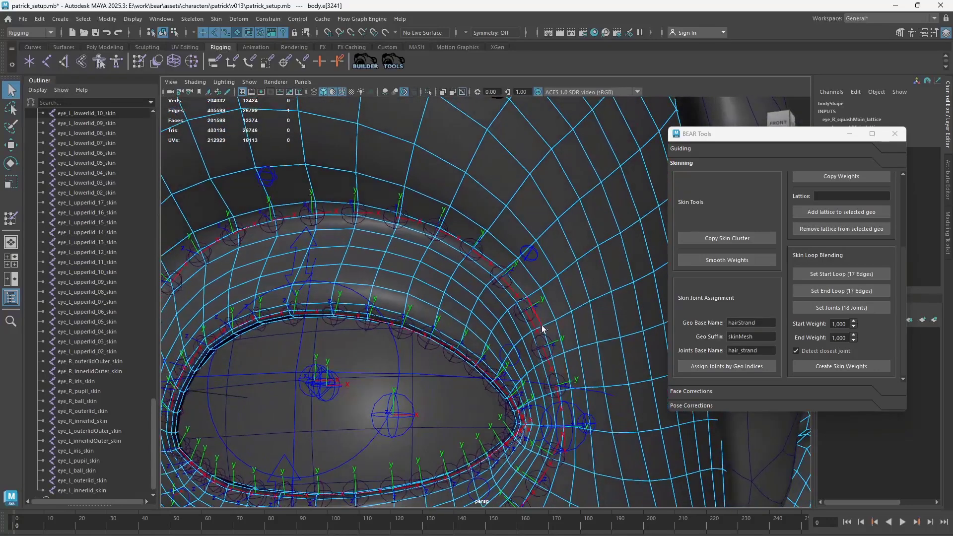
{"action": "left_click_drag", "start_coordinate": [552, 412], "coordinate": [520, 316], "text": "alt"}
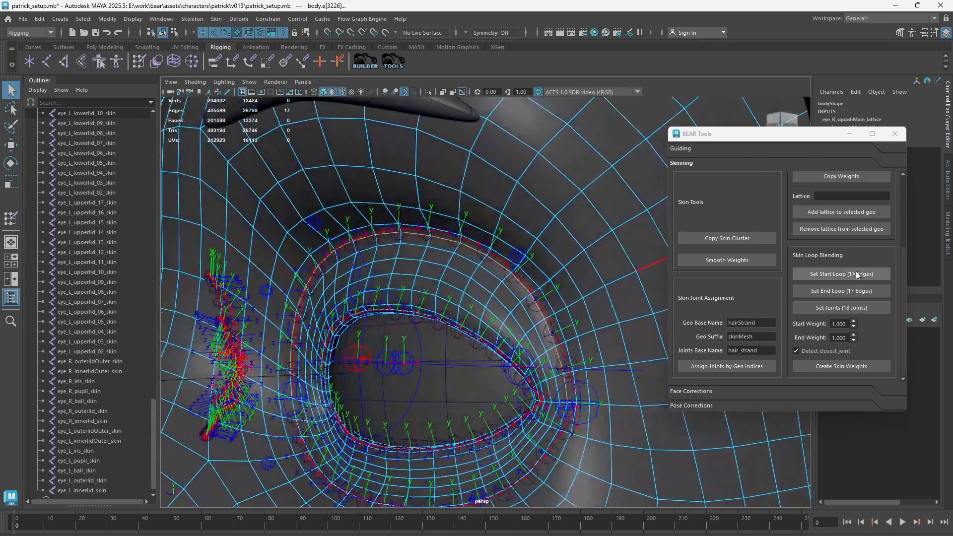
{"action": "left_click", "coordinate": [841, 293]}
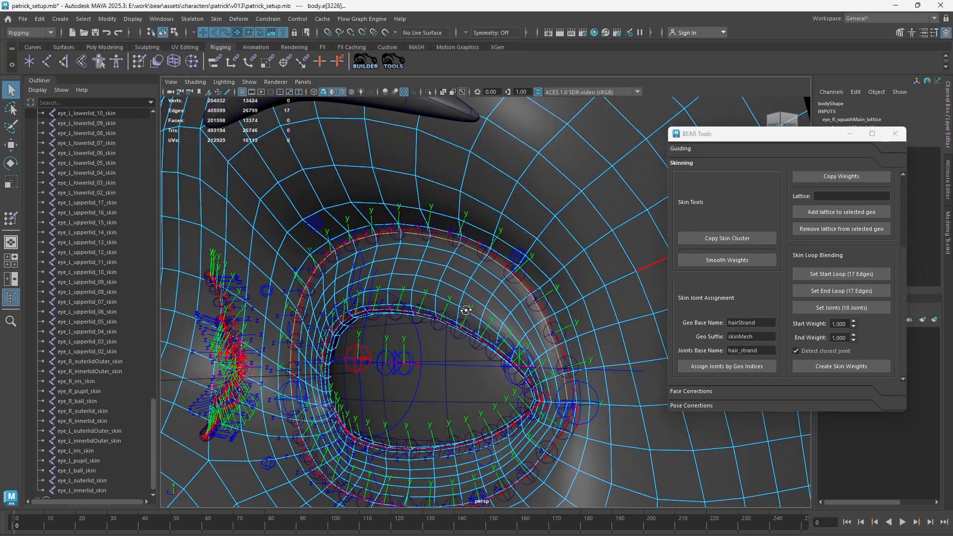
Return the body mesh to object mode and set the Skin Loop Blending end weight to 0.
{"action": "left_click_drag", "start_coordinate": [417, 297], "coordinate": [602, 245], "text": "alt"}
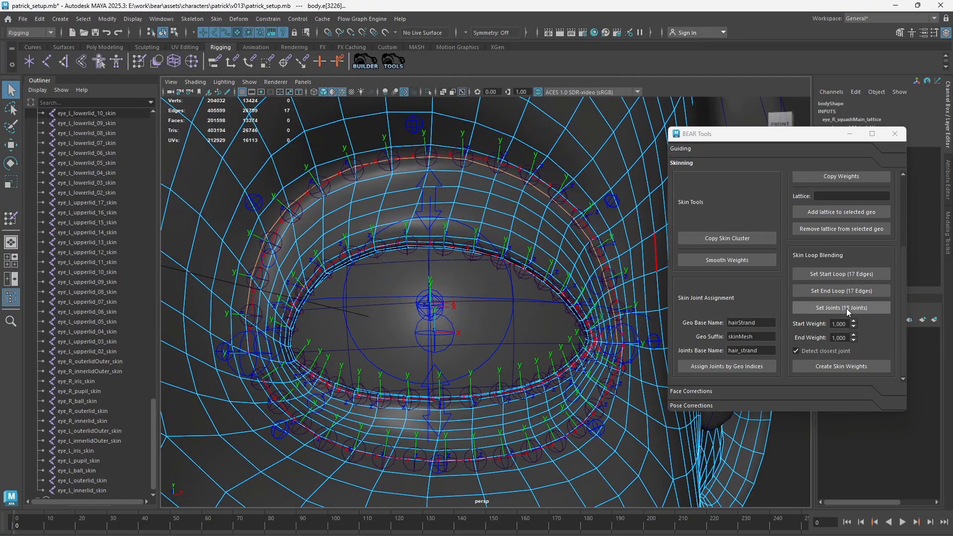
{"action": "left_click_drag", "start_coordinate": [656, 281], "coordinate": [551, 243], "text": "alt"}
{"action": "right_click_drag", "start_coordinate": [550, 241], "coordinate": [601, 225]}
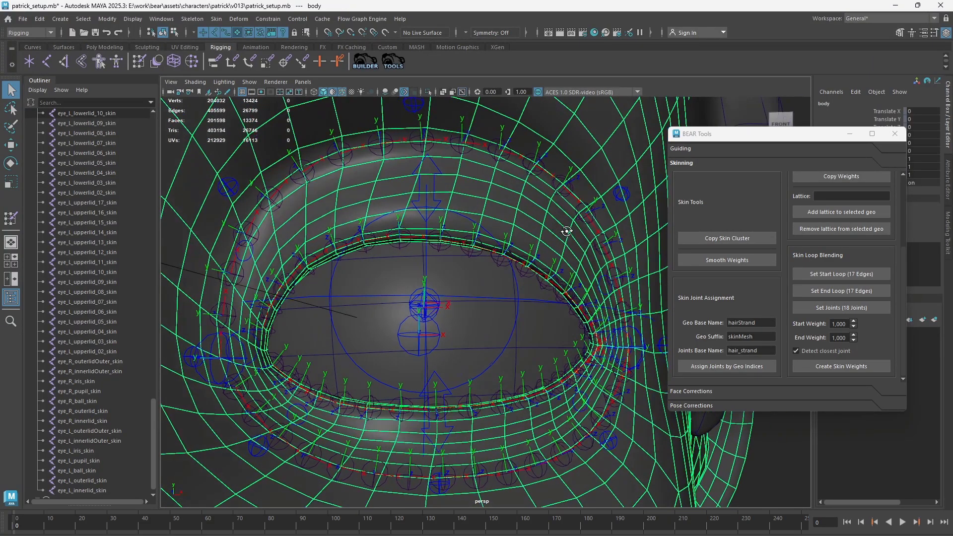
{"action": "left_click", "coordinate": [846, 338]}
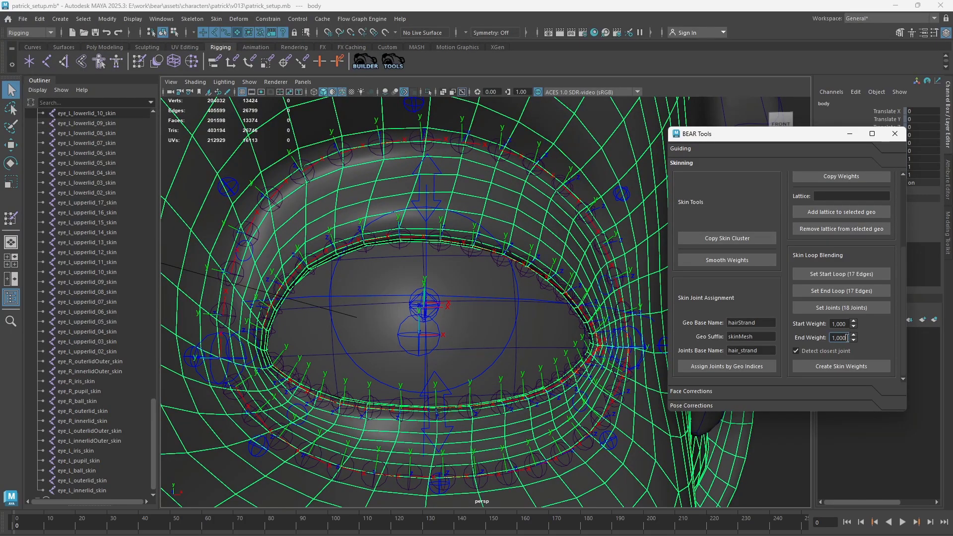
{"action": "left_click_drag", "start_coordinate": [472, 258], "coordinate": [464, 245], "text": "alt"}
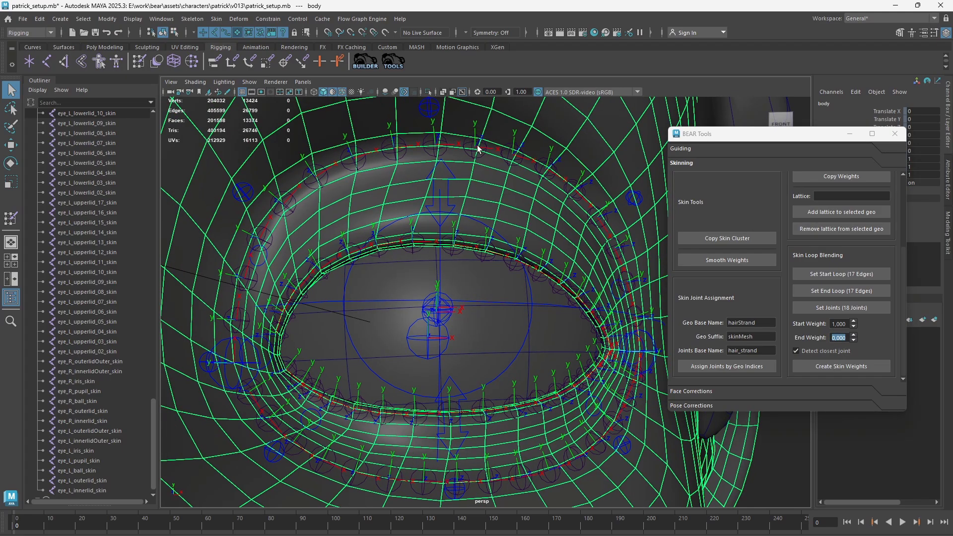
{"action": "left_click_drag", "start_coordinate": [475, 220], "coordinate": [479, 240], "text": "alt"}
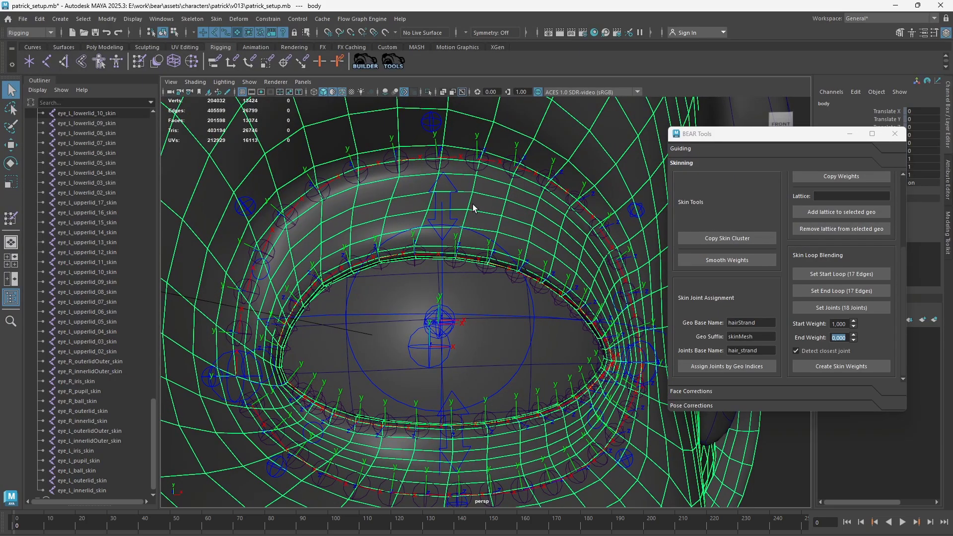
Pick an inner and an outer upper lid joint for comparison, reselect the body mesh and create its skin weights.
{"action": "left_click", "coordinate": [462, 253]}
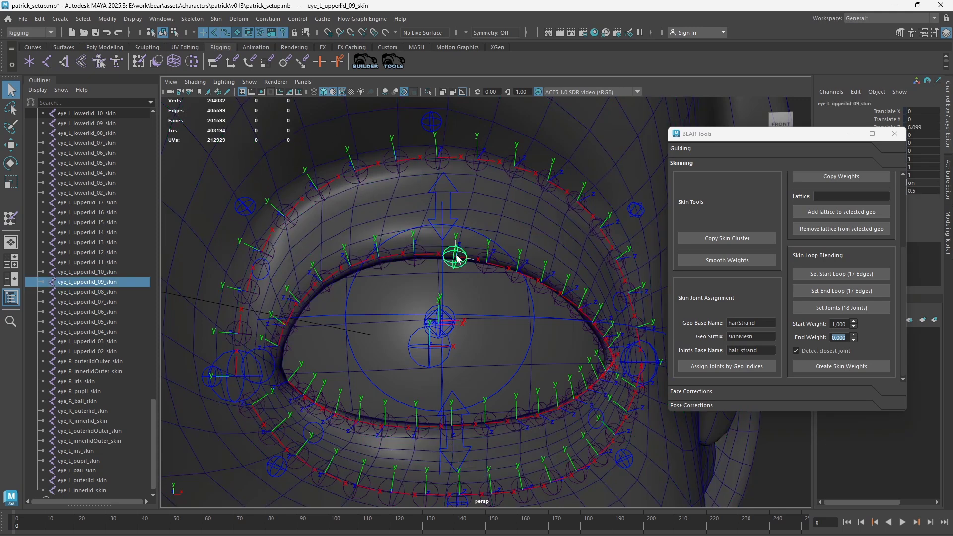
{"action": "left_click", "coordinate": [478, 158]}
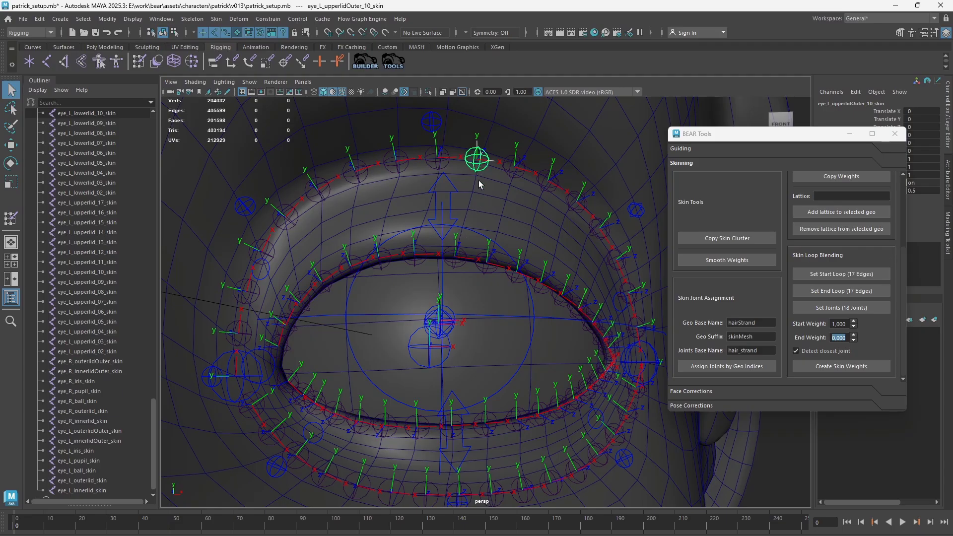
{"action": "left_click", "coordinate": [472, 210]}
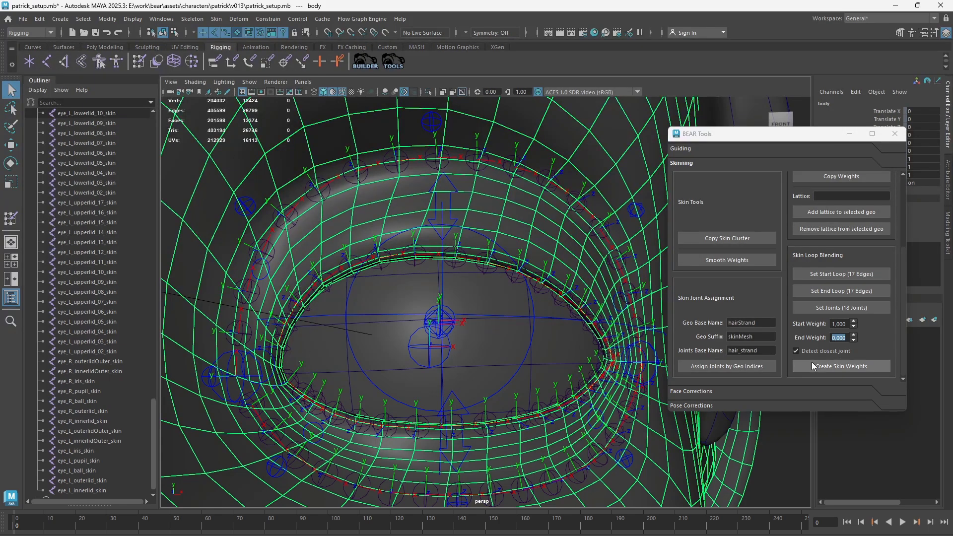
{"action": "left_click", "coordinate": [837, 366]}
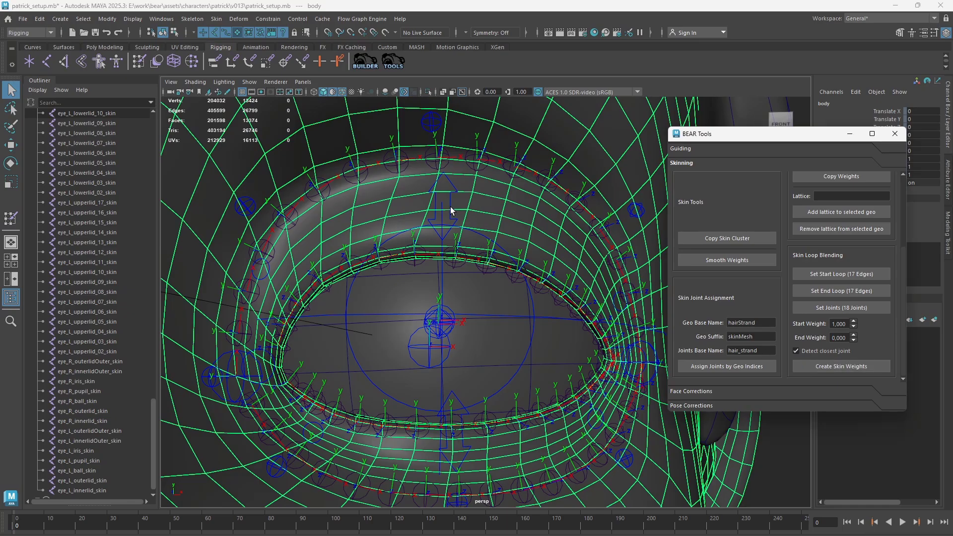
Open the Paint Skin Weights tool settings for the body mesh and display the weights of eye_L_upperlid_09_skin.
{"action": "left_click", "coordinate": [139, 62]}
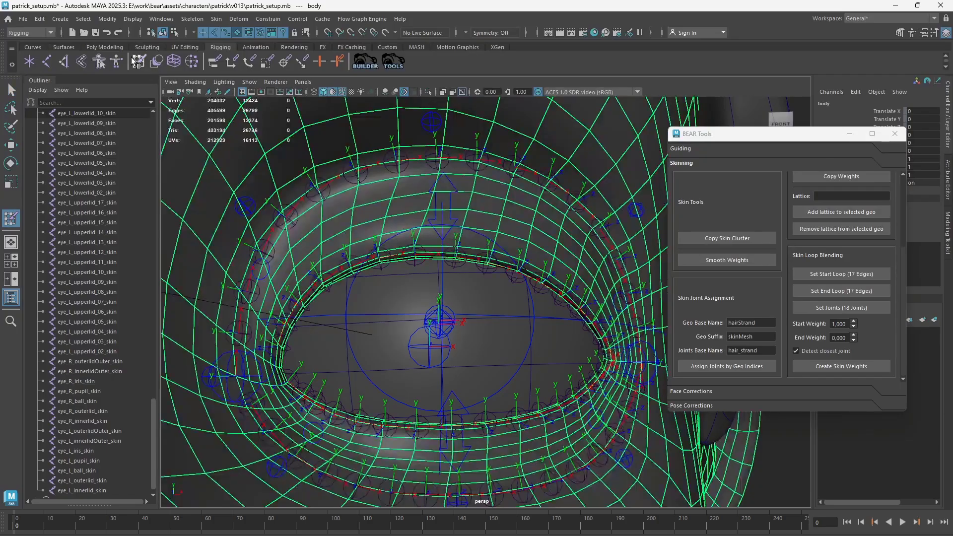
{"action": "double_click", "coordinate": [137, 61]}
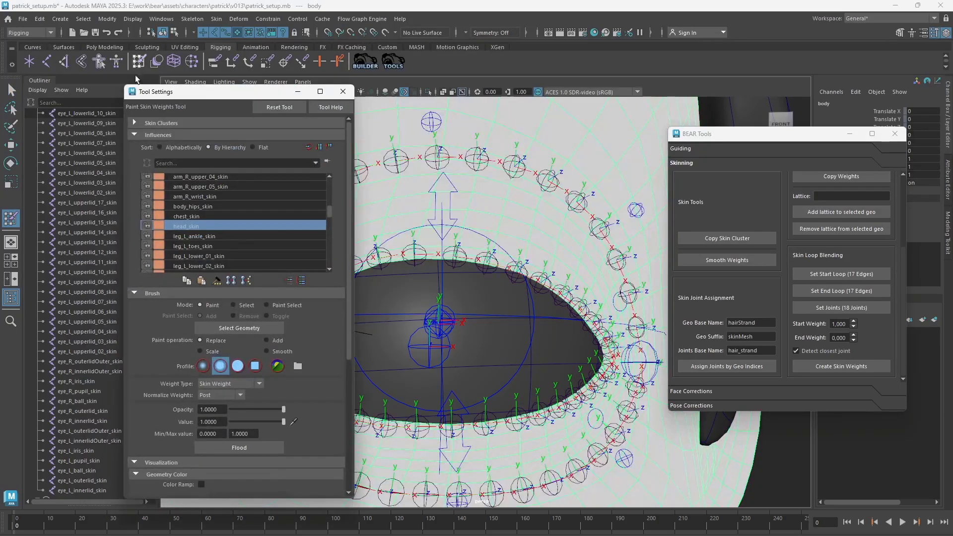
{"action": "left_click_drag", "start_coordinate": [329, 209], "coordinate": [336, 236]}
{"action": "left_click", "coordinate": [256, 209]}
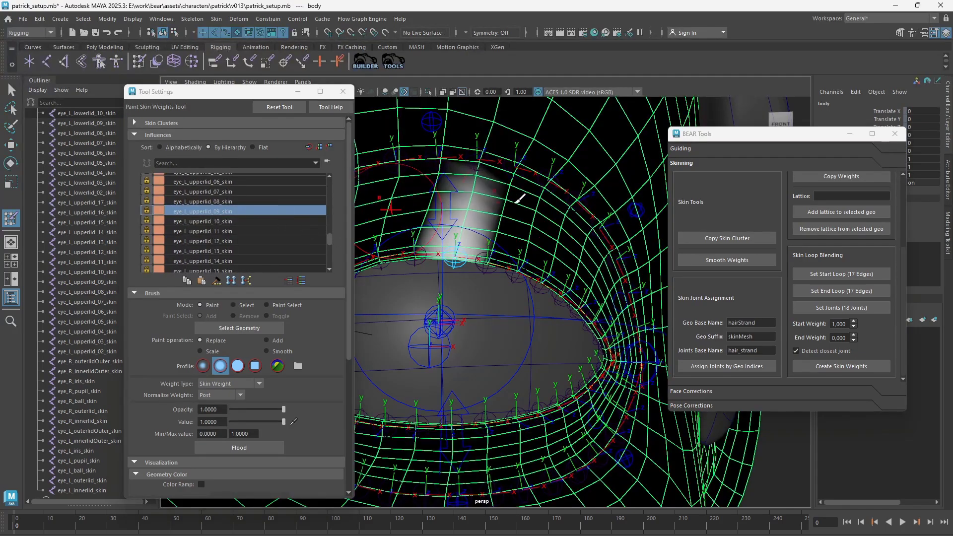
{"action": "left_click_drag", "start_coordinate": [517, 203], "coordinate": [429, 248], "text": "alt"}
Examine the weight falloff of the influences eye_L_upperlid_08_skin to eye_L_upperlid_12_skin and close the tool settings.
{"action": "left_click", "coordinate": [211, 221]}
{"action": "left_click", "coordinate": [212, 230]}
{"action": "left_click", "coordinate": [231, 242]}
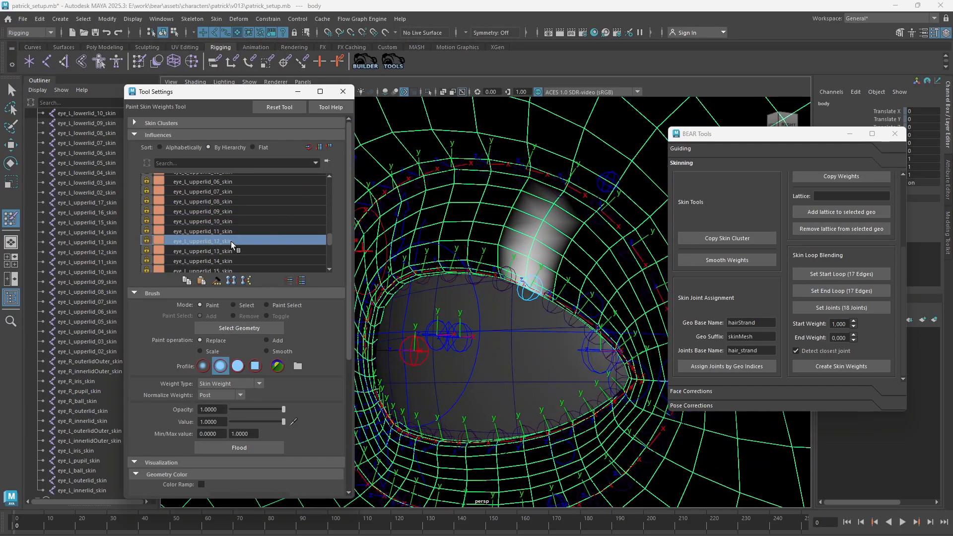
{"action": "left_click", "coordinate": [231, 233]}
{"action": "left_click", "coordinate": [229, 221]}
{"action": "left_click", "coordinate": [228, 211]}
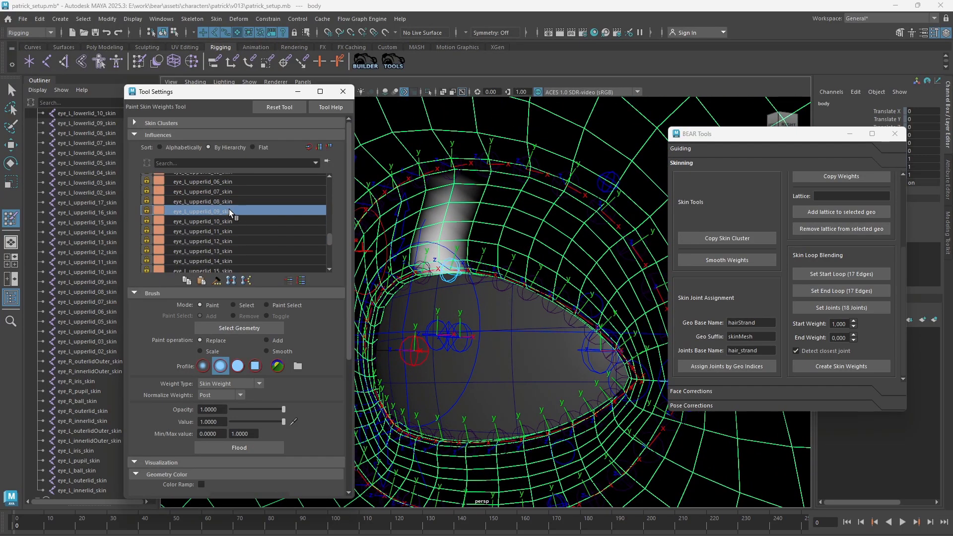
{"action": "left_click", "coordinate": [230, 201]}
{"action": "left_click", "coordinate": [344, 91]}
Move eye_L_upperlid_control down to check the blended upper lid deformation, and undo the move.
{"action": "left_click_drag", "start_coordinate": [446, 222], "coordinate": [480, 383], "text": "alt"}
{"action": "key", "text": "q"}
{"action": "left_click", "coordinate": [441, 216]}
{"action": "key", "text": "w"}
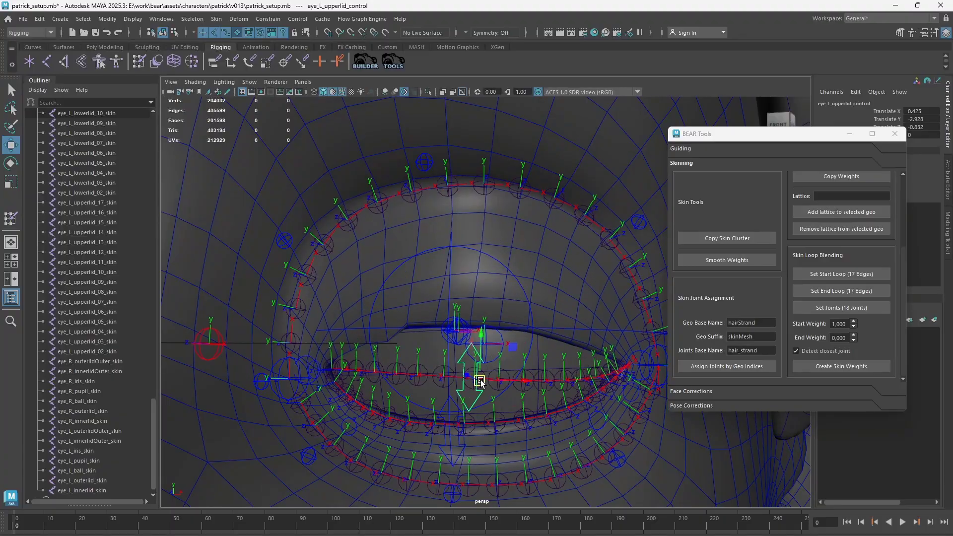
{"action": "key", "text": "ctrl+z"}
{"action": "key", "text": "q"}
Reopen the Paint Skin Weights settings for the body mesh and examine the influences eye_L_upperlid_07_skin to eye_L_upperlid_10_skin.
{"action": "left_click_drag", "start_coordinate": [479, 230], "coordinate": [489, 230], "text": "alt"}
{"action": "right_click_drag", "start_coordinate": [489, 229], "coordinate": [524, 221], "text": "alt"}
{"action": "left_click", "coordinate": [524, 220]}
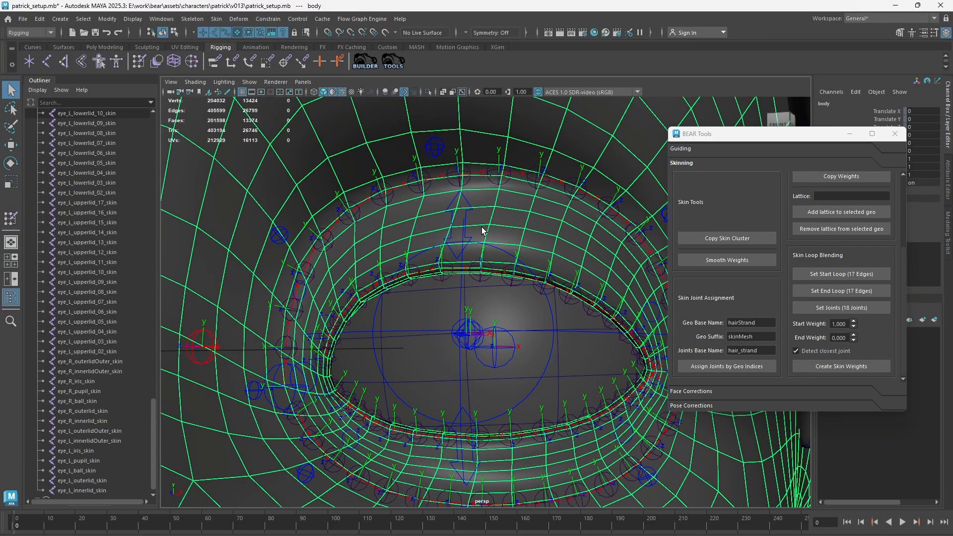
{"action": "double_click", "coordinate": [139, 62]}
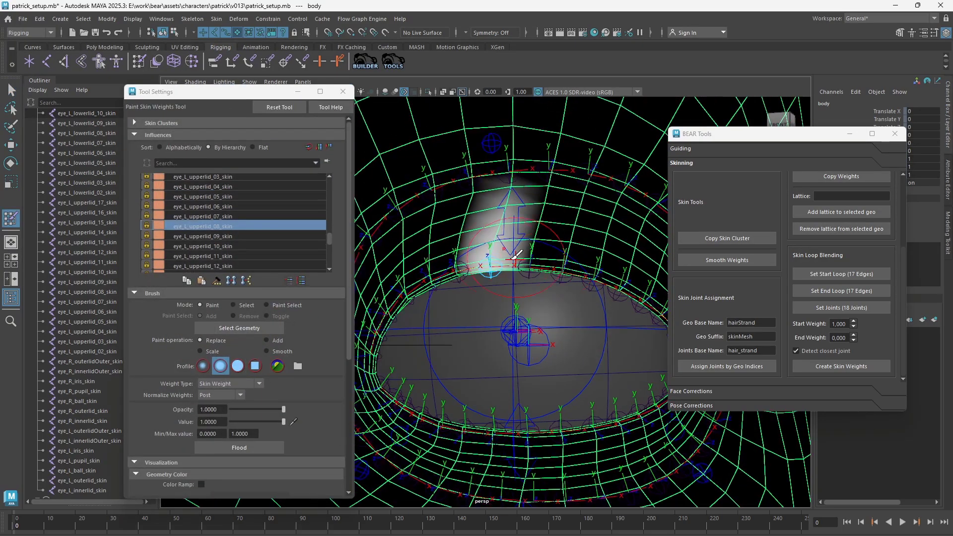
{"action": "left_click_drag", "start_coordinate": [514, 259], "coordinate": [459, 251], "text": "alt"}
{"action": "left_click", "coordinate": [234, 233]}
{"action": "left_click", "coordinate": [236, 243]}
{"action": "left_click", "coordinate": [230, 213]}
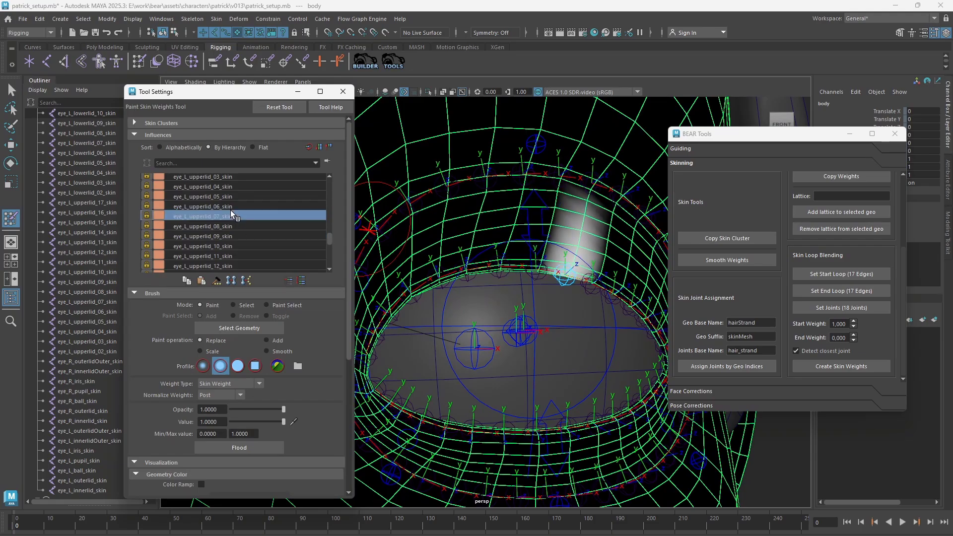
Compare the weights of eye_L_upperlid_03_skin, eye_L_upperlid_04_skin and eye_L_upperlid_05_skin close to the eye corner.
{"action": "left_click", "coordinate": [232, 197]}
{"action": "left_click", "coordinate": [233, 189]}
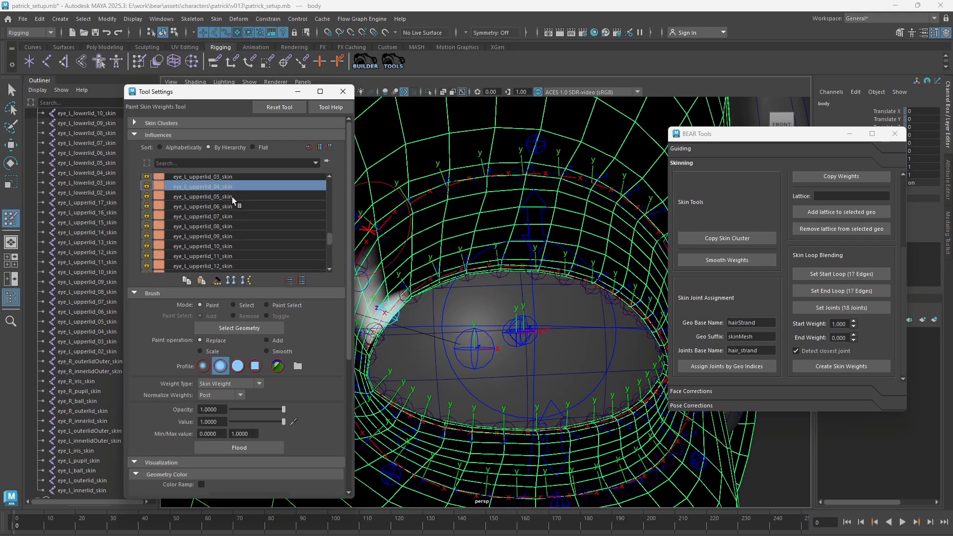
{"action": "left_click", "coordinate": [231, 197]}
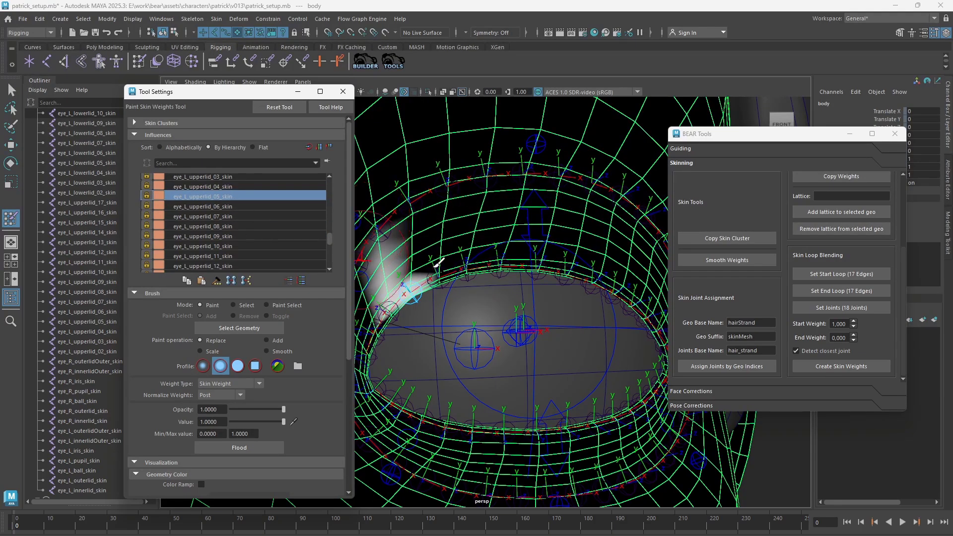
{"action": "middle_click_drag", "start_coordinate": [436, 263], "coordinate": [502, 234], "text": "alt"}
{"action": "right_click_drag", "start_coordinate": [501, 234], "coordinate": [529, 251], "text": "alt"}
{"action": "left_click_drag", "start_coordinate": [529, 251], "coordinate": [499, 258], "text": "alt"}
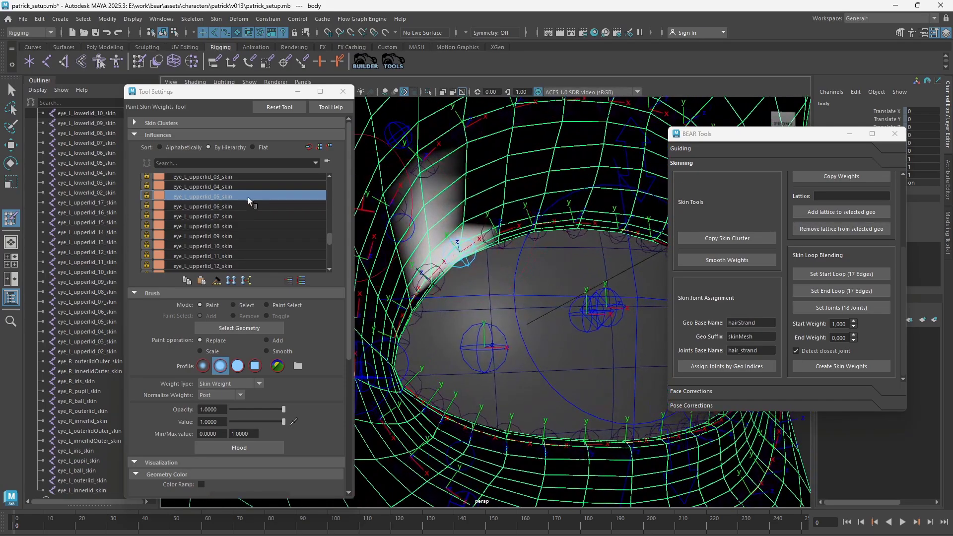
{"action": "left_click", "coordinate": [231, 185]}
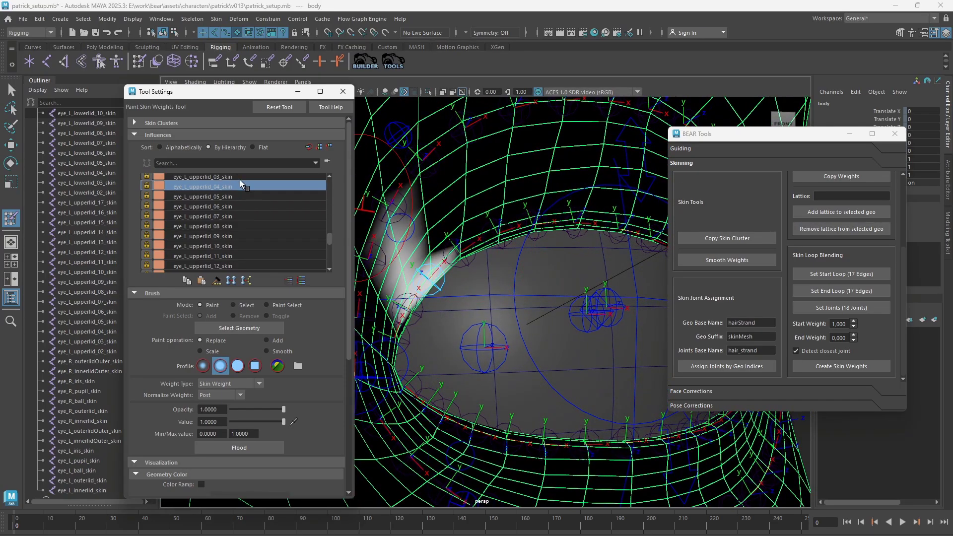
{"action": "left_click", "coordinate": [236, 176]}
{"action": "left_click", "coordinate": [236, 183]}
{"action": "scroll", "coordinate": [236, 182], "scroll_direction": "up", "scroll_amount": 2}
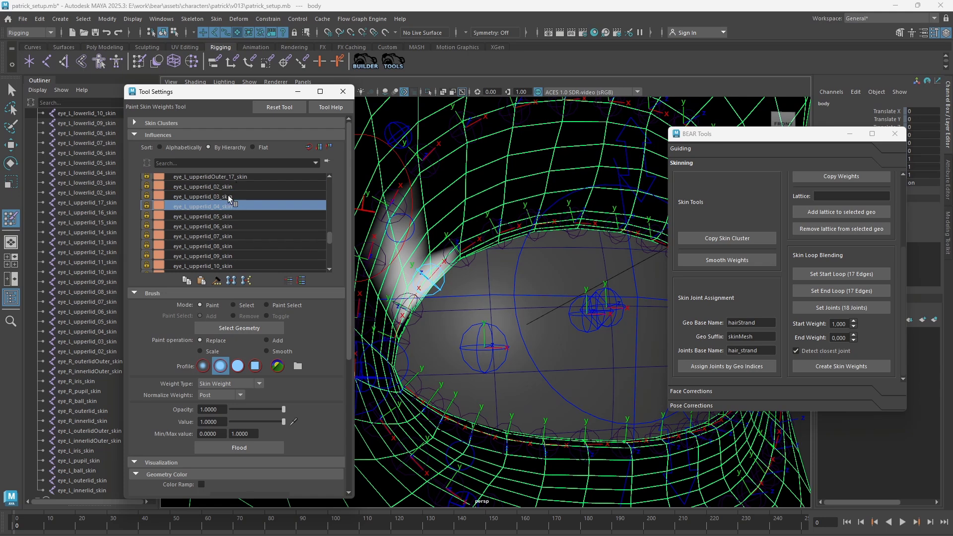
Step through the influences eye_L_upperlid_02_skin to eye_L_upperlid_08_skin to examine how their weights follow one another along the lid.
{"action": "left_click", "coordinate": [227, 195]}
{"action": "left_click", "coordinate": [225, 187]}
{"action": "left_click", "coordinate": [226, 192]}
{"action": "left_click", "coordinate": [226, 201]}
{"action": "left_click", "coordinate": [225, 213]}
{"action": "left_click", "coordinate": [228, 225]}
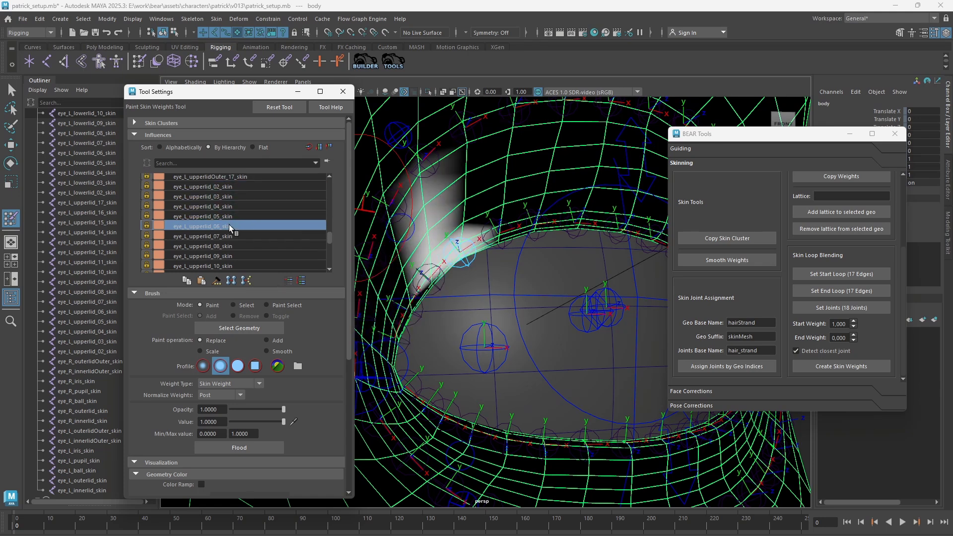
{"action": "left_click", "coordinate": [221, 236]}
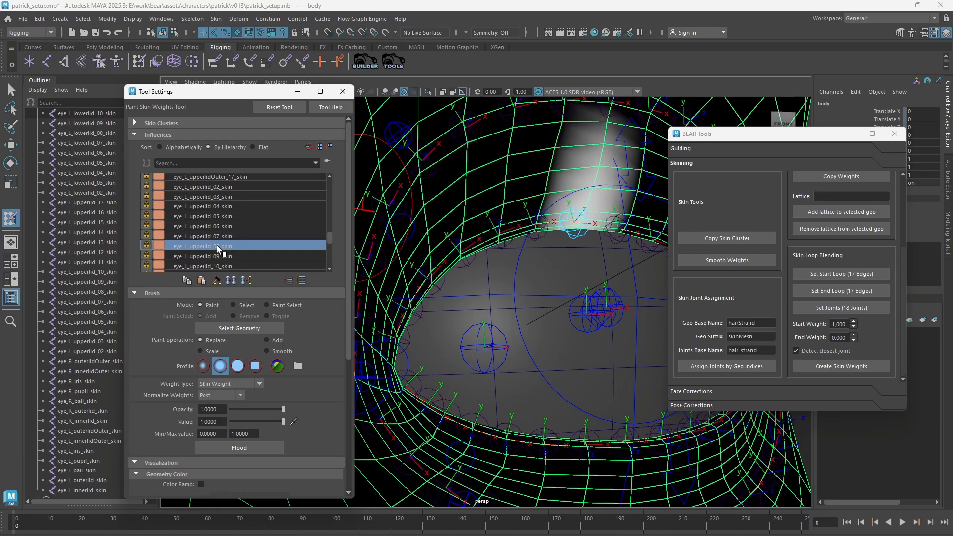
Compare the weights of eye_L_upperlid_06_skin and eye_L_upperlid_07_skin on the upper lid, and leave weight painting.
{"action": "middle_click_drag", "start_coordinate": [508, 194], "coordinate": [494, 213], "text": "alt"}
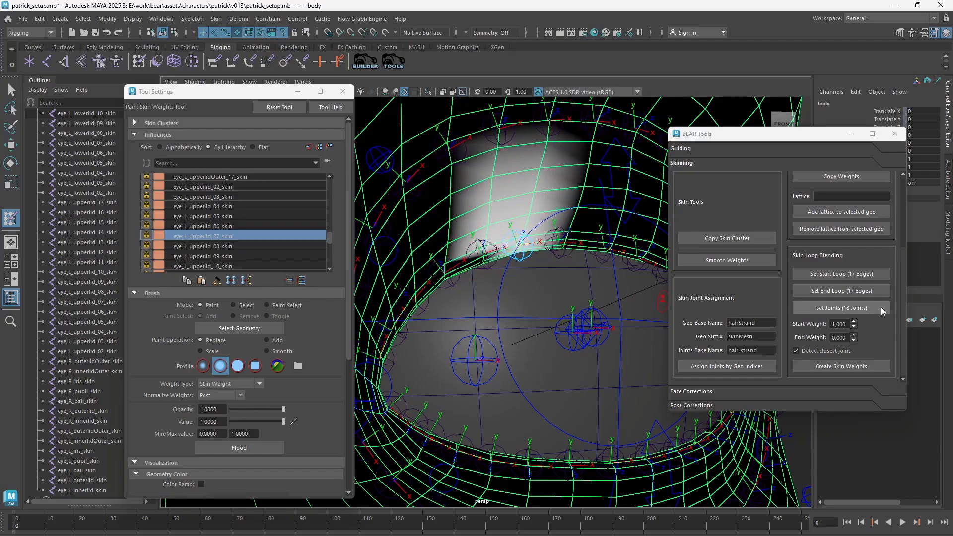
{"action": "left_click", "coordinate": [208, 224]}
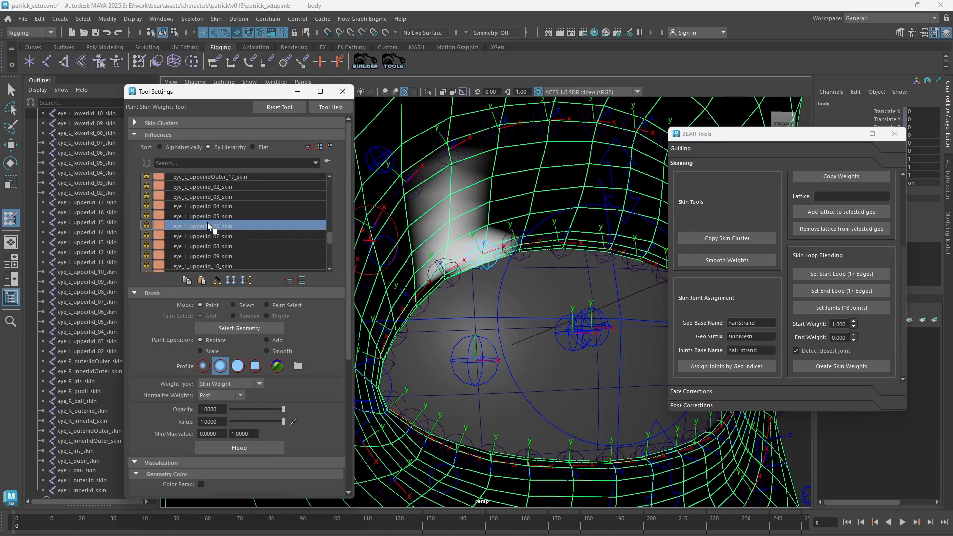
{"action": "left_click", "coordinate": [208, 233]}
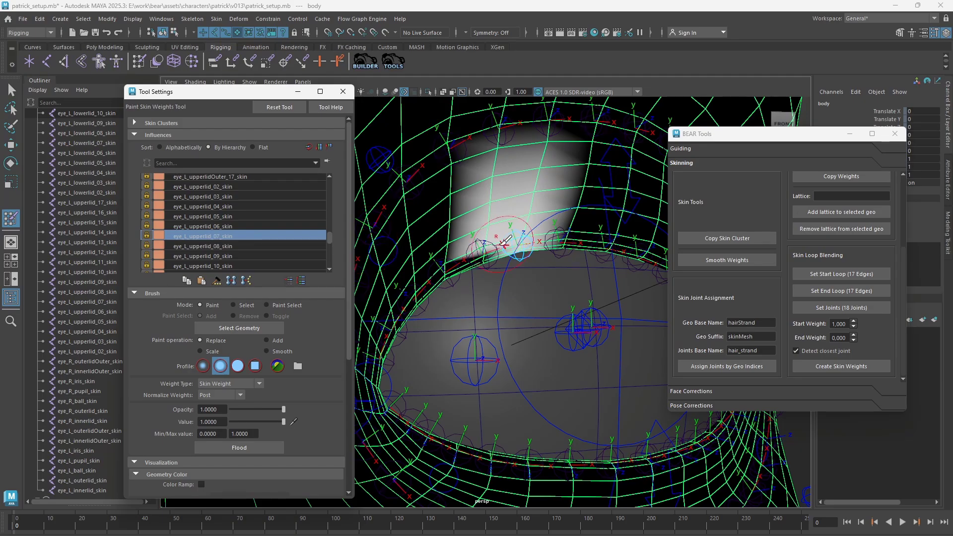
{"action": "scroll", "coordinate": [518, 280], "scroll_direction": "down", "scroll_amount": 2}
{"action": "key", "text": "q"}
Close the tool settings, deselect the body mesh and inspect the joints around the left eye's lids.
{"action": "left_click_drag", "start_coordinate": [517, 279], "coordinate": [504, 255], "text": "alt"}
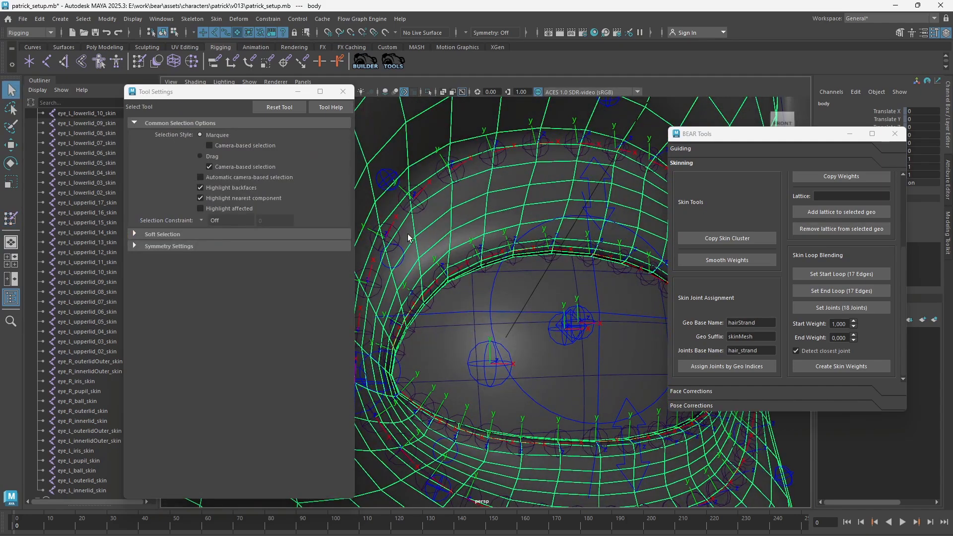
{"action": "left_click_drag", "start_coordinate": [491, 298], "coordinate": [453, 281], "text": "alt"}
{"action": "middle_click_drag", "start_coordinate": [474, 242], "coordinate": [439, 235], "text": "alt"}
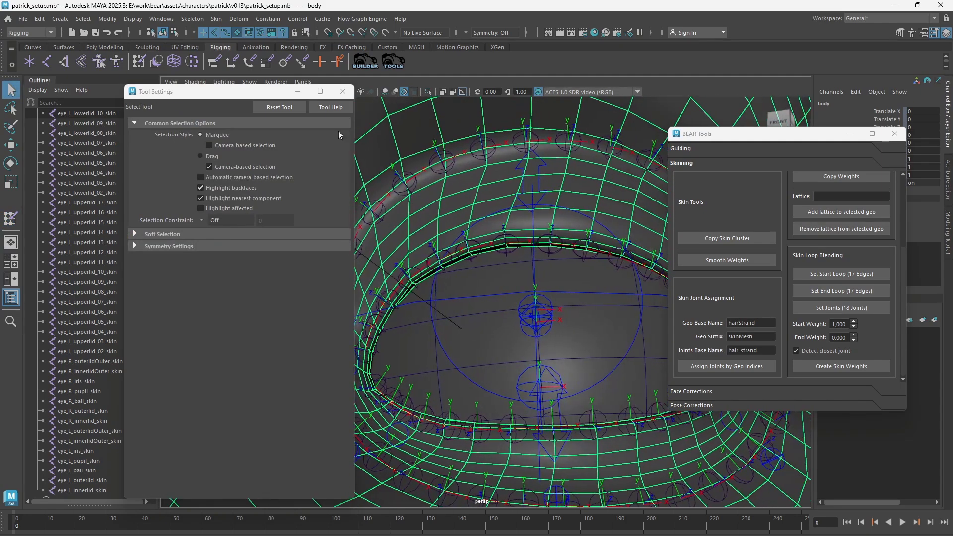
{"action": "left_click", "coordinate": [345, 92]}
{"action": "left_click_drag", "start_coordinate": [446, 233], "coordinate": [516, 230], "text": "alt"}
{"action": "right_click_drag", "start_coordinate": [536, 245], "coordinate": [504, 228], "text": "alt"}
{"action": "left_click", "coordinate": [739, 462]}
{"action": "left_click_drag", "start_coordinate": [424, 202], "coordinate": [478, 230], "text": "alt"}
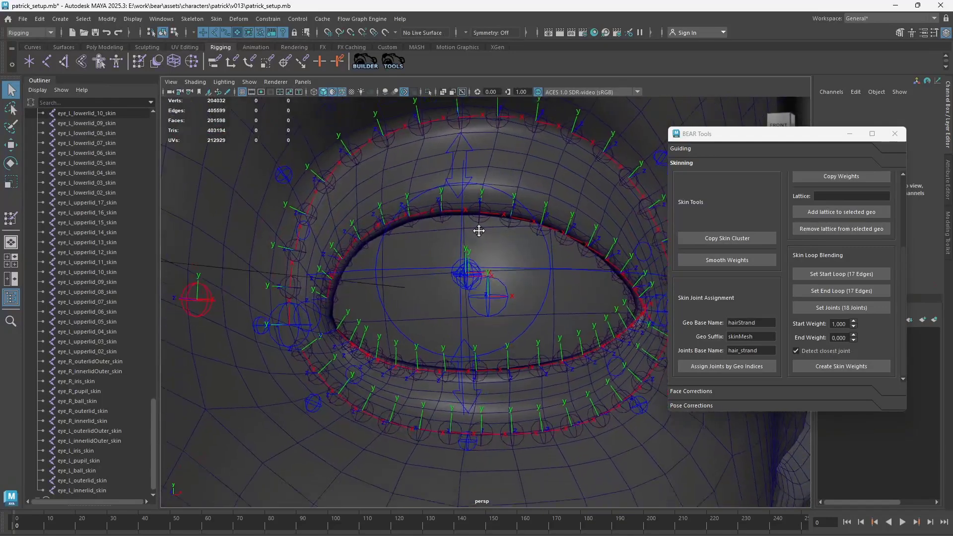
{"action": "right_click_drag", "start_coordinate": [479, 229], "coordinate": [453, 221], "text": "alt"}
{"action": "left_click_drag", "start_coordinate": [453, 226], "coordinate": [485, 230], "text": "alt"}
Select the 17-edge loop along the left lower lid's rim from corner to corner and set it as the start loop.
{"action": "left_click", "coordinate": [539, 171]}
{"action": "left_click_drag", "start_coordinate": [538, 174], "coordinate": [489, 222], "text": "alt"}
{"action": "right_click_drag", "start_coordinate": [489, 222], "coordinate": [506, 234], "text": "alt"}
{"action": "left_click_drag", "start_coordinate": [506, 233], "coordinate": [532, 252], "text": "alt"}
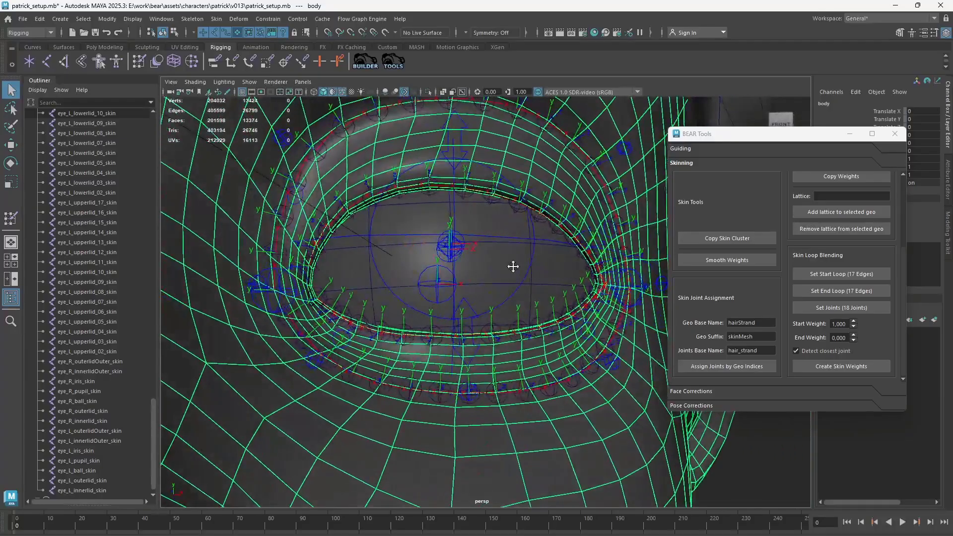
{"action": "middle_click_drag", "start_coordinate": [512, 265], "coordinate": [525, 303], "text": "alt"}
{"action": "mouse_move", "coordinate": [525, 302]}
{"action": "right_mouse_down", "text": "alt"}
{"action": "mouse_move", "coordinate": [510, 245]}
{"action": "mouse_move", "coordinate": [507, 306]}
{"action": "right_mouse_up", "text": "alt"}
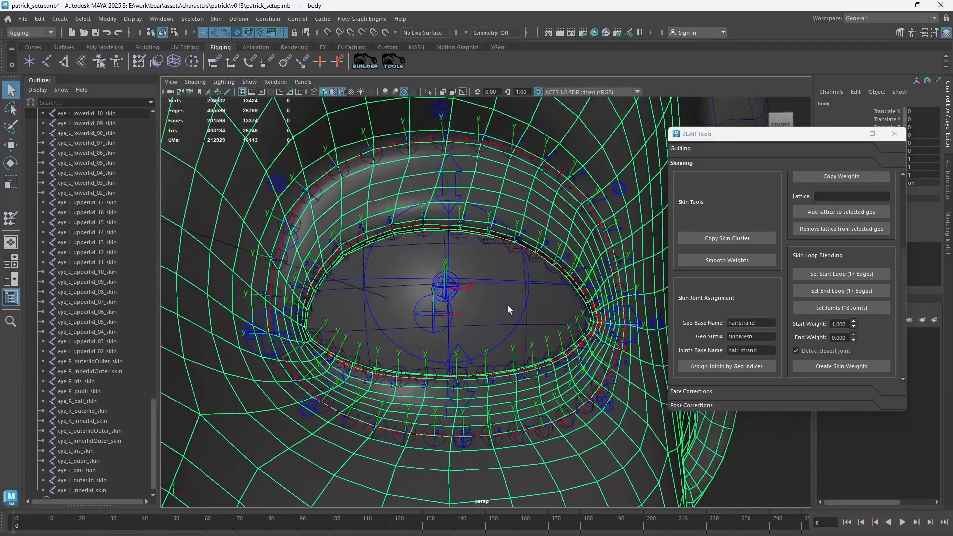
{"action": "left_click_drag", "start_coordinate": [496, 255], "coordinate": [511, 328], "text": "alt"}
{"action": "right_click_drag", "start_coordinate": [511, 329], "coordinate": [531, 257], "text": "alt"}
{"action": "double_click", "coordinate": [229, 222]}
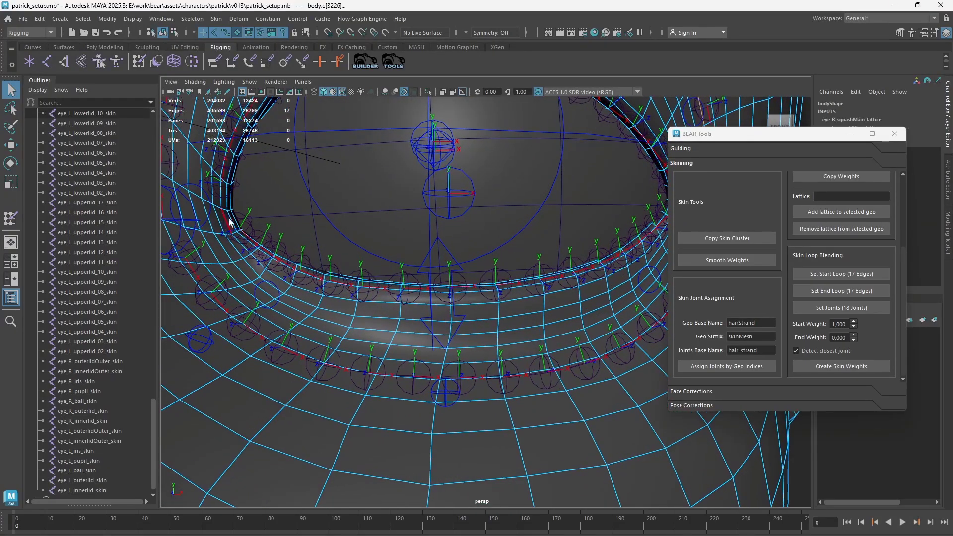
{"action": "left_click", "coordinate": [233, 222]}
{"action": "left_click_drag", "start_coordinate": [298, 268], "coordinate": [372, 280], "text": "alt"}
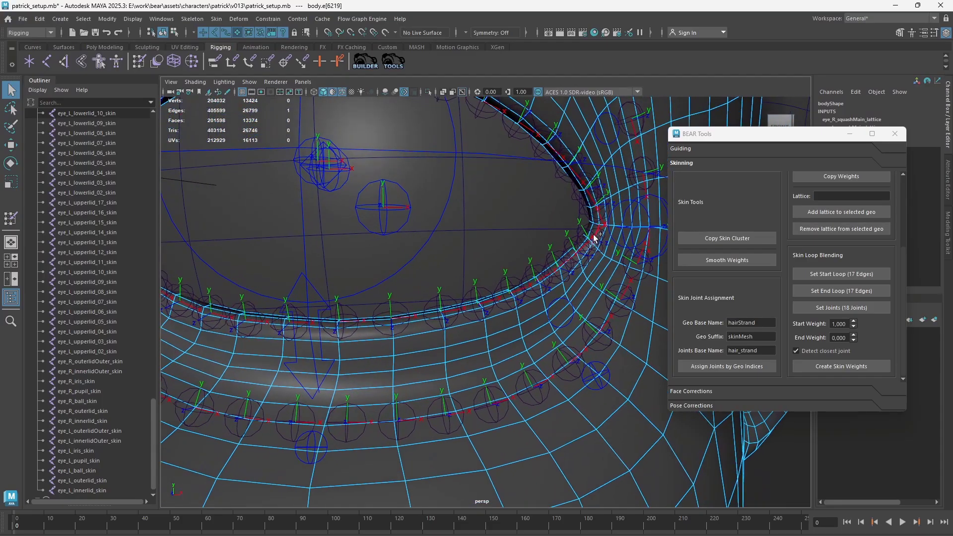
{"action": "left_click_drag", "start_coordinate": [590, 232], "coordinate": [646, 263], "text": "alt"}
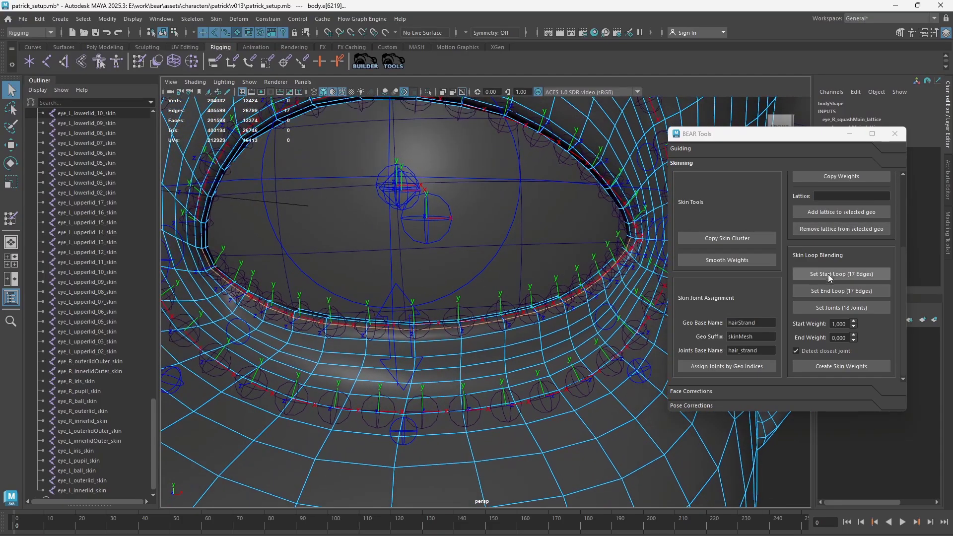
{"action": "left_click", "coordinate": [829, 276]}
In wireframe, select the 17-edge lower lid loop on the inside of the mesh and set it as the end loop.
{"action": "mouse_move", "coordinate": [459, 197]}
{"action": "left_mouse_down", "text": "alt"}
{"action": "mouse_move", "coordinate": [481, 202]}
{"action": "mouse_move", "coordinate": [489, 229]}
{"action": "mouse_move", "coordinate": [477, 257]}
{"action": "left_mouse_up", "text": "alt"}
{"action": "key", "text": "4"}
{"action": "key", "text": "5"}
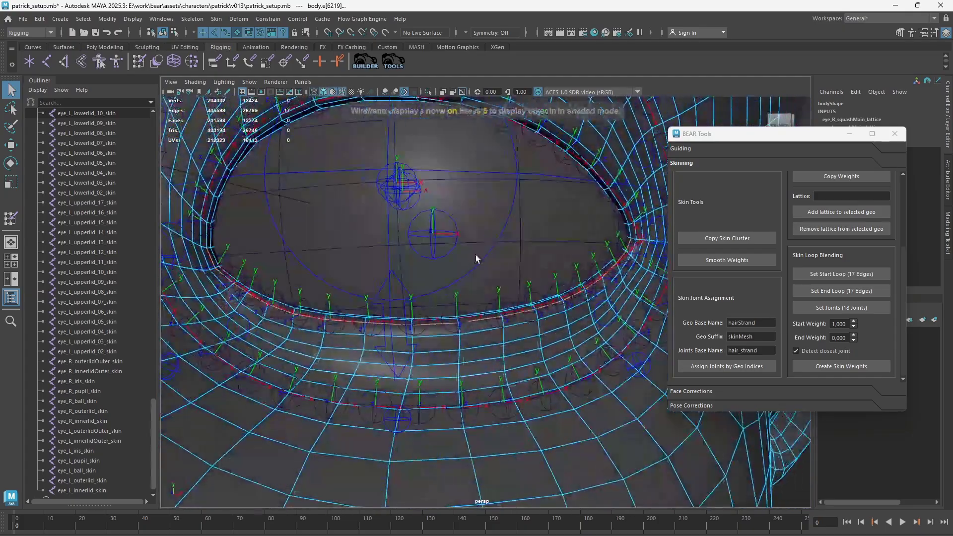
{"action": "right_click_drag", "start_coordinate": [476, 257], "coordinate": [548, 283], "text": "alt"}
{"action": "mouse_move", "coordinate": [548, 283]}
{"action": "left_mouse_down", "text": "alt"}
{"action": "mouse_move", "coordinate": [406, 290]}
{"action": "mouse_move", "coordinate": [497, 298]}
{"action": "mouse_move", "coordinate": [530, 266]}
{"action": "mouse_move", "coordinate": [518, 243]}
{"action": "mouse_move", "coordinate": [569, 238]}
{"action": "mouse_move", "coordinate": [549, 207]}
{"action": "mouse_move", "coordinate": [387, 231]}
{"action": "mouse_move", "coordinate": [270, 198]}
{"action": "left_mouse_up", "text": "alt"}
{"action": "key", "text": "4"}
{"action": "left_click", "coordinate": [545, 209]}
{"action": "double_click", "coordinate": [259, 213], "text": "shift"}
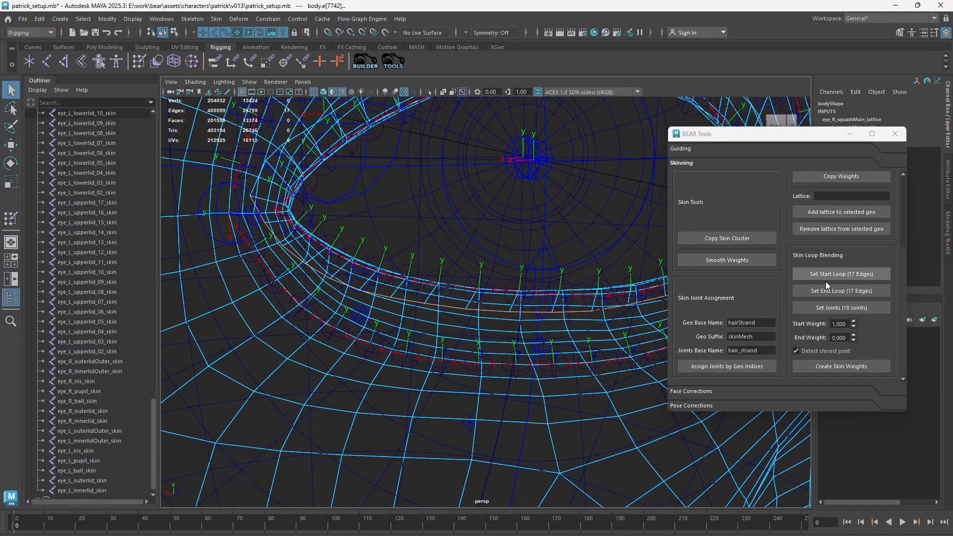
{"action": "left_click", "coordinate": [829, 294]}
Select joints eye_L_lowerlid_17_skin to eye_L_lowerlid_02_skin plus eye_L_outerlid_skin and eye_L_innerlid_skin, and assign them as the 18 blending joints.
{"action": "mouse_move", "coordinate": [654, 290]}
{"action": "left_mouse_down", "text": "alt"}
{"action": "mouse_move", "coordinate": [549, 276]}
{"action": "mouse_move", "coordinate": [506, 282]}
{"action": "left_mouse_up", "text": "alt"}
{"action": "key", "text": "5"}
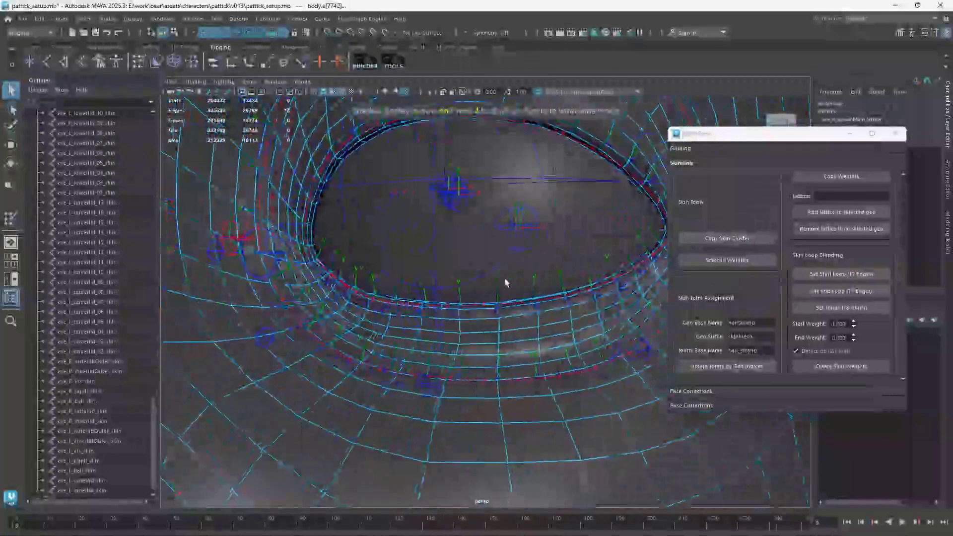
{"action": "right_click_drag", "start_coordinate": [499, 288], "coordinate": [546, 275]}
{"action": "scroll", "coordinate": [89, 297], "scroll_direction": "up", "scroll_amount": 3}
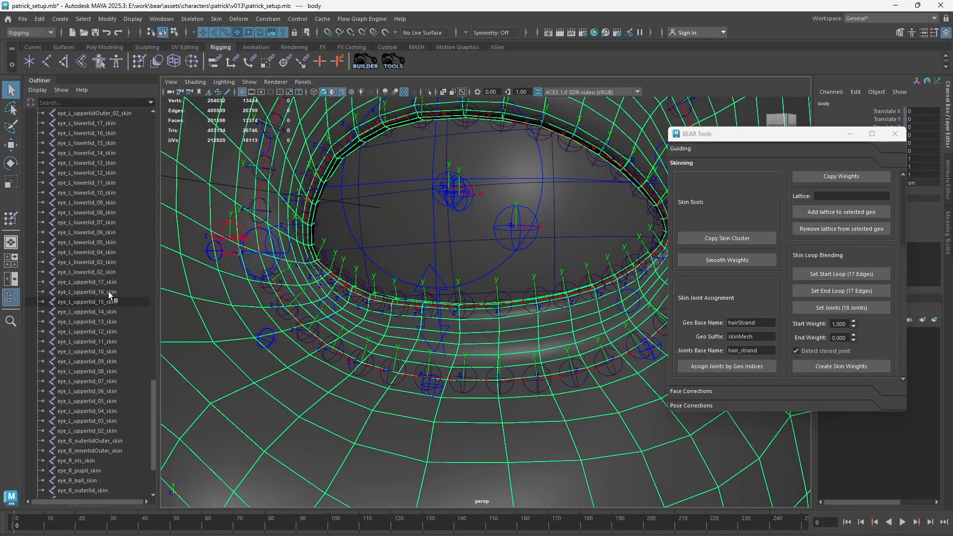
{"action": "left_click", "coordinate": [103, 124]}
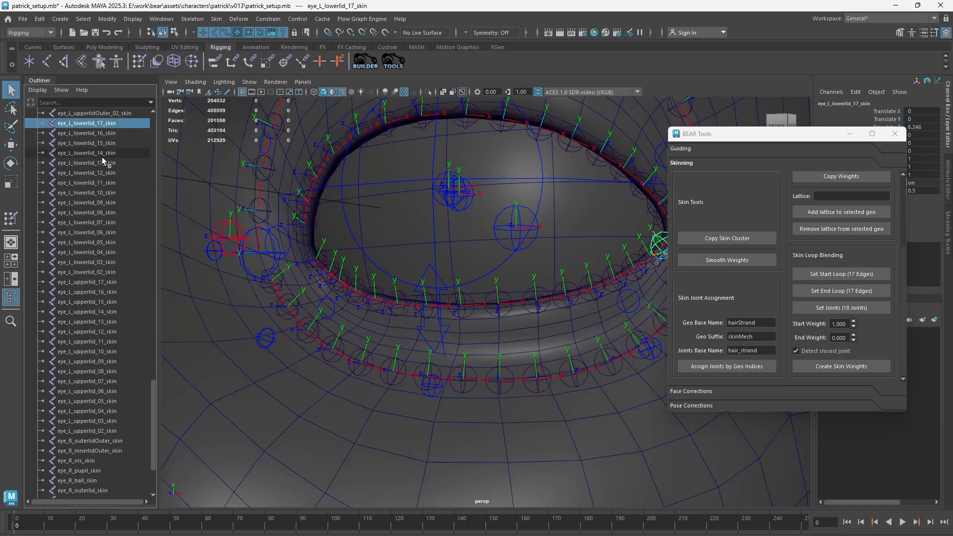
{"action": "left_click", "coordinate": [115, 273], "text": "shift"}
{"action": "scroll", "coordinate": [109, 403], "scroll_direction": "down", "scroll_amount": 3}
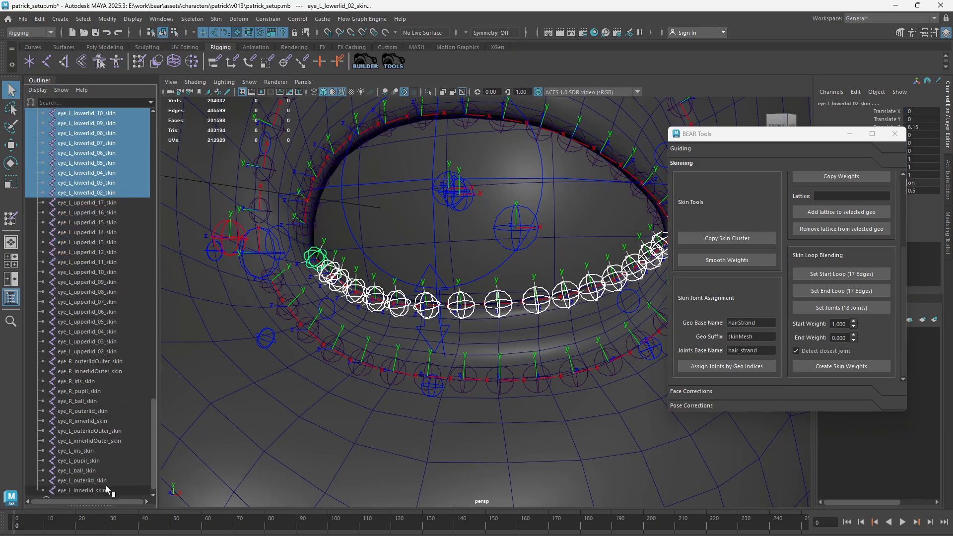
{"action": "left_click", "coordinate": [87, 481], "text": "ctrl"}
{"action": "left_click", "coordinate": [87, 469], "text": "ctrl"}
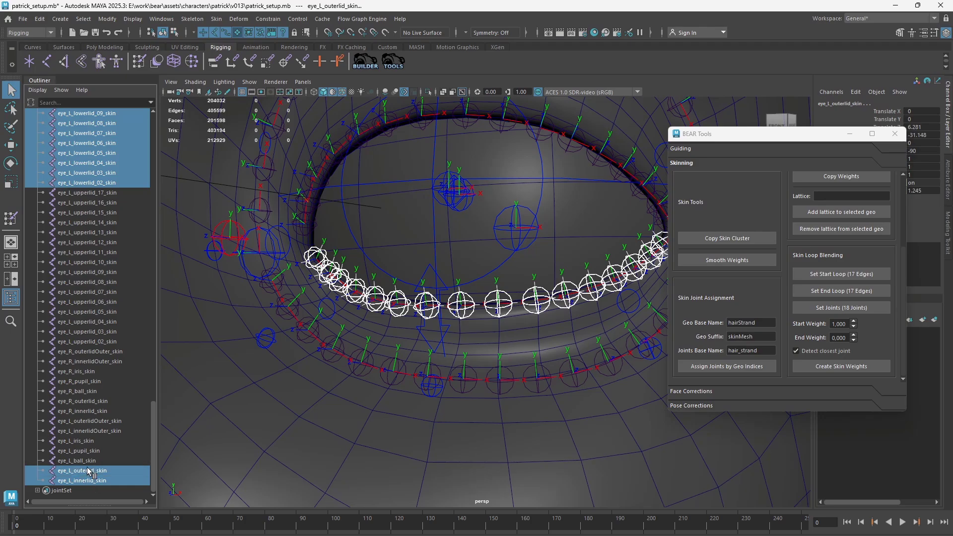
{"action": "mouse_move", "coordinate": [461, 292]}
{"action": "left_mouse_down", "text": "alt"}
{"action": "mouse_move", "coordinate": [487, 306]}
{"action": "mouse_move", "coordinate": [468, 298]}
{"action": "left_mouse_up", "text": "alt"}
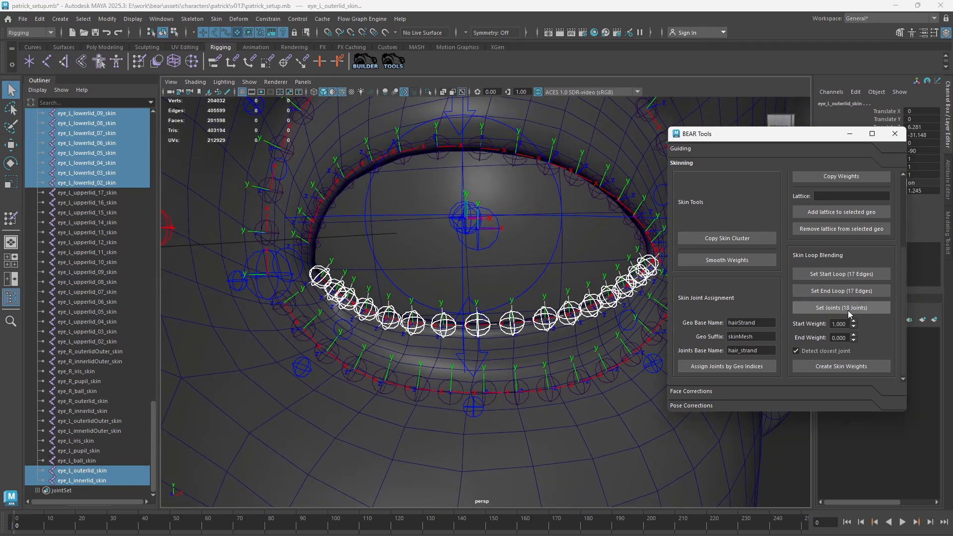
Set the end weight to 1.000 and create the skin weights between the two inner lower lid loops.
{"action": "left_click", "coordinate": [837, 337]}
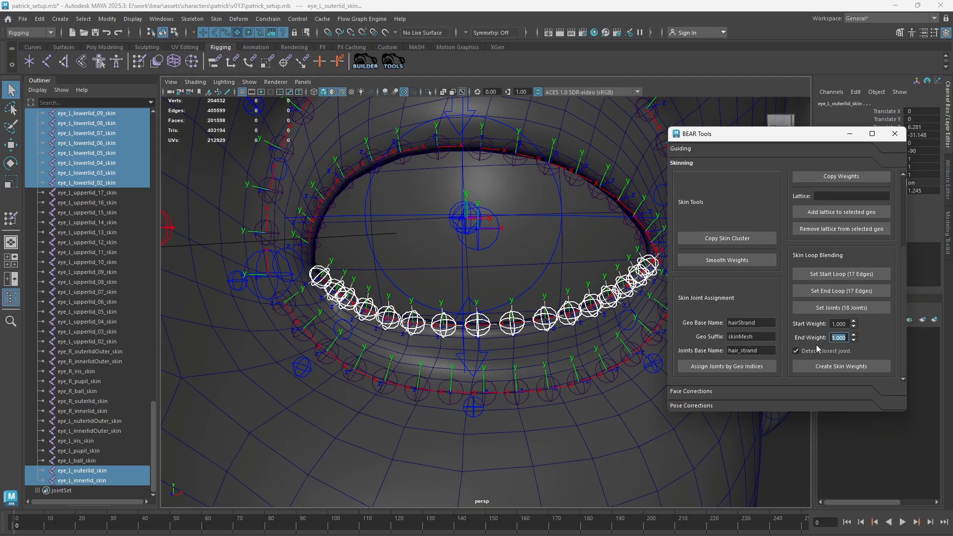
{"action": "left_click", "coordinate": [839, 367]}
{"action": "left_click", "coordinate": [429, 413]}
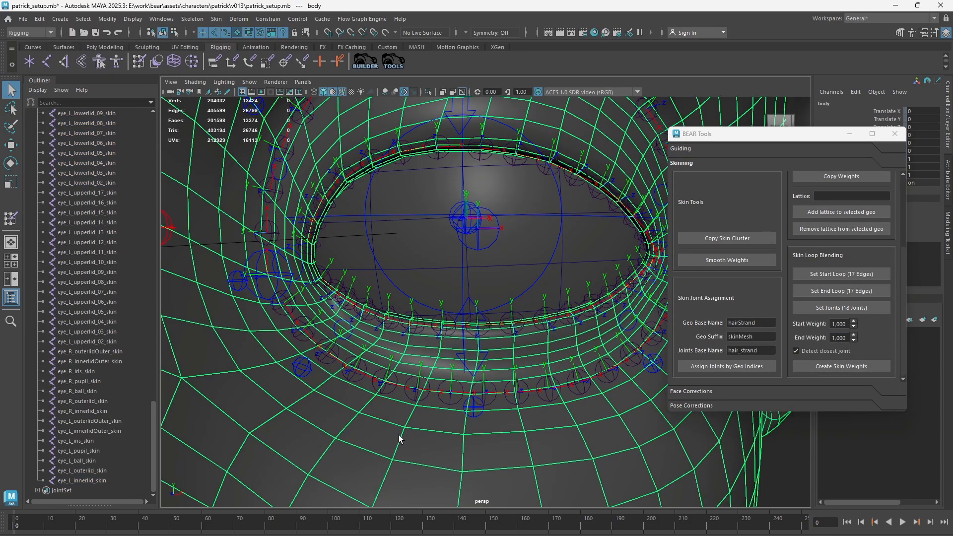
Move eye_L_lowerlid_control up to check the lower lid rim's deformation, and undo the move.
{"action": "left_click", "coordinate": [470, 301]}
{"action": "key", "text": "w"}
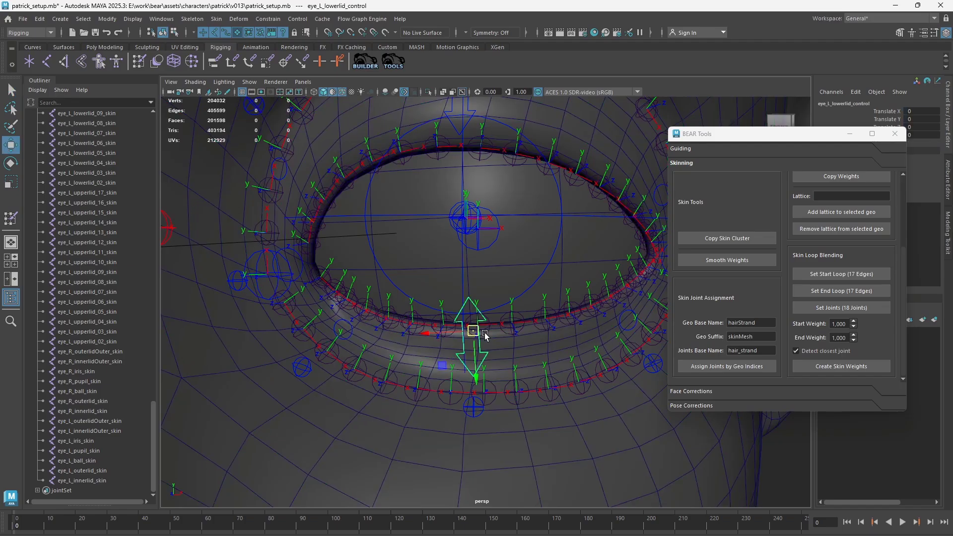
{"action": "left_click_drag", "start_coordinate": [473, 320], "coordinate": [491, 198]}
{"action": "key", "text": "ctrl+z"}
{"action": "key", "text": "q"}
Select the 17-edge loop along the outer lower lid joints from corner to corner and set it as the end loop.
{"action": "left_click", "coordinate": [519, 363]}
{"action": "right_click_drag", "start_coordinate": [519, 363], "coordinate": [519, 261]}
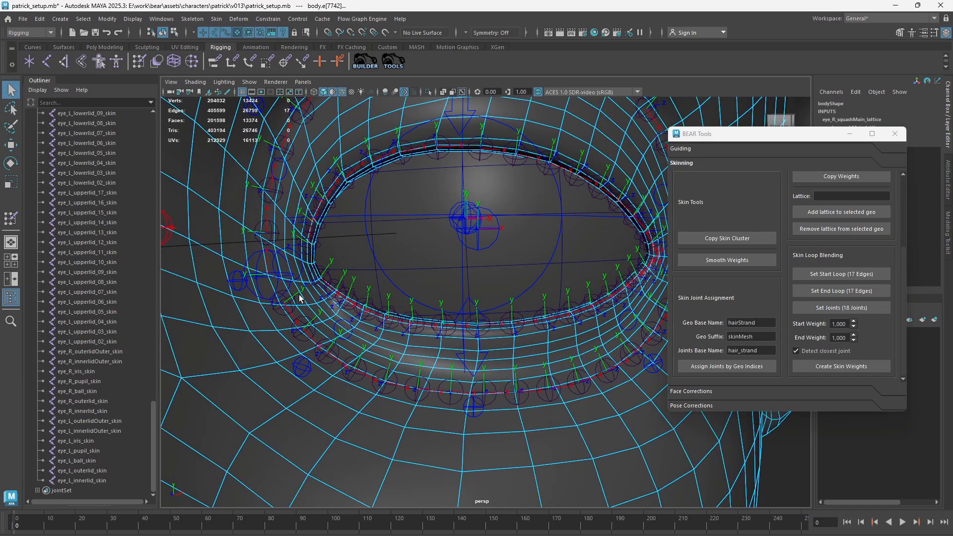
{"action": "left_click_drag", "start_coordinate": [300, 297], "coordinate": [309, 280], "text": "alt"}
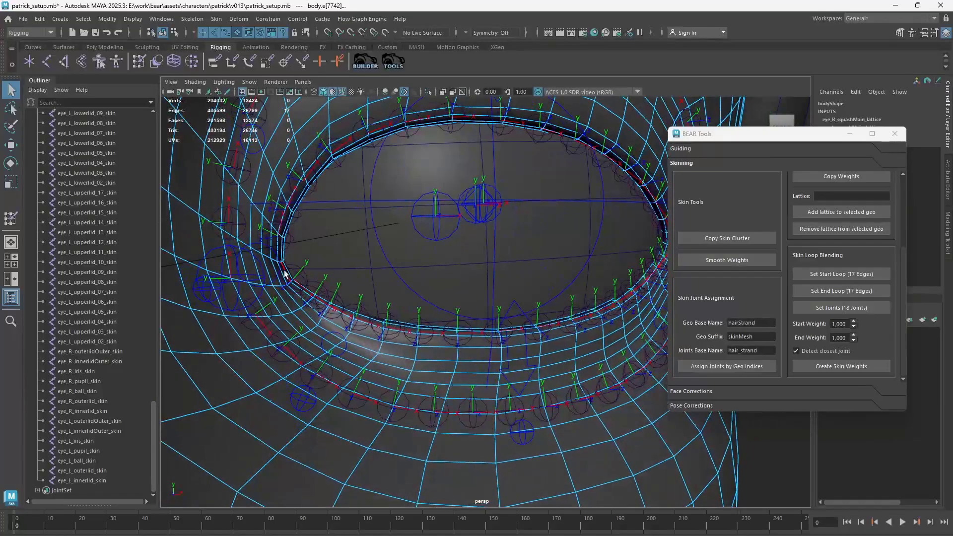
{"action": "left_click", "coordinate": [239, 268]}
{"action": "left_click_drag", "start_coordinate": [239, 268], "coordinate": [359, 148], "text": "alt"}
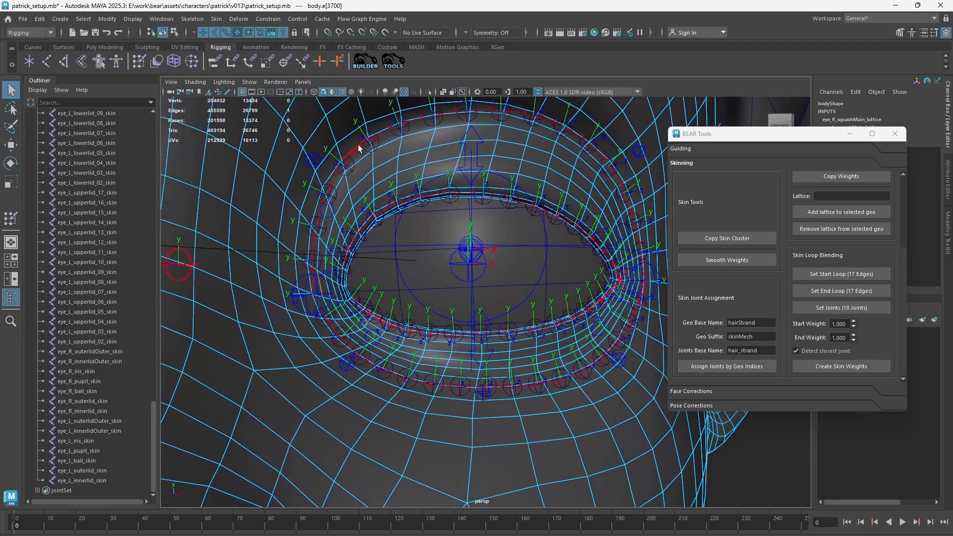
{"action": "scroll", "coordinate": [331, 213], "scroll_direction": "up", "scroll_amount": 1}
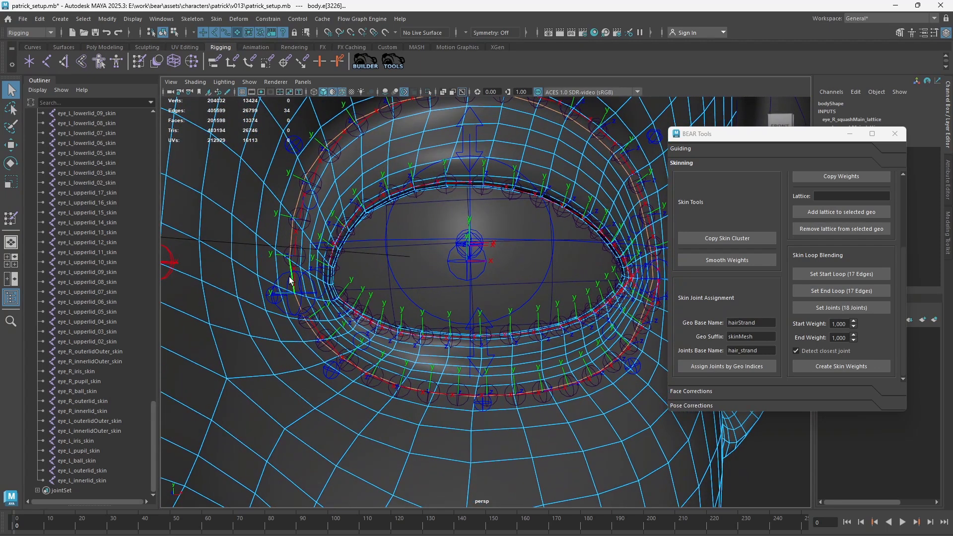
{"action": "left_click", "coordinate": [291, 281]}
{"action": "left_click_drag", "start_coordinate": [291, 281], "coordinate": [619, 291], "text": "alt"}
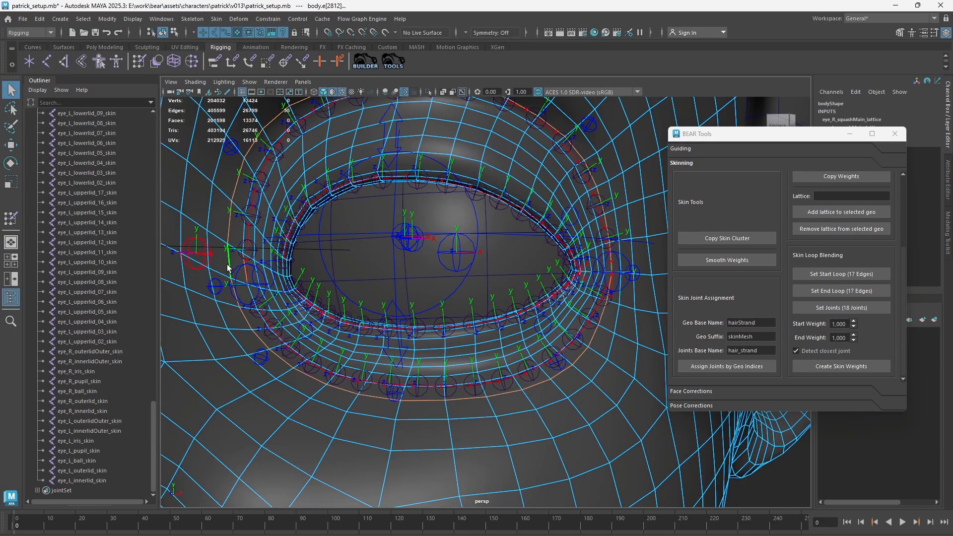
{"action": "left_click", "coordinate": [246, 271]}
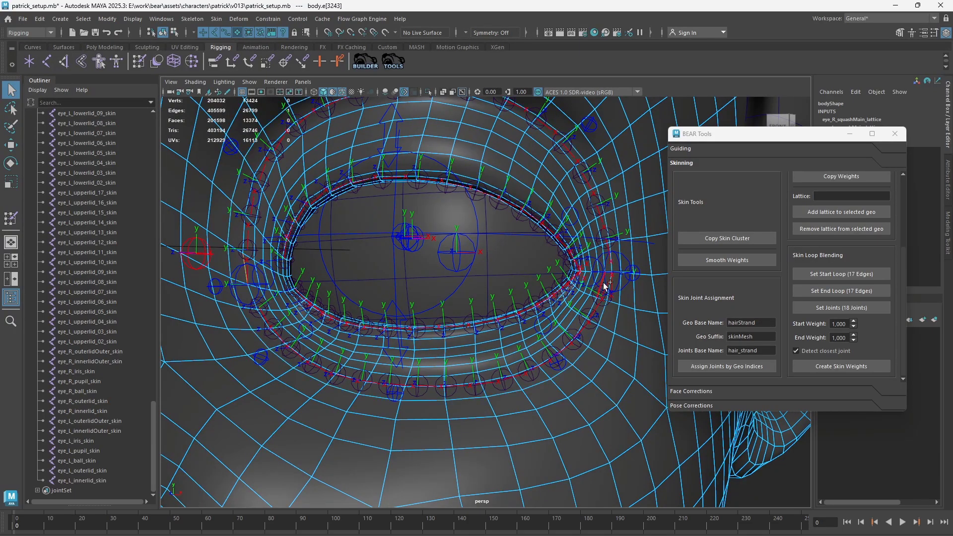
{"action": "left_click", "coordinate": [829, 290]}
Set the end weight to 0.000 and create the skin weights fading out to the outer lower lid loop.
{"action": "left_click_drag", "start_coordinate": [846, 337], "coordinate": [807, 335]}
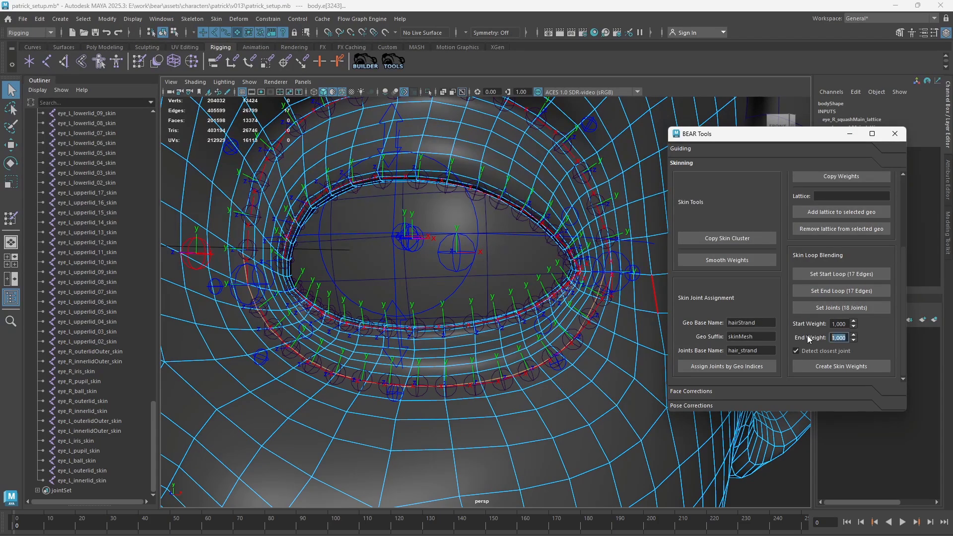
{"action": "left_click", "coordinate": [826, 367]}
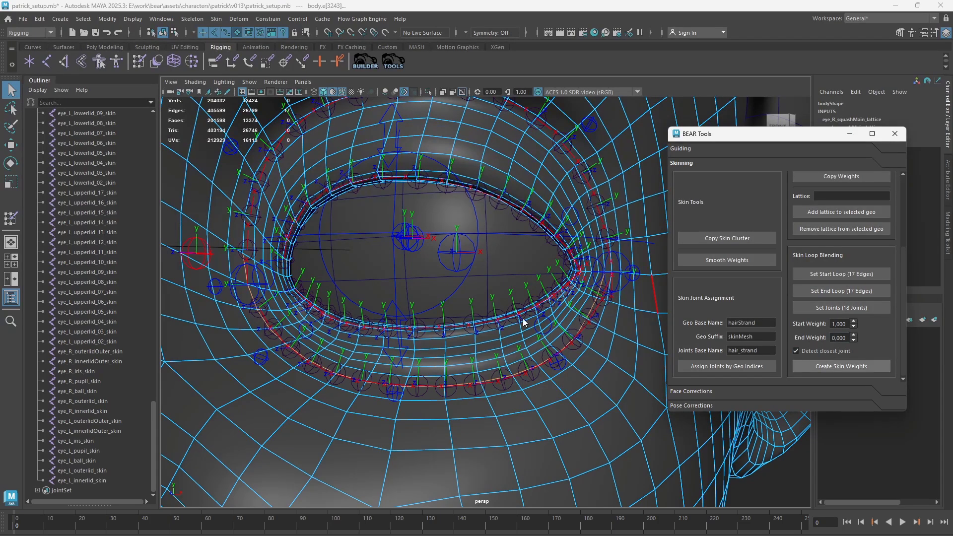
Move eye_L_lowerlid_control to check the blended lower lid deformation, and undo the move.
{"action": "left_click", "coordinate": [395, 305]}
{"action": "key", "text": "w"}
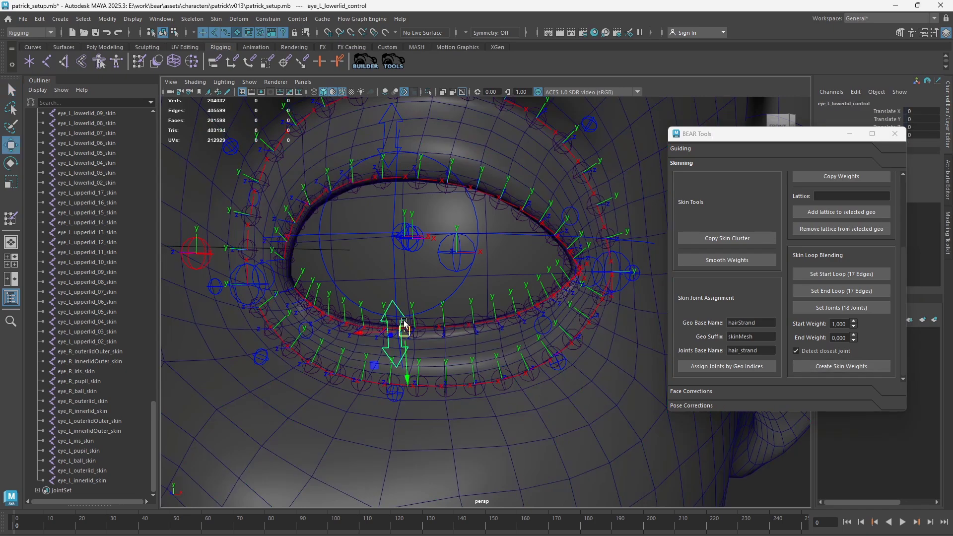
{"action": "middle_click_drag", "start_coordinate": [405, 318], "coordinate": [443, 295]}
{"action": "key", "text": "ctrl+z"}
{"action": "left_click_drag", "start_coordinate": [444, 295], "coordinate": [489, 259], "text": "alt"}
{"action": "key", "text": "q"}
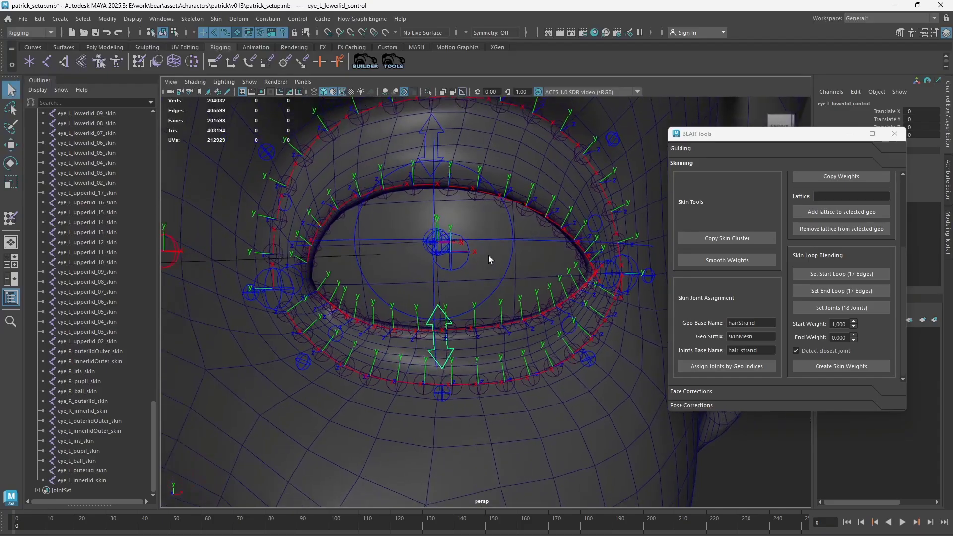
Select the body mesh vertices of the left eyelids between the inner rim and the outer lid joint loops.
{"action": "middle_click_drag", "start_coordinate": [492, 241], "coordinate": [489, 251], "text": "alt"}
{"action": "left_click", "coordinate": [504, 162]}
{"action": "right_click", "coordinate": [508, 156]}
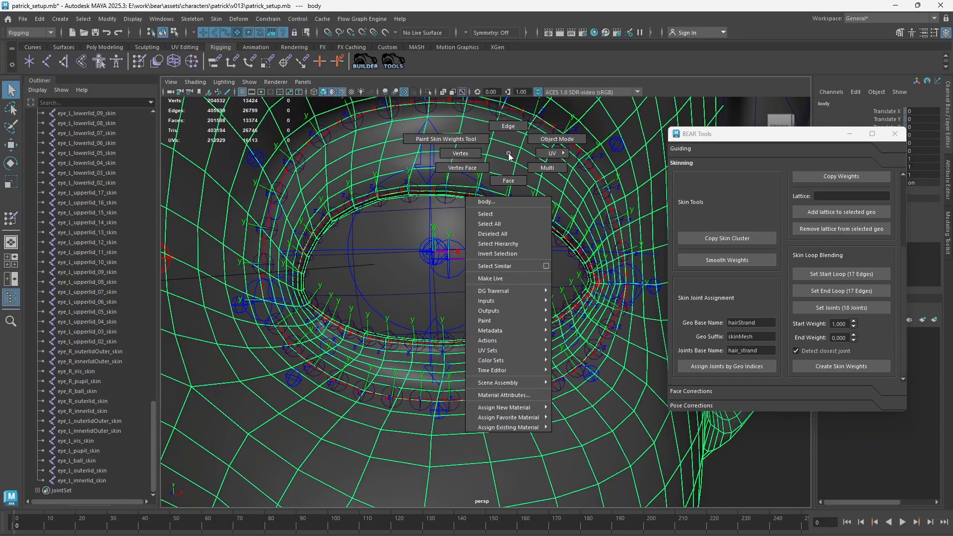
{"action": "right_click_drag", "start_coordinate": [508, 153], "coordinate": [469, 157]}
{"action": "left_click_drag", "start_coordinate": [411, 187], "coordinate": [378, 207], "text": "alt"}
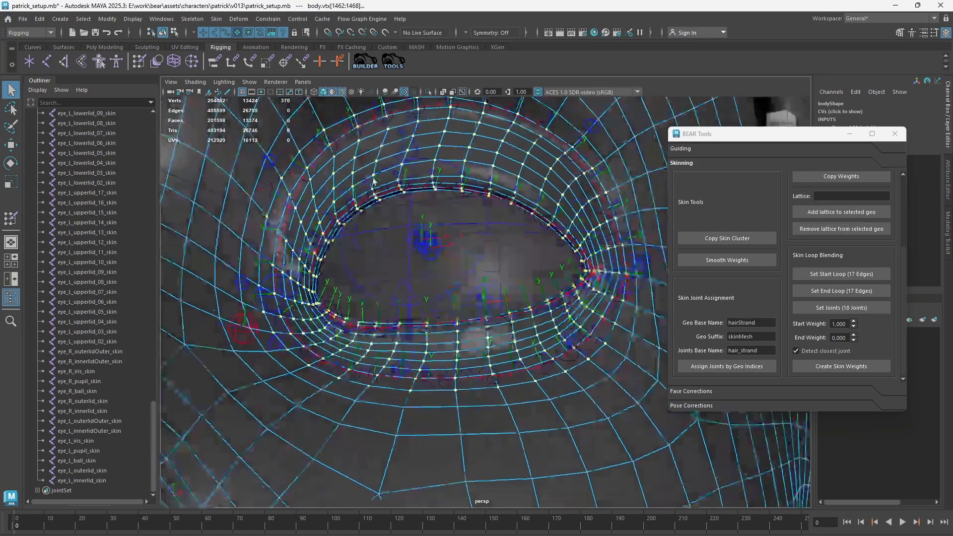
{"action": "scroll", "coordinate": [378, 207], "scroll_direction": "up", "scroll_amount": 2}
{"action": "left_click", "coordinate": [375, 161]}
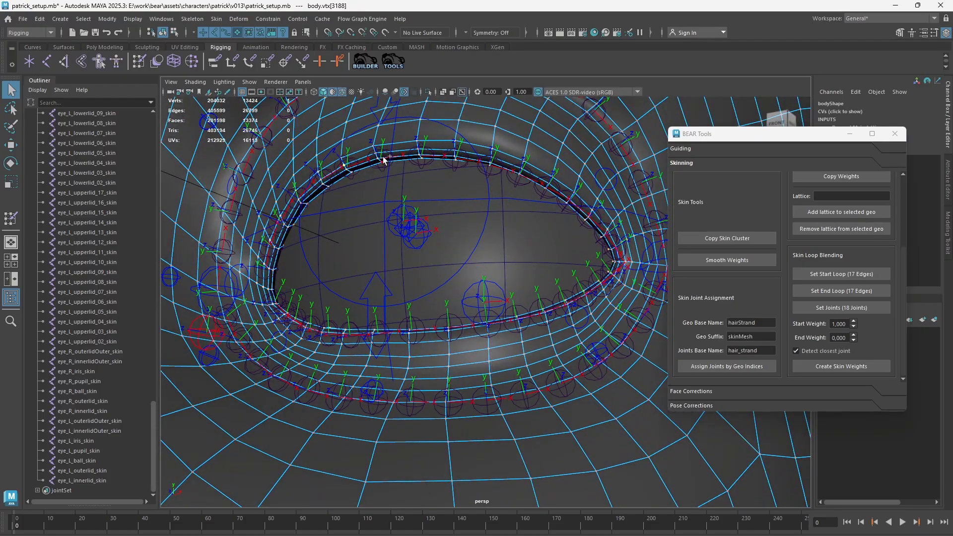
{"action": "double_click", "coordinate": [377, 155], "text": "shift"}
{"action": "middle_click_drag", "start_coordinate": [449, 173], "coordinate": [470, 216], "text": "alt"}
{"action": "right_click_drag", "start_coordinate": [516, 161], "coordinate": [577, 138], "text": "ctrl"}
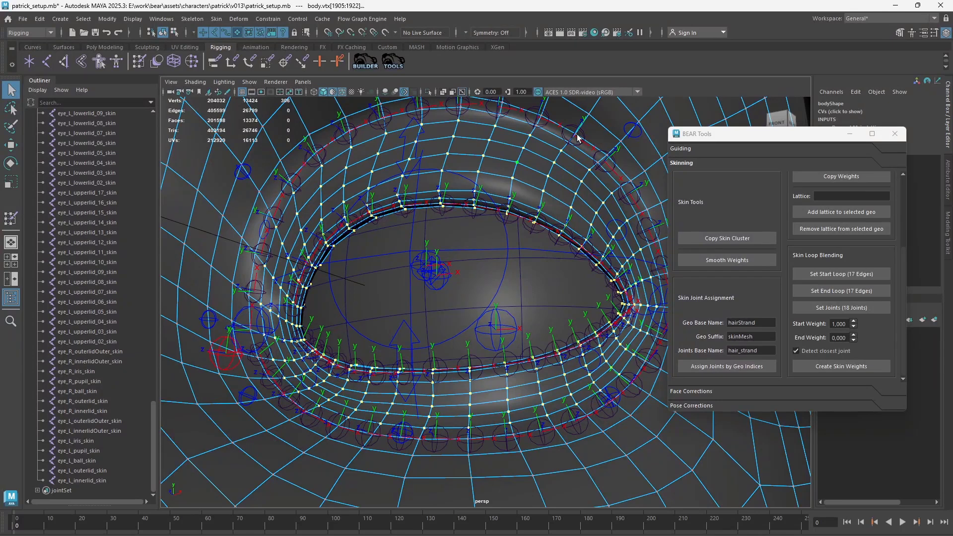
{"action": "left_click_drag", "start_coordinate": [499, 192], "coordinate": [503, 197], "text": "alt"}
{"action": "right_click_drag", "start_coordinate": [503, 197], "coordinate": [434, 178], "text": "alt"}
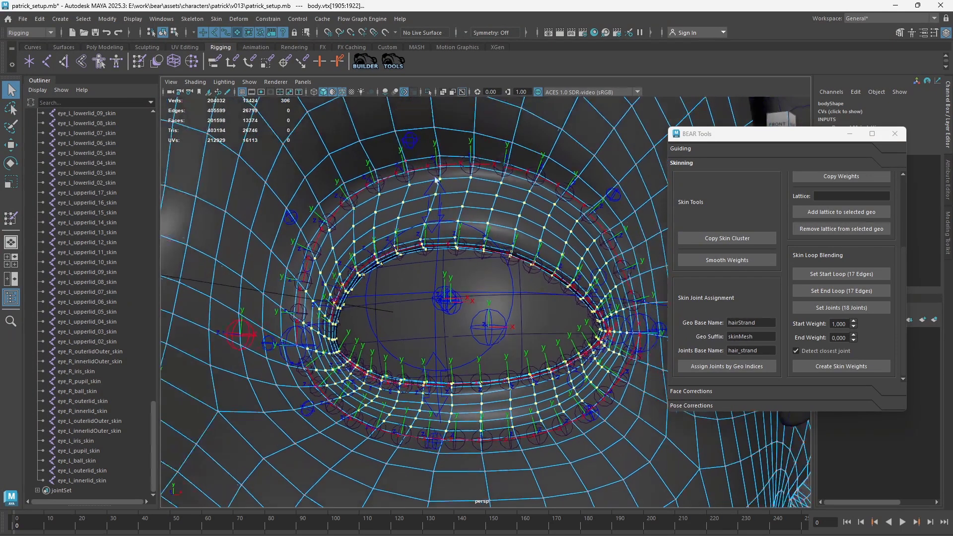
Flood the selected eyelid vertices with a value of 0 for the head_skin influence using Paint Skin Weights in Replace mode.
{"action": "double_click", "coordinate": [140, 61]}
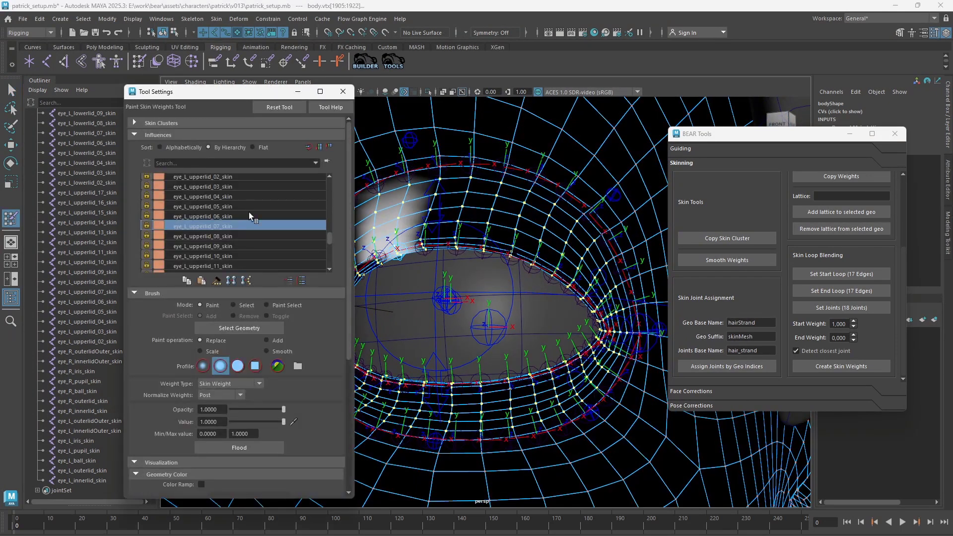
{"action": "left_click", "coordinate": [192, 161]}
{"action": "type", "text": "head"}
{"action": "left_click", "coordinate": [194, 178]}
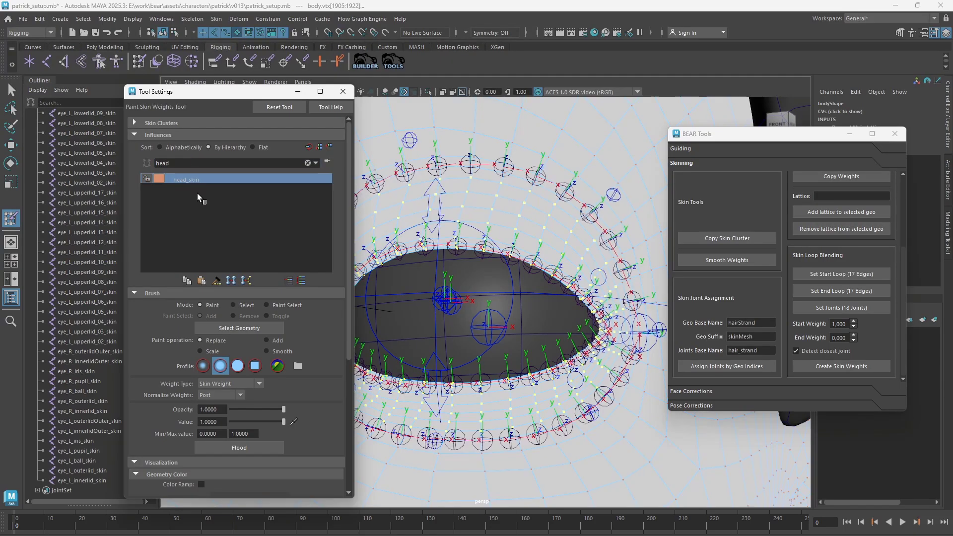
{"action": "left_click", "coordinate": [214, 449]}
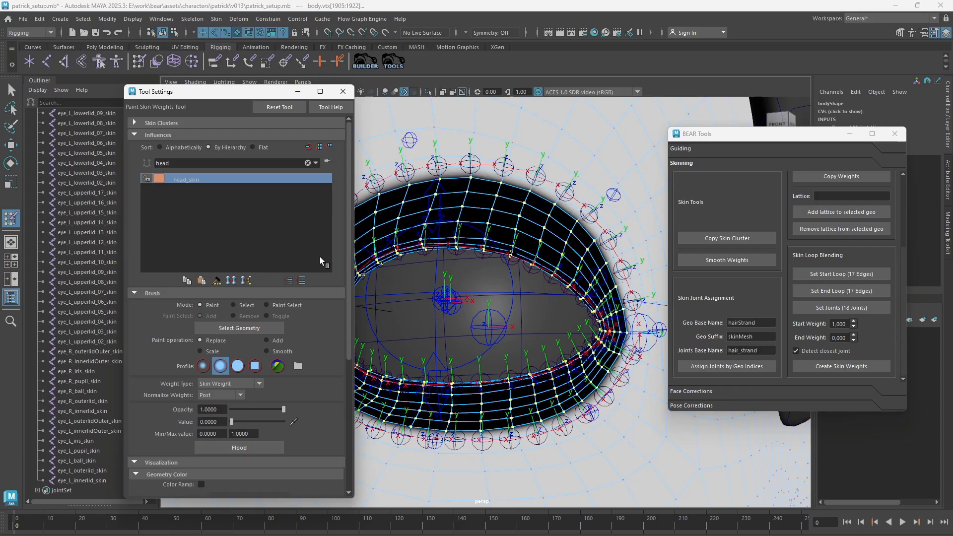
{"action": "left_click", "coordinate": [342, 91]}
{"action": "key", "text": "q"}
Move eye_L_upperlid_control down twice to check the upper lid deformation without head influence, undoing each move.
{"action": "left_click_drag", "start_coordinate": [433, 181], "coordinate": [468, 224], "text": "alt"}
{"action": "left_click", "coordinate": [455, 186]}
{"action": "key", "text": "w"}
{"action": "middle_click_drag", "start_coordinate": [456, 236], "coordinate": [486, 309]}
{"action": "key", "text": "ctrl+z"}
{"action": "key", "text": "q"}
{"action": "left_click", "coordinate": [527, 206]}
{"action": "left_click_drag", "start_coordinate": [528, 206], "coordinate": [534, 239], "text": "alt"}
{"action": "left_click", "coordinate": [474, 211]}
{"action": "key", "text": "w"}
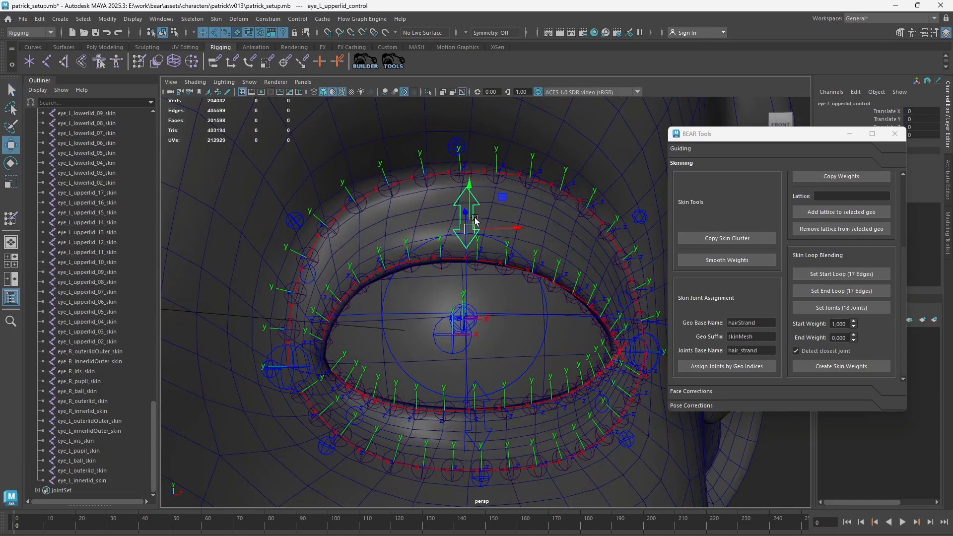
{"action": "middle_click_drag", "start_coordinate": [474, 211], "coordinate": [482, 289]}
{"action": "key", "text": "ctrl+z"}
{"action": "key", "text": "q"}
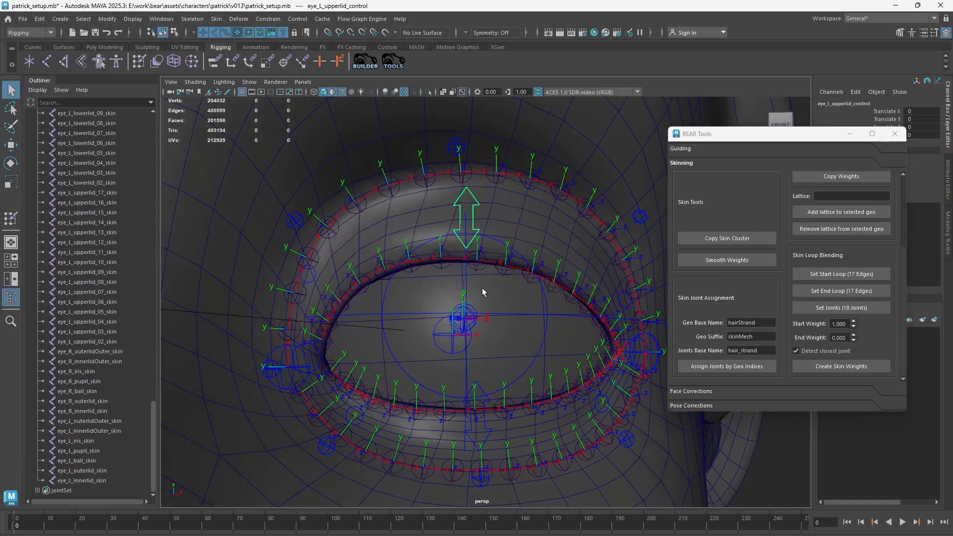
Display the body mesh's edges and examine the loops between the inner lid rim and the outer lid joints.
{"action": "left_click_drag", "start_coordinate": [475, 249], "coordinate": [478, 253], "text": "alt"}
{"action": "left_click", "coordinate": [505, 229]}
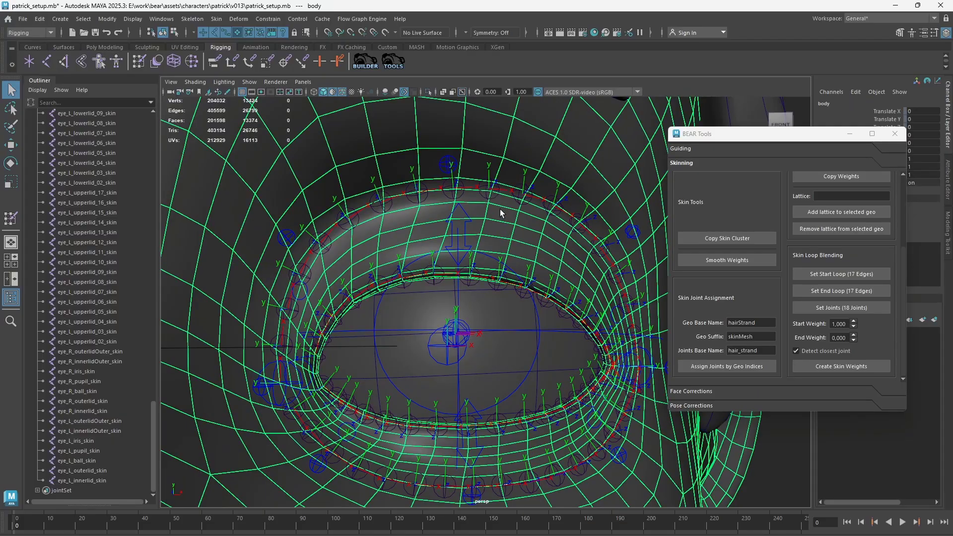
{"action": "right_click_drag", "start_coordinate": [502, 216], "coordinate": [504, 196]}
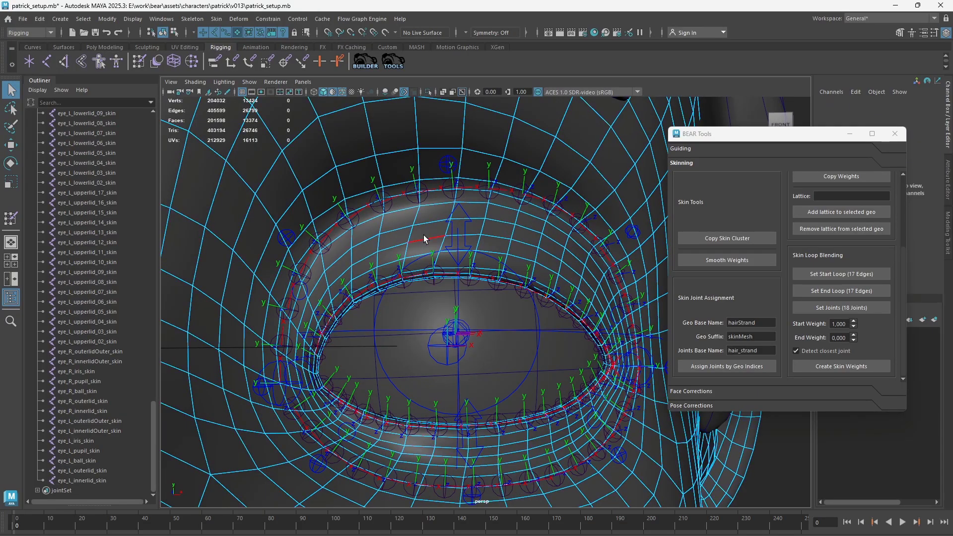
{"action": "middle_click_drag", "start_coordinate": [367, 374], "coordinate": [372, 316], "text": "alt"}
{"action": "right_click_drag", "start_coordinate": [372, 316], "coordinate": [377, 402], "text": "alt"}
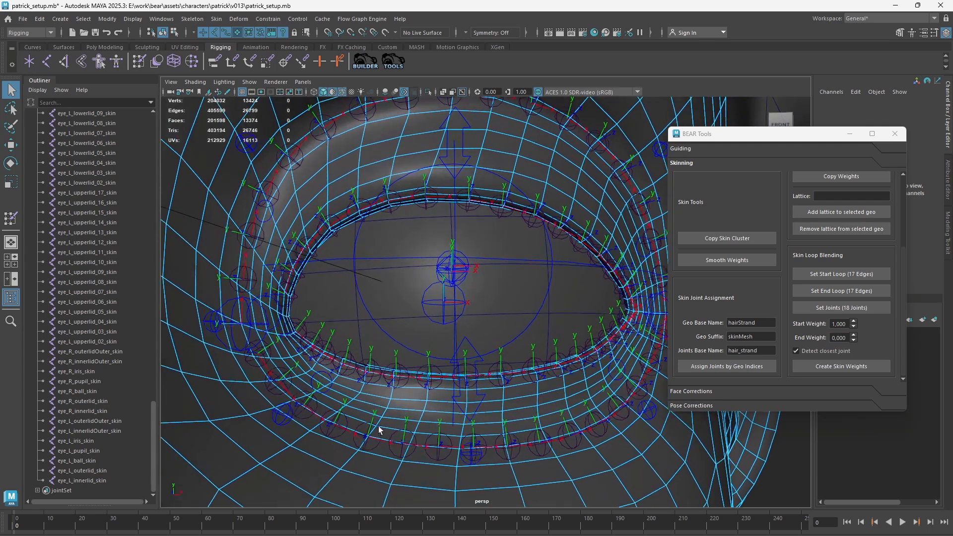
{"action": "left_click_drag", "start_coordinate": [389, 430], "coordinate": [379, 410], "text": "alt"}
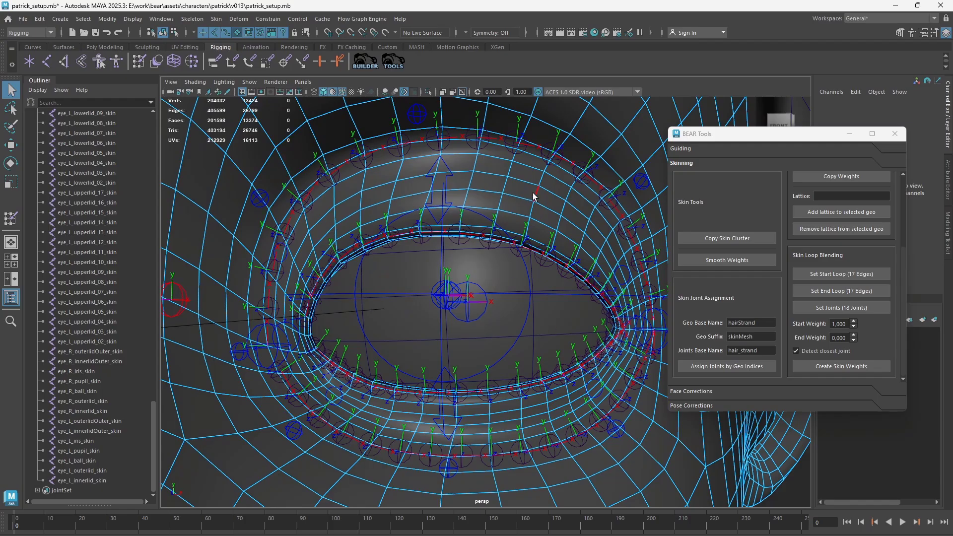
{"action": "right_click_drag", "start_coordinate": [555, 179], "coordinate": [446, 191]}
Open the eye_rig component's settings in BEAR Builder, review the eye guide options including Has Outer Line, and close them.
{"action": "scroll", "coordinate": [133, 266], "scroll_direction": "up", "scroll_amount": 20}
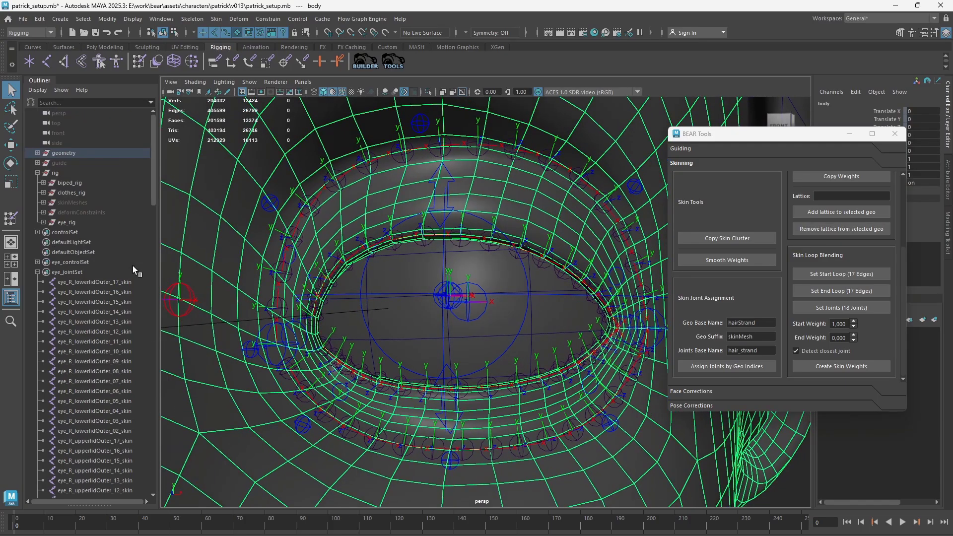
{"action": "left_click", "coordinate": [66, 222]}
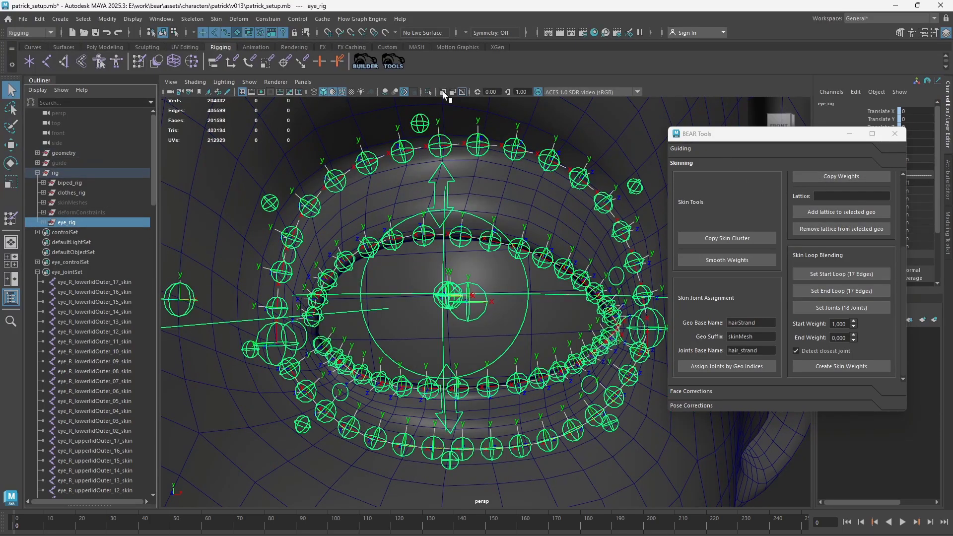
{"action": "left_click", "coordinate": [361, 64]}
{"action": "left_click", "coordinate": [732, 127]}
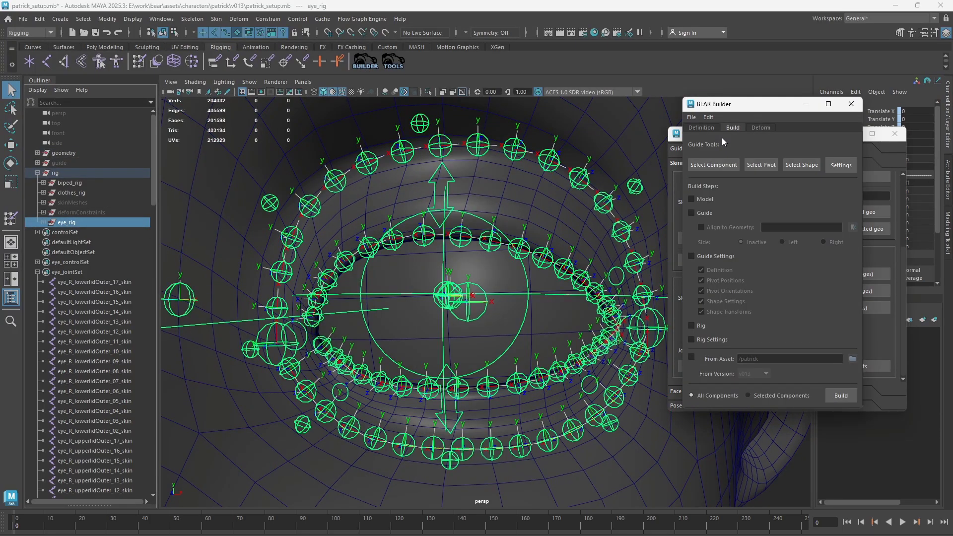
{"action": "left_click", "coordinate": [840, 165]}
{"action": "left_click_drag", "start_coordinate": [667, 10], "coordinate": [541, 49]}
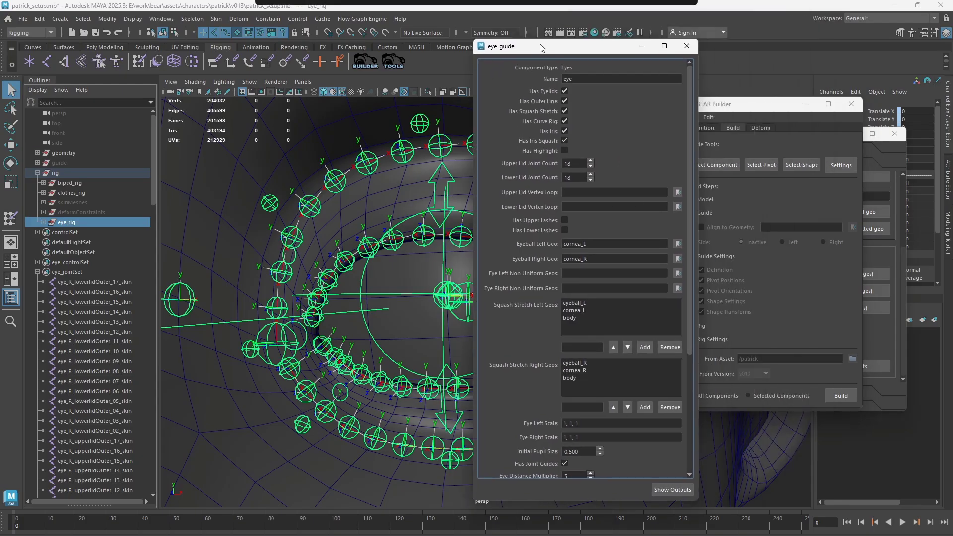
{"action": "scroll", "coordinate": [582, 198], "scroll_direction": "down", "scroll_amount": 5}
{"action": "scroll", "coordinate": [597, 359], "scroll_direction": "down", "scroll_amount": 3}
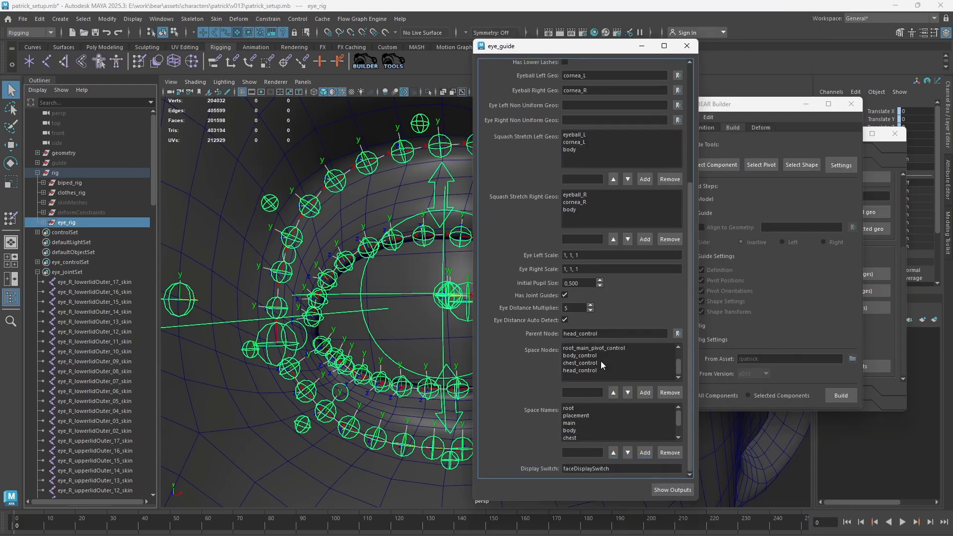
{"action": "scroll", "coordinate": [601, 343], "scroll_direction": "up", "scroll_amount": 8}
{"action": "scroll", "coordinate": [591, 258], "scroll_direction": "up", "scroll_amount": 4}
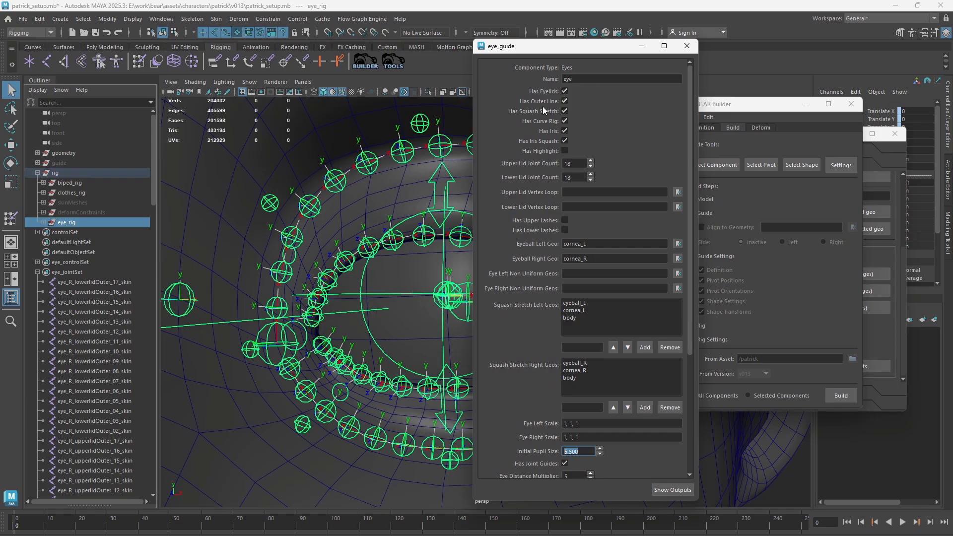
{"action": "left_click", "coordinate": [564, 101]}
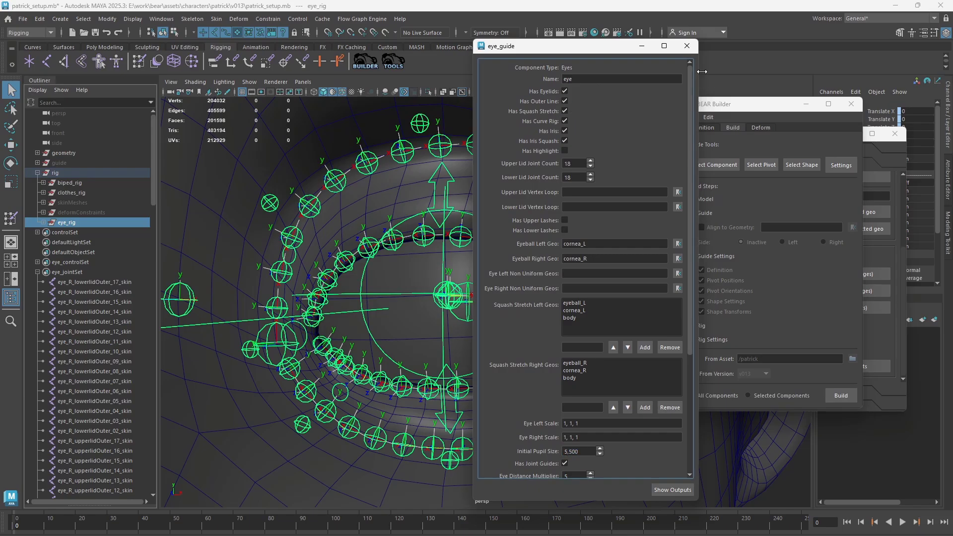
{"action": "left_click", "coordinate": [687, 45]}
{"action": "left_click", "coordinate": [851, 104]}
Select eye_L_upperlidOuter_07_skin and examine the outer lid joints around the left eye.
{"action": "right_click_drag", "start_coordinate": [551, 214], "coordinate": [407, 182], "text": "alt"}
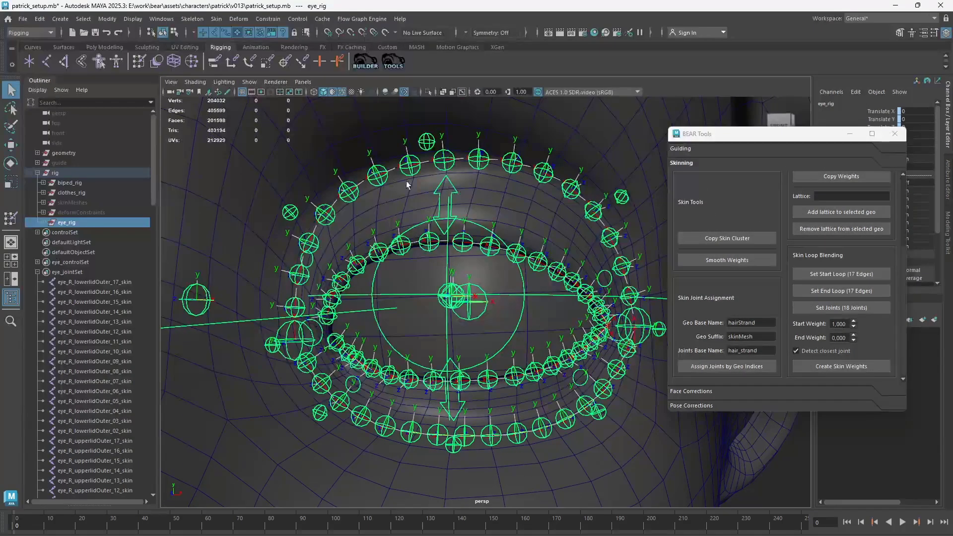
{"action": "left_click", "coordinate": [378, 175]}
{"action": "scroll", "coordinate": [516, 226], "scroll_direction": "up", "scroll_amount": 5}
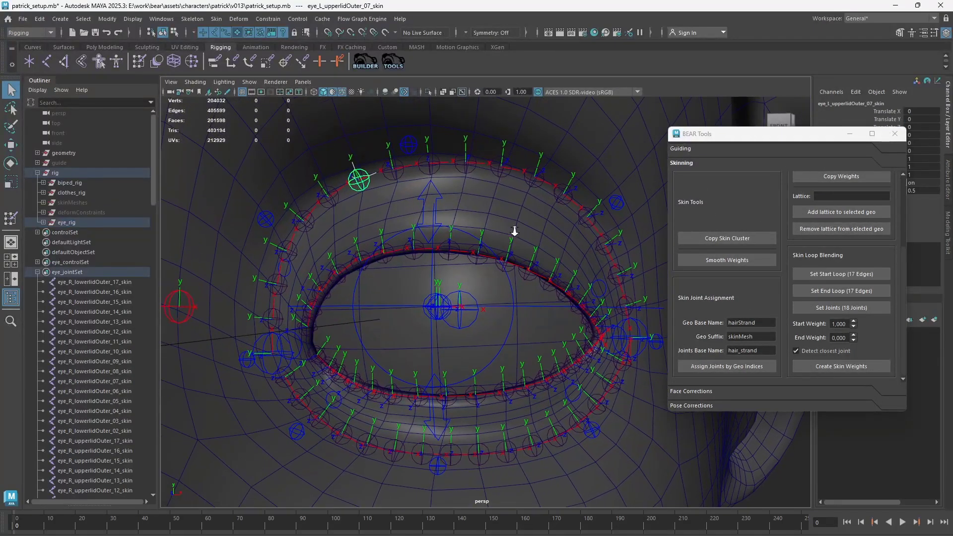
{"action": "mouse_move", "coordinate": [529, 232]}
{"action": "left_mouse_down", "text": "alt"}
{"action": "mouse_move", "coordinate": [531, 211]}
{"action": "mouse_move", "coordinate": [530, 220]}
{"action": "left_mouse_up", "text": "alt"}
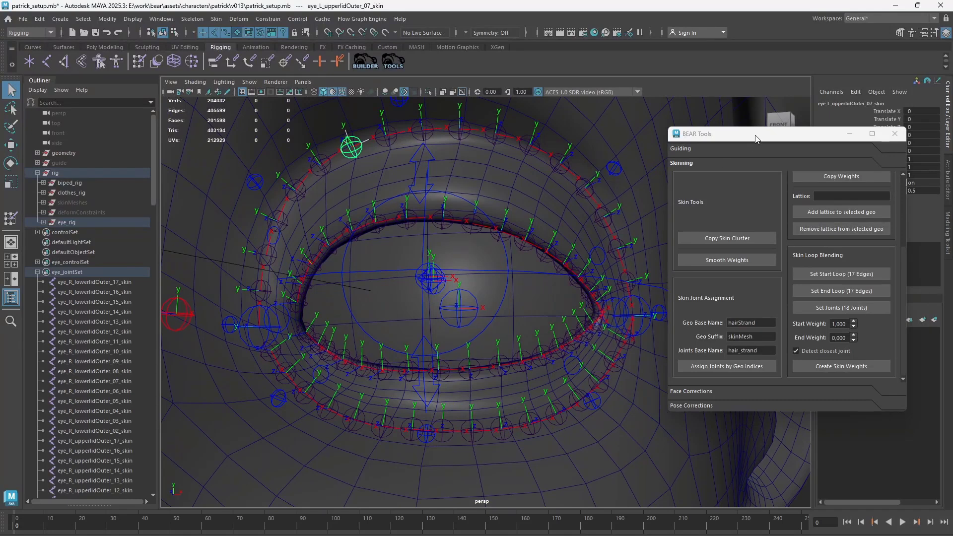
{"action": "left_click_drag", "start_coordinate": [756, 140], "coordinate": [754, 143]}
{"action": "middle_click_drag", "start_coordinate": [496, 222], "coordinate": [506, 236], "text": "alt"}
{"action": "left_click_drag", "start_coordinate": [506, 236], "coordinate": [508, 225], "text": "alt"}
{"action": "mouse_move", "coordinate": [508, 226]}
{"action": "right_mouse_down", "text": "alt"}
{"action": "mouse_move", "coordinate": [515, 234]}
{"action": "mouse_move", "coordinate": [499, 234]}
{"action": "right_mouse_up", "text": "alt"}
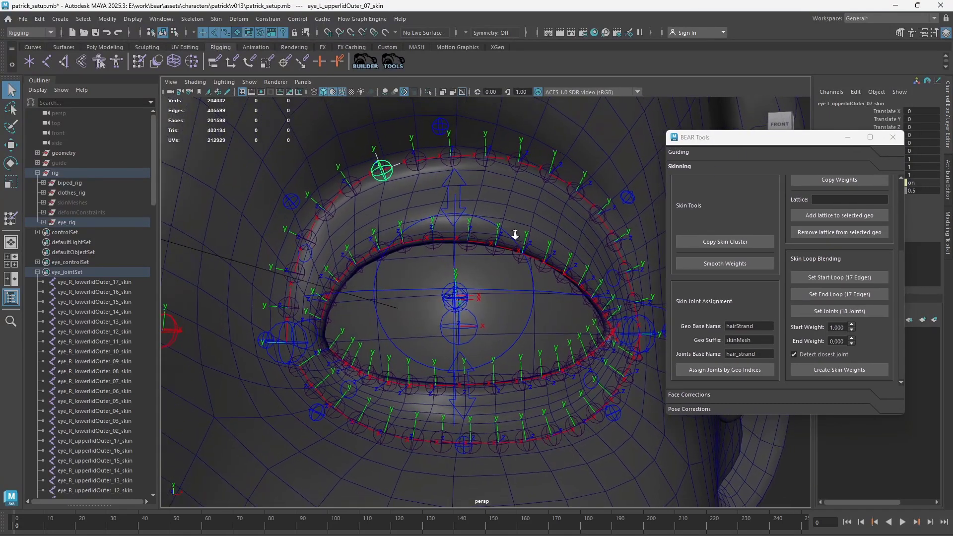
{"action": "middle_click_drag", "start_coordinate": [499, 233], "coordinate": [504, 247], "text": "alt"}
{"action": "left_click_drag", "start_coordinate": [504, 247], "coordinate": [520, 234], "text": "alt"}
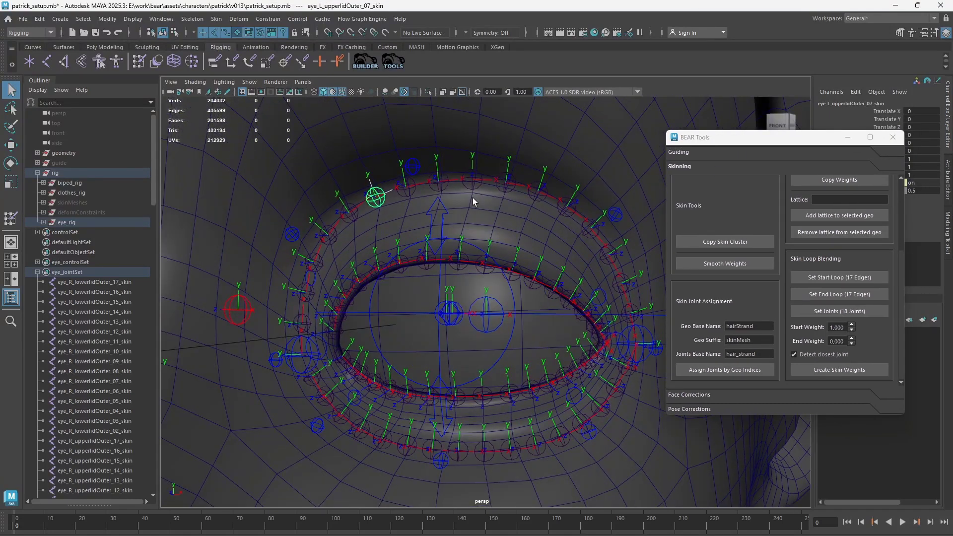
{"action": "left_click_drag", "start_coordinate": [472, 197], "coordinate": [490, 218], "text": "alt"}
Select the 17-edge loop just above the upper lid rim from corner to corner and set it as the start loop.
{"action": "left_click", "coordinate": [521, 225]}
{"action": "right_click", "coordinate": [518, 206]}
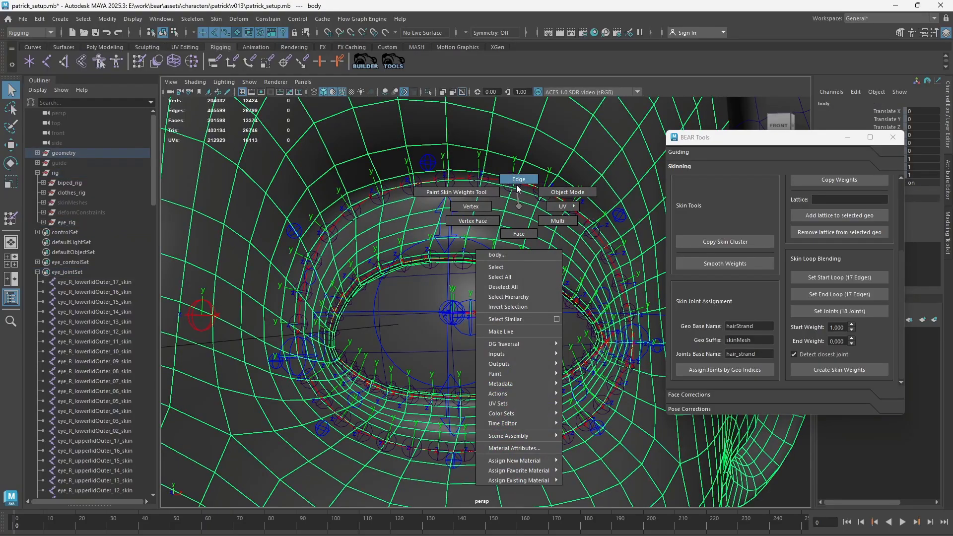
{"action": "right_click_drag", "start_coordinate": [516, 185], "coordinate": [516, 180]}
{"action": "left_click_drag", "start_coordinate": [429, 240], "coordinate": [342, 325], "text": "alt"}
{"action": "middle_click_drag", "start_coordinate": [341, 324], "coordinate": [343, 325], "text": "alt"}
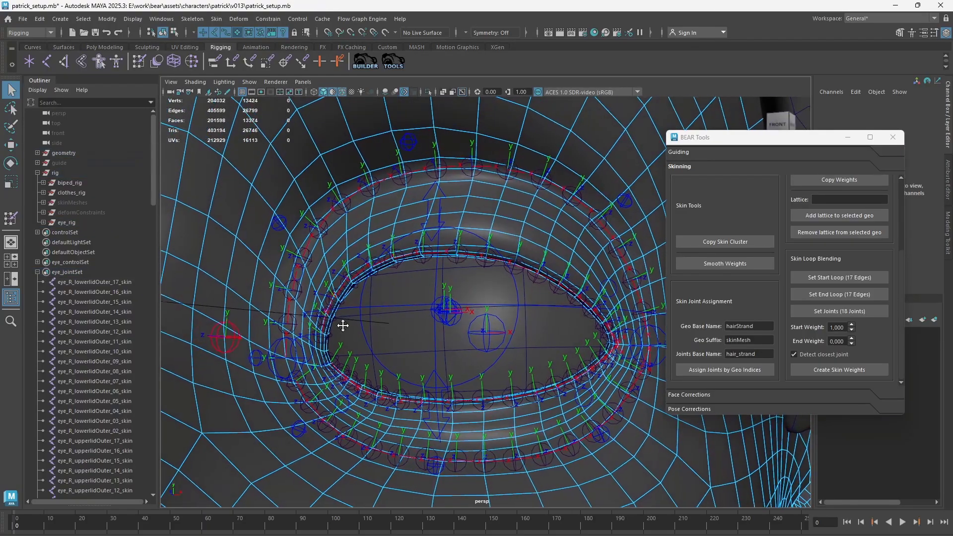
{"action": "mouse_move", "coordinate": [343, 325]}
{"action": "left_mouse_down", "text": "alt"}
{"action": "mouse_move", "coordinate": [323, 344]}
{"action": "mouse_move", "coordinate": [329, 337]}
{"action": "left_mouse_up", "text": "alt"}
{"action": "right_click_drag", "start_coordinate": [329, 337], "coordinate": [357, 315], "text": "alt"}
{"action": "left_click_drag", "start_coordinate": [358, 314], "coordinate": [583, 313], "text": "alt"}
{"action": "left_click", "coordinate": [276, 329]}
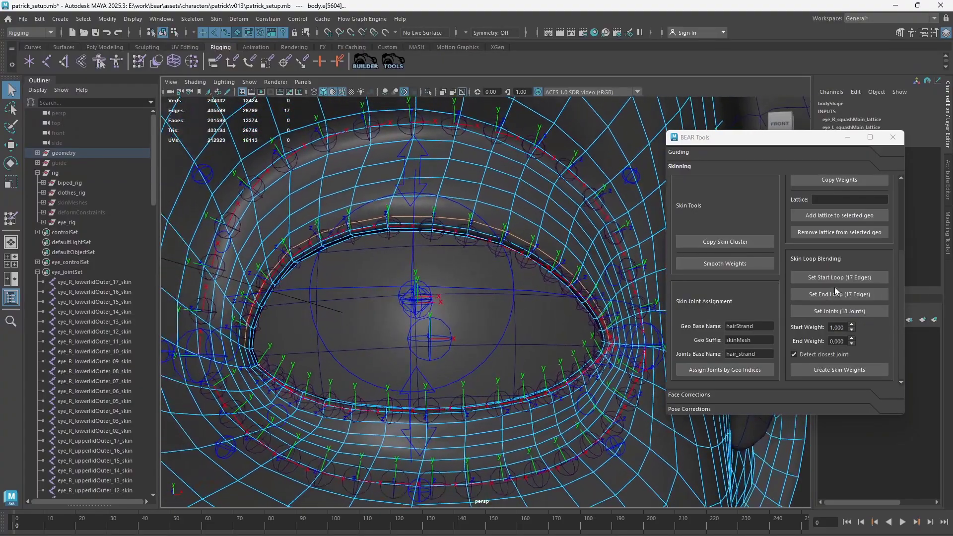
{"action": "left_click", "coordinate": [835, 278]}
Select the body mesh's edge loop along the outer upper lid joints from corner to corner.
{"action": "right_click_drag", "start_coordinate": [492, 218], "coordinate": [397, 223], "text": "alt"}
{"action": "middle_click_drag", "start_coordinate": [324, 263], "coordinate": [345, 279], "text": "alt"}
{"action": "right_click_drag", "start_coordinate": [344, 279], "coordinate": [450, 332], "text": "alt"}
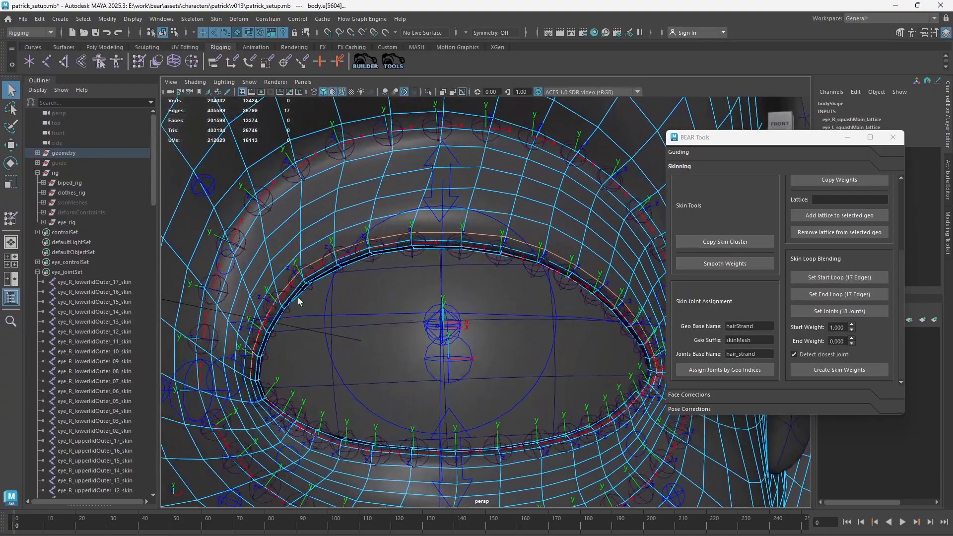
{"action": "right_click_drag", "start_coordinate": [300, 299], "coordinate": [286, 291], "text": "alt"}
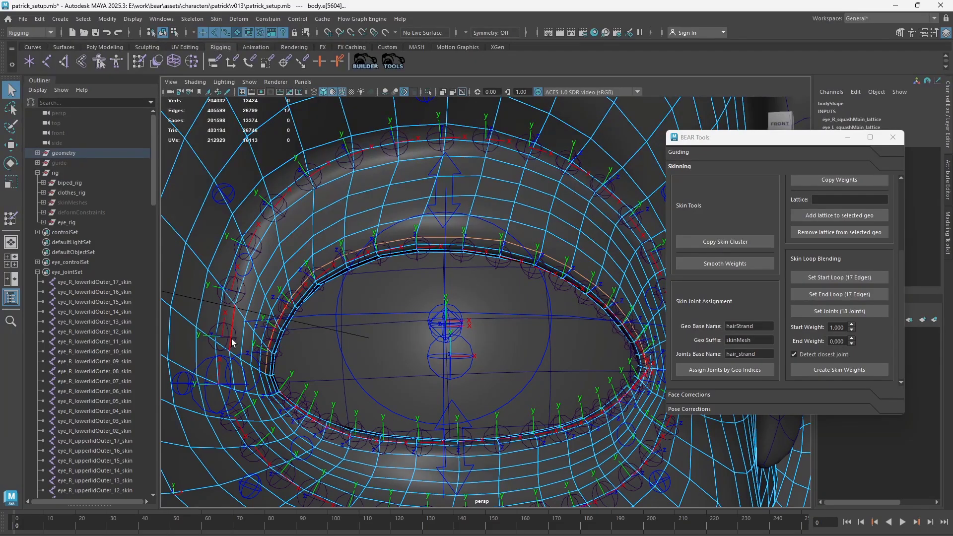
{"action": "left_click", "coordinate": [215, 314]}
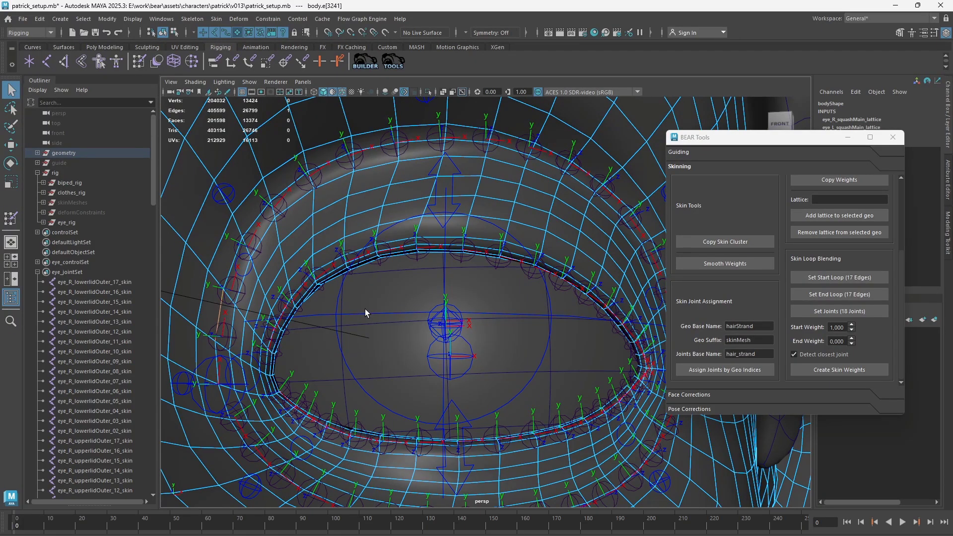
{"action": "left_click_drag", "start_coordinate": [488, 281], "coordinate": [456, 216], "text": "alt"}
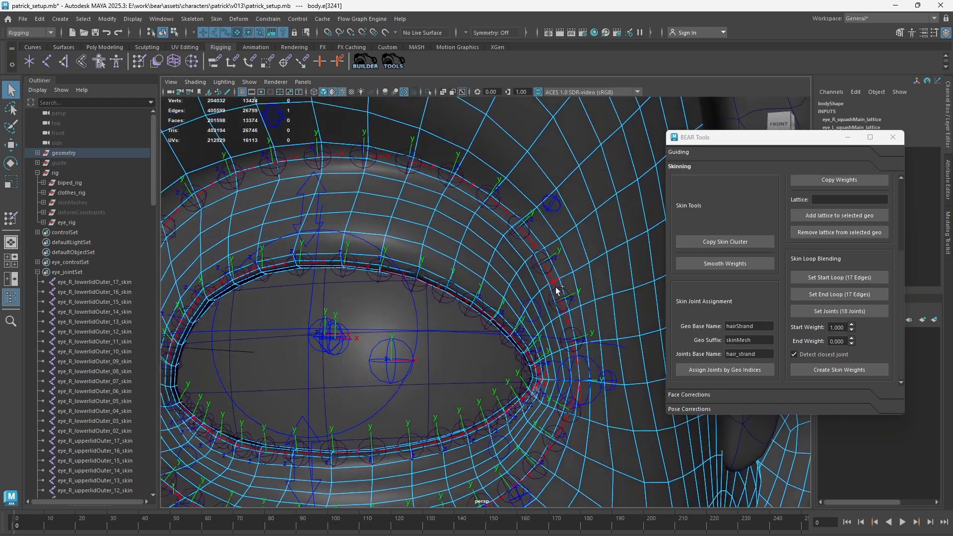
{"action": "double_click", "coordinate": [573, 358]}
{"action": "left_click_drag", "start_coordinate": [570, 362], "coordinate": [563, 240], "text": "alt"}
Select the joints eye_L_upperlidOuter_02_skin through eye_L_upperlidOuter_17_skin in the eye_jointSet.
{"action": "right_click_drag", "start_coordinate": [563, 240], "coordinate": [610, 222]}
{"action": "left_click", "coordinate": [455, 158]}
{"action": "key", "text": "f"}
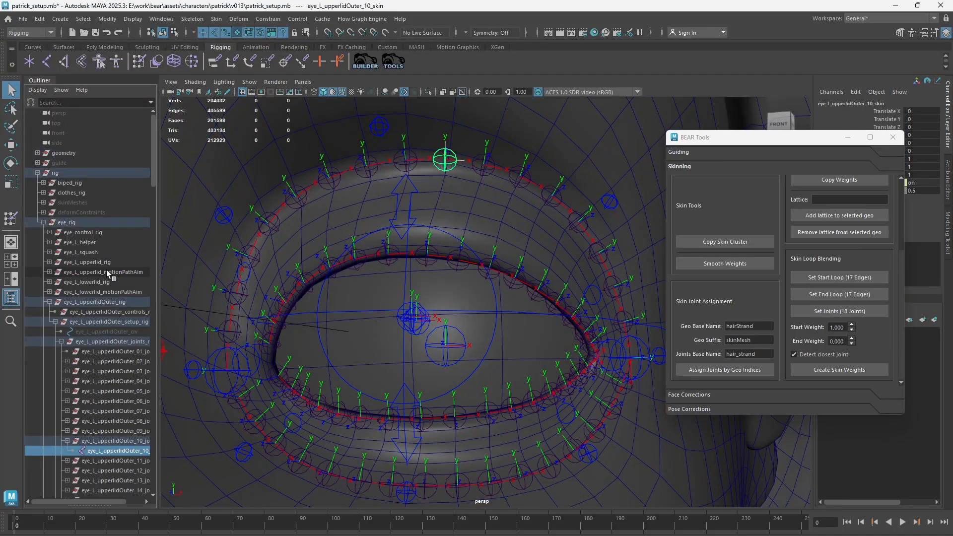
{"action": "scroll", "coordinate": [109, 283], "scroll_direction": "down", "scroll_amount": 12}
{"action": "scroll", "coordinate": [108, 290], "scroll_direction": "down", "scroll_amount": 3}
{"action": "scroll", "coordinate": [108, 290], "scroll_direction": "up", "scroll_amount": 18}
{"action": "left_click", "coordinate": [44, 223]}
{"action": "scroll", "coordinate": [86, 269], "scroll_direction": "down", "scroll_amount": 15}
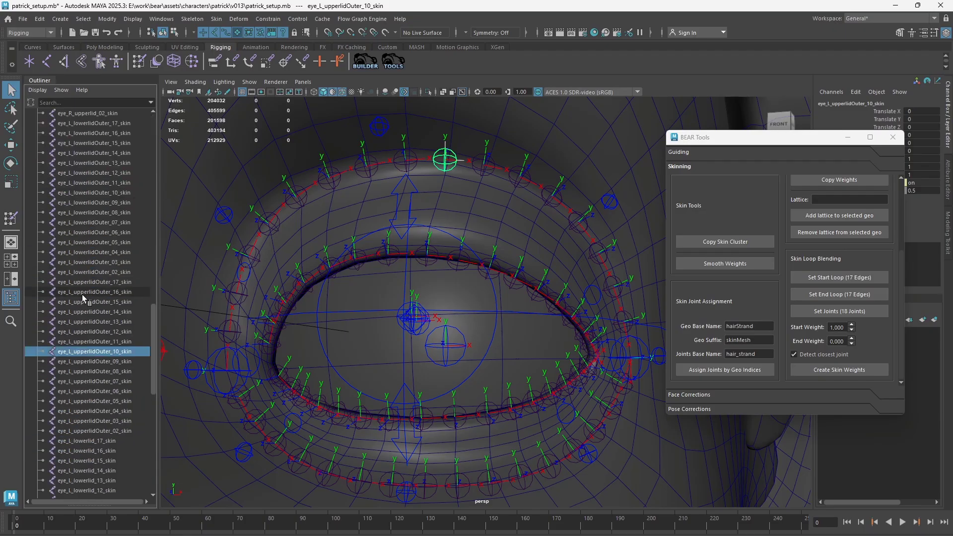
{"action": "left_click_drag", "start_coordinate": [85, 428], "coordinate": [89, 283]}
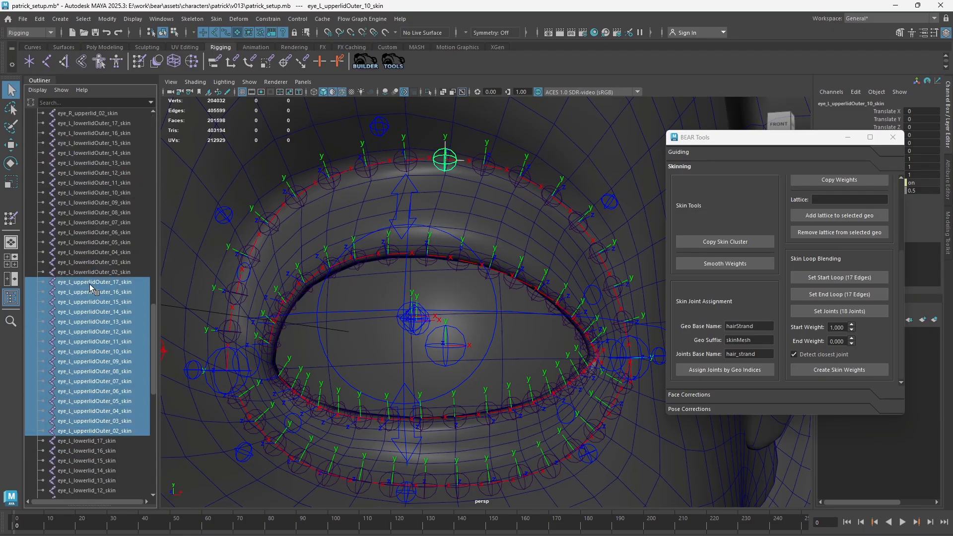
Add the corner joints eye_L_innerlidOuter_skin and eye_L_outerlidOuter_skin to the outer upper lid joint selection.
{"action": "scroll", "coordinate": [104, 334], "scroll_direction": "down", "scroll_amount": 10}
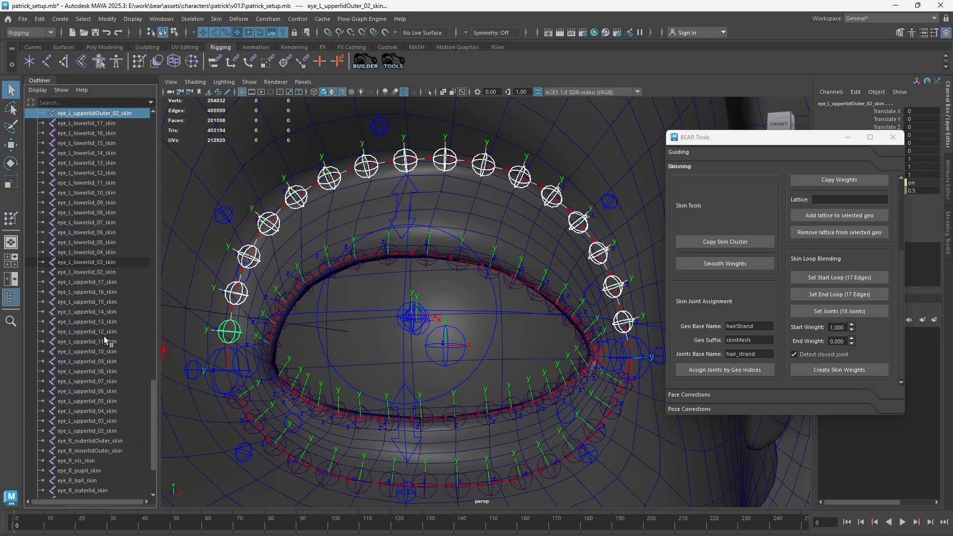
{"action": "scroll", "coordinate": [99, 437], "scroll_direction": "down", "scroll_amount": 3}
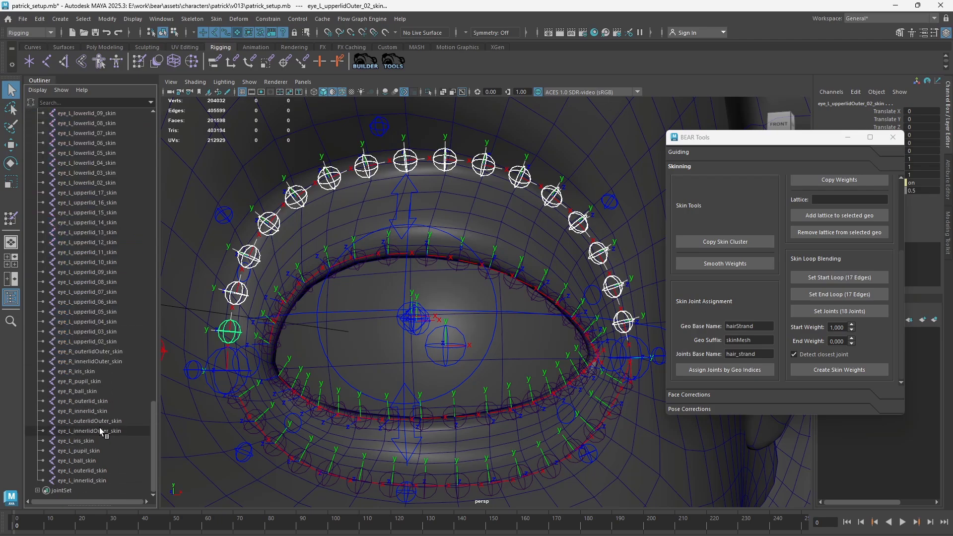
{"action": "left_click", "coordinate": [86, 430]}
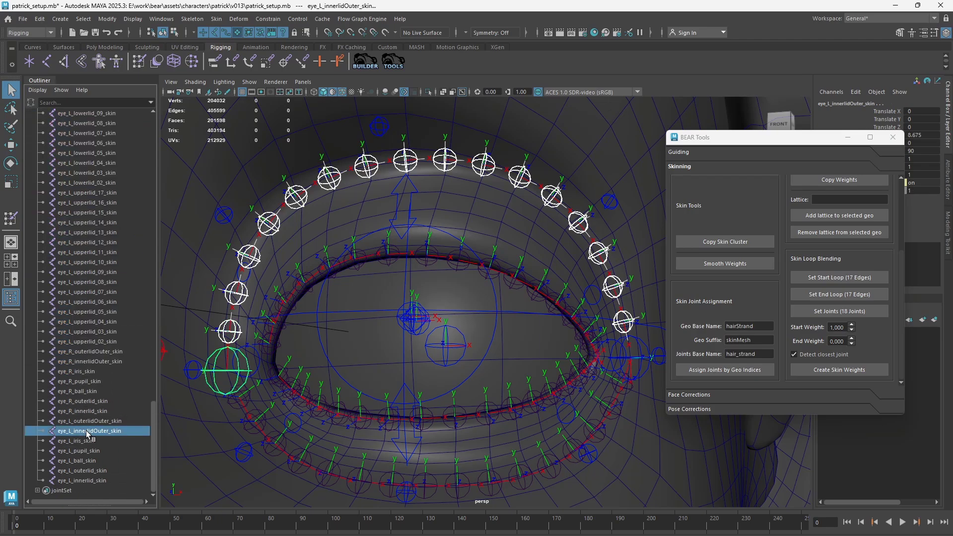
{"action": "left_click", "coordinate": [89, 421], "text": "shift"}
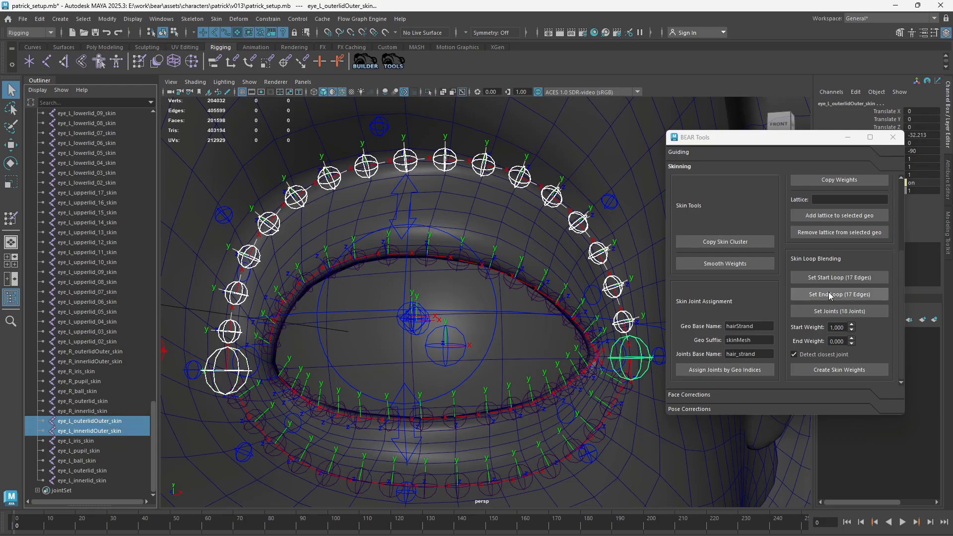
Set the selected joints for Skin Loop Blending and create the skin weights with start weight 0 and end weight 1.
{"action": "left_click", "coordinate": [828, 314]}
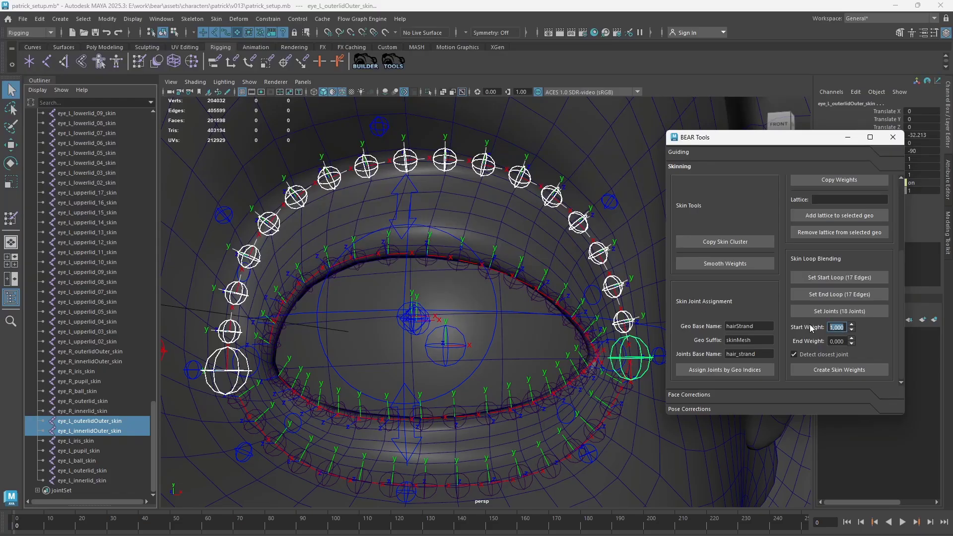
{"action": "left_click", "coordinate": [816, 346]}
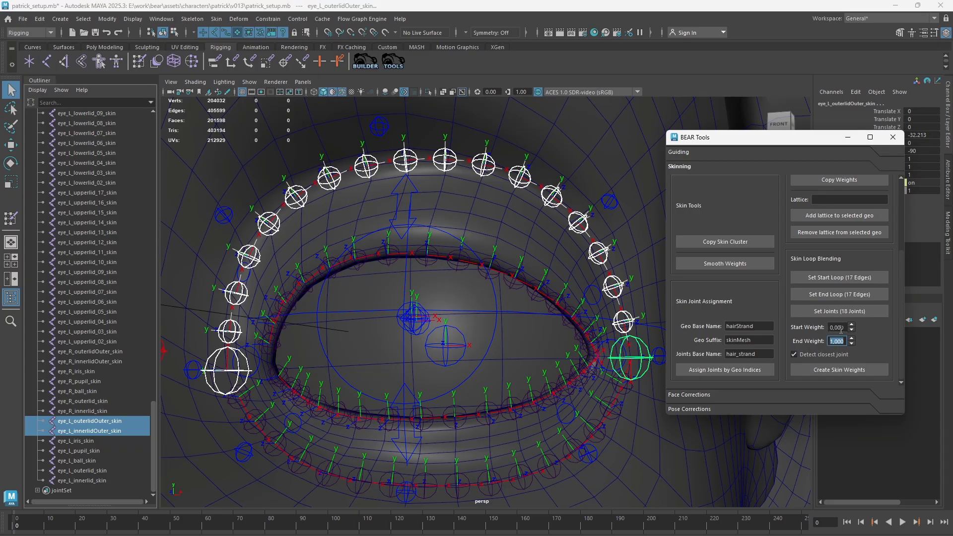
{"action": "left_click", "coordinate": [849, 370]}
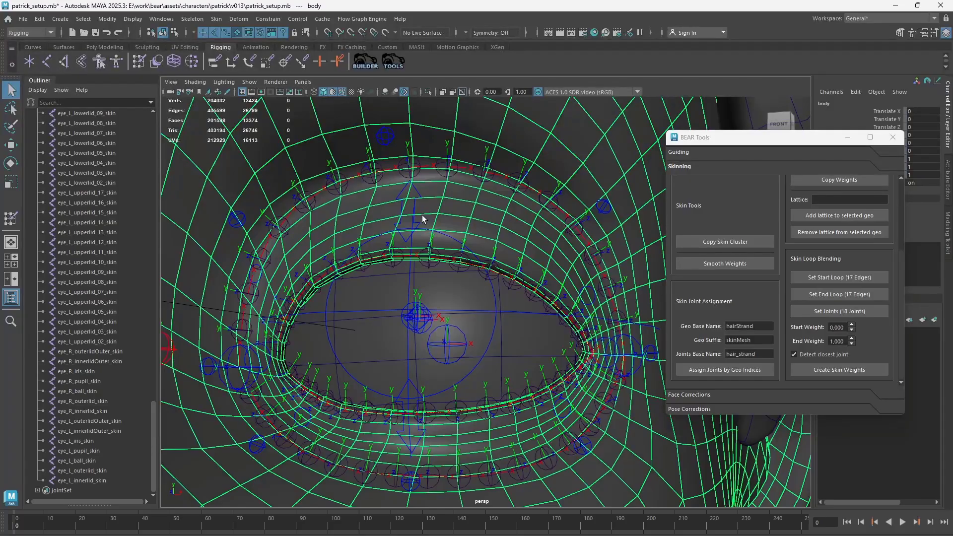
Test the lid deformation by lowering eye_L_upperlid_control and raising eye_L_upperlidin_control, with the character's materials displayed.
{"action": "left_click", "coordinate": [422, 198]}
{"action": "key", "text": "w"}
{"action": "mouse_move", "coordinate": [422, 208]}
{"action": "left_mouse_down"}
{"action": "mouse_move", "coordinate": [433, 425]}
{"action": "mouse_move", "coordinate": [425, 207]}
{"action": "mouse_move", "coordinate": [435, 330]}
{"action": "left_mouse_up"}
{"action": "left_click", "coordinate": [332, 92]}
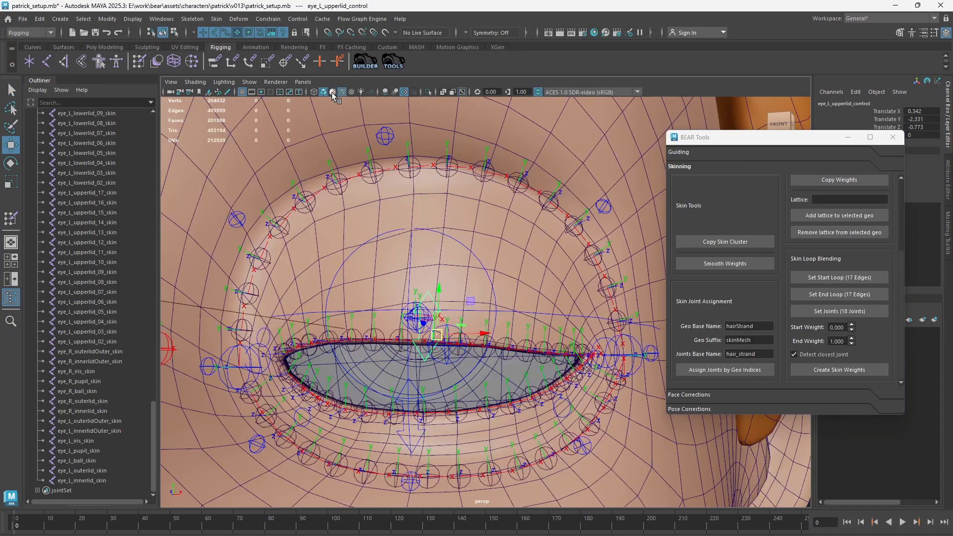
{"action": "scroll", "coordinate": [429, 275], "scroll_direction": "down", "scroll_amount": 1}
{"action": "left_click_drag", "start_coordinate": [428, 275], "coordinate": [454, 280], "text": "alt"}
{"action": "left_click_drag", "start_coordinate": [457, 335], "coordinate": [464, 359]}
{"action": "left_click_drag", "start_coordinate": [464, 347], "coordinate": [332, 176], "text": "alt"}
{"action": "left_click", "coordinate": [310, 253]}
Open Paint Skin Weights for the body mesh and examine the head_skin influence around the left eye.
{"action": "key", "text": "q"}
{"action": "left_click", "coordinate": [354, 157]}
{"action": "mouse_move", "coordinate": [354, 158]}
{"action": "middle_mouse_down", "text": "alt"}
{"action": "mouse_move", "coordinate": [366, 201]}
{"action": "mouse_move", "coordinate": [469, 198]}
{"action": "middle_mouse_up", "text": "alt"}
{"action": "left_click", "coordinate": [137, 63]}
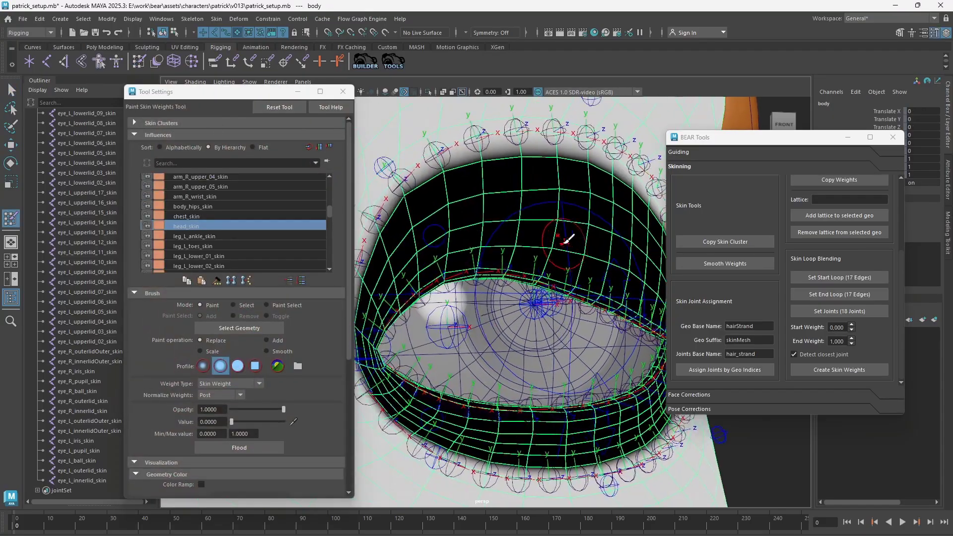
{"action": "right_click_drag", "start_coordinate": [549, 248], "coordinate": [412, 283], "text": "alt"}
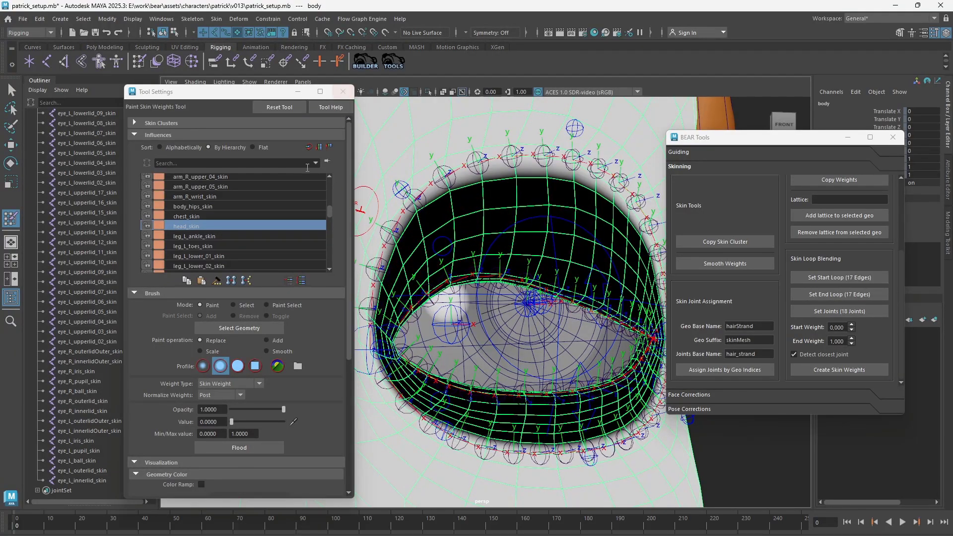
Examine the weights of the eye_L_upperlid joints 02 through 07 on the body mesh and close the weight painting settings.
{"action": "left_click_drag", "start_coordinate": [329, 212], "coordinate": [328, 257]}
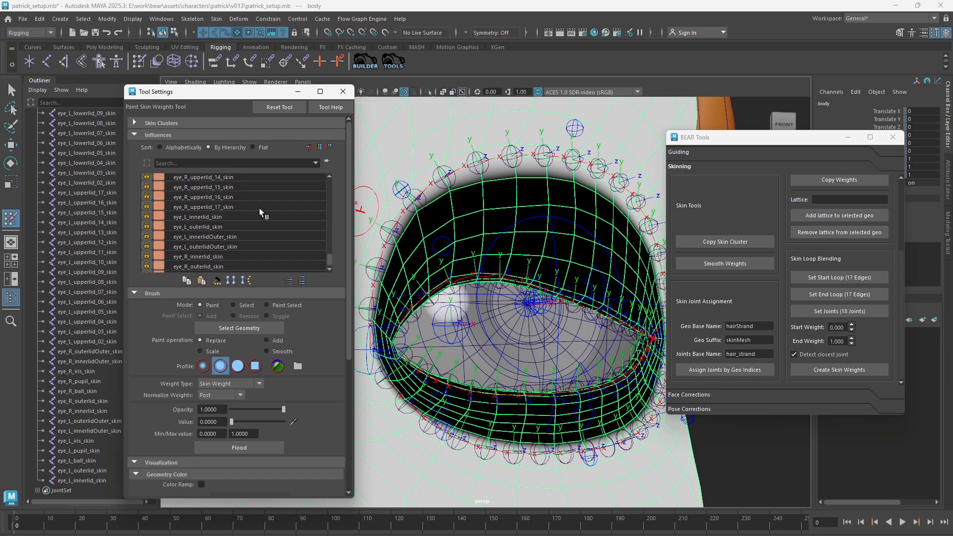
{"action": "scroll", "coordinate": [273, 219], "scroll_direction": "up", "scroll_amount": 5}
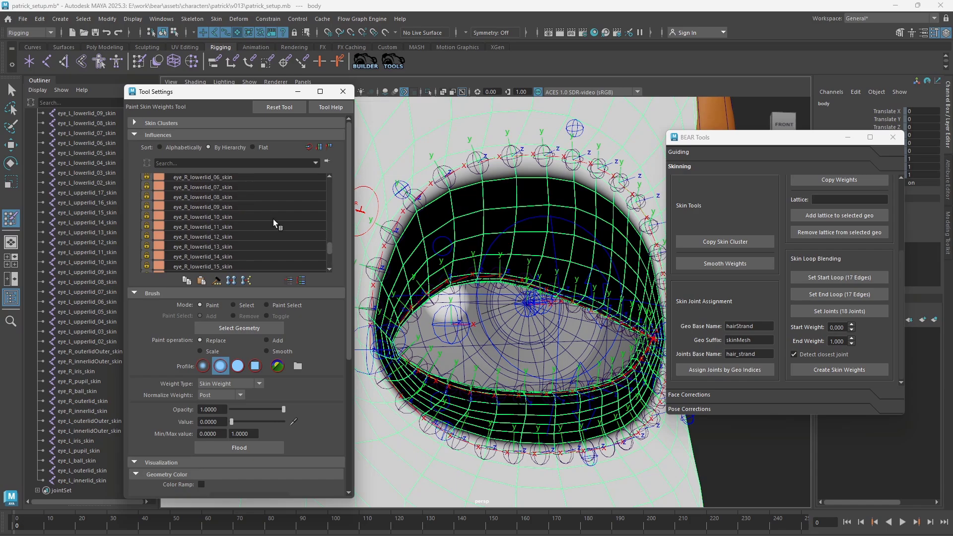
{"action": "scroll", "coordinate": [273, 219], "scroll_direction": "up", "scroll_amount": 3}
{"action": "left_click", "coordinate": [250, 206]}
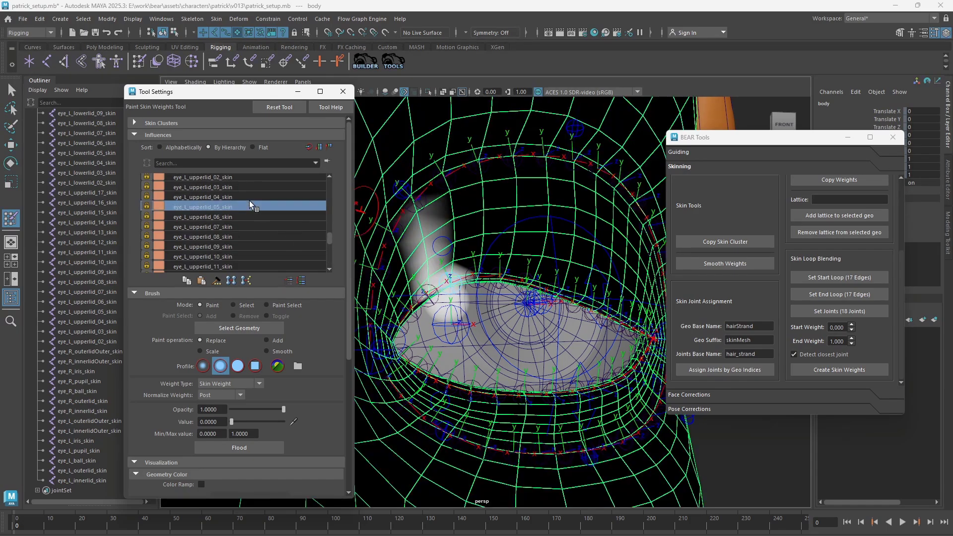
{"action": "right_click_drag", "start_coordinate": [377, 224], "coordinate": [450, 279], "text": "alt"}
{"action": "mouse_move", "coordinate": [451, 279]}
{"action": "left_mouse_down", "text": "alt"}
{"action": "mouse_move", "coordinate": [485, 283]}
{"action": "mouse_move", "coordinate": [429, 302]}
{"action": "left_mouse_up", "text": "alt"}
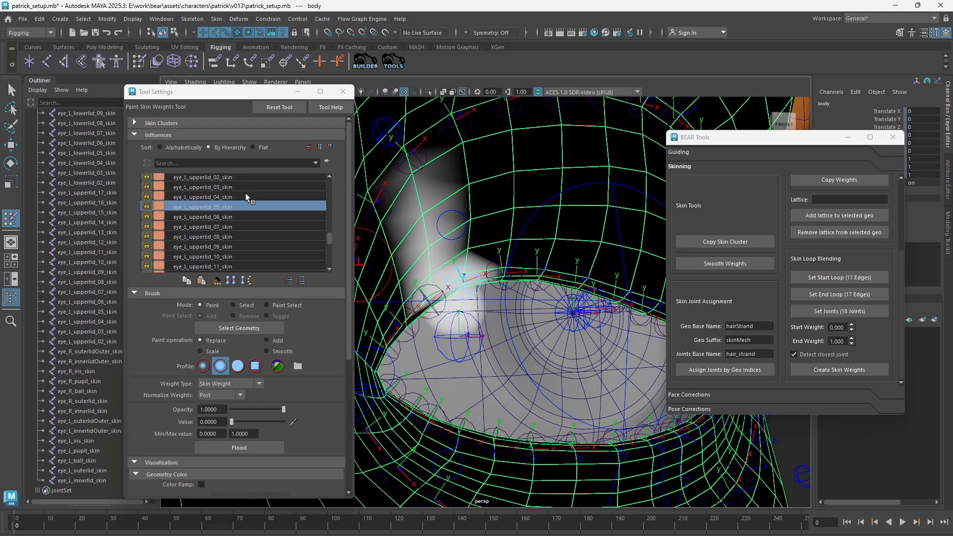
{"action": "left_click", "coordinate": [245, 195]}
{"action": "left_click", "coordinate": [246, 205]}
{"action": "left_click", "coordinate": [249, 214]}
{"action": "left_click", "coordinate": [245, 224]}
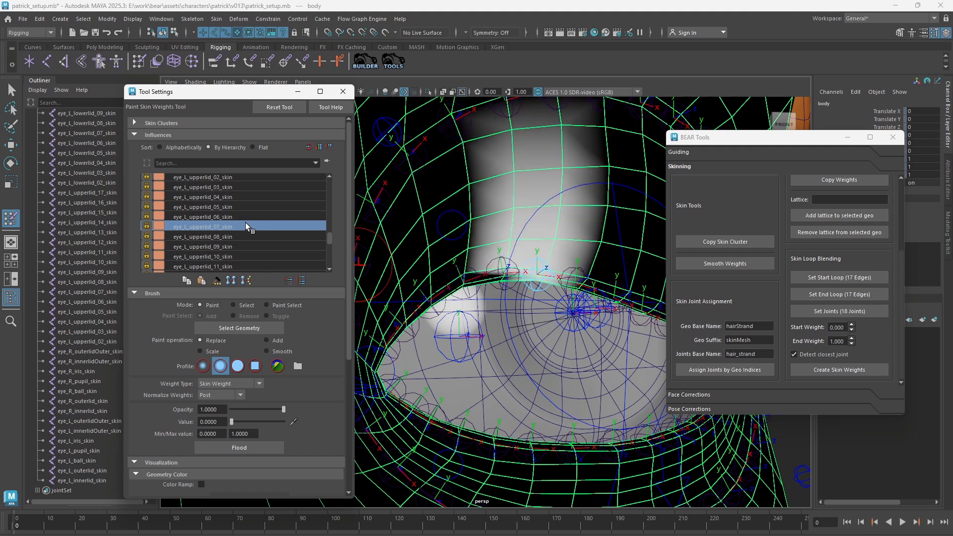
{"action": "left_click", "coordinate": [245, 212]}
{"action": "left_click", "coordinate": [245, 205]}
{"action": "left_click", "coordinate": [245, 196]}
{"action": "left_click", "coordinate": [245, 187]}
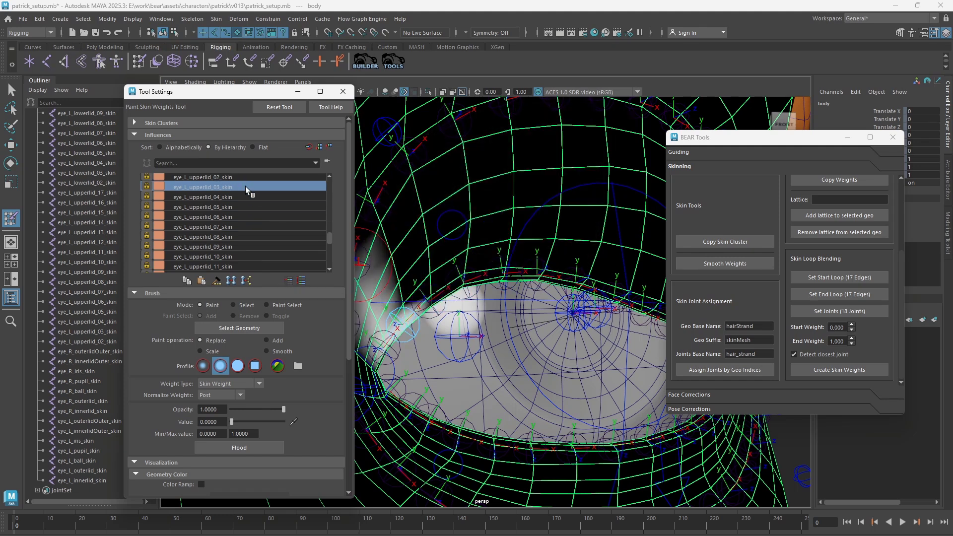
{"action": "left_click", "coordinate": [247, 177]}
{"action": "left_click", "coordinate": [343, 91]}
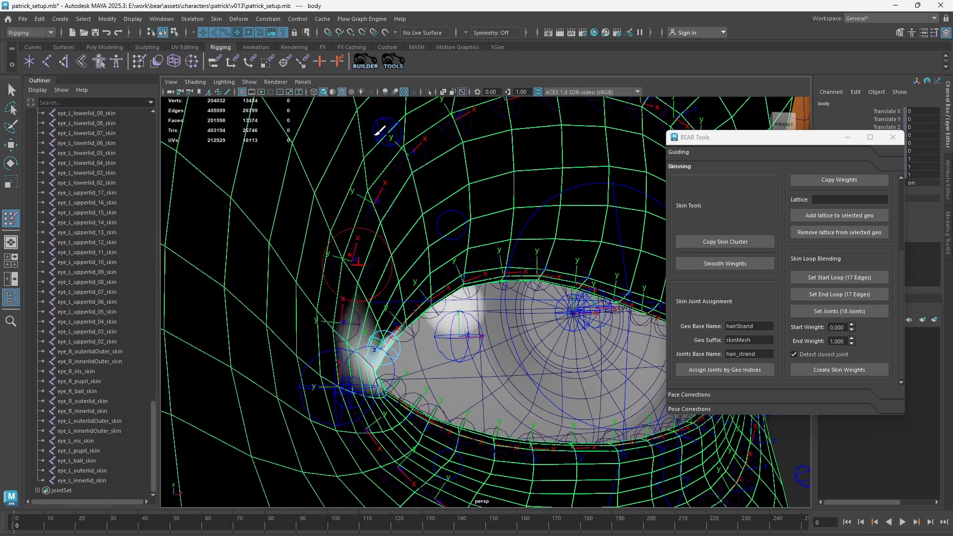
Reset eye_L_upperlidin_control's Translate X, Y and Z to 0.
{"action": "scroll", "coordinate": [369, 303], "scroll_direction": "down", "scroll_amount": 4}
{"action": "key", "text": "q"}
{"action": "left_click", "coordinate": [406, 260]}
{"action": "key", "text": "w"}
{"action": "left_click_drag", "start_coordinate": [427, 270], "coordinate": [507, 296], "text": "alt"}
{"action": "key", "text": "q"}
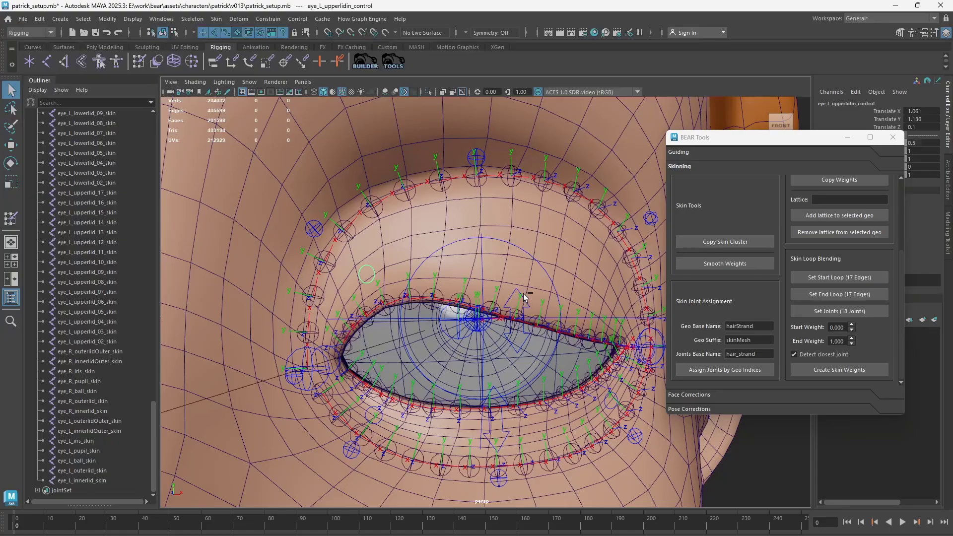
{"action": "left_click", "coordinate": [522, 294]}
{"action": "key", "text": "ctrl+z"}
{"action": "left_click_drag", "start_coordinate": [931, 111], "coordinate": [923, 127]}
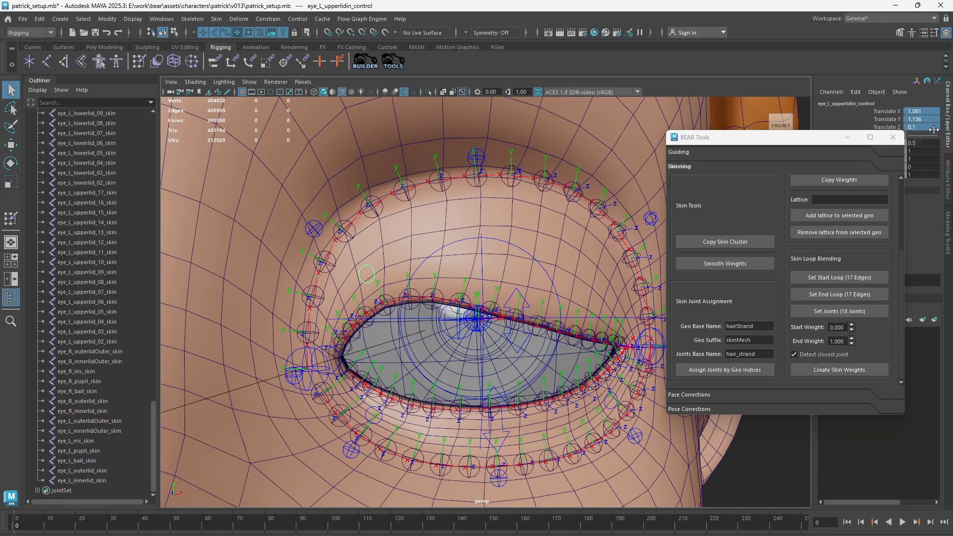
{"action": "type", "text": "0"}
{"action": "key", "text": "Return"}
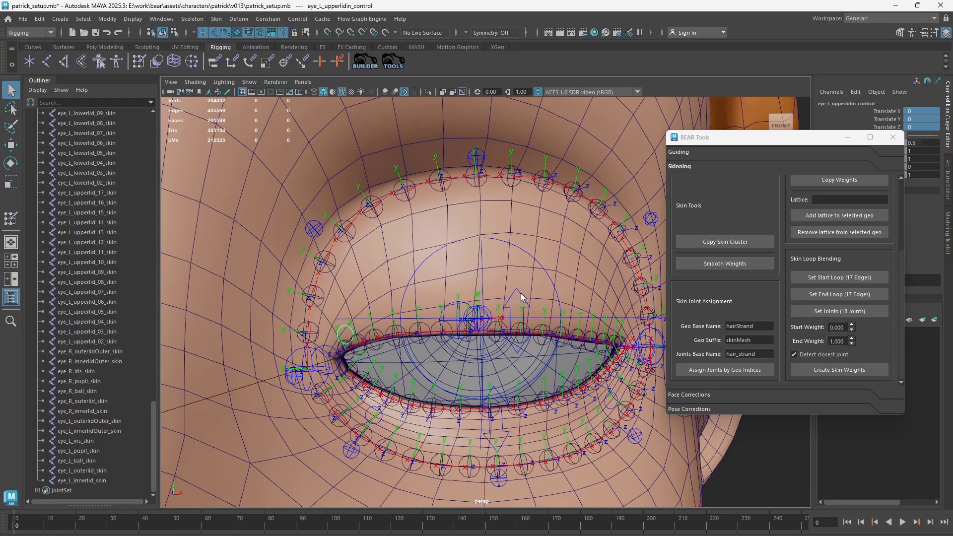
Raise eye_L_upperlid_control to test the open lid and reset its Translate X, Y and Z to 0.
{"action": "key", "text": "w"}
{"action": "left_click_drag", "start_coordinate": [515, 320], "coordinate": [532, 173]}
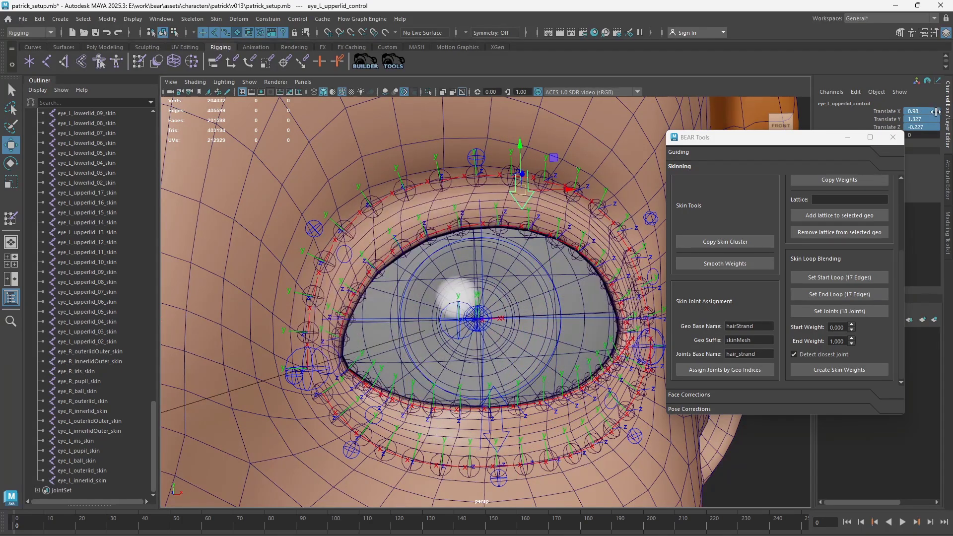
{"action": "type", "text": "0"}
{"action": "key", "text": "Return"}
Switch the body mesh to edge selection at the left lower lid and turn off the material display.
{"action": "left_click_drag", "start_coordinate": [486, 158], "coordinate": [504, 202], "text": "alt"}
{"action": "scroll", "coordinate": [512, 327], "scroll_direction": "up", "scroll_amount": 3}
{"action": "middle_click_drag", "start_coordinate": [516, 418], "coordinate": [488, 303], "text": "alt"}
{"action": "left_click", "coordinate": [512, 328]}
{"action": "right_click_drag", "start_coordinate": [477, 288], "coordinate": [485, 260]}
{"action": "scroll", "coordinate": [275, 254], "scroll_direction": "up", "scroll_amount": 1}
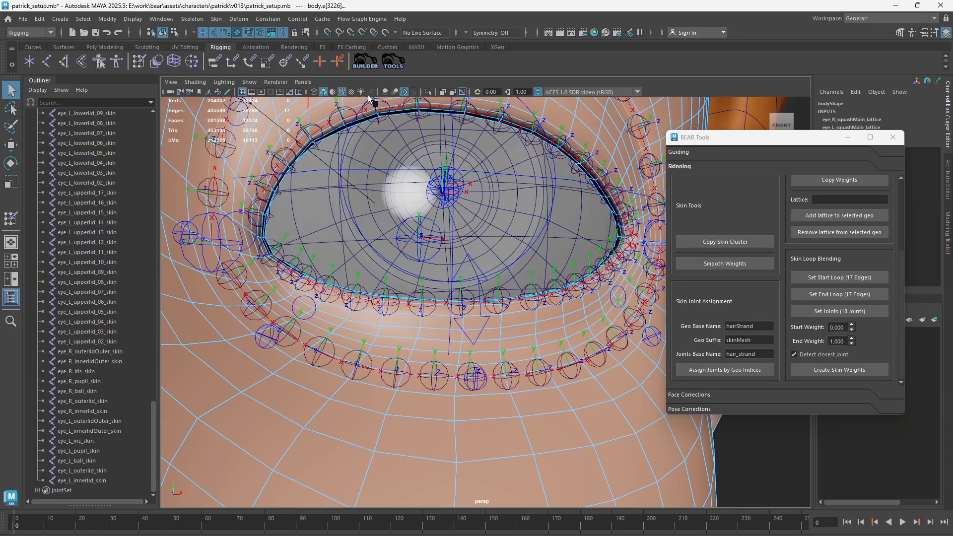
{"action": "left_click", "coordinate": [332, 92]}
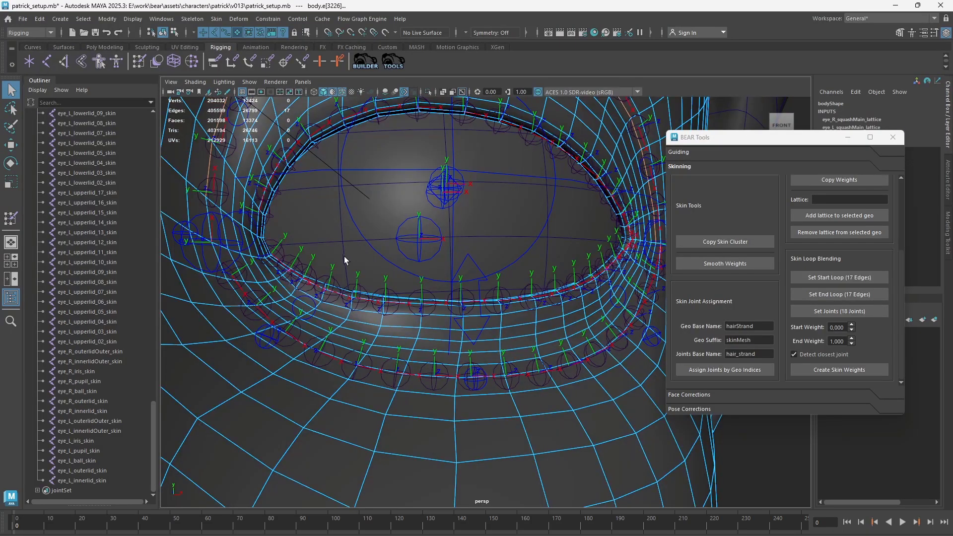
Select the 17-edge loop just below the lower lid rim from corner to corner on the body mesh.
{"action": "middle_click_drag", "start_coordinate": [344, 259], "coordinate": [362, 268], "text": "alt"}
{"action": "left_click_drag", "start_coordinate": [313, 263], "coordinate": [299, 269], "text": "alt"}
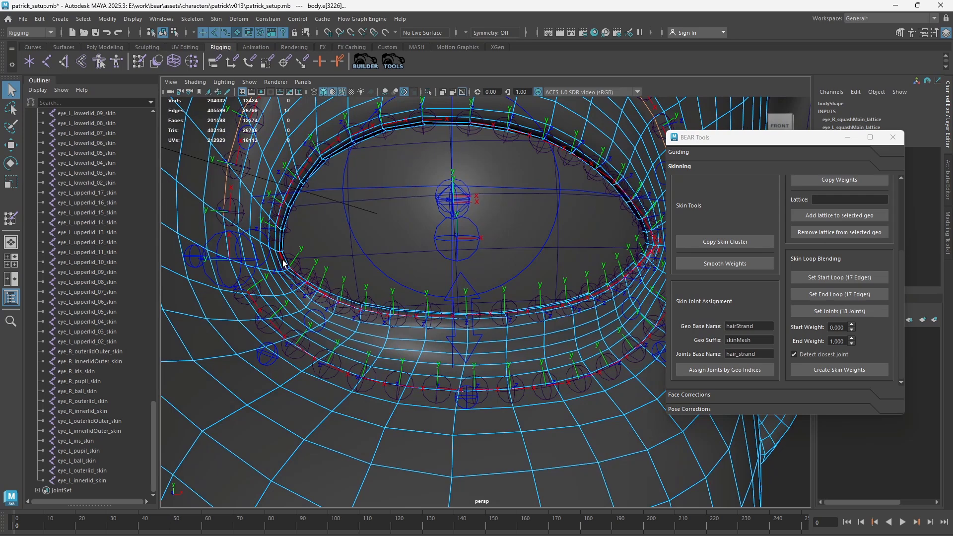
{"action": "left_click_drag", "start_coordinate": [435, 268], "coordinate": [618, 274], "text": "alt"}
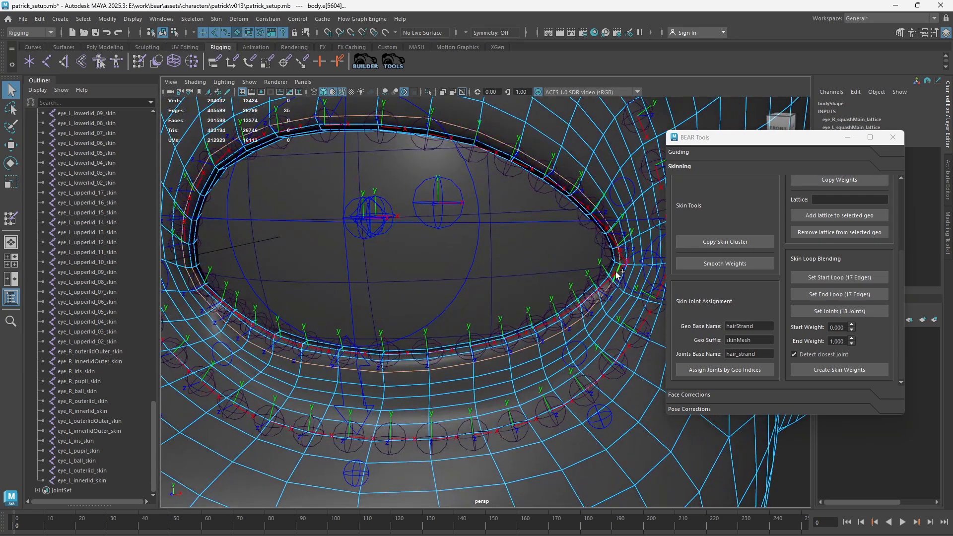
{"action": "left_click", "coordinate": [609, 272]}
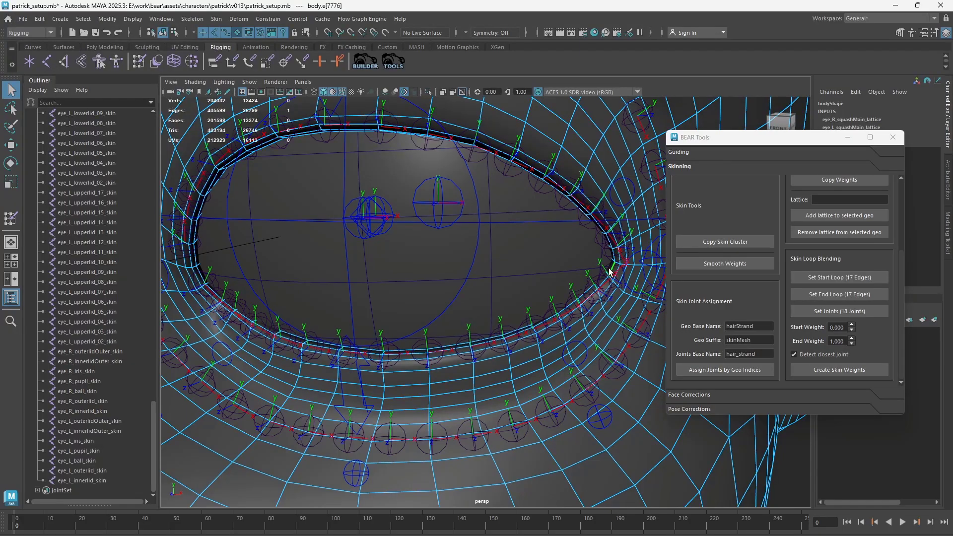
{"action": "double_click", "coordinate": [197, 278]}
{"action": "left_click_drag", "start_coordinate": [197, 278], "coordinate": [397, 298], "text": "alt"}
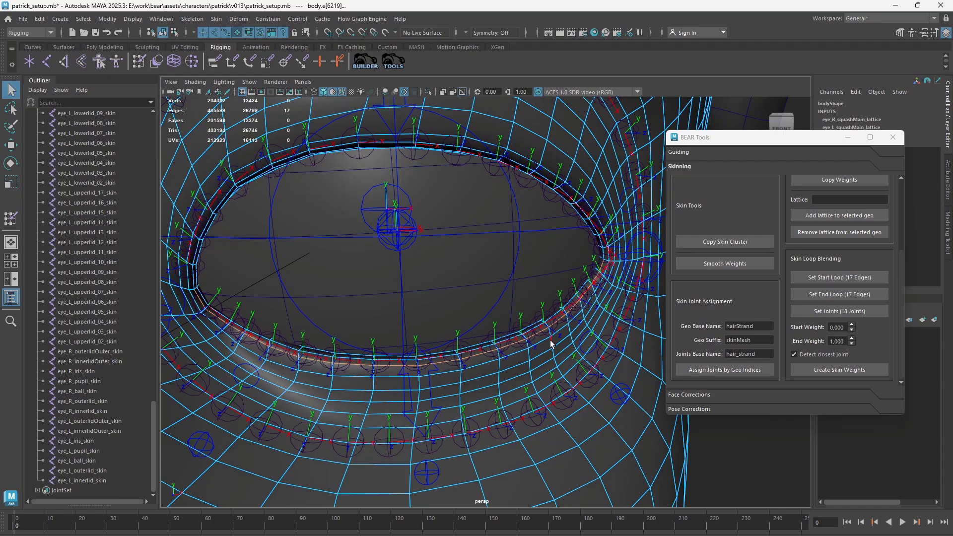
{"action": "left_click_drag", "start_coordinate": [443, 363], "coordinate": [524, 327], "text": "alt"}
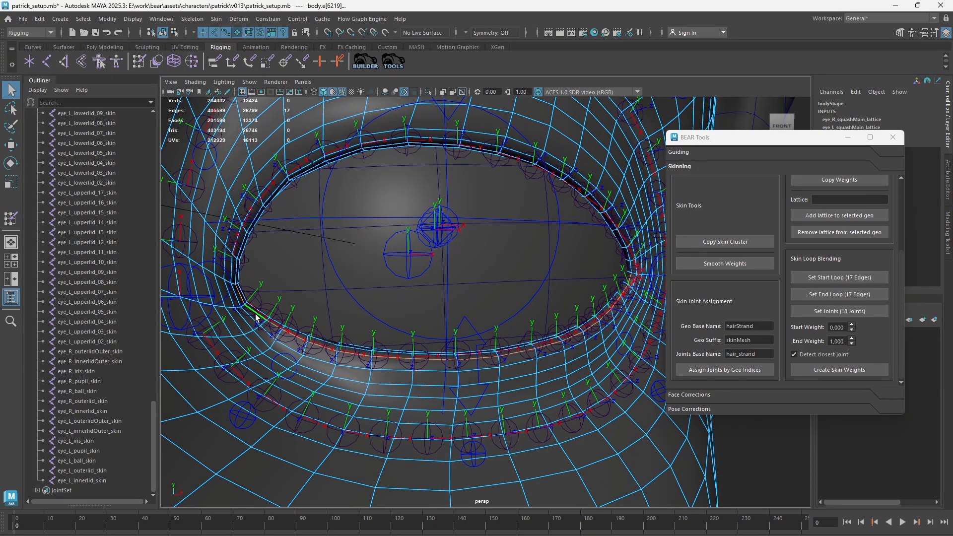
{"action": "left_click_drag", "start_coordinate": [535, 374], "coordinate": [540, 372], "text": "alt"}
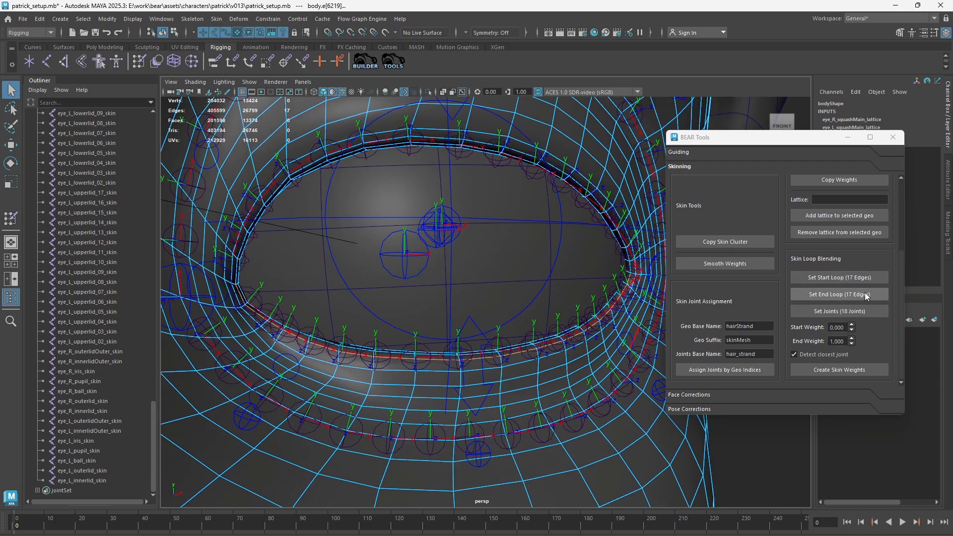
Select the body mesh's edge loop along the outer lower lid joints.
{"action": "left_click_drag", "start_coordinate": [535, 302], "coordinate": [575, 327], "text": "alt"}
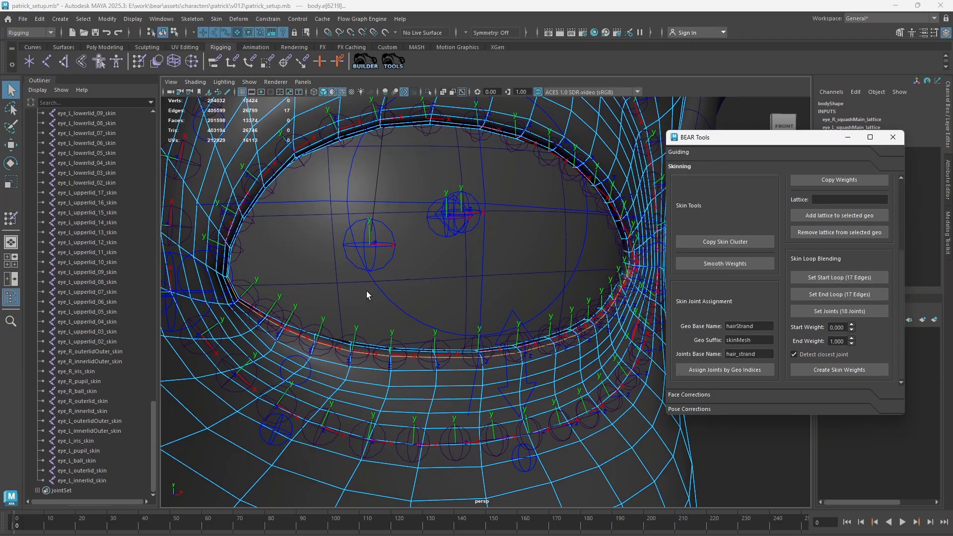
{"action": "left_click_drag", "start_coordinate": [299, 300], "coordinate": [224, 286], "text": "alt"}
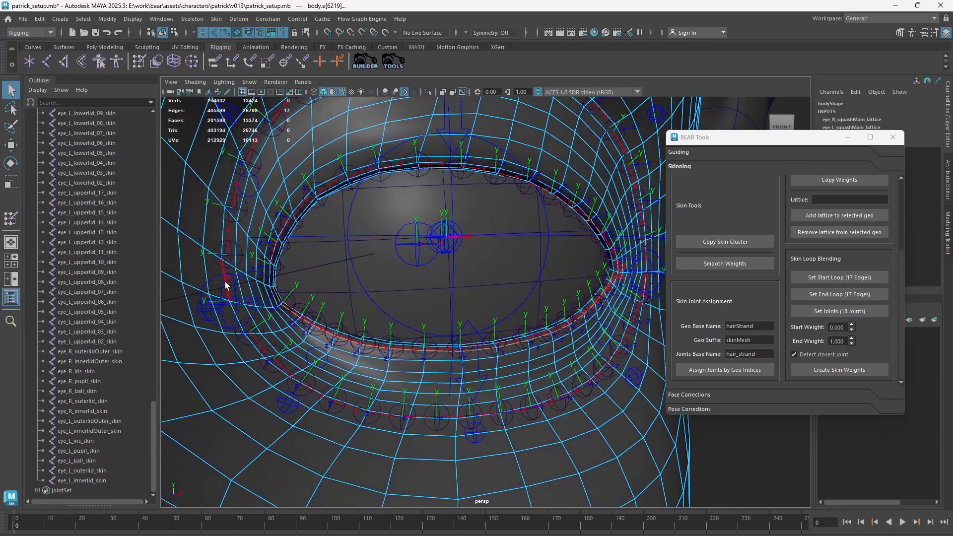
{"action": "left_click_drag", "start_coordinate": [489, 319], "coordinate": [606, 281], "text": "alt"}
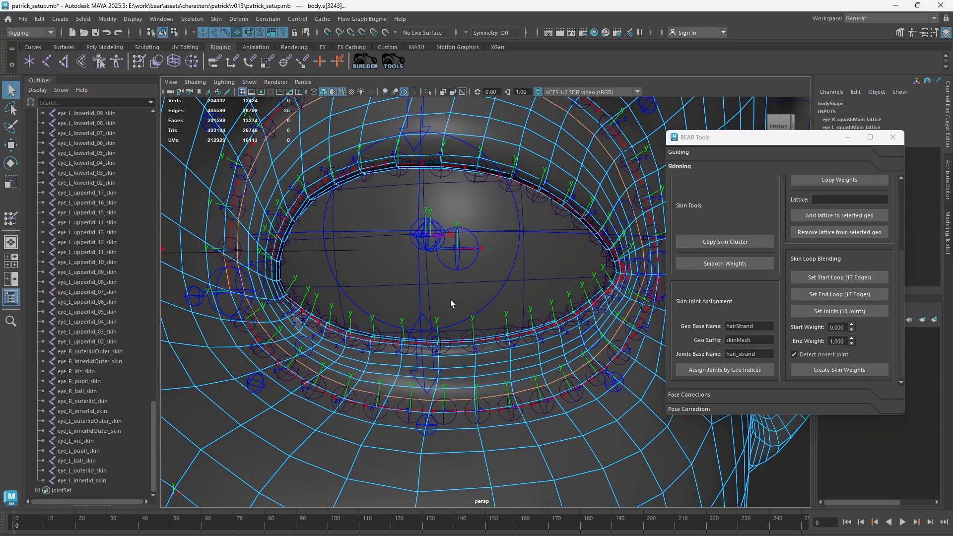
Select the edge loop along the left eye's lower outer eyelid joints and set it as the end loop for skin blending.
{"action": "left_click", "coordinate": [241, 282], "text": "ctrl"}
{"action": "left_click_drag", "start_coordinate": [336, 251], "coordinate": [402, 295], "text": "alt"}
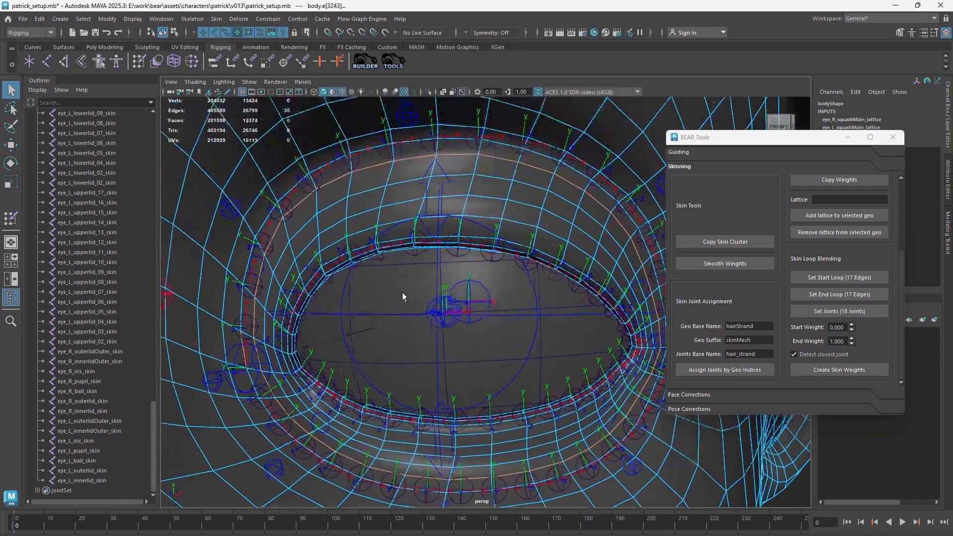
{"action": "left_click_drag", "start_coordinate": [430, 198], "coordinate": [644, 335], "text": "alt"}
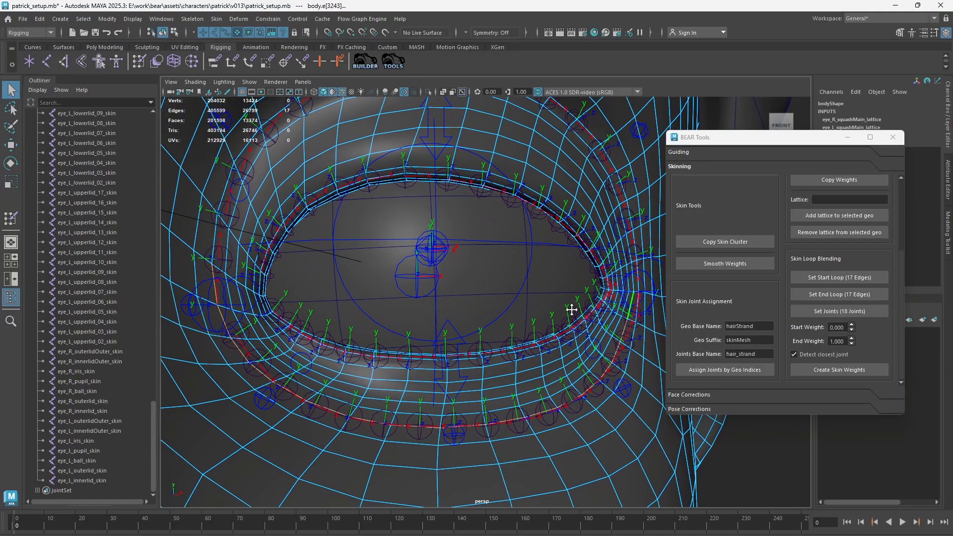
{"action": "left_click", "coordinate": [847, 295]}
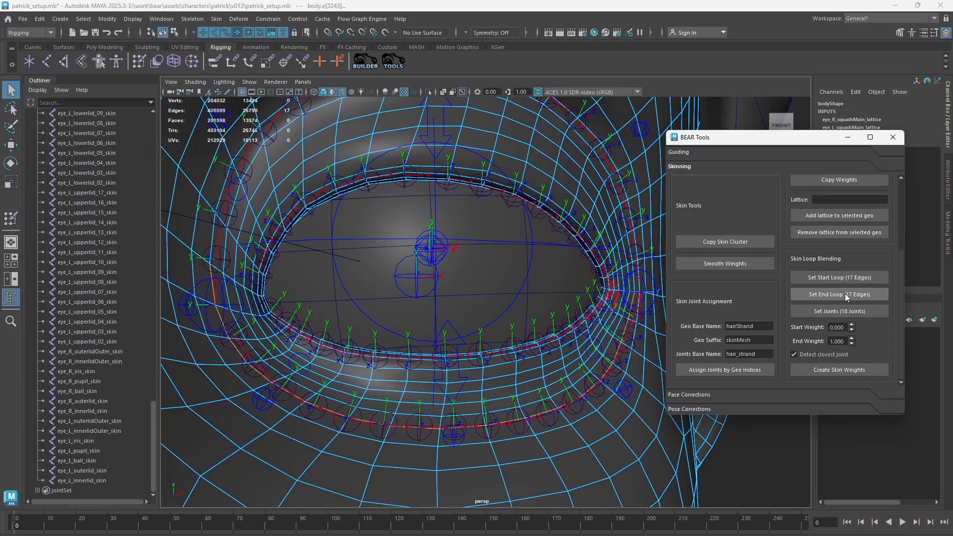
Select the joints eye_L_lowerlidOuter_17_skin through eye_L_lowerlidOuter_02_skin.
{"action": "left_click_drag", "start_coordinate": [478, 297], "coordinate": [489, 305], "text": "alt"}
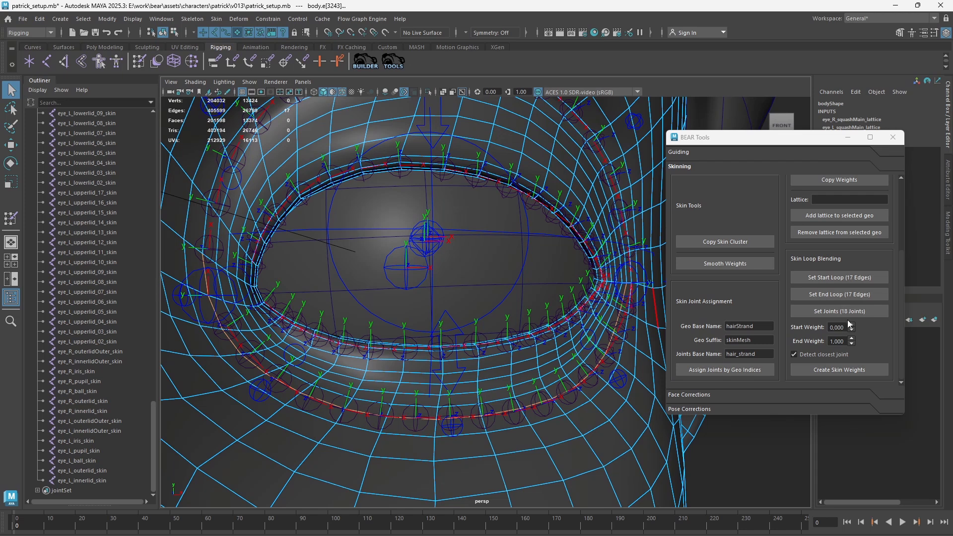
{"action": "left_click", "coordinate": [105, 342]}
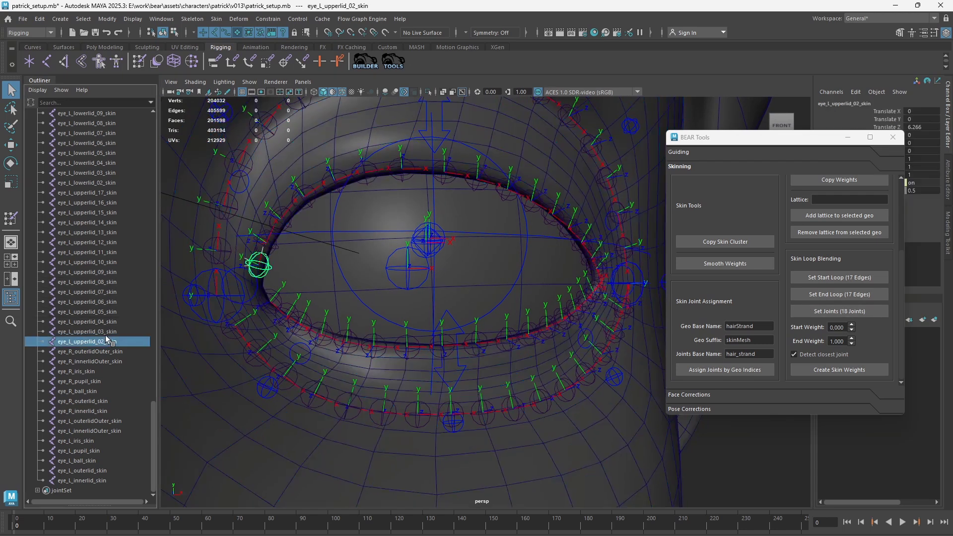
{"action": "scroll", "coordinate": [105, 335], "scroll_direction": "up", "scroll_amount": 10}
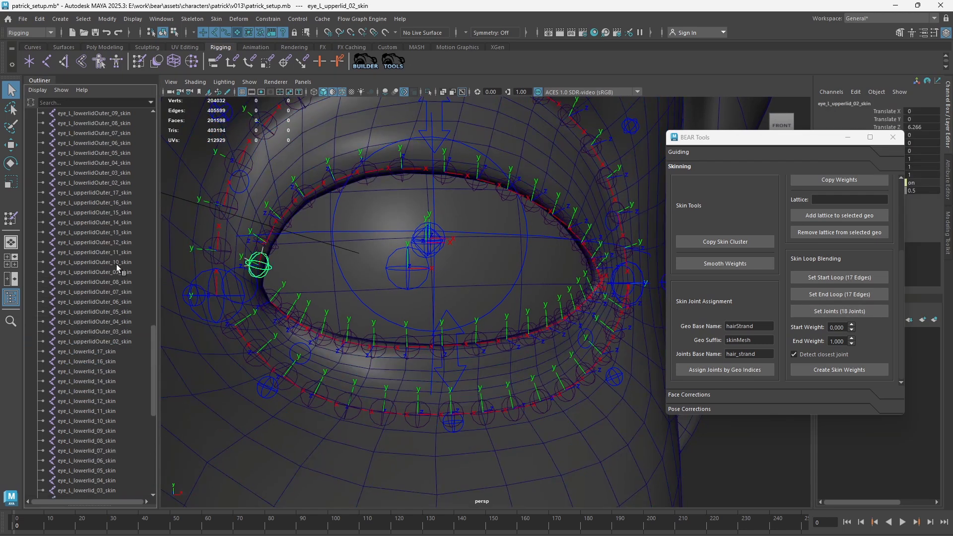
{"action": "left_click", "coordinate": [338, 399]}
{"action": "scroll", "coordinate": [97, 233], "scroll_direction": "up", "scroll_amount": 2}
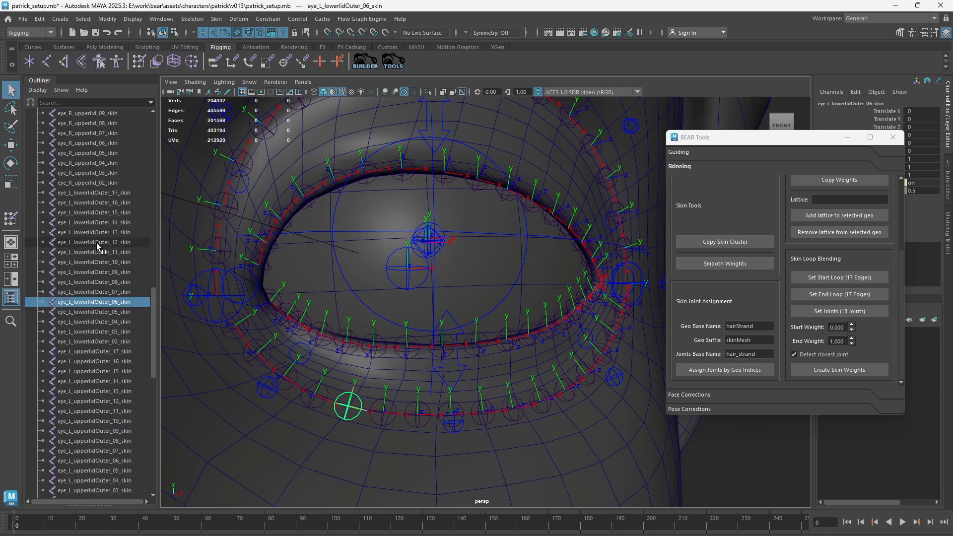
{"action": "left_click", "coordinate": [101, 192]}
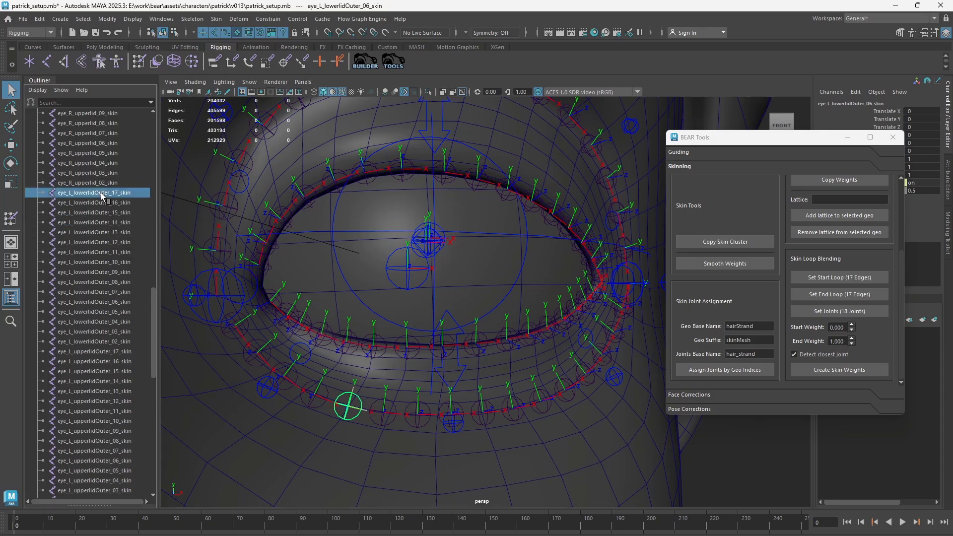
{"action": "left_click_drag", "start_coordinate": [100, 193], "coordinate": [110, 342]}
Add eye_L_innerlidOuter_skin and eye_L_outerlidOuter_skin to the joint selection and create the skin weights between the loops.
{"action": "scroll", "coordinate": [101, 362], "scroll_direction": "down", "scroll_amount": 15}
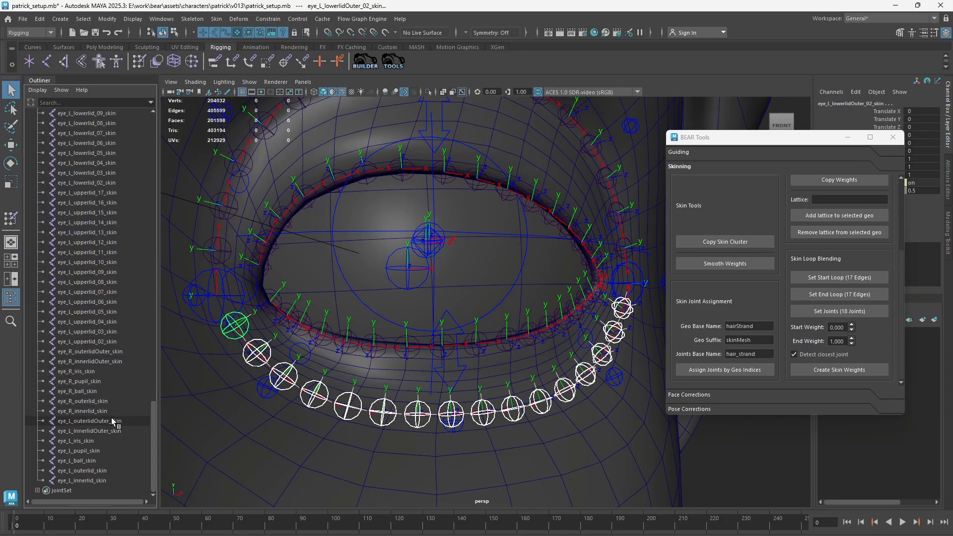
{"action": "left_click", "coordinate": [108, 430]}
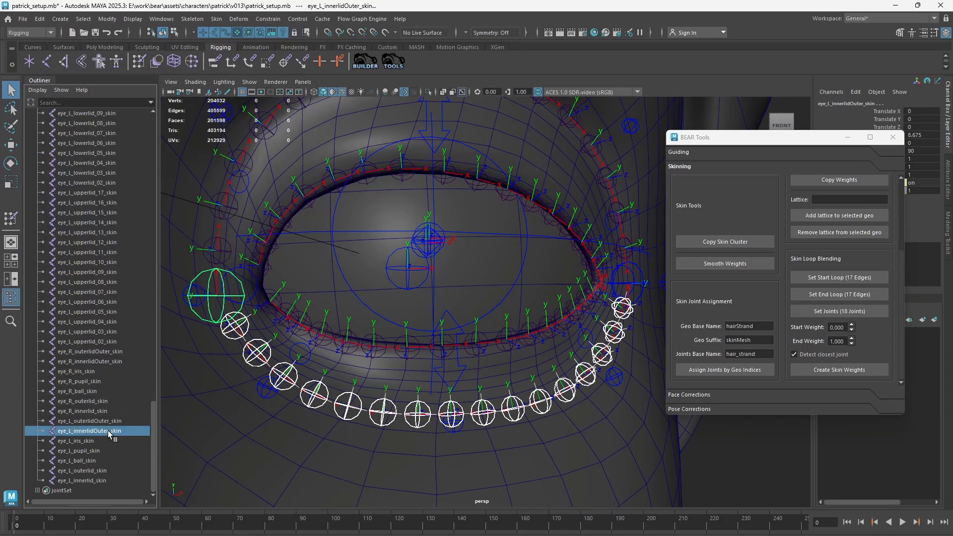
{"action": "left_click", "coordinate": [109, 422], "text": "ctrl"}
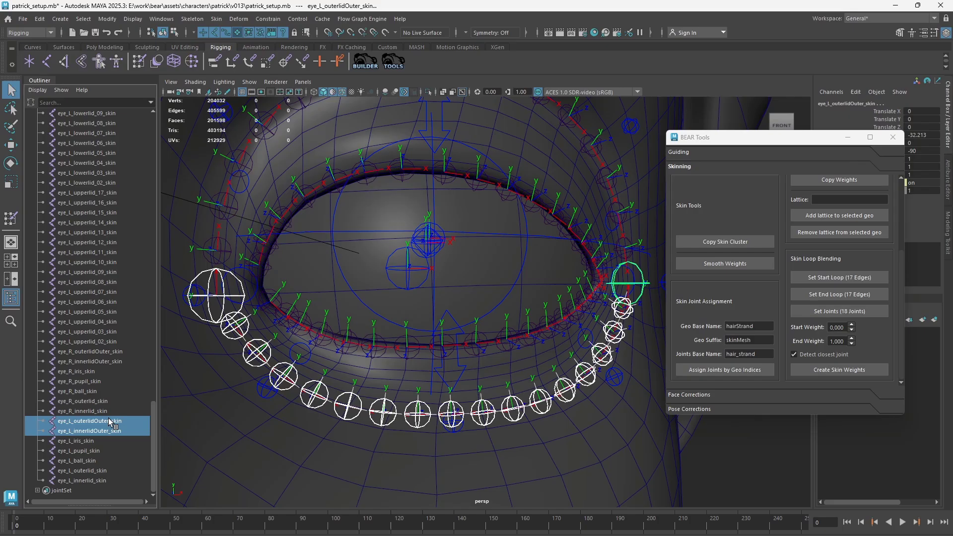
{"action": "left_click", "coordinate": [852, 372]}
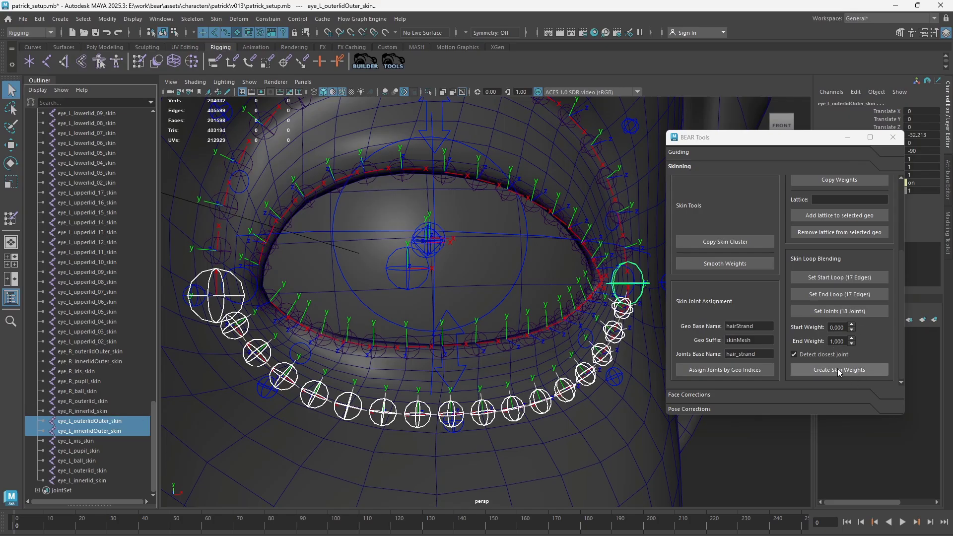
{"action": "left_click", "coordinate": [837, 369]}
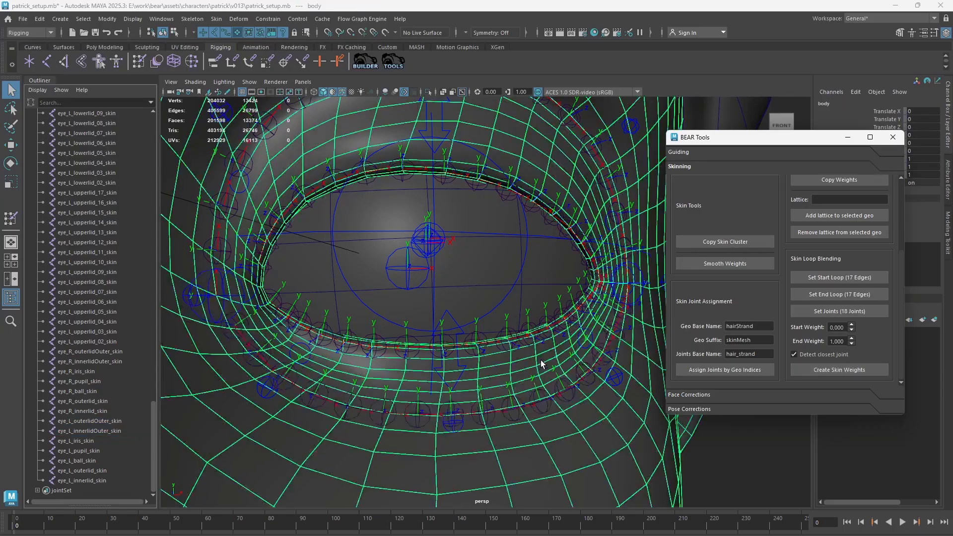
Try raising eye_L_lowerlid_control to test the new lower lid weights, and undo the move.
{"action": "left_click", "coordinate": [511, 365]}
{"action": "left_click", "coordinate": [460, 327]}
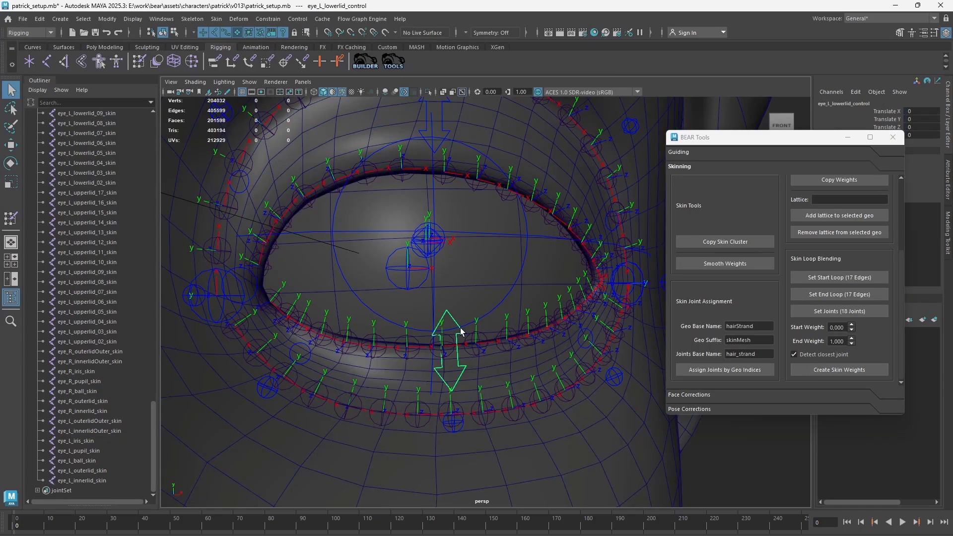
{"action": "key", "text": "w"}
{"action": "left_click_drag", "start_coordinate": [445, 361], "coordinate": [440, 215]}
{"action": "key", "text": "ctrl+z"}
Show the full character with its materials and raise eye_L_lowerlid_control over the eyeball to test the deformation.
{"action": "left_click", "coordinate": [333, 91]}
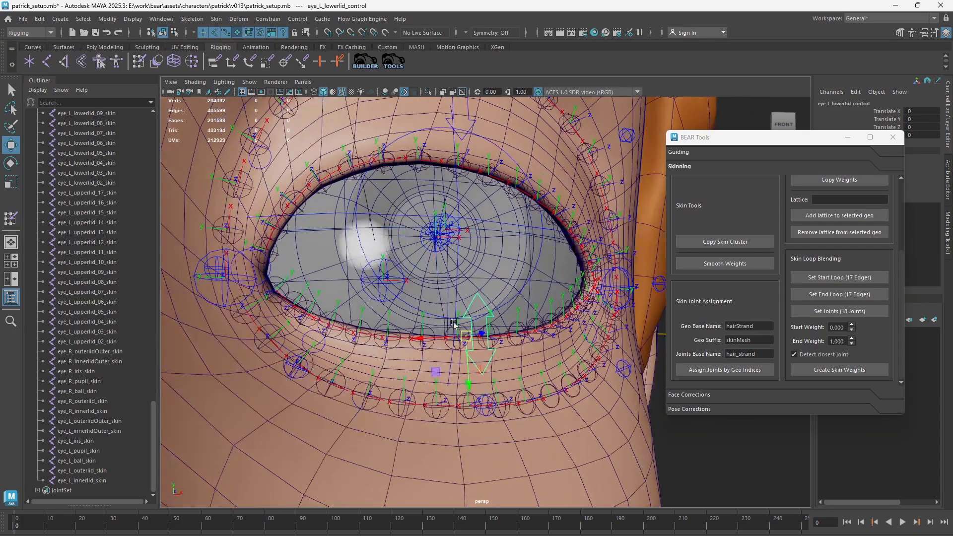
{"action": "left_click_drag", "start_coordinate": [443, 378], "coordinate": [420, 230]}
{"action": "scroll", "coordinate": [420, 230], "scroll_direction": "up", "scroll_amount": 8}
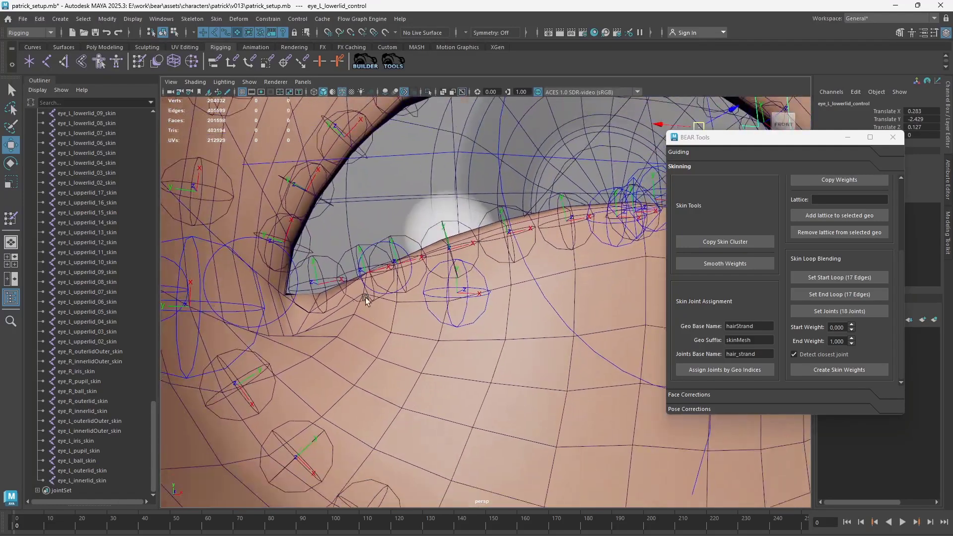
Open the Paint Skin Weights tool on the body and examine the influence of eye_L_upperlid_03_skin around the inner eye corner.
{"action": "key", "text": "q"}
{"action": "left_click", "coordinate": [430, 336]}
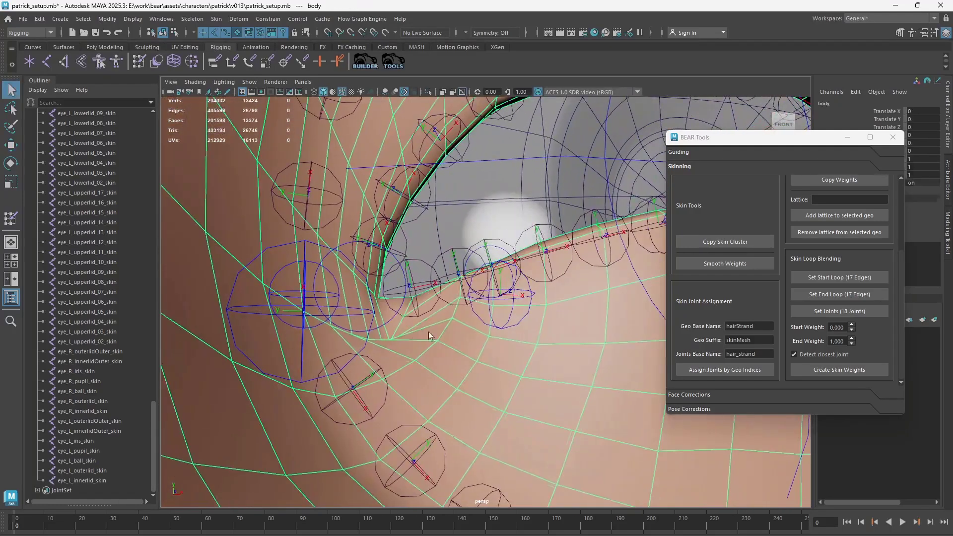
{"action": "left_click", "coordinate": [144, 63]}
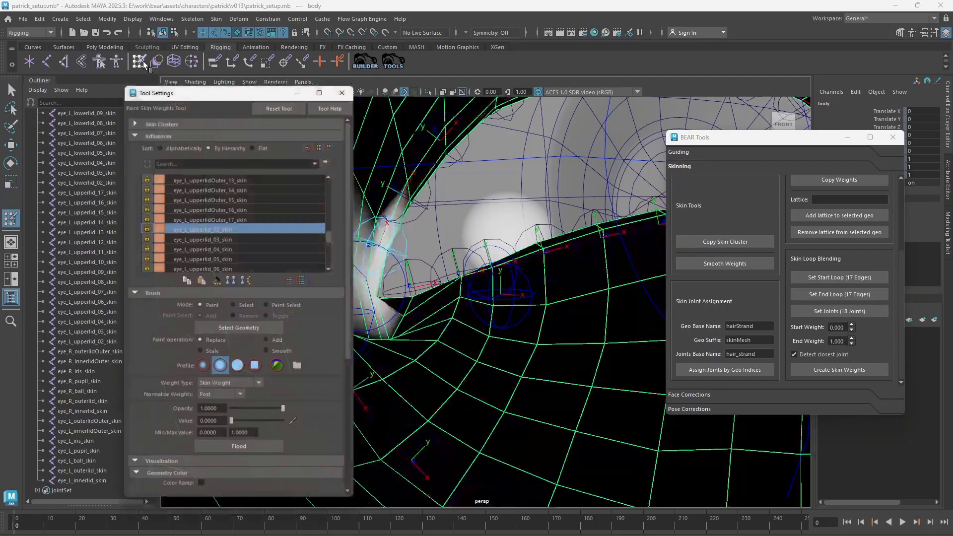
{"action": "left_click_drag", "start_coordinate": [411, 298], "coordinate": [472, 278], "text": "alt"}
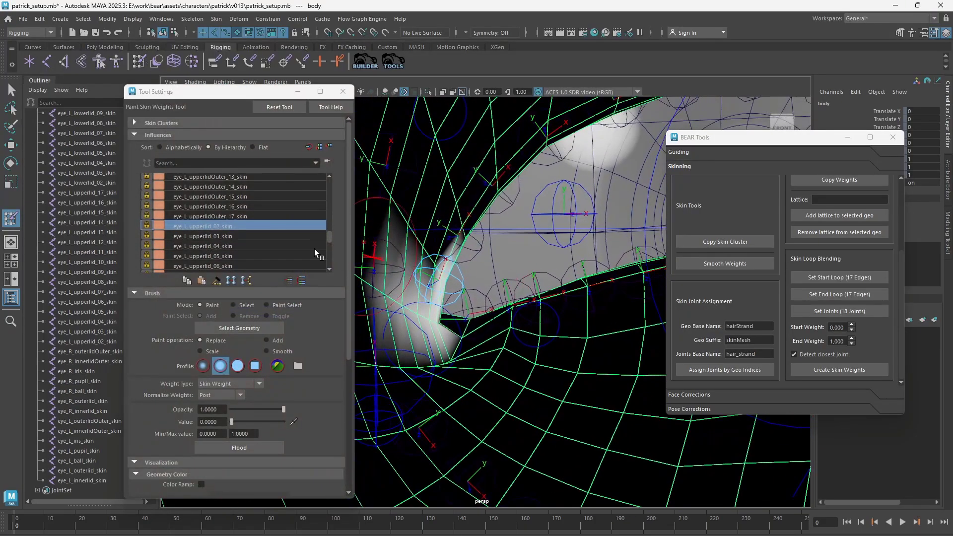
{"action": "left_click", "coordinate": [219, 236]}
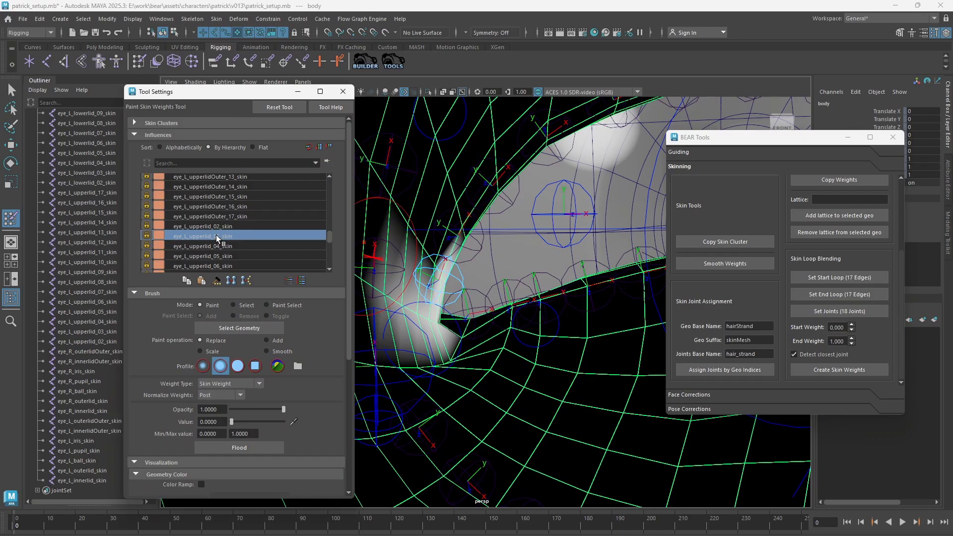
{"action": "scroll", "coordinate": [218, 235], "scroll_direction": "up", "scroll_amount": 2}
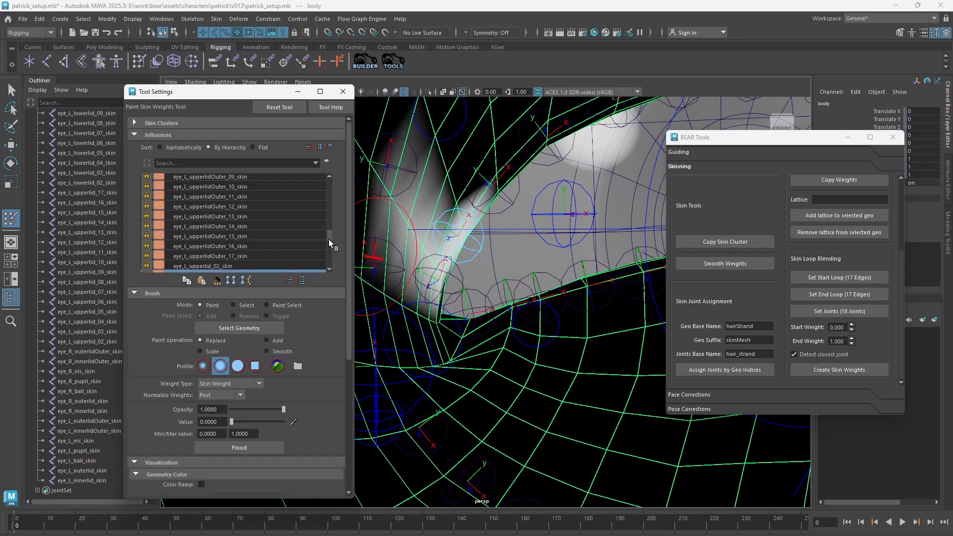
{"action": "scroll", "coordinate": [300, 233], "scroll_direction": "up", "scroll_amount": 4}
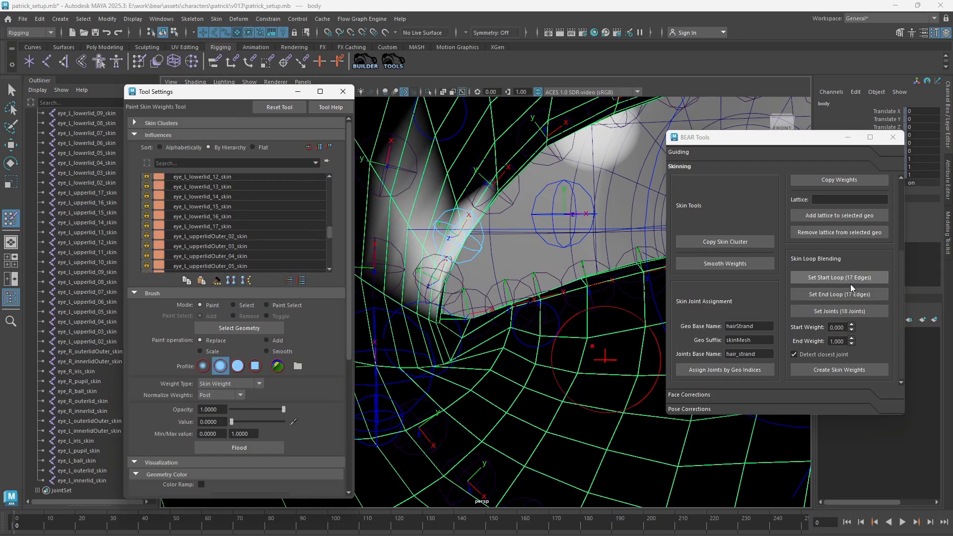
Examine the weights of eye_L_upperlid_17_skin and eye_L_upperlid_16_skin, and leave the weight painting tool.
{"action": "scroll", "coordinate": [261, 233], "scroll_direction": "down", "scroll_amount": 6}
{"action": "scroll", "coordinate": [262, 241], "scroll_direction": "down", "scroll_amount": 10}
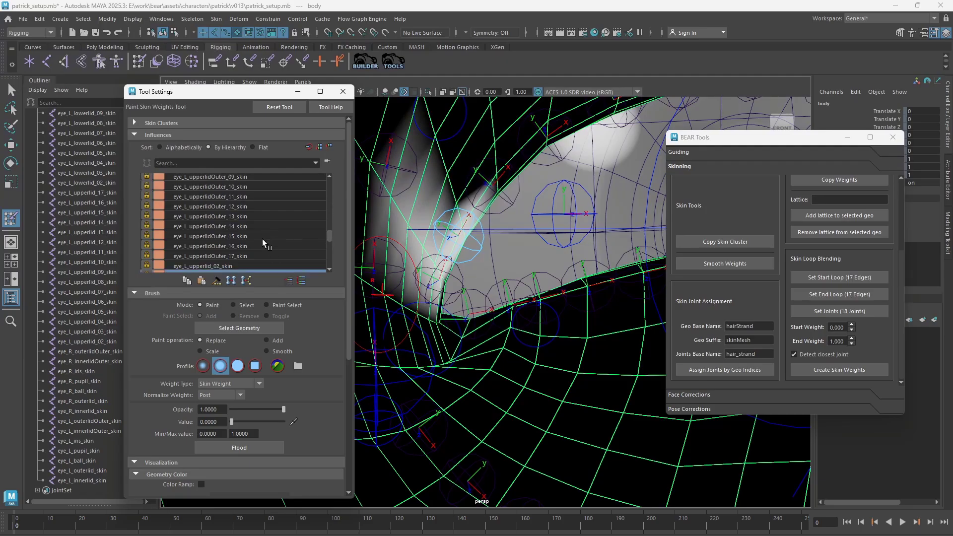
{"action": "scroll", "coordinate": [262, 247], "scroll_direction": "down", "scroll_amount": 4}
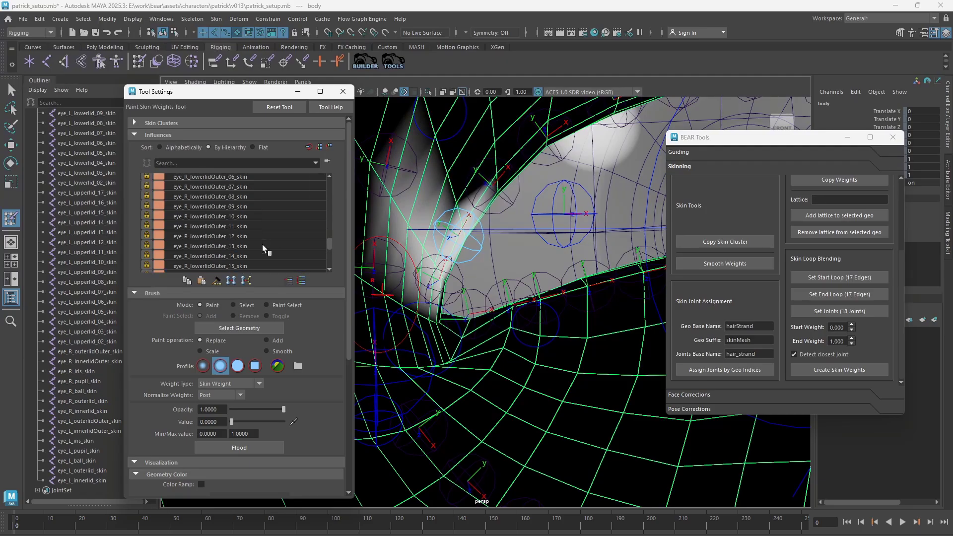
{"action": "scroll", "coordinate": [262, 248], "scroll_direction": "up", "scroll_amount": 5}
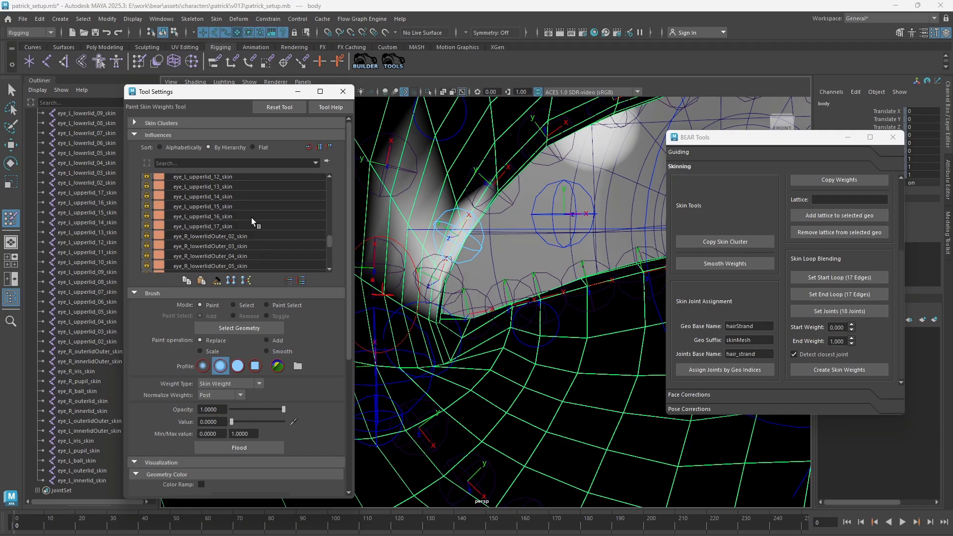
{"action": "scroll", "coordinate": [251, 225], "scroll_direction": "up", "scroll_amount": 2}
{"action": "left_click", "coordinate": [252, 245]}
{"action": "left_click", "coordinate": [254, 235]}
{"action": "key", "text": "q"}
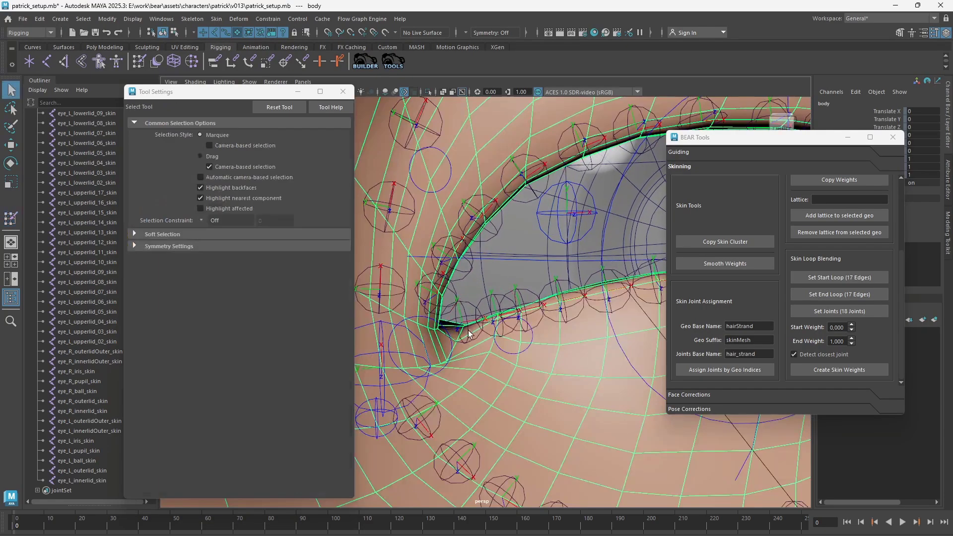
Move eye_L_lowerlidin_control along the lower lid to test the deformation near the inner eye corner.
{"action": "left_click", "coordinate": [443, 326]}
{"action": "key", "text": "w"}
{"action": "scroll", "coordinate": [461, 322], "scroll_direction": "down", "scroll_amount": 1}
{"action": "middle_click_drag", "start_coordinate": [519, 339], "coordinate": [519, 326], "text": "alt"}
{"action": "key", "text": "q"}
{"action": "left_click", "coordinate": [518, 326]}
{"action": "key", "text": "w"}
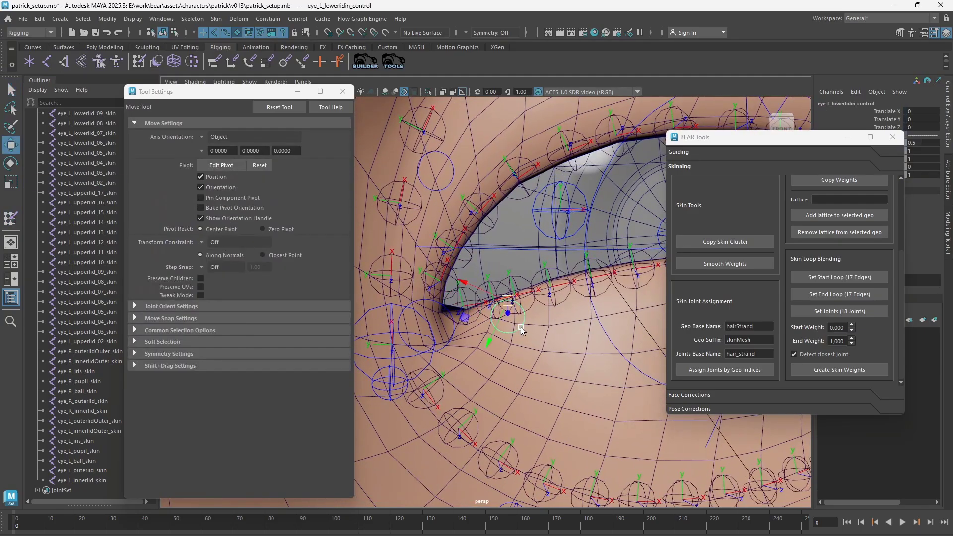
{"action": "scroll", "coordinate": [506, 308], "scroll_direction": "down", "scroll_amount": 2}
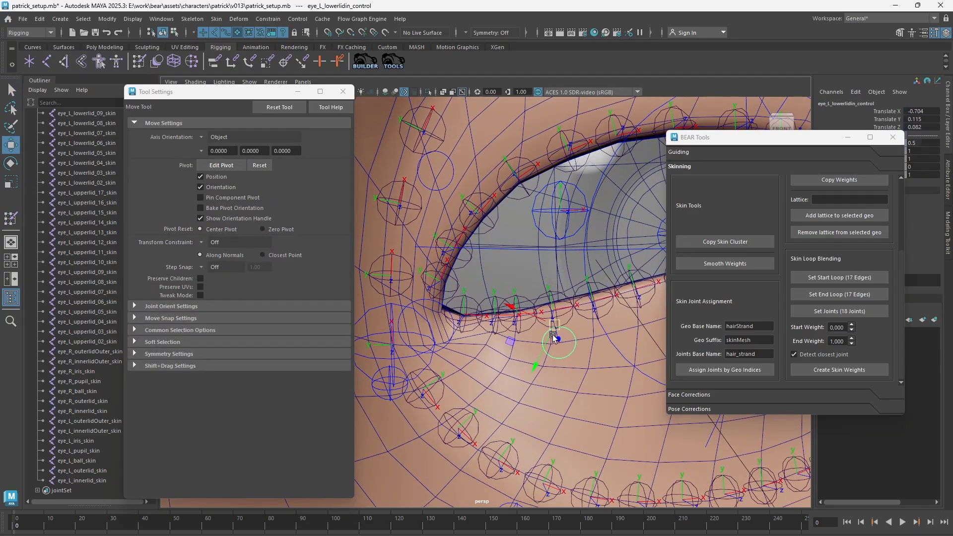
Reset the X, Y and Z translation of eye_L_lowerlid_control to 0.
{"action": "scroll", "coordinate": [562, 287], "scroll_direction": "down", "scroll_amount": 1}
{"action": "key", "text": "q"}
{"action": "left_click_drag", "start_coordinate": [562, 285], "coordinate": [557, 283], "text": "alt"}
{"action": "scroll", "coordinate": [559, 281], "scroll_direction": "up", "scroll_amount": 1}
{"action": "left_click", "coordinate": [566, 270]}
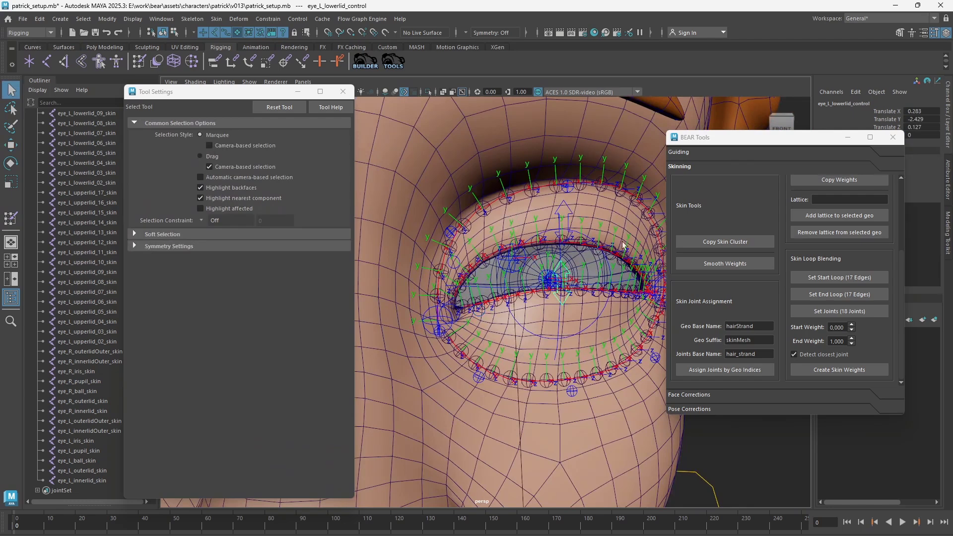
{"action": "left_click_drag", "start_coordinate": [934, 109], "coordinate": [935, 132]}
{"action": "type", "text": "0"}
{"action": "key", "text": "Return"}
Reopen the Paint Skin Weights tool on the body near the inner eye corner and enlarge the influence list.
{"action": "scroll", "coordinate": [492, 342], "scroll_direction": "up", "scroll_amount": 4}
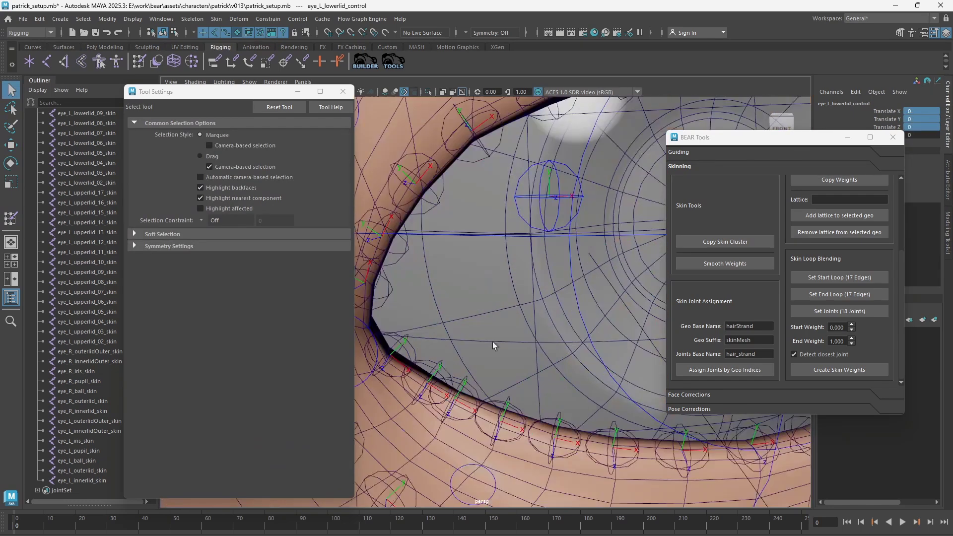
{"action": "left_click", "coordinate": [515, 316]}
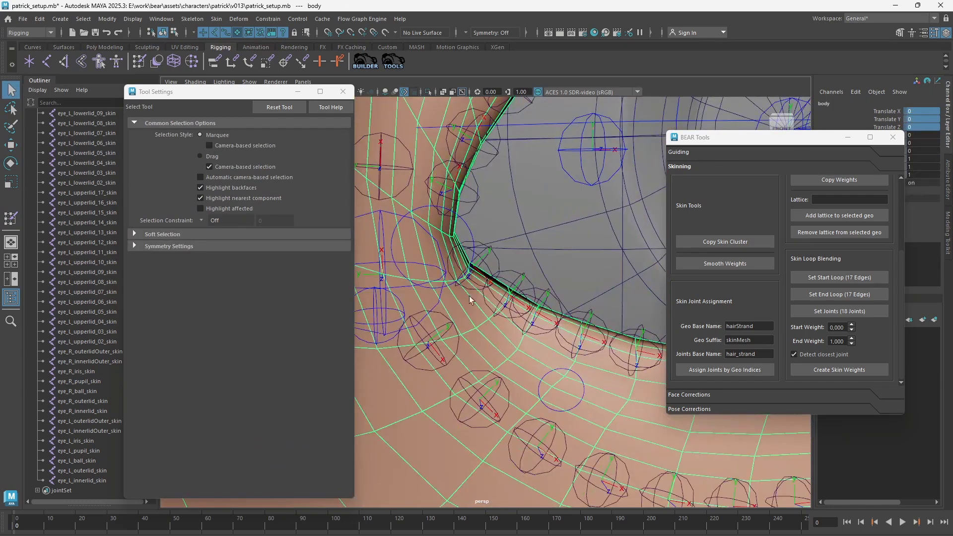
{"action": "left_click", "coordinate": [11, 218]}
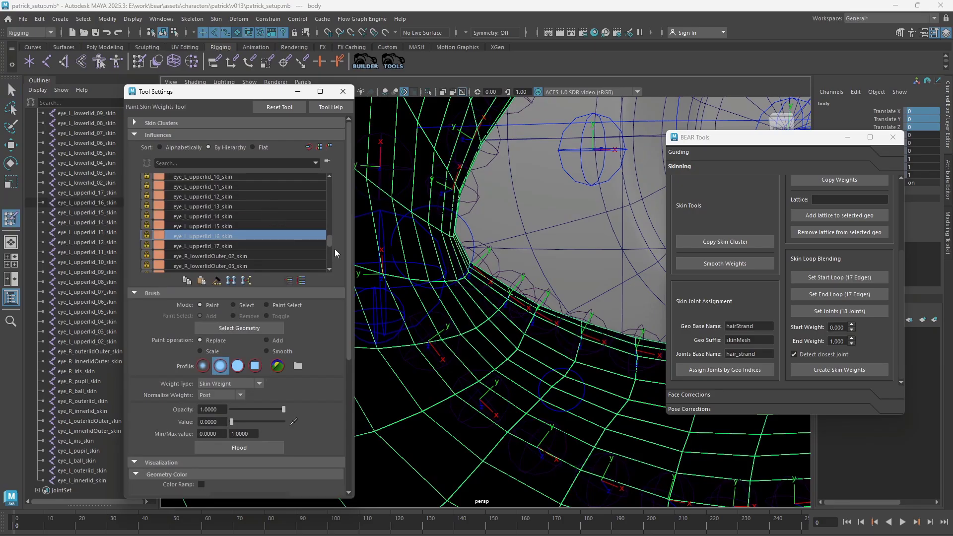
{"action": "left_click", "coordinate": [318, 147]}
{"action": "left_click", "coordinate": [318, 147]}
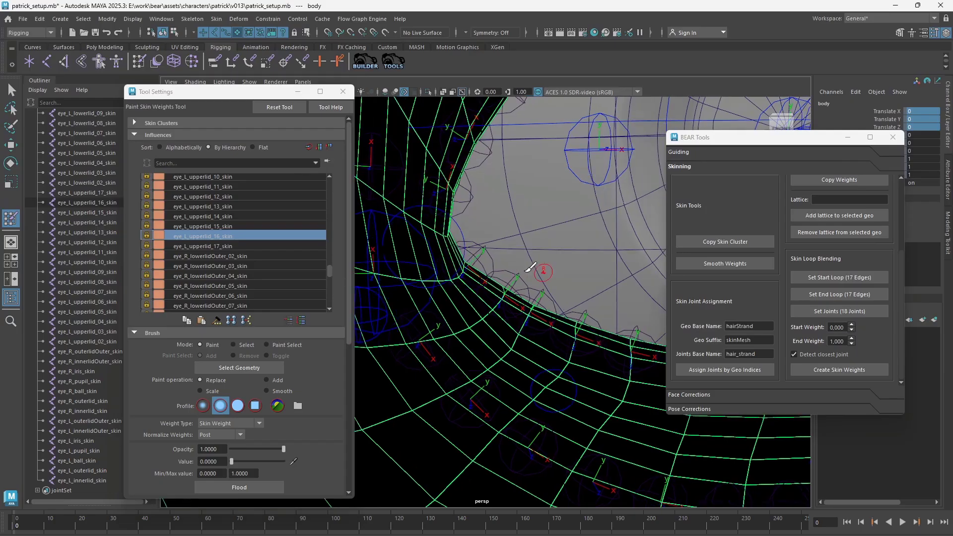
Select the eye_L_lowerlid_02_skin joint at the inner eye corner and open the Paint Skin Weights tool in Paint mode.
{"action": "key", "text": "q"}
{"action": "left_click", "coordinate": [479, 249]}
{"action": "key", "text": "w"}
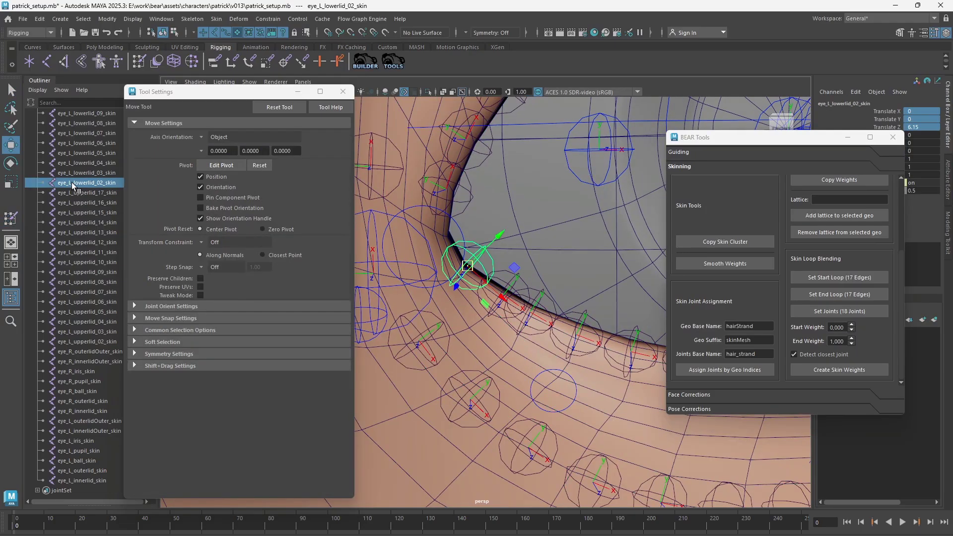
{"action": "left_click", "coordinate": [140, 61]}
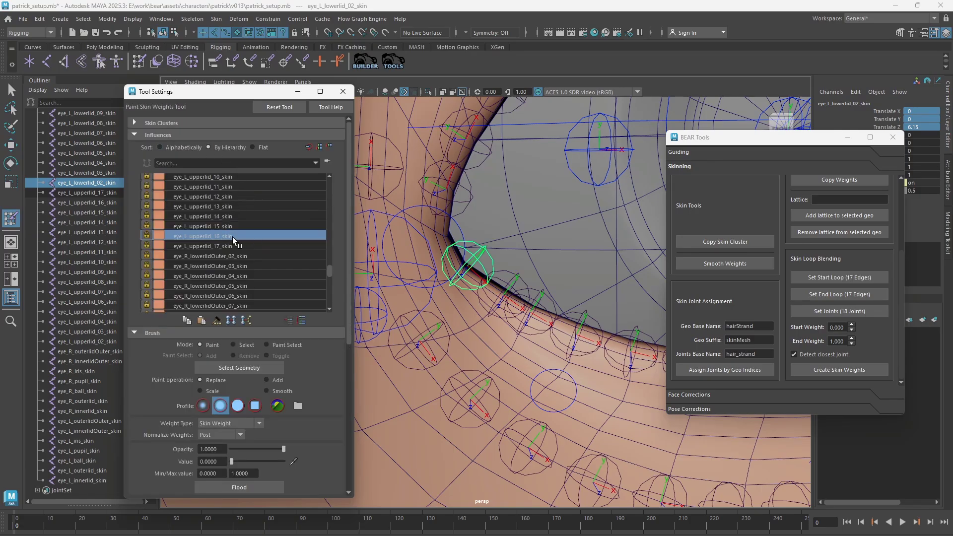
{"action": "left_click", "coordinate": [233, 345]}
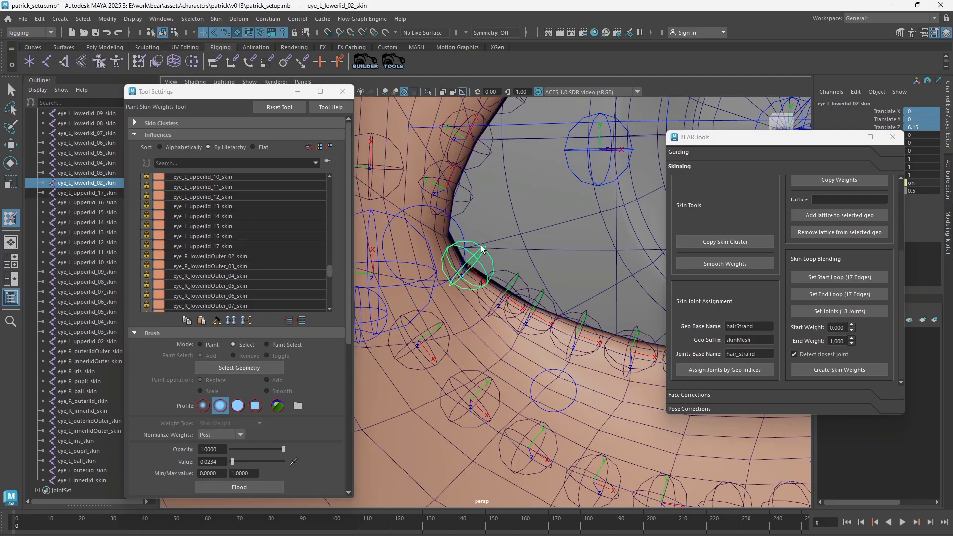
{"action": "left_click", "coordinate": [210, 344]}
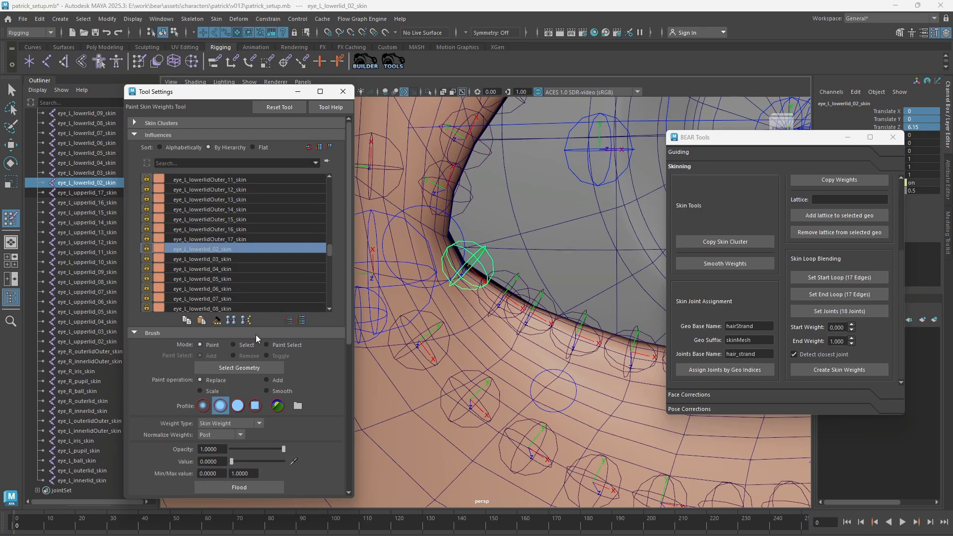
Copy the selected joint's name, filter the influence list by eye_L_lowerlid_02_skin, and select that influence.
{"action": "double_click", "coordinate": [863, 104]}
{"action": "key", "text": "ctrl+c"}
{"action": "left_click", "coordinate": [197, 163]}
{"action": "key", "text": "ctrl+v"}
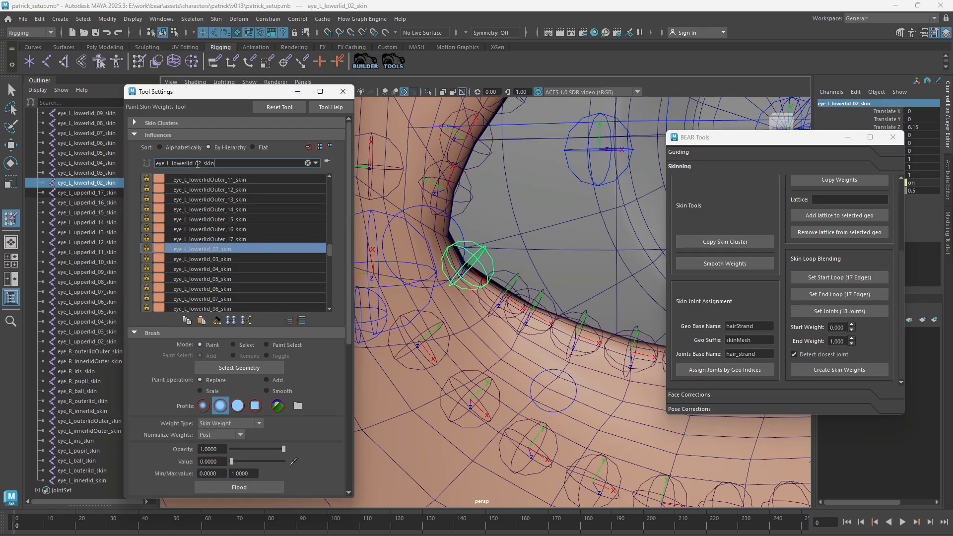
{"action": "left_click", "coordinate": [196, 179]}
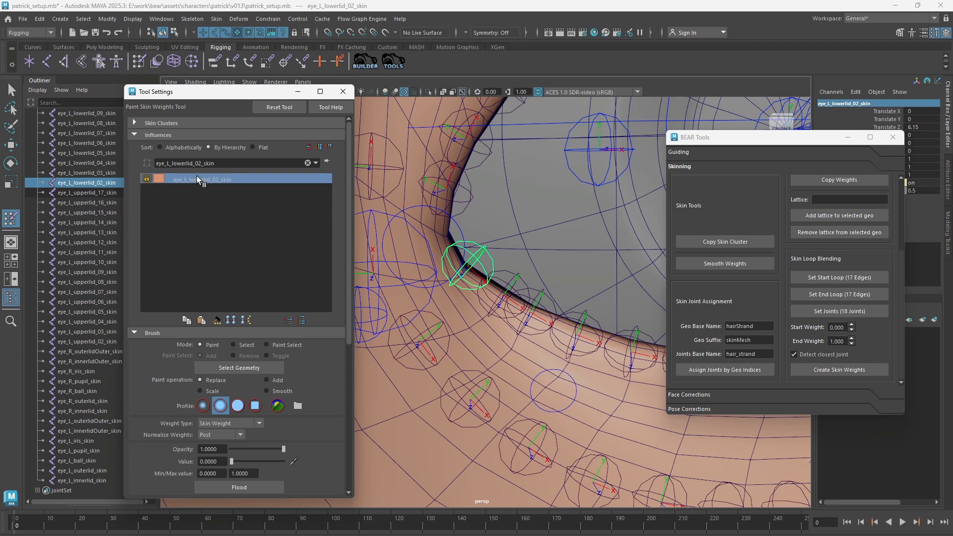
Select the body mesh and reopen Paint Skin Weights to display the eye_L_lowerlid_02_skin weights.
{"action": "left_click", "coordinate": [11, 90]}
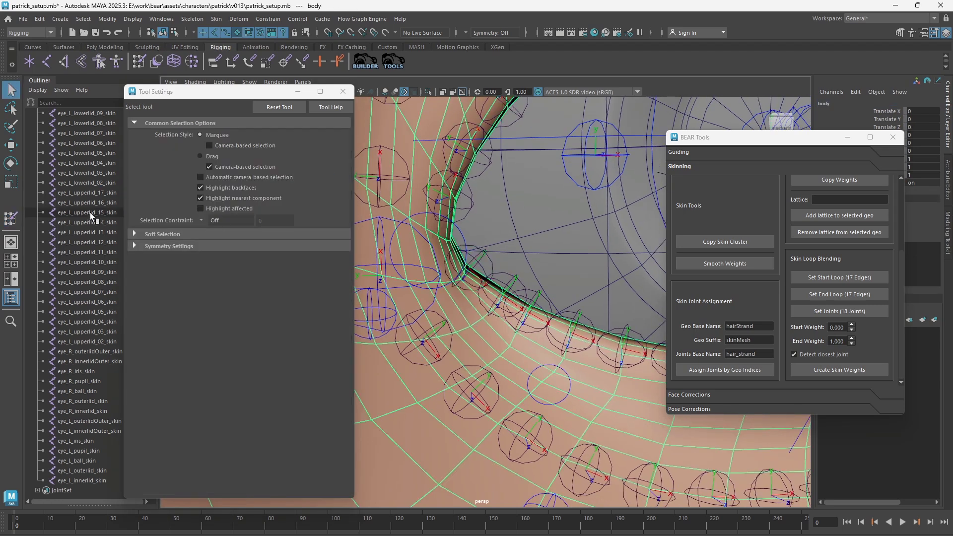
{"action": "left_click", "coordinate": [11, 218]}
{"action": "left_click_drag", "start_coordinate": [481, 282], "coordinate": [515, 282], "text": "alt"}
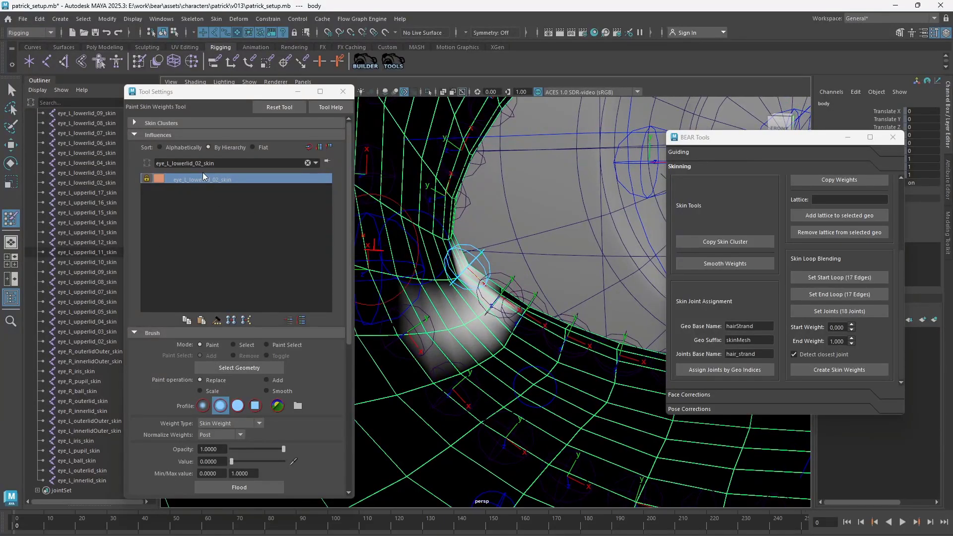
Replace the influence filter with lowerlid and narrow it to L_lowerlid.
{"action": "double_click", "coordinate": [224, 163]}
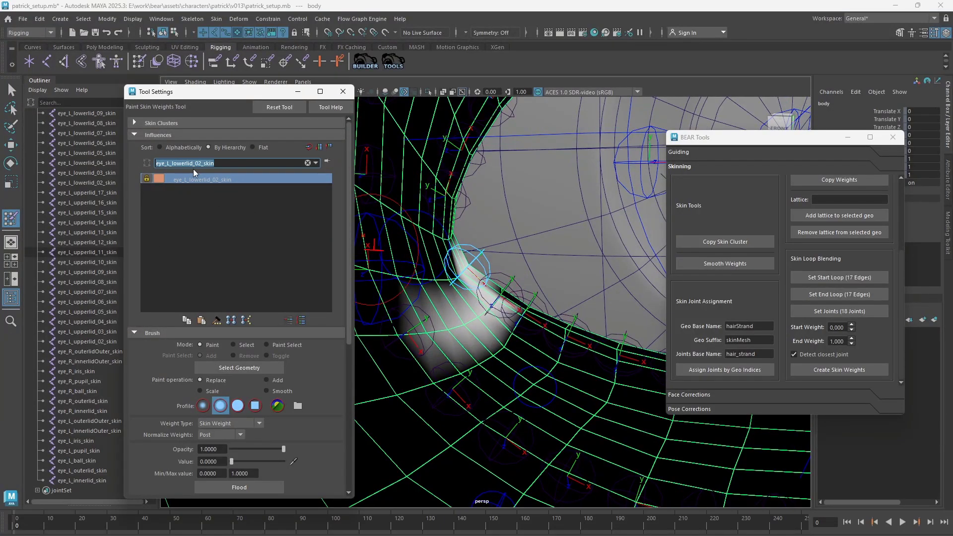
{"action": "key", "text": "Return"}
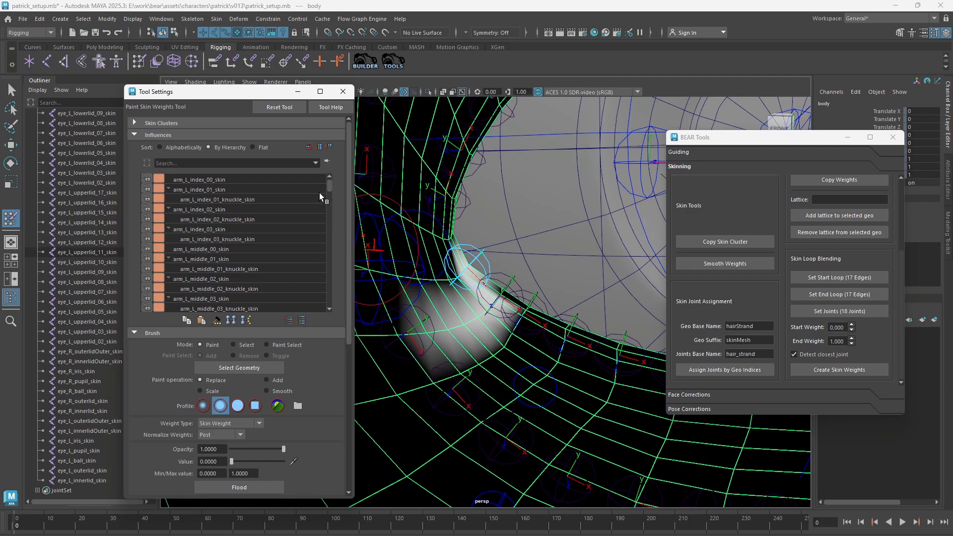
{"action": "left_click_drag", "start_coordinate": [329, 185], "coordinate": [333, 272]}
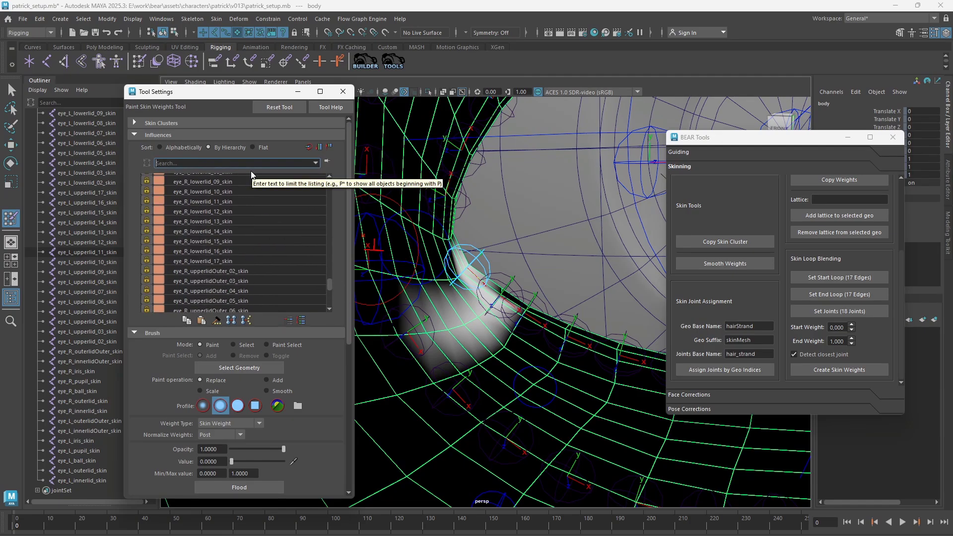
{"action": "key", "text": "Return"}
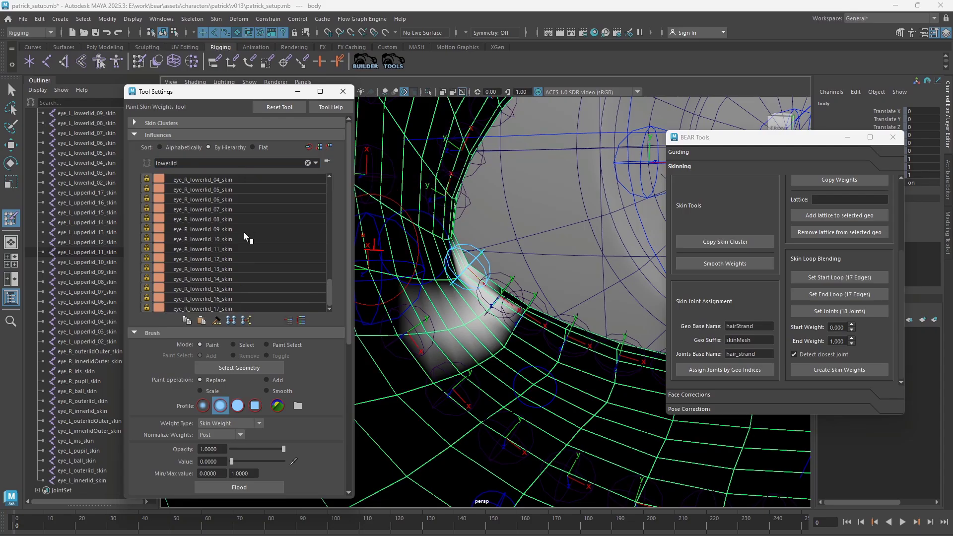
{"action": "scroll", "coordinate": [262, 240], "scroll_direction": "up", "scroll_amount": 8}
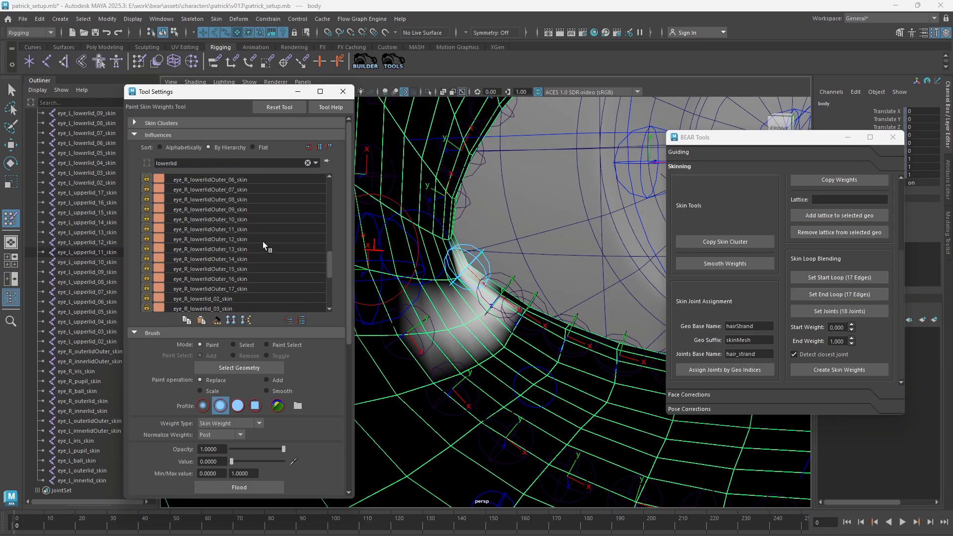
{"action": "scroll", "coordinate": [265, 258], "scroll_direction": "up", "scroll_amount": 1}
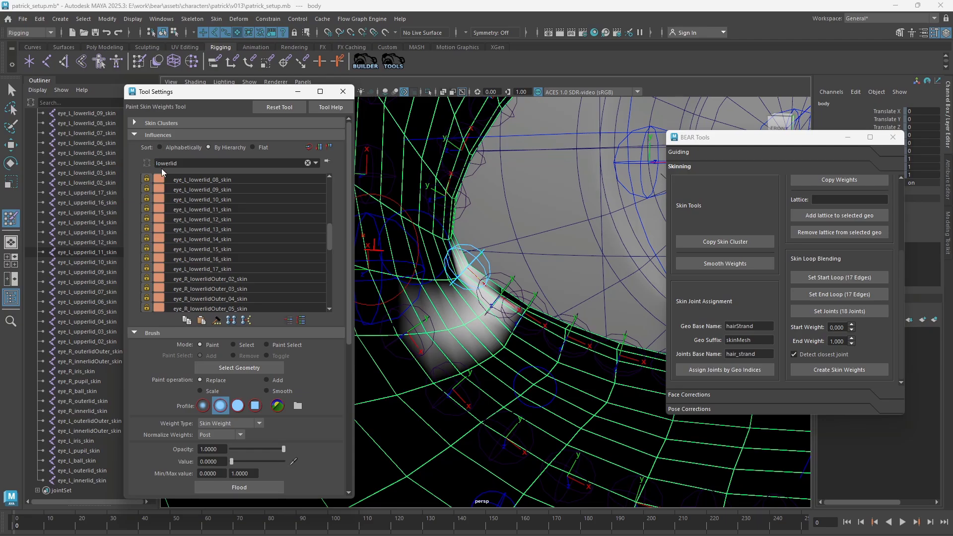
{"action": "left_click", "coordinate": [161, 169]}
{"action": "type", "text": "L_"}
{"action": "key", "text": "Return"}
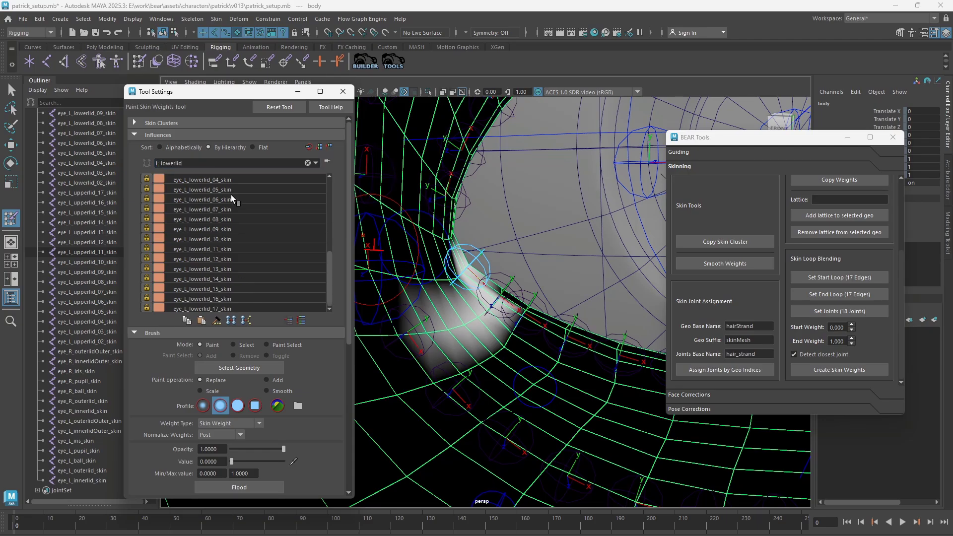
Examine the weights of eye_L_lowerlidOuter_02_skin, eye_L_lowerlid_03_skin and eye_L_lowerlid_02_skin around the inner eye corner.
{"action": "scroll", "coordinate": [221, 233], "scroll_direction": "down", "scroll_amount": 5}
{"action": "left_click", "coordinate": [234, 180]}
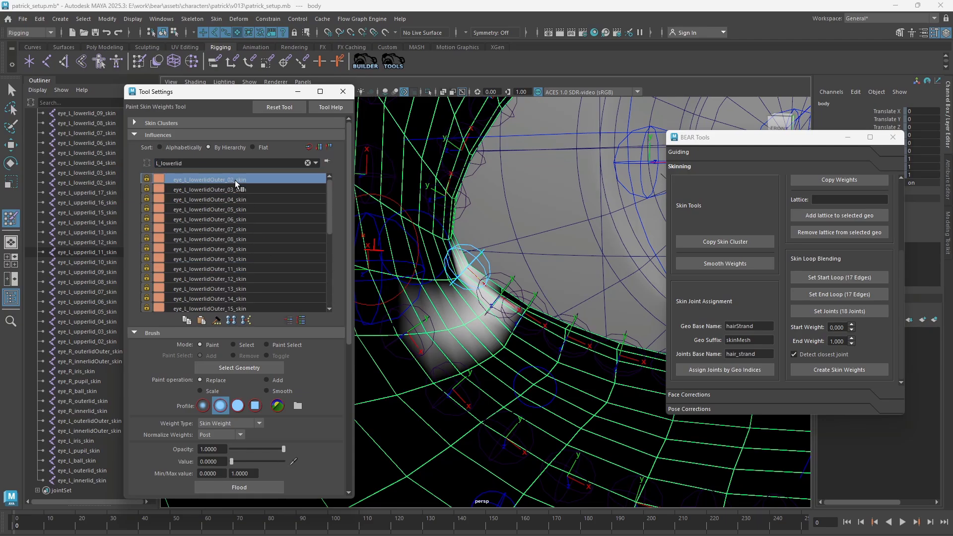
{"action": "scroll", "coordinate": [255, 222], "scroll_direction": "down", "scroll_amount": 5}
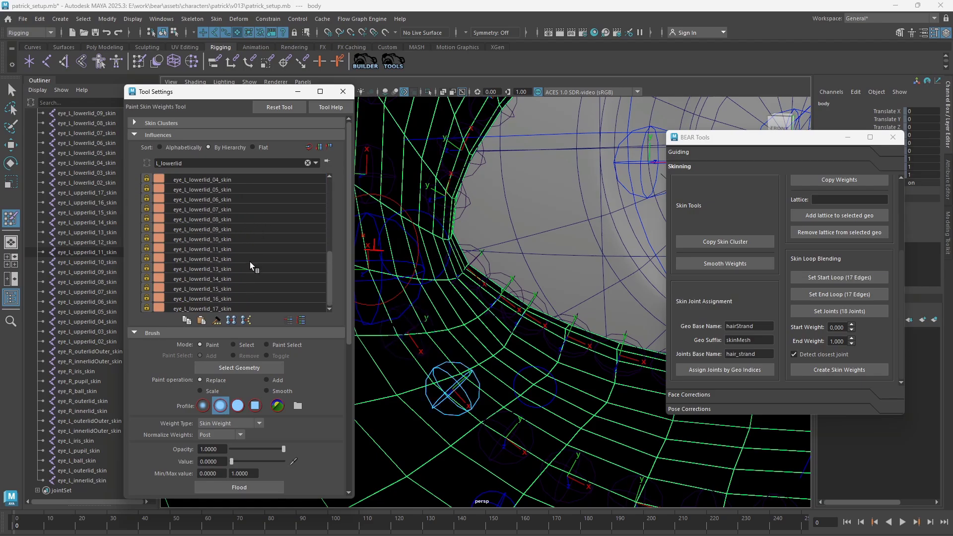
{"action": "scroll", "coordinate": [249, 261], "scroll_direction": "up", "scroll_amount": 3}
{"action": "left_click", "coordinate": [228, 237]}
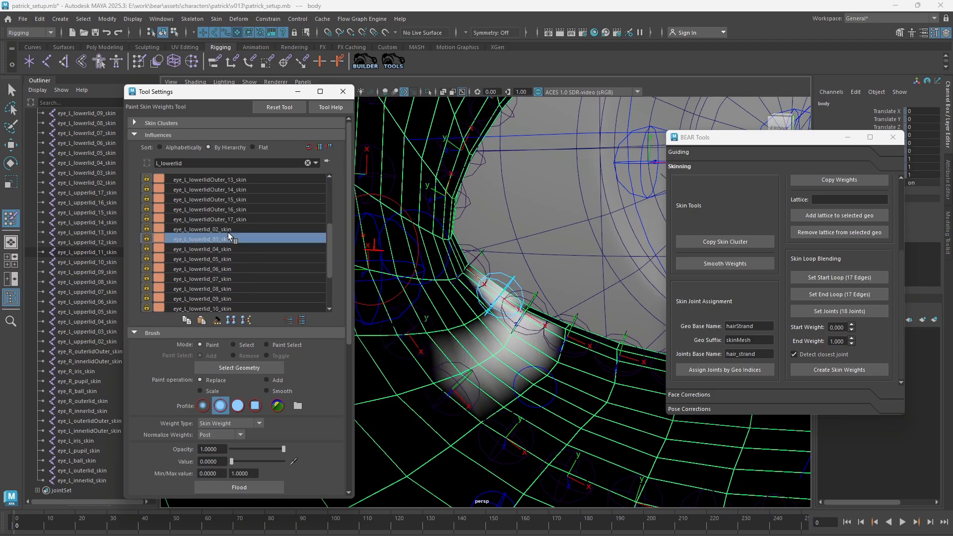
{"action": "left_click", "coordinate": [228, 228]}
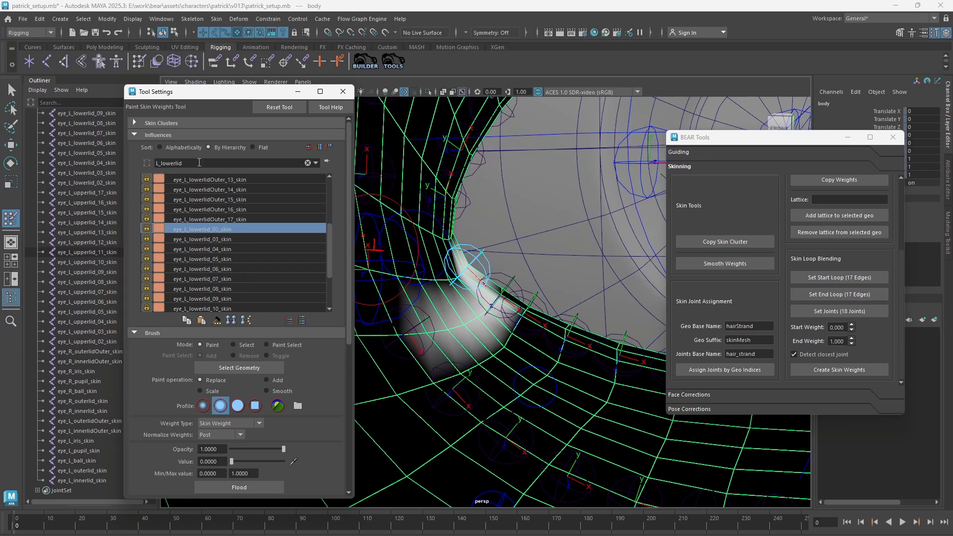
Filter the influence list by L_innerlid.
{"action": "left_click", "coordinate": [175, 164]}
{"action": "left_click_drag", "start_coordinate": [160, 162], "coordinate": [184, 164]}
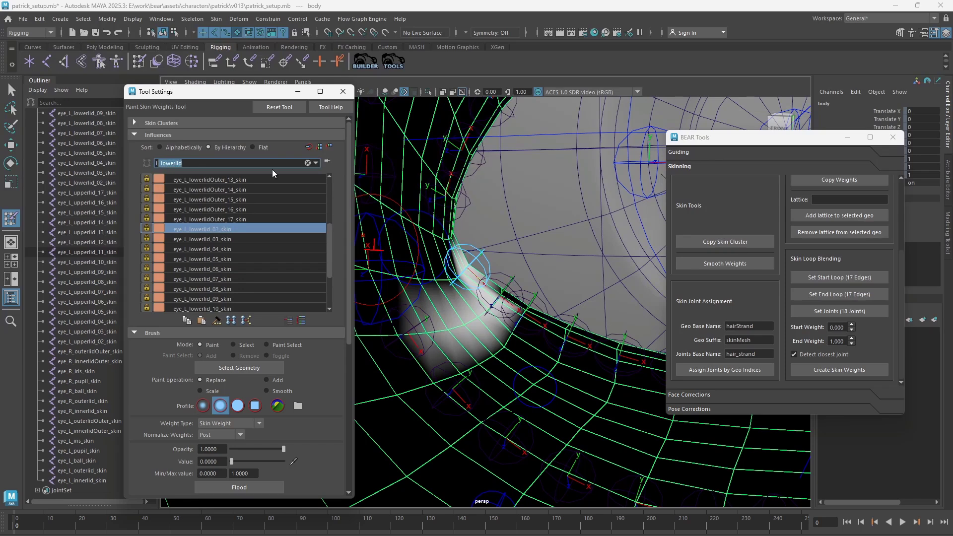
{"action": "type", "text": "_innerlid"}
{"action": "key", "text": "Return"}
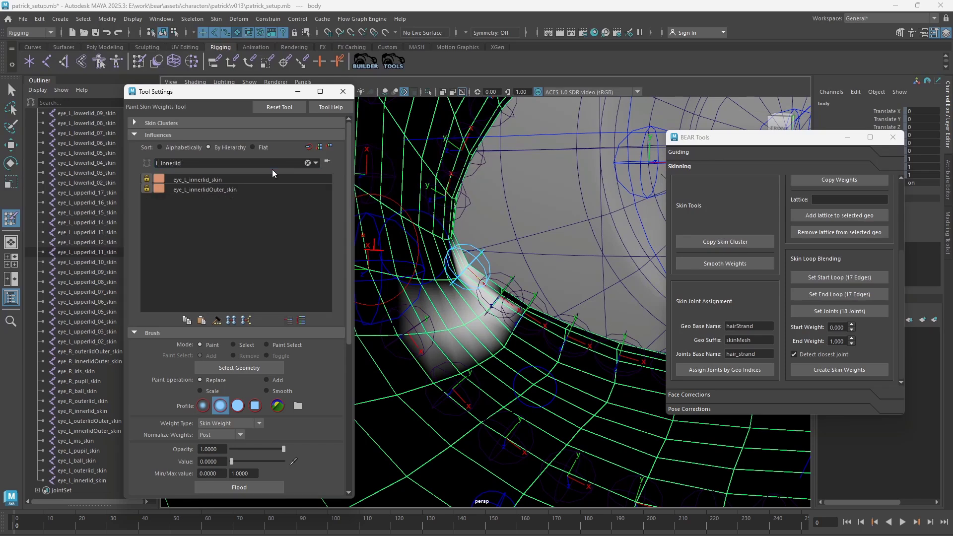
Paint out the eye_L_innerlid_skin weights just below the inner eye corner with Replace at value 0.
{"action": "left_click", "coordinate": [236, 178]}
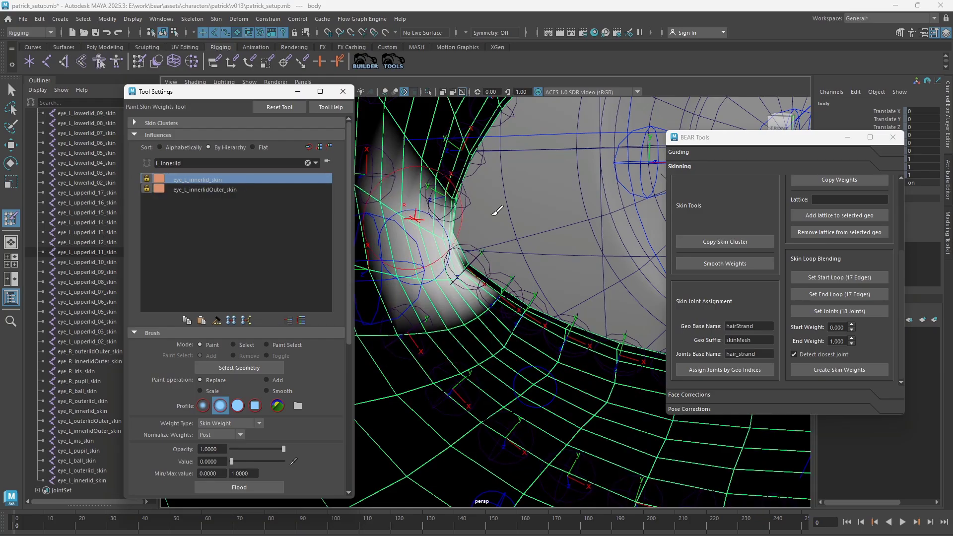
{"action": "mouse_move", "coordinate": [495, 214]}
{"action": "left_mouse_down", "text": "alt"}
{"action": "mouse_move", "coordinate": [582, 255]}
{"action": "mouse_move", "coordinate": [483, 265]}
{"action": "mouse_move", "coordinate": [503, 286]}
{"action": "left_mouse_up", "text": "alt"}
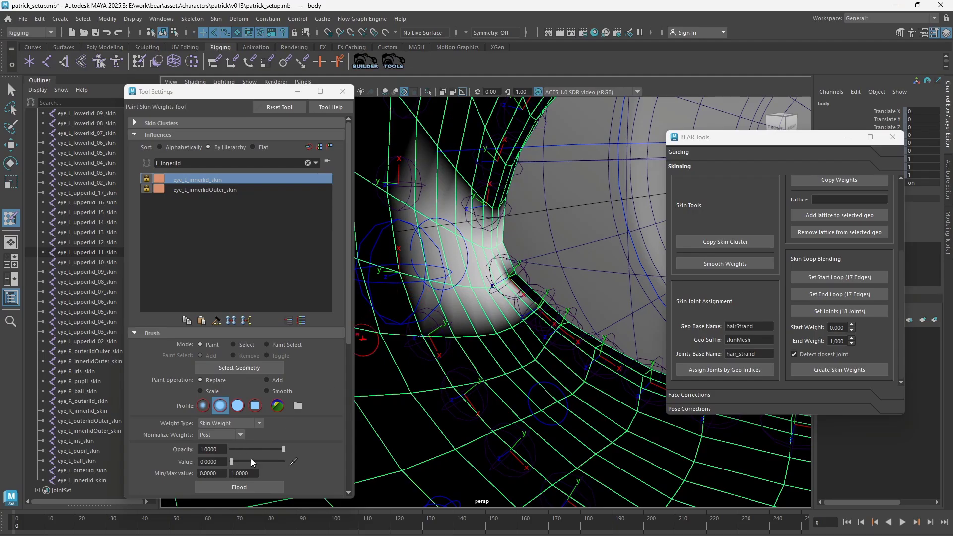
{"action": "left_click_drag", "start_coordinate": [445, 270], "coordinate": [515, 276]}
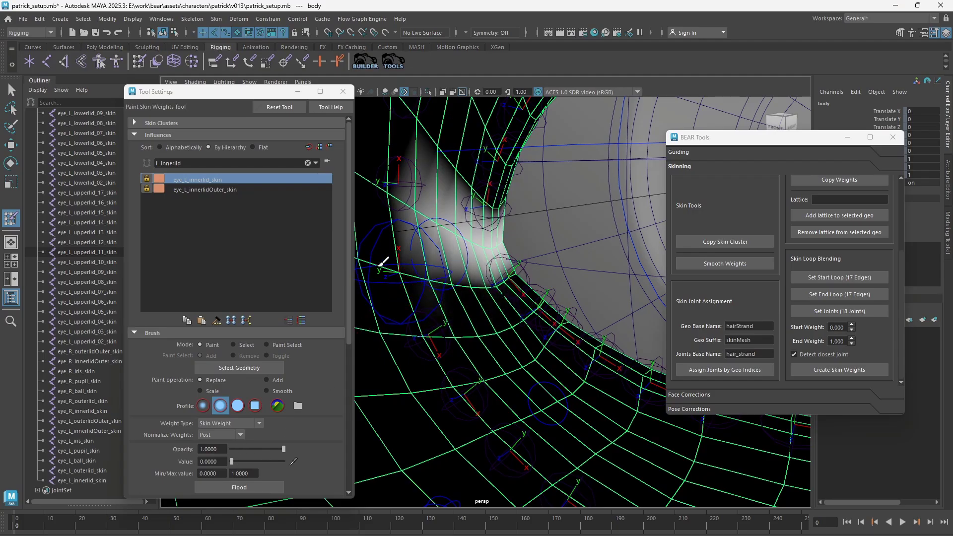
Change the influence filter back to L_lowerlid and bring the first lower lid joints into the list.
{"action": "left_click_drag", "start_coordinate": [203, 166], "coordinate": [119, 163]}
{"action": "left_click", "coordinate": [169, 166]}
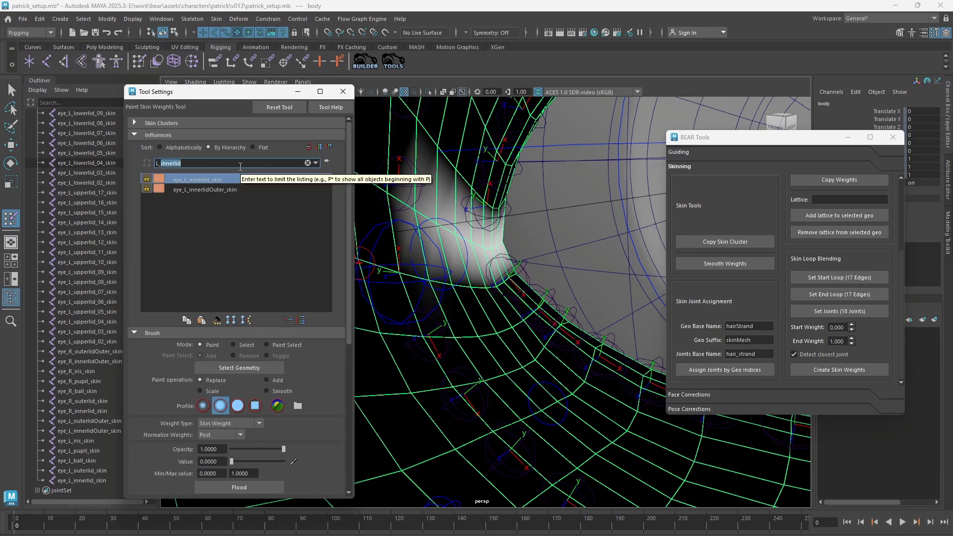
{"action": "type", "text": "d"}
{"action": "scroll", "coordinate": [242, 208], "scroll_direction": "up", "scroll_amount": 1}
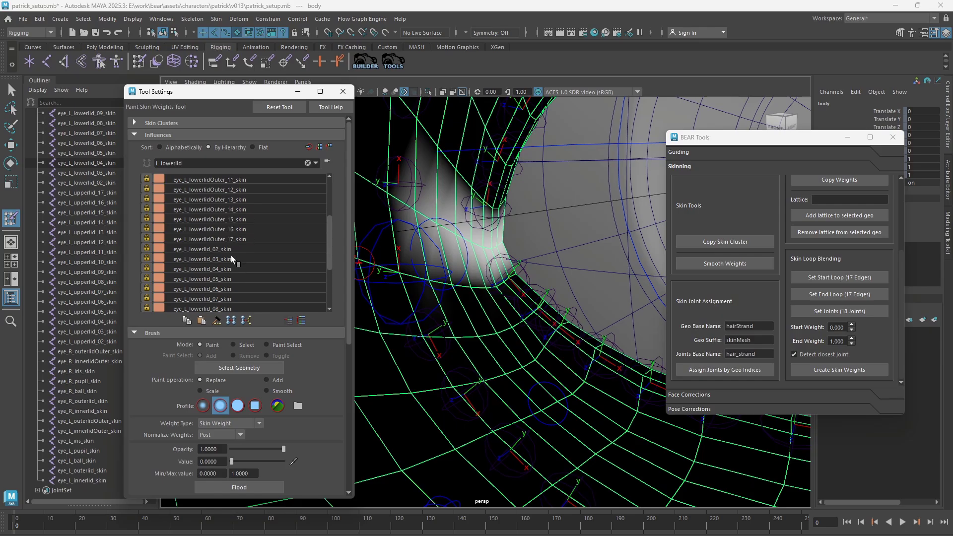
Paint eye_L_lowerlid_02_skin weights at value 1 below the inner eye corner and smooth their edge.
{"action": "left_click", "coordinate": [218, 249]}
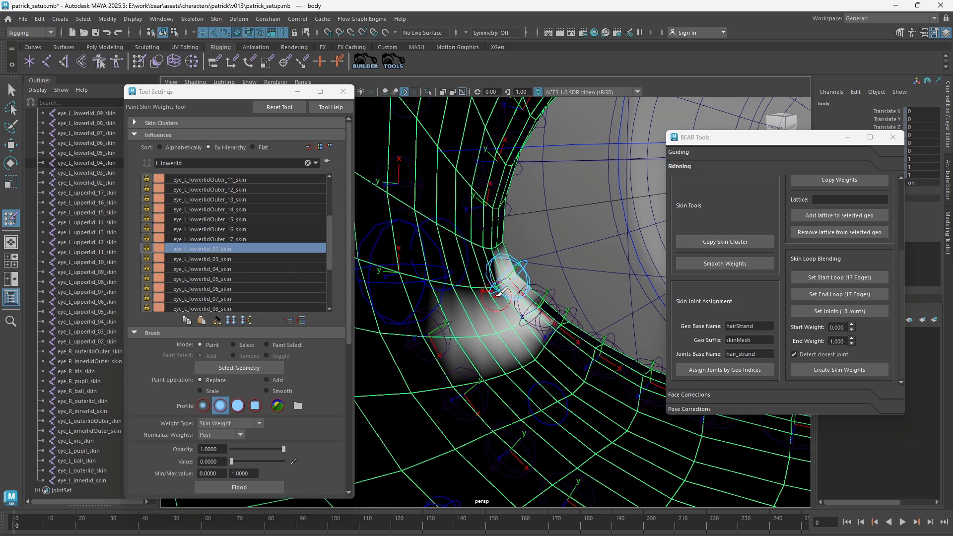
{"action": "left_click_drag", "start_coordinate": [239, 460], "coordinate": [287, 460]}
{"action": "left_click_drag", "start_coordinate": [505, 284], "coordinate": [413, 281]}
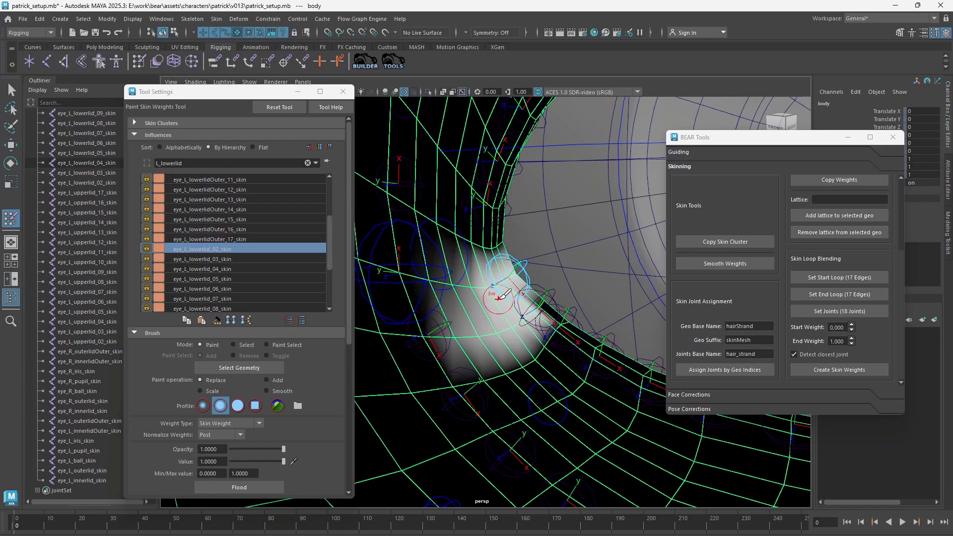
{"action": "left_click_drag", "start_coordinate": [494, 313], "coordinate": [476, 306], "text": "shift"}
Leave weight painting and move eye_L_lowerlid_control to test the lower lid deformation.
{"action": "right_click_drag", "start_coordinate": [523, 343], "coordinate": [498, 311], "text": "alt"}
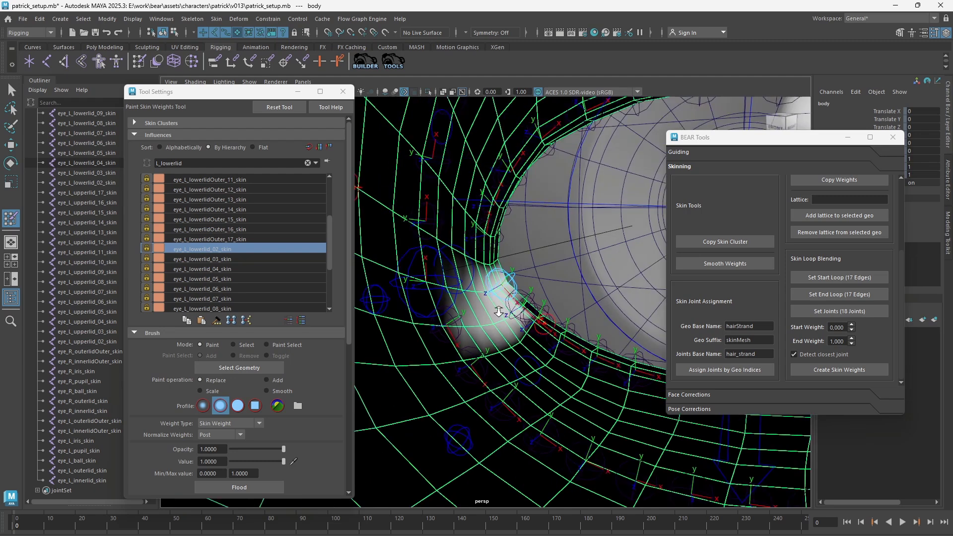
{"action": "left_click_drag", "start_coordinate": [497, 310], "coordinate": [561, 304], "text": "alt"}
{"action": "key", "text": "q"}
{"action": "middle_click_drag", "start_coordinate": [561, 304], "coordinate": [479, 281], "text": "alt"}
{"action": "left_click_drag", "start_coordinate": [479, 281], "coordinate": [598, 309], "text": "alt"}
{"action": "left_click", "coordinate": [587, 277]}
{"action": "key", "text": "w"}
{"action": "left_click_drag", "start_coordinate": [598, 309], "coordinate": [538, 201]}
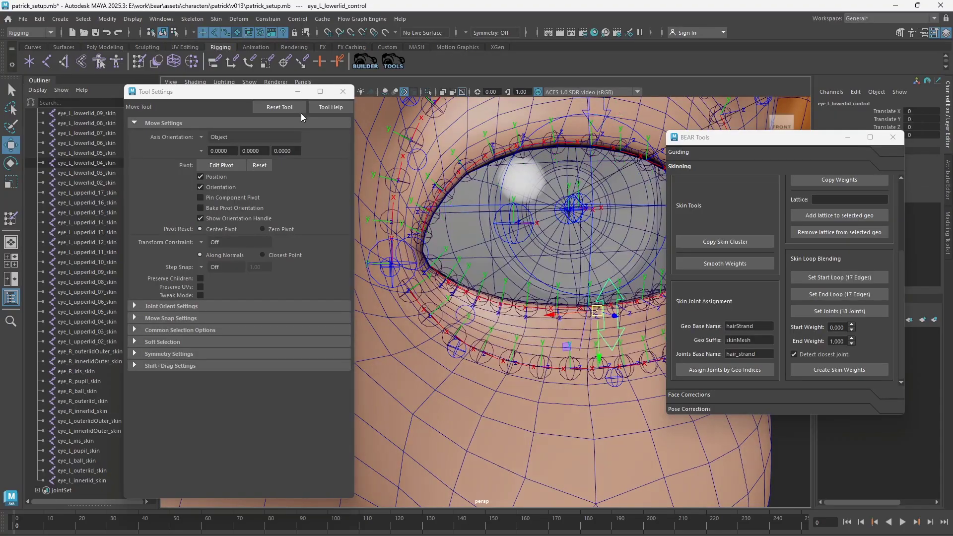
Close the Tool Settings window, test-move eye_L_lowerlid_control again, undo the move, and clear the selection.
{"action": "left_click", "coordinate": [343, 91]}
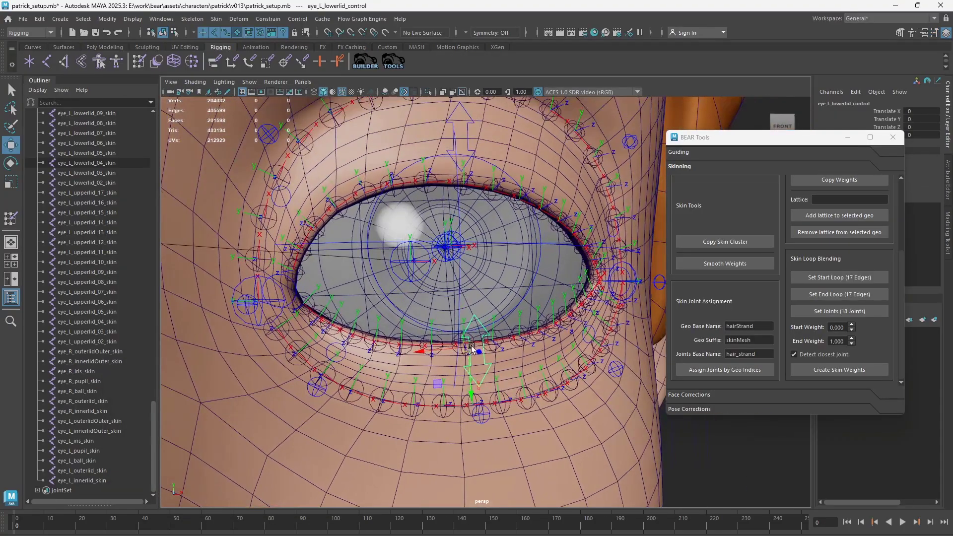
{"action": "left_click_drag", "start_coordinate": [472, 347], "coordinate": [528, 336]}
{"action": "key", "text": "ctrl+z"}
{"action": "key", "text": "q"}
{"action": "scroll", "coordinate": [527, 336], "scroll_direction": "down", "scroll_amount": 3}
{"action": "left_click", "coordinate": [690, 451]}
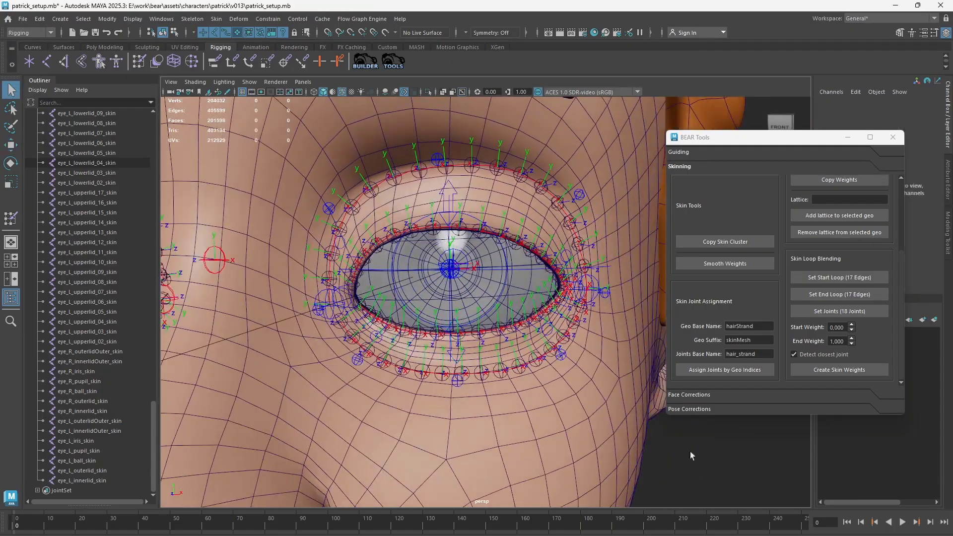
Display the character with textures and move eye_target_control to test how the eyelids follow the gaze, undoing the move.
{"action": "left_click_drag", "start_coordinate": [501, 218], "coordinate": [461, 200], "text": "alt"}
{"action": "middle_click_drag", "start_coordinate": [461, 200], "coordinate": [489, 234], "text": "alt"}
{"action": "right_click_drag", "start_coordinate": [470, 217], "coordinate": [499, 247], "text": "alt"}
{"action": "left_click_drag", "start_coordinate": [498, 247], "coordinate": [482, 226], "text": "alt"}
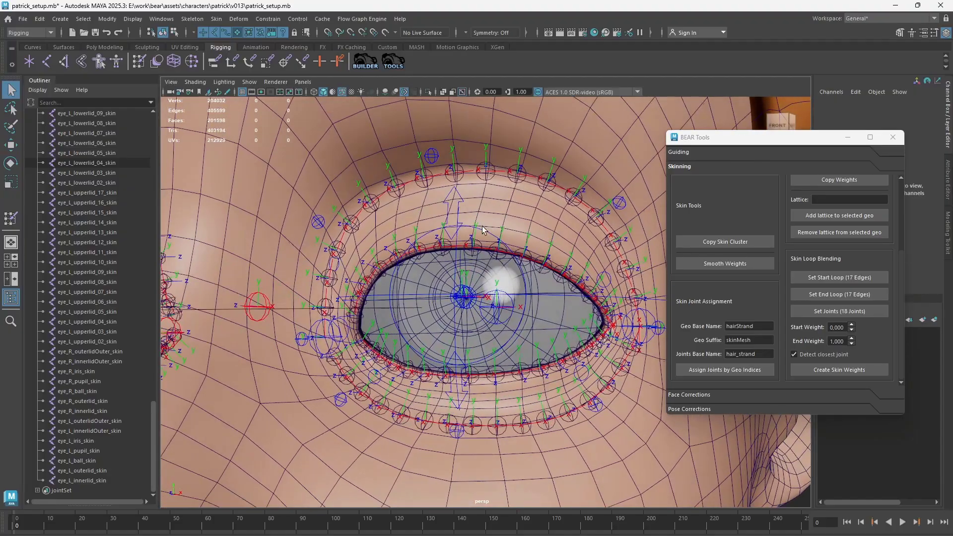
{"action": "right_click_drag", "start_coordinate": [482, 239], "coordinate": [277, 272], "text": "alt"}
{"action": "left_click", "coordinate": [240, 201]}
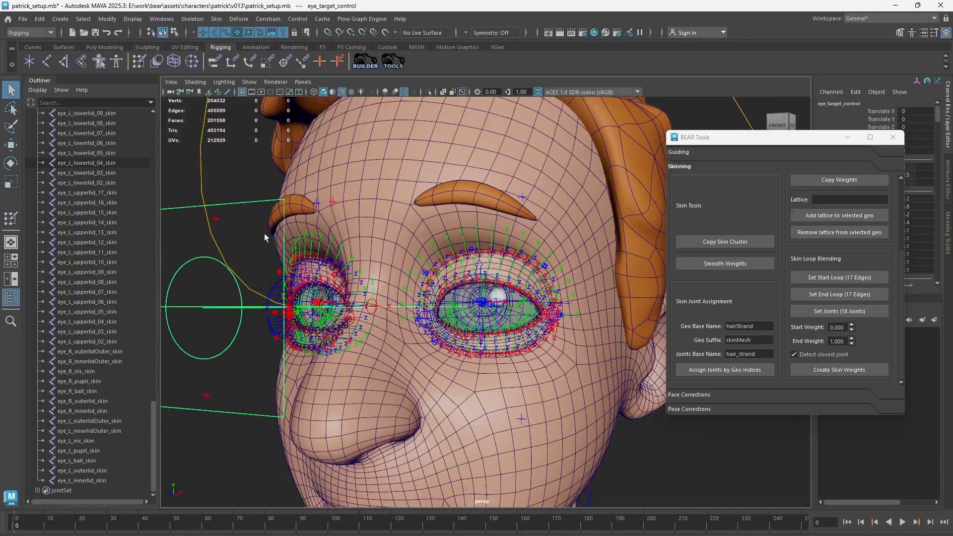
{"action": "mouse_move", "coordinate": [266, 238]}
{"action": "left_mouse_down", "text": "alt"}
{"action": "mouse_move", "coordinate": [329, 291]}
{"action": "mouse_move", "coordinate": [353, 249]}
{"action": "mouse_move", "coordinate": [352, 141]}
{"action": "left_mouse_up", "text": "alt"}
{"action": "key", "text": "w"}
{"action": "key", "text": "6"}
{"action": "left_click_drag", "start_coordinate": [362, 316], "coordinate": [535, 258]}
{"action": "key", "text": "ctrl+z"}
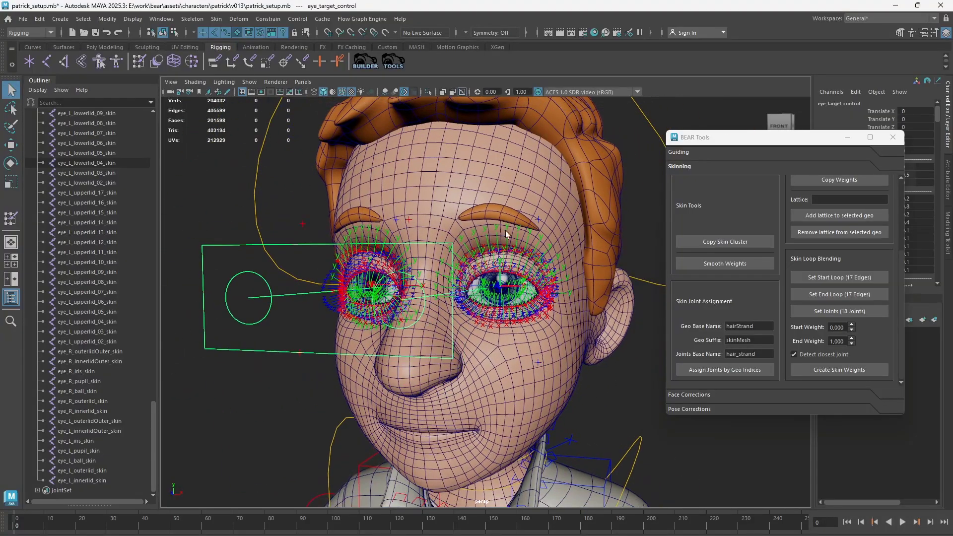
Minimize BEAR Tools, turn off Joint Display on eye_rig to hide the eye joints, and clear the selection.
{"action": "key", "text": "q"}
{"action": "left_click", "coordinate": [550, 229]}
{"action": "left_click", "coordinate": [486, 274]}
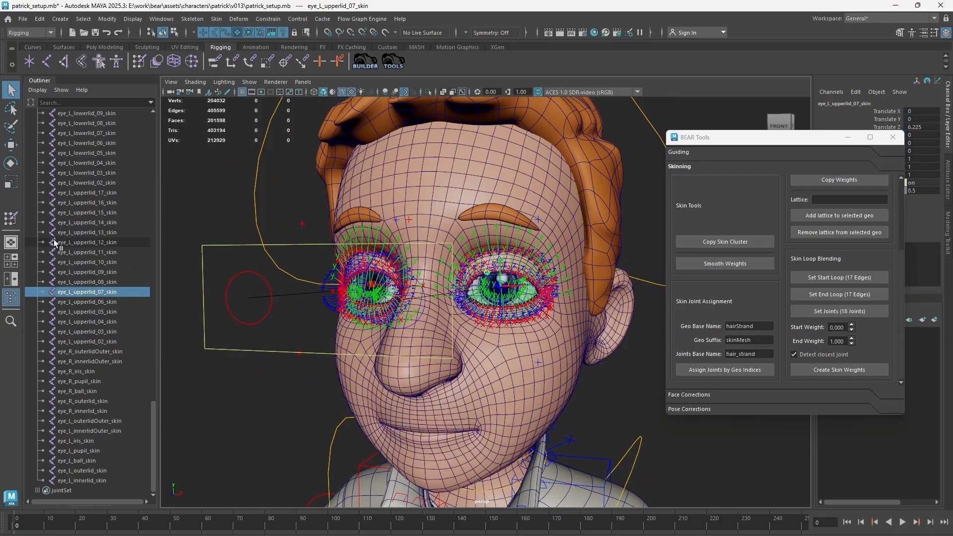
{"action": "scroll", "coordinate": [75, 249], "scroll_direction": "up", "scroll_amount": 15}
{"action": "left_click", "coordinate": [65, 222]}
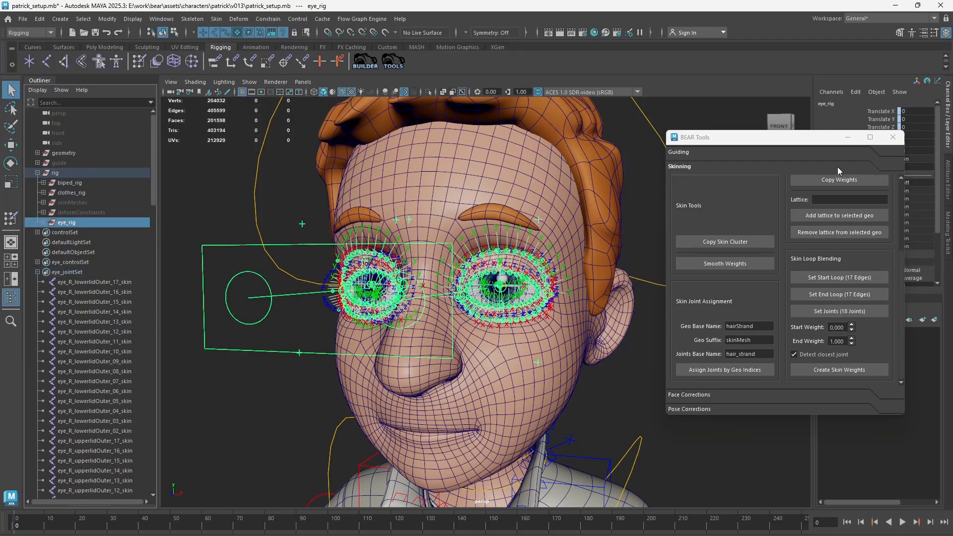
{"action": "left_click", "coordinate": [845, 138]}
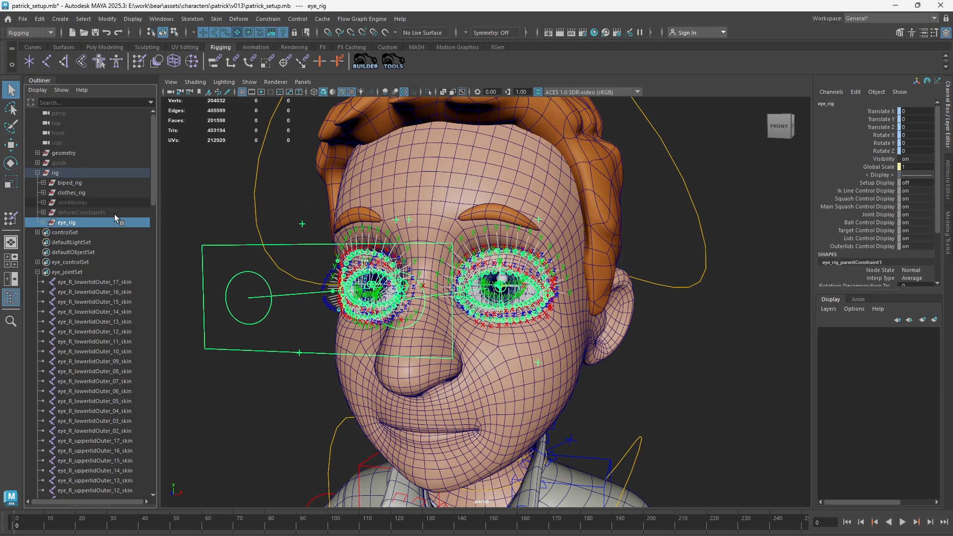
{"action": "left_click", "coordinate": [879, 216]}
{"action": "middle_click_drag", "start_coordinate": [659, 268], "coordinate": [507, 287]}
{"action": "scroll", "coordinate": [708, 354], "scroll_direction": "up", "scroll_amount": 2}
{"action": "left_click", "coordinate": [708, 353]}
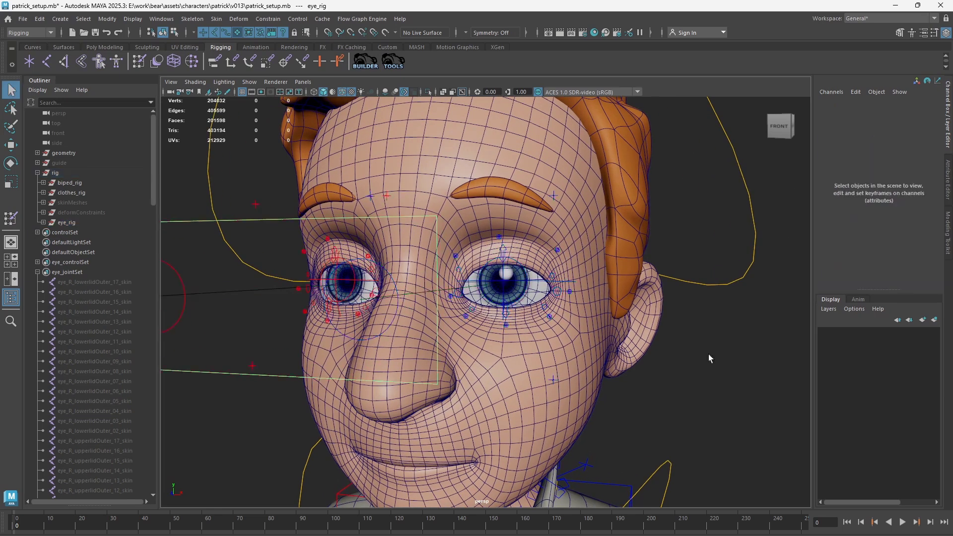
Rotate eye_L_ball_control to test how the left eyelids follow the eyeball, and undo the rotation.
{"action": "left_click", "coordinate": [402, 214]}
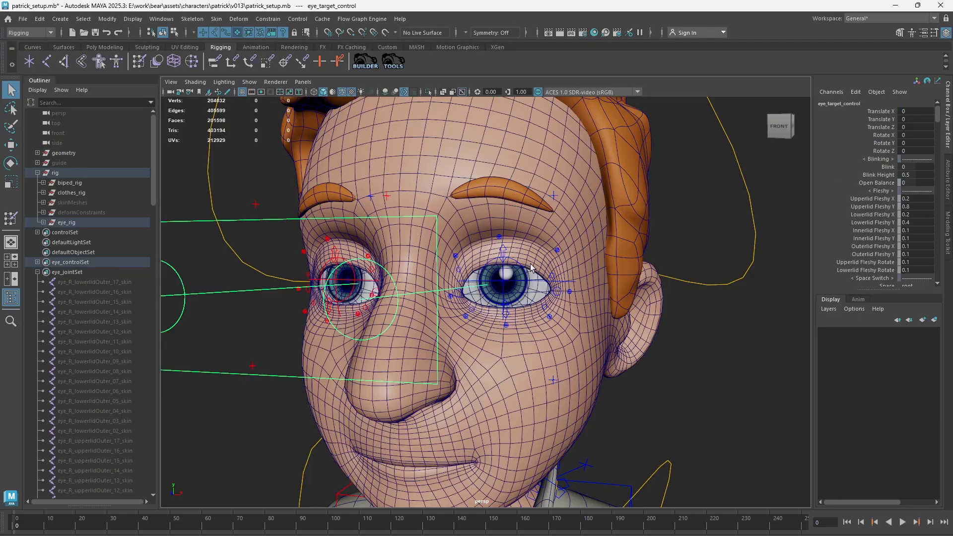
{"action": "left_click", "coordinate": [520, 262]}
{"action": "key", "text": "e"}
{"action": "right_click_drag", "start_coordinate": [520, 263], "coordinate": [579, 271], "text": "alt"}
{"action": "middle_click_drag", "start_coordinate": [579, 272], "coordinate": [497, 270], "text": "alt"}
{"action": "left_click_drag", "start_coordinate": [438, 273], "coordinate": [465, 277]}
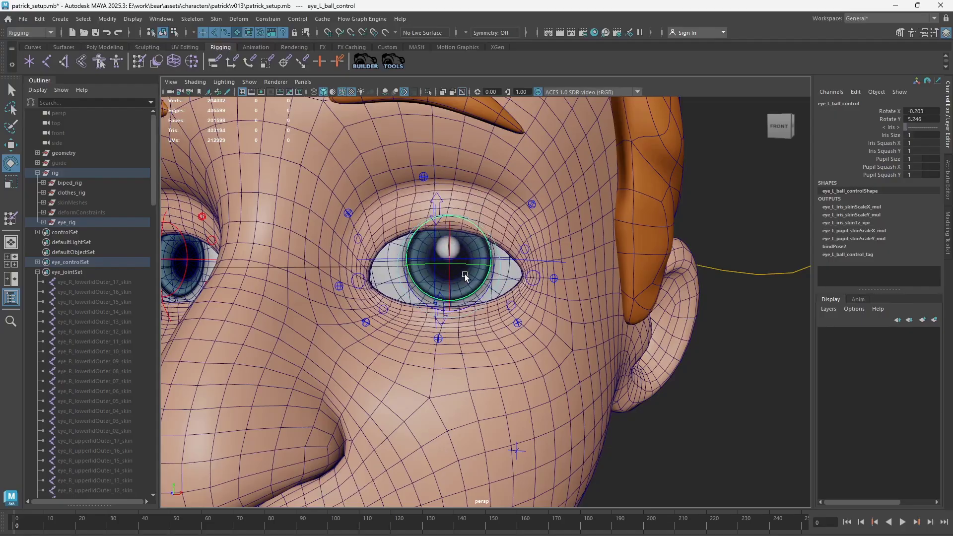
{"action": "key", "text": "ctrl+z"}
{"action": "key", "text": "q"}
{"action": "right_click_drag", "start_coordinate": [464, 281], "coordinate": [374, 264], "text": "alt"}
Raise the Blink attribute of eye_target_control to 1 to close the character's left eye.
{"action": "left_click", "coordinate": [261, 229]}
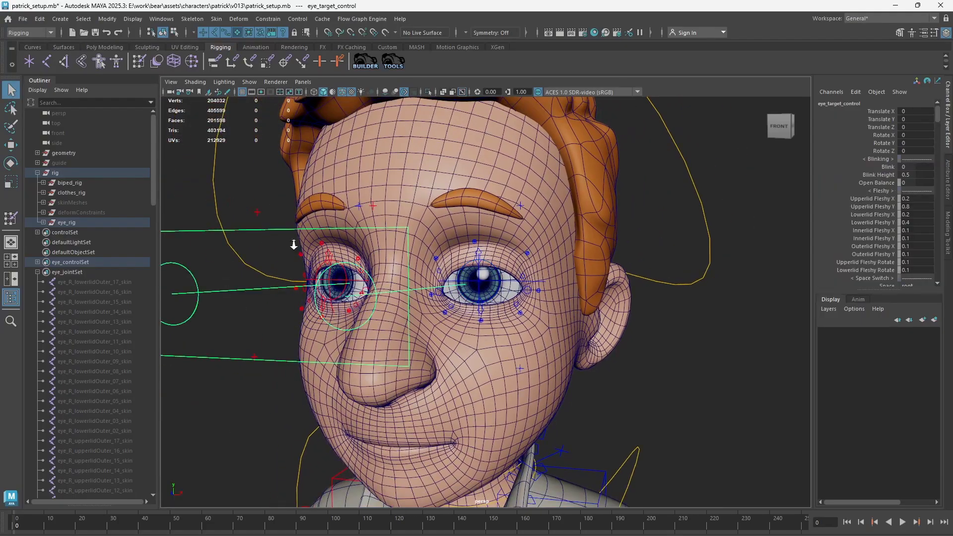
{"action": "right_click_drag", "start_coordinate": [293, 244], "coordinate": [821, 179], "text": "alt"}
{"action": "right_click_drag", "start_coordinate": [744, 177], "coordinate": [861, 106], "text": "alt"}
{"action": "left_click", "coordinate": [887, 167]}
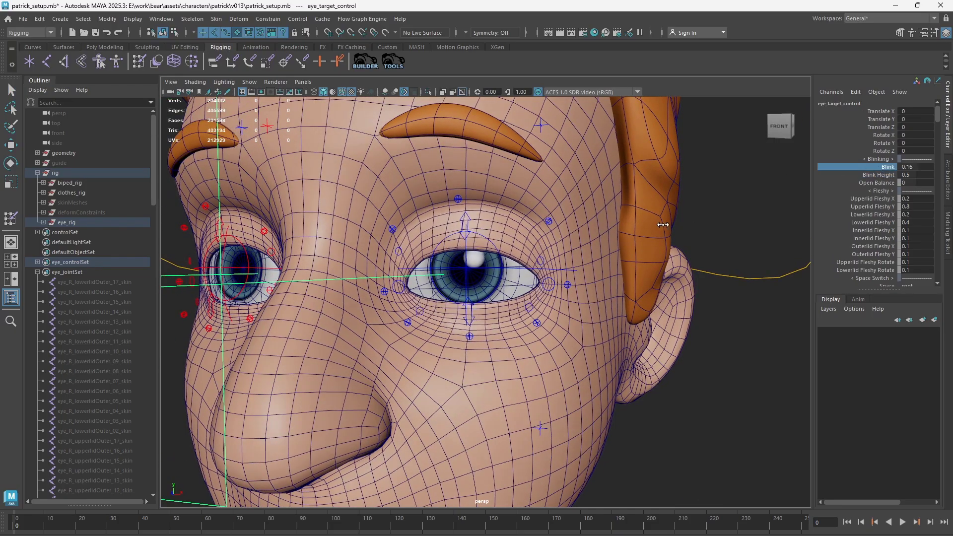
{"action": "middle_click_drag", "start_coordinate": [663, 221], "coordinate": [703, 212]}
Set Blink Height to 0.2, test-move eye_target_control with the left eye closed, and undo the move.
{"action": "left_click", "coordinate": [878, 174]}
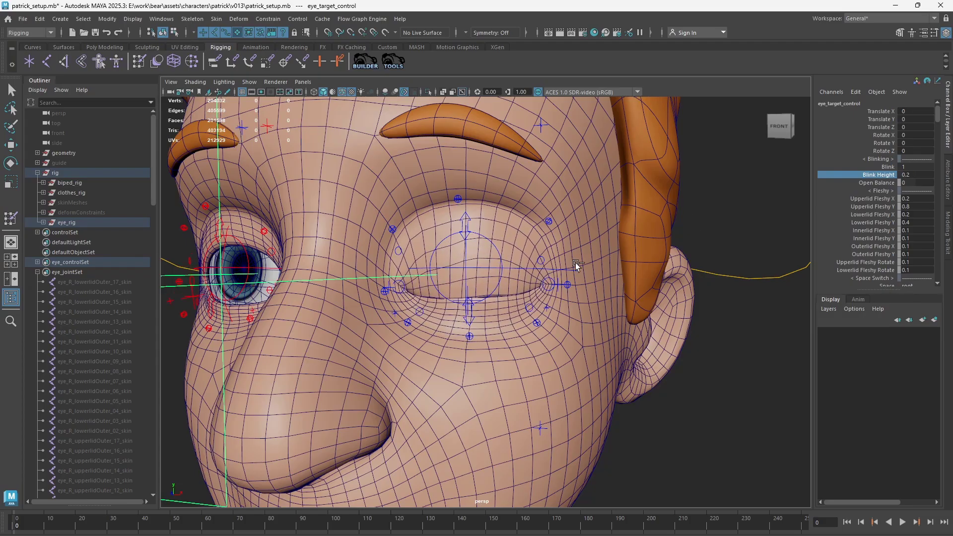
{"action": "key", "text": "w"}
{"action": "scroll", "coordinate": [486, 260], "scroll_direction": "down", "scroll_amount": 5}
{"action": "left_click_drag", "start_coordinate": [316, 294], "coordinate": [166, 243]}
{"action": "key", "text": "ctrl+z"}
{"action": "key", "text": "ctrl+z"}
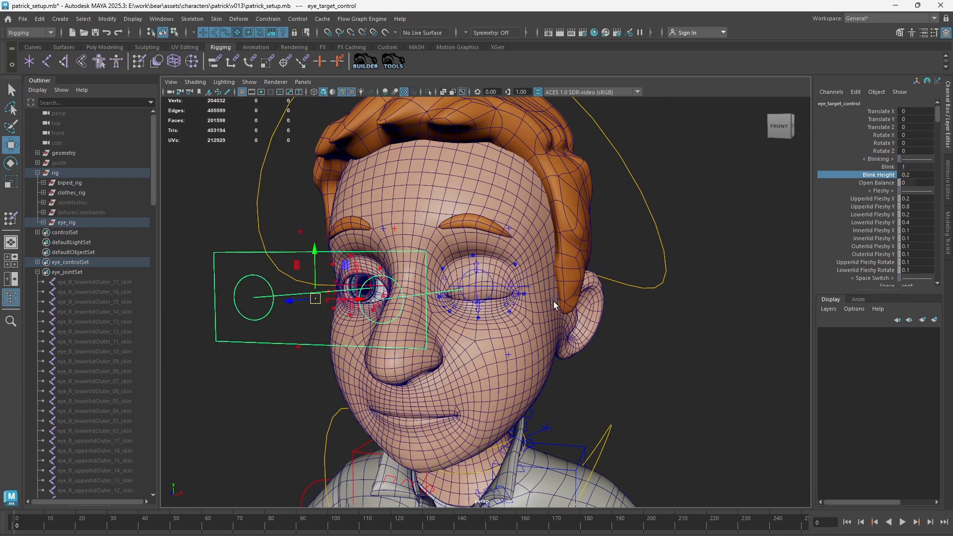
Undo the Blink Height change, inspect the closed left lid line up close, and undo the blink.
{"action": "scroll", "coordinate": [554, 303], "scroll_direction": "up", "scroll_amount": 5}
{"action": "key", "text": "ctrl+z"}
{"action": "key", "text": "ctrl+z"}
{"action": "key", "text": "shift+z"}
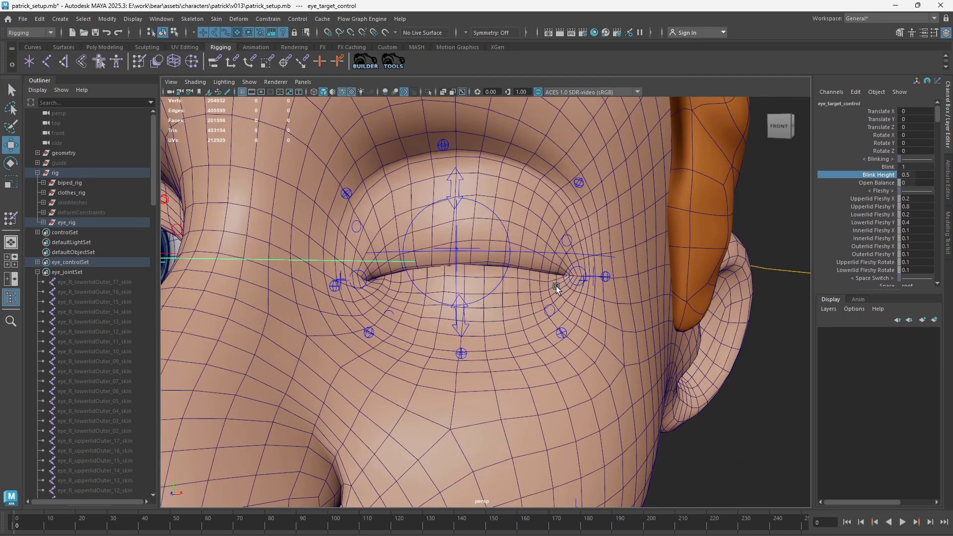
{"action": "scroll", "coordinate": [537, 321], "scroll_direction": "up", "scroll_amount": 4}
{"action": "left_click_drag", "start_coordinate": [469, 273], "coordinate": [488, 274], "text": "alt"}
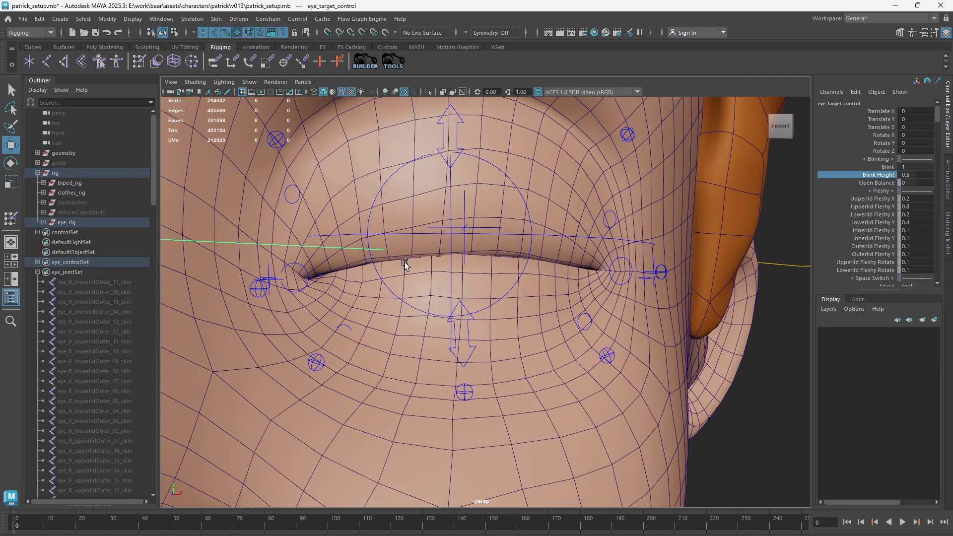
{"action": "key", "text": "ctrl+z"}
{"action": "scroll", "coordinate": [585, 267], "scroll_direction": "down", "scroll_amount": 4}
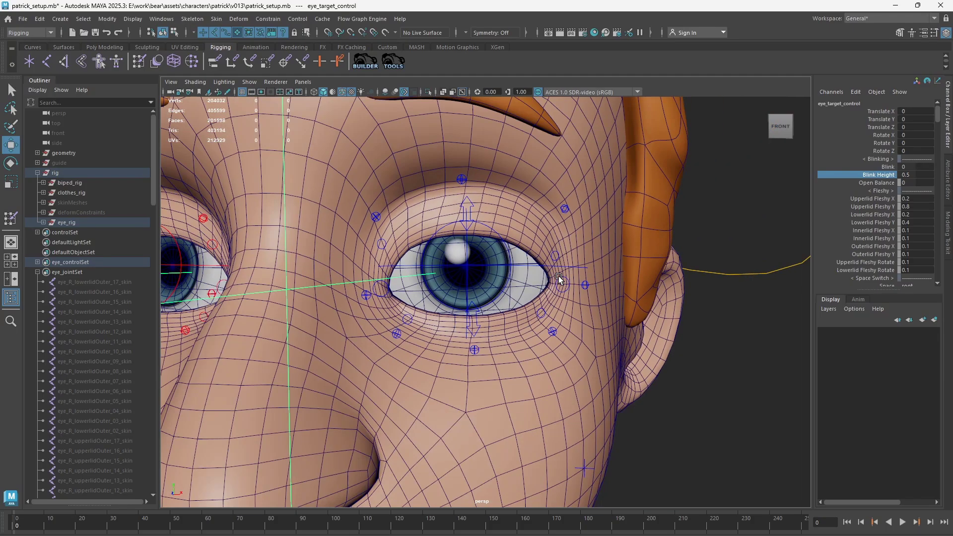
Select the body mesh and reopen BEAR Tools at its Skinning section.
{"action": "key", "text": "q"}
{"action": "scroll", "coordinate": [531, 234], "scroll_direction": "up", "scroll_amount": 4}
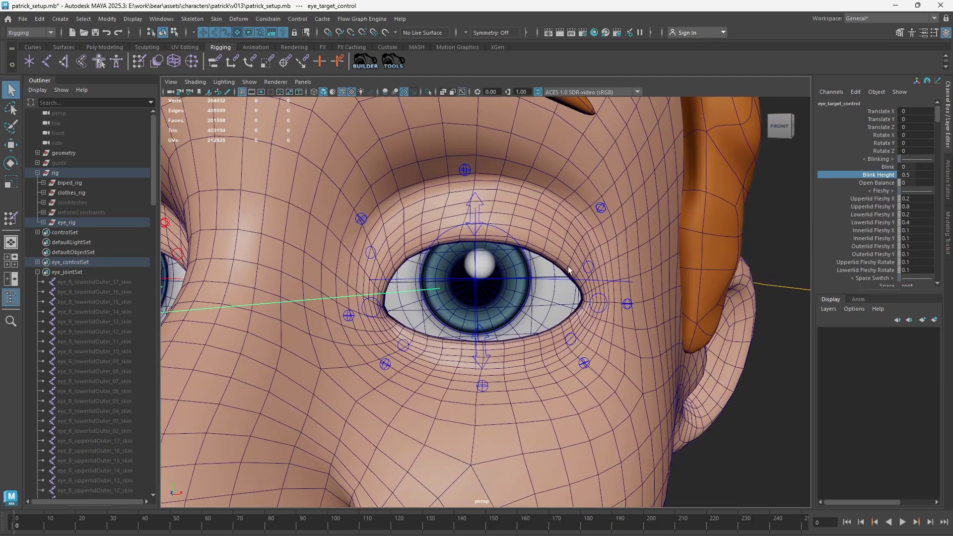
{"action": "left_click", "coordinate": [528, 209]}
{"action": "scroll", "coordinate": [540, 226], "scroll_direction": "up", "scroll_amount": 2}
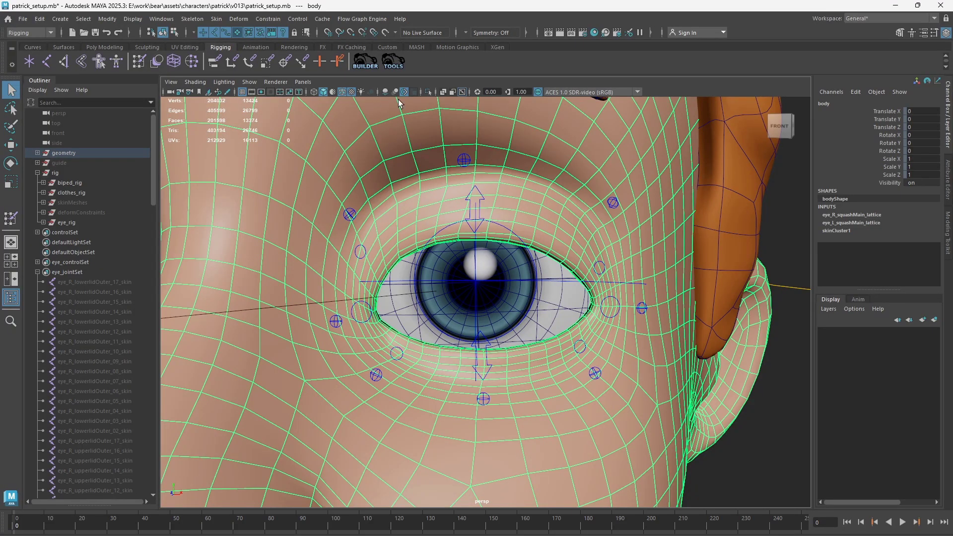
{"action": "left_click", "coordinate": [397, 62]}
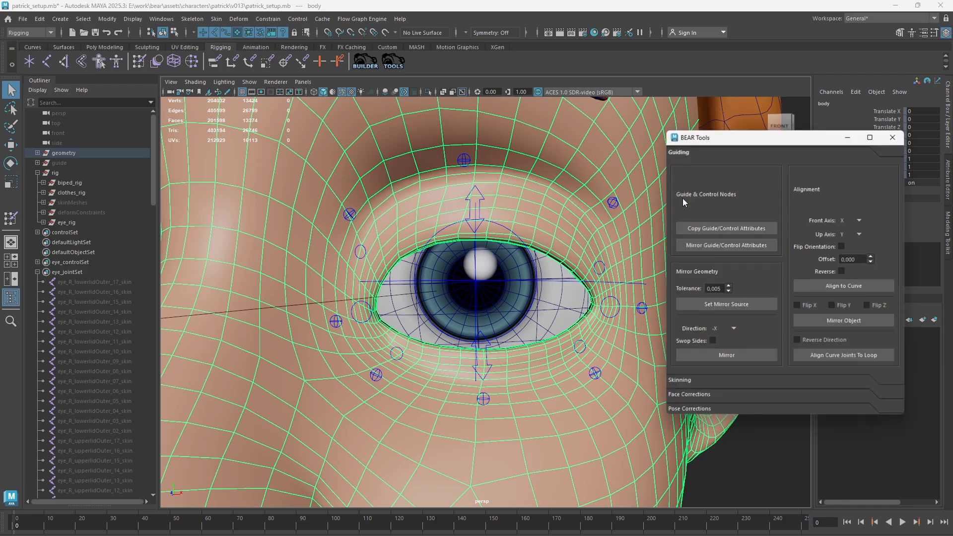
{"action": "left_click", "coordinate": [748, 381]}
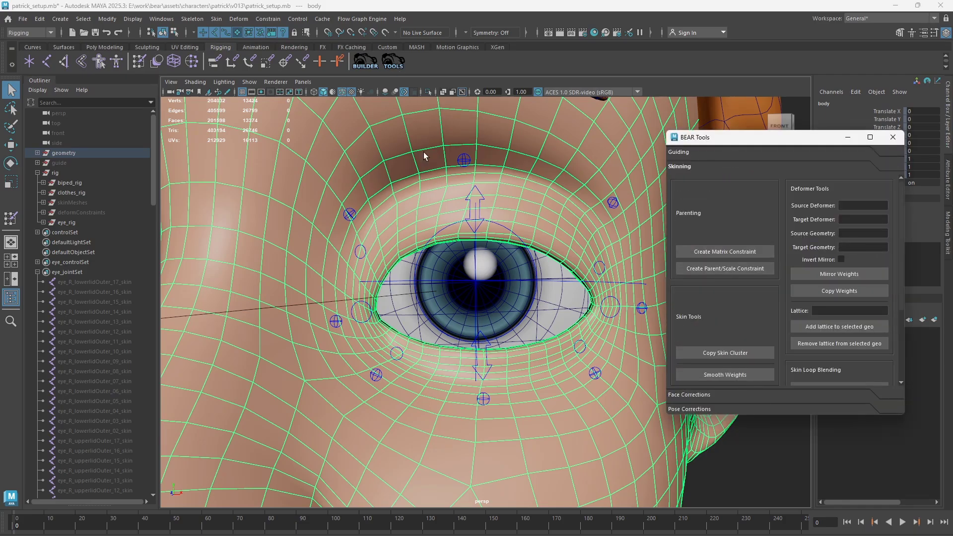
Test-move eye_L_upperlidOuter_control above the left eye and undo the move.
{"action": "left_click", "coordinate": [463, 167]}
{"action": "key", "text": "w"}
{"action": "middle_click_drag", "start_coordinate": [475, 170], "coordinate": [477, 199], "text": "alt"}
{"action": "left_click_drag", "start_coordinate": [467, 175], "coordinate": [468, 238]}
{"action": "key", "text": "ctrl+z"}
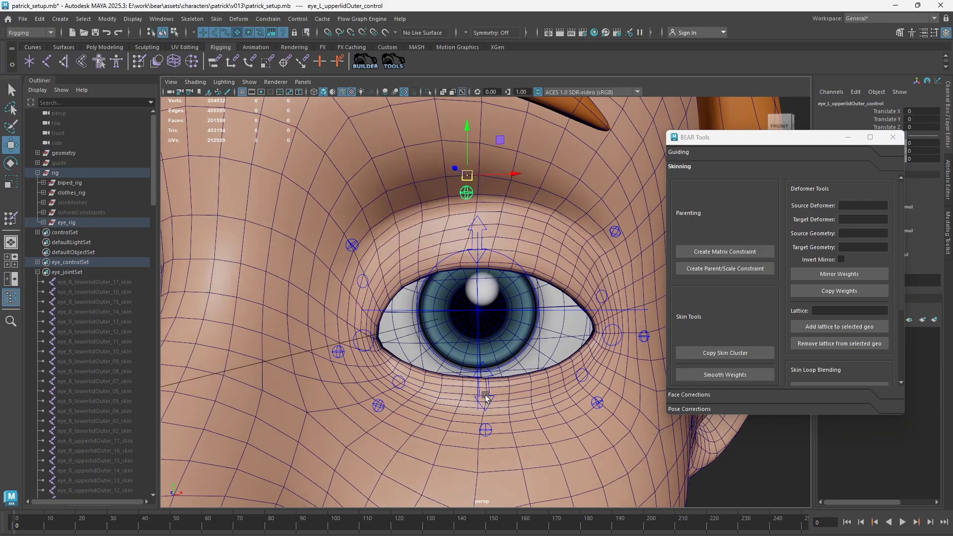
Test-move eye_L_lowerlidOuter_control below the left eye and undo the move.
{"action": "left_click", "coordinate": [487, 433]}
{"action": "key", "text": "ctrl+z"}
{"action": "left_click_drag", "start_coordinate": [477, 397], "coordinate": [506, 375]}
{"action": "scroll", "coordinate": [517, 397], "scroll_direction": "down", "scroll_amount": 2}
{"action": "key", "text": "ctrl+z"}
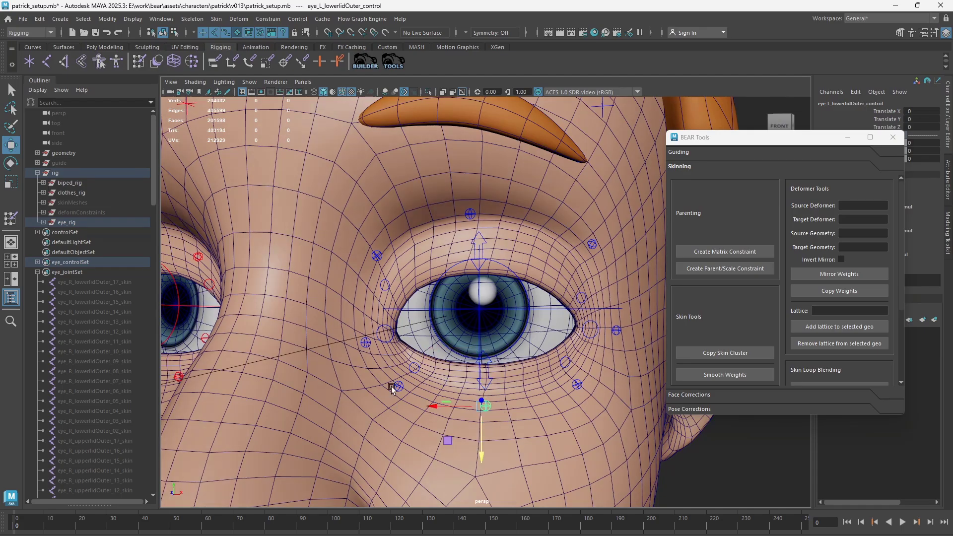
Test-move eye_L_lowerlidinOuter_control, undo the move, and select the body mesh.
{"action": "left_click_drag", "start_coordinate": [391, 386], "coordinate": [439, 363]}
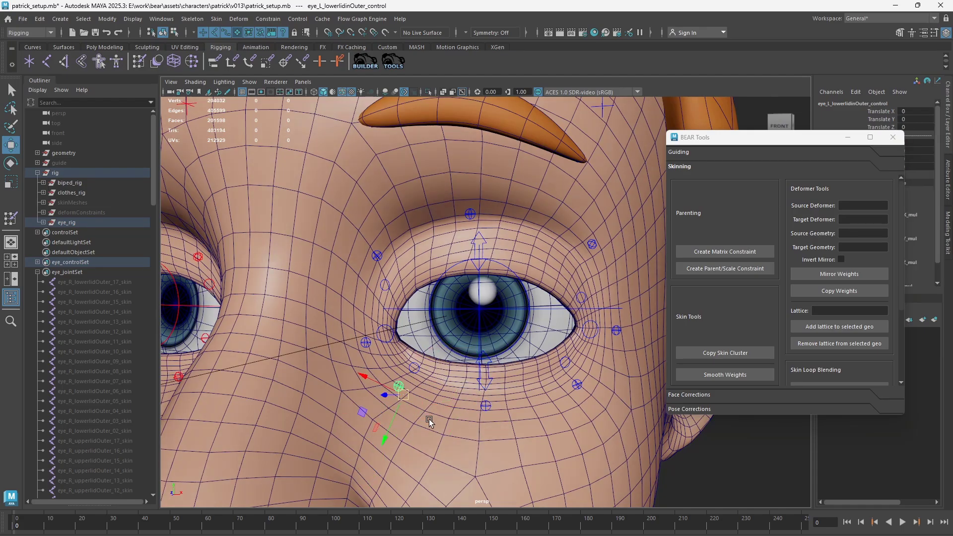
{"action": "key", "text": "q"}
{"action": "scroll", "coordinate": [476, 402], "scroll_direction": "up", "scroll_amount": 3}
{"action": "left_click", "coordinate": [531, 381]}
{"action": "left_click_drag", "start_coordinate": [525, 373], "coordinate": [522, 344], "text": "alt"}
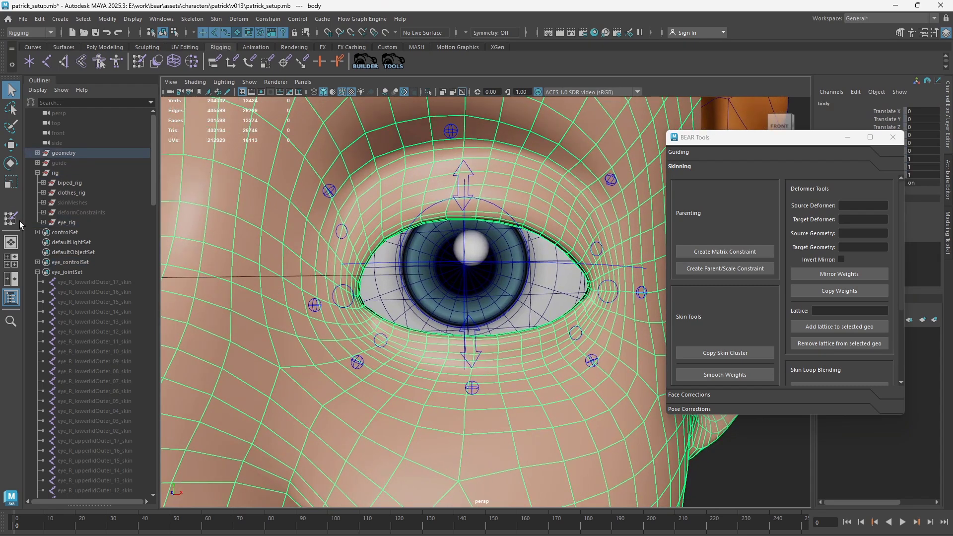
Check eye_L_upperlidOuter_control, test-move eye_L_lowerlid_control and undo it, and reselect the body mesh.
{"action": "left_click", "coordinate": [448, 131]}
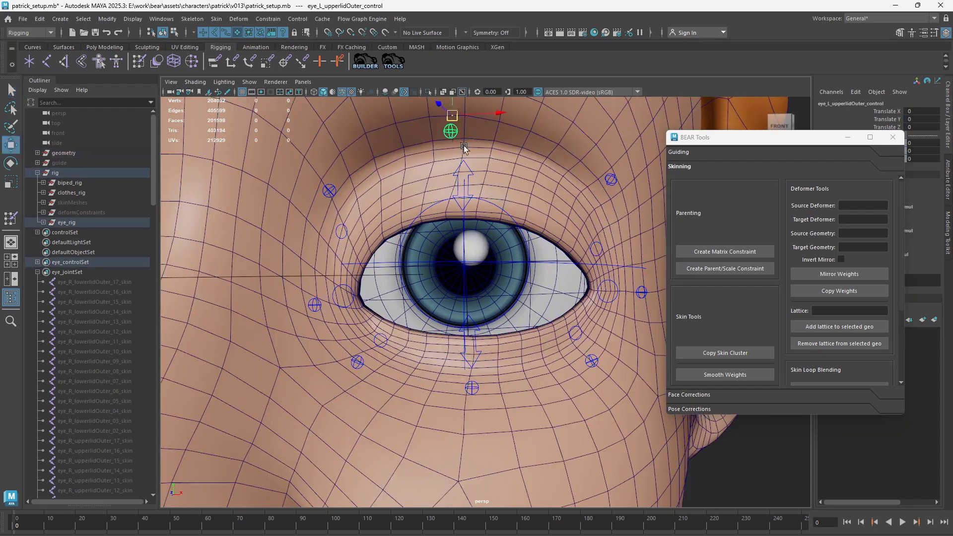
{"action": "key", "text": "w"}
{"action": "left_click", "coordinate": [482, 354]}
{"action": "left_click", "coordinate": [476, 351]}
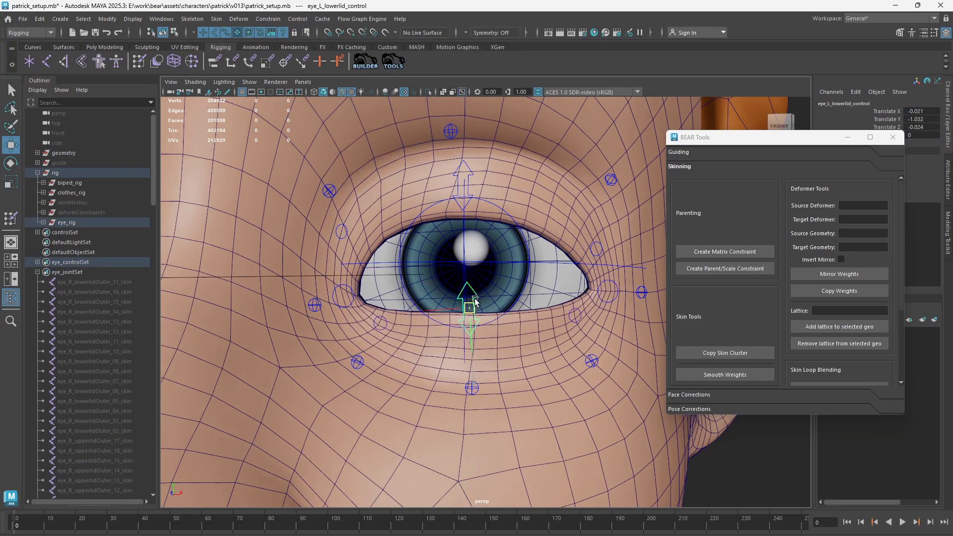
{"action": "key", "text": "q"}
{"action": "left_click", "coordinate": [502, 353]}
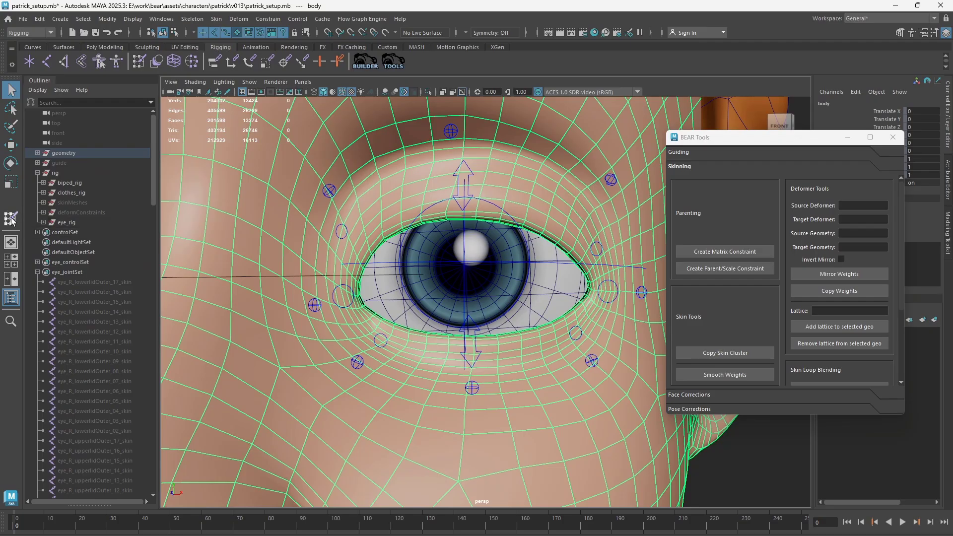
Select eye_L_lowerlidinOuter_control and switch the viewport through wireframe to shaded display without textures.
{"action": "middle_click_drag", "start_coordinate": [335, 372], "coordinate": [350, 348], "text": "alt"}
{"action": "scroll", "coordinate": [350, 348], "scroll_direction": "up", "scroll_amount": 2}
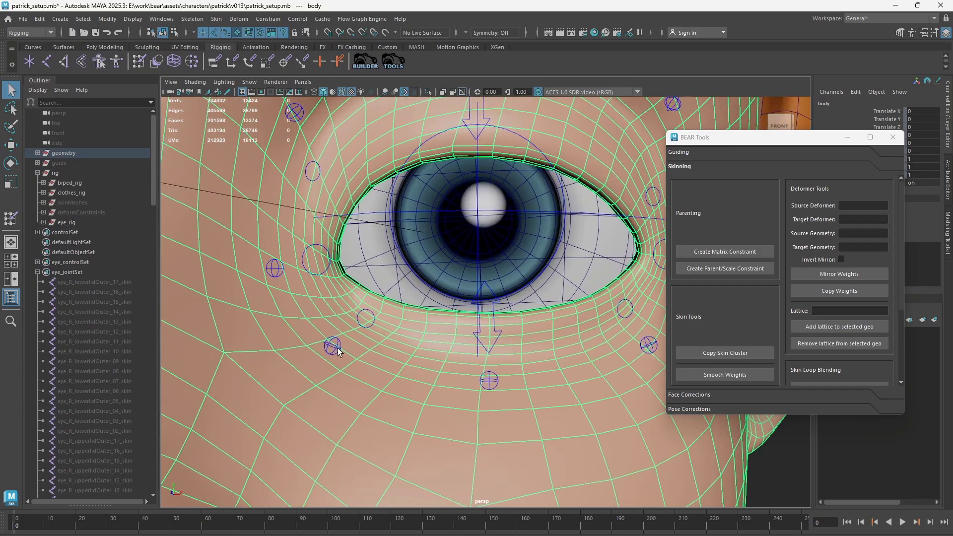
{"action": "left_click", "coordinate": [332, 346]}
{"action": "key", "text": "w"}
{"action": "key", "text": "4"}
{"action": "key", "text": "5"}
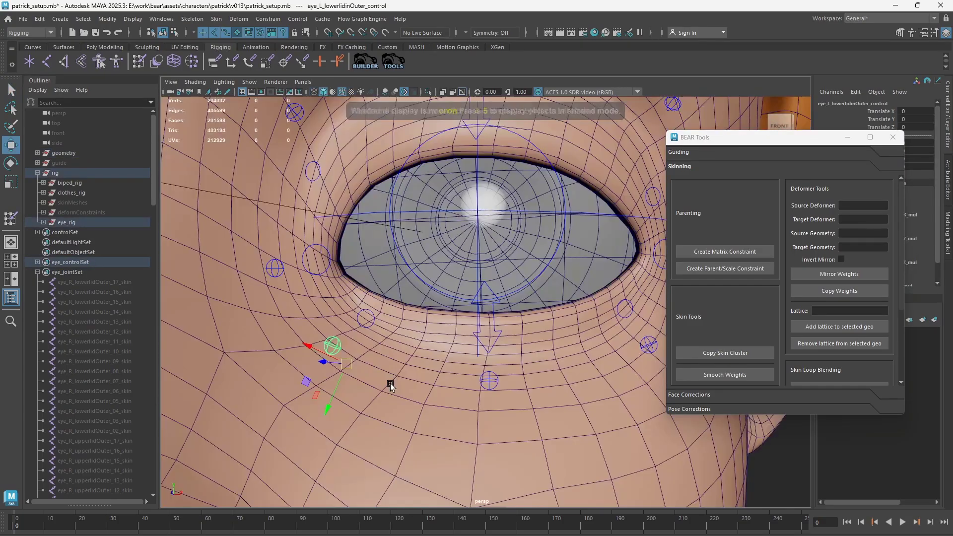
{"action": "key", "text": "q"}
{"action": "scroll", "coordinate": [409, 344], "scroll_direction": "down", "scroll_amount": 2}
Move the BEAR Tools window off the attribute list and turn on Joint Display for eye_rig.
{"action": "left_click", "coordinate": [67, 222]}
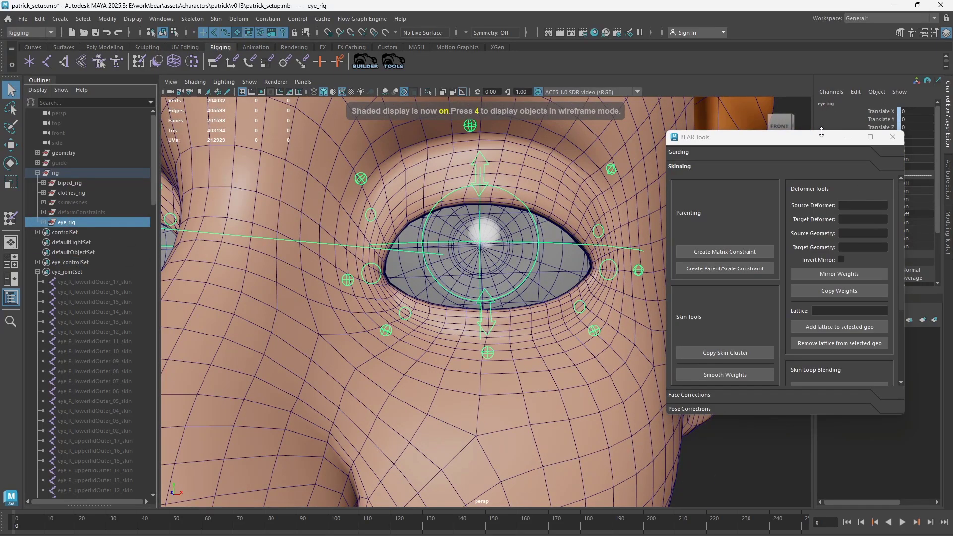
{"action": "left_click_drag", "start_coordinate": [821, 137], "coordinate": [753, 139]}
{"action": "left_click", "coordinate": [880, 214]}
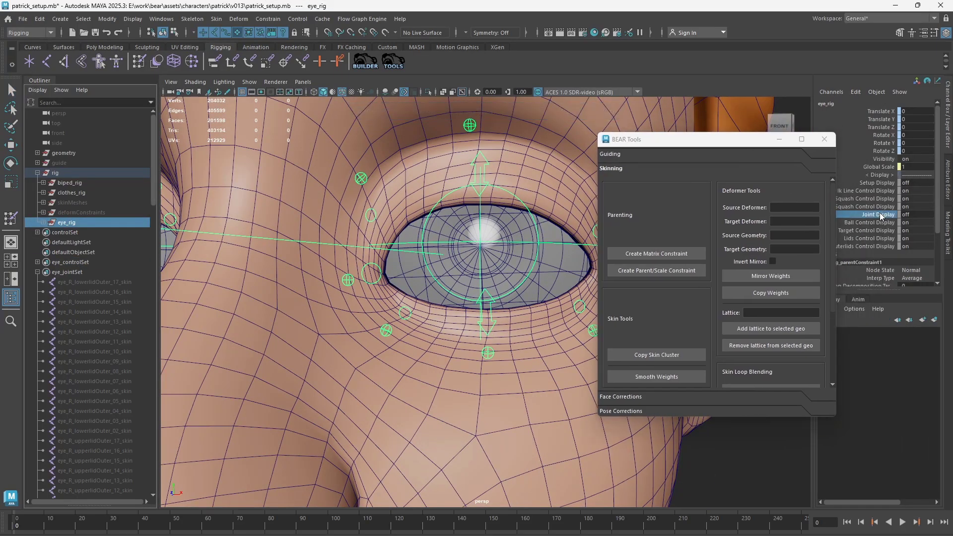
{"action": "middle_click_drag", "start_coordinate": [518, 274], "coordinate": [574, 292]}
Check the left outer lower lid joints, test-move eye_L_lowerlidinOuter_control with the joints visible, and undo the move.
{"action": "left_click", "coordinate": [500, 339]}
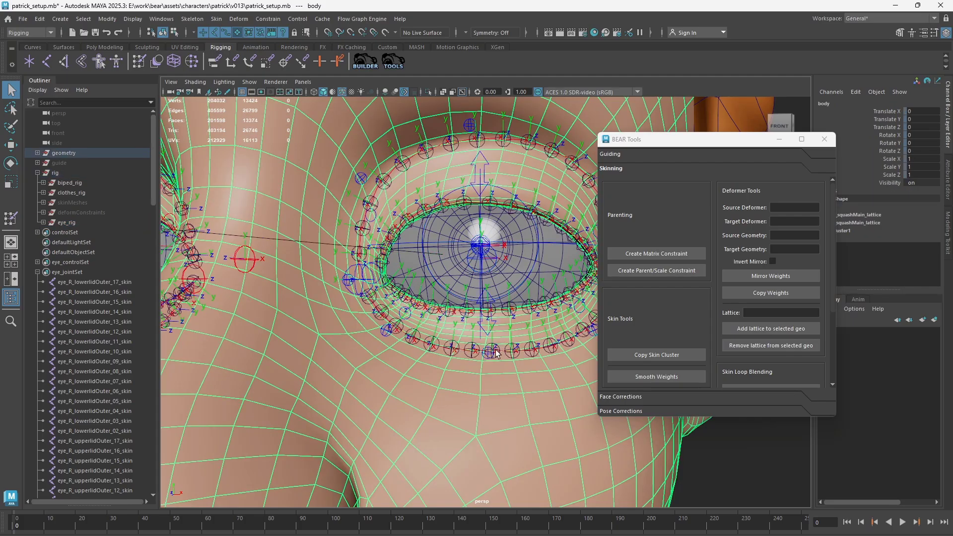
{"action": "left_click", "coordinate": [485, 352]}
{"action": "right_click_drag", "start_coordinate": [494, 355], "coordinate": [603, 377], "text": "alt"}
{"action": "left_click_drag", "start_coordinate": [427, 297], "coordinate": [357, 278], "text": "alt"}
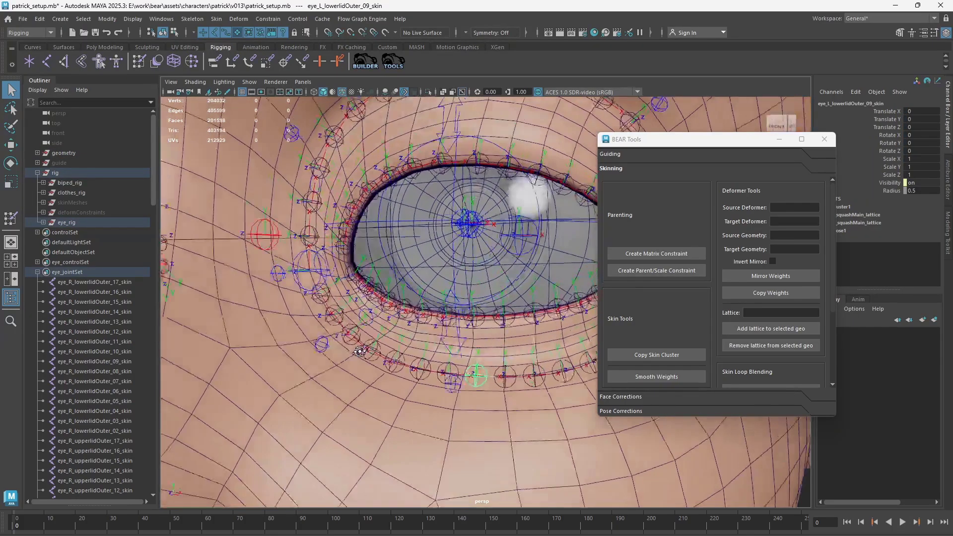
{"action": "left_click", "coordinate": [322, 343]}
{"action": "key", "text": "w"}
{"action": "left_click_drag", "start_coordinate": [343, 358], "coordinate": [363, 291]}
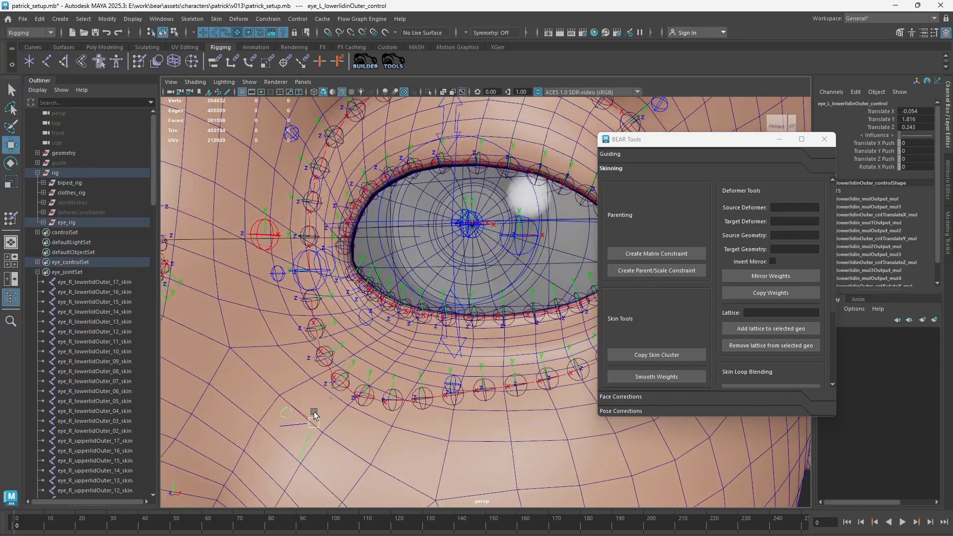
{"action": "key", "text": "q"}
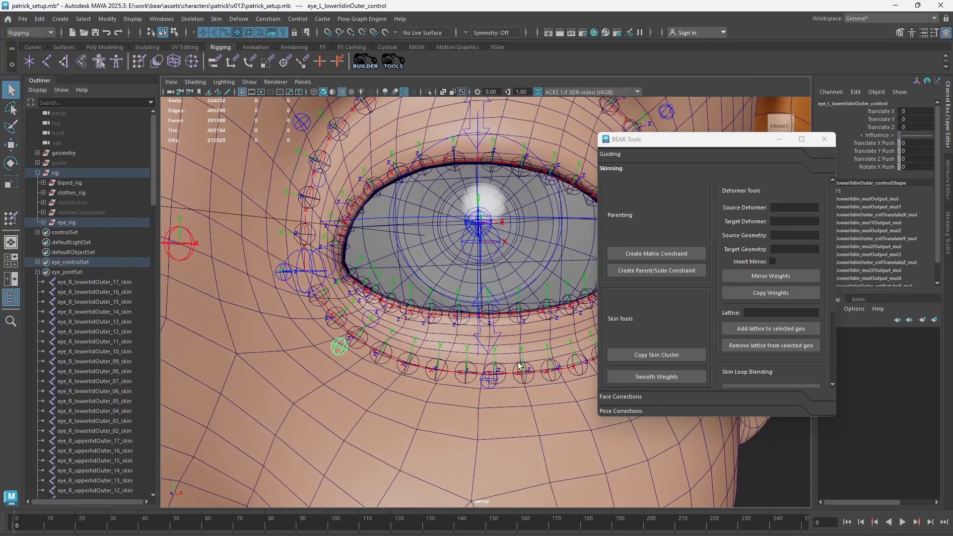
Select the body mesh, frame the left lower eyelid, and reposition the BEAR Tools window after closing Tool Settings.
{"action": "left_click", "coordinate": [545, 325]}
{"action": "middle_click_drag", "start_coordinate": [545, 325], "coordinate": [502, 314], "text": "alt"}
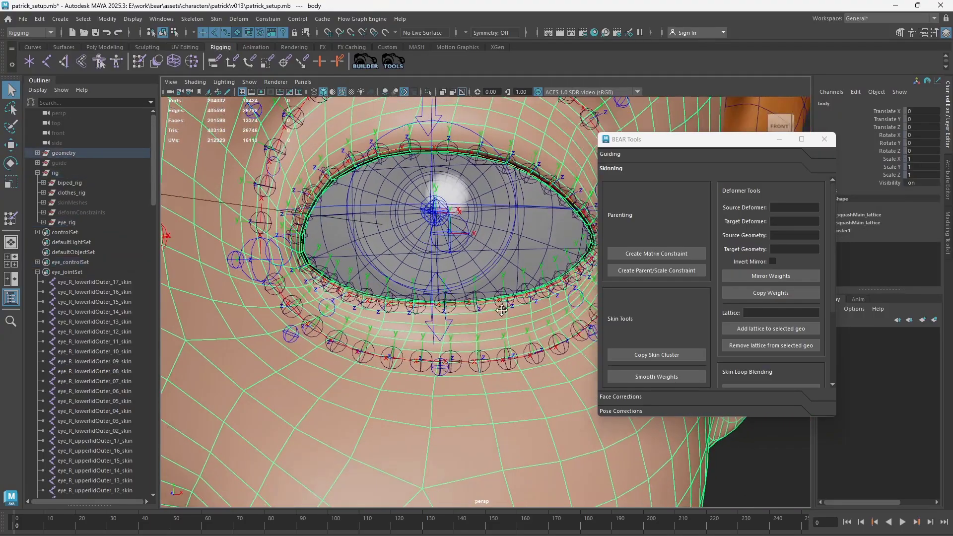
{"action": "left_click_drag", "start_coordinate": [503, 314], "coordinate": [516, 323], "text": "alt"}
{"action": "middle_click_drag", "start_coordinate": [516, 322], "coordinate": [479, 308], "text": "alt"}
{"action": "double_click", "coordinate": [139, 62]}
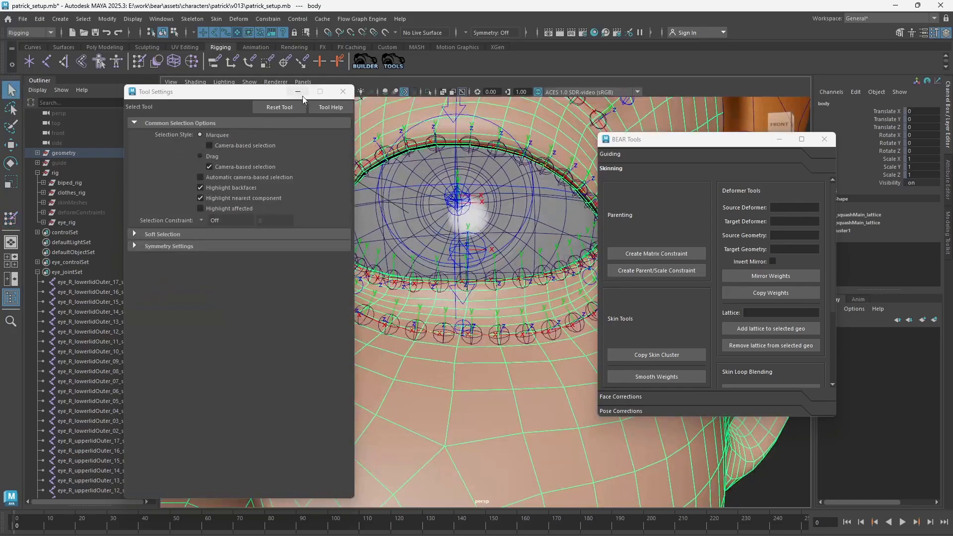
{"action": "left_click", "coordinate": [342, 91]}
{"action": "scroll", "coordinate": [440, 249], "scroll_direction": "up", "scroll_amount": 2}
{"action": "left_click_drag", "start_coordinate": [717, 141], "coordinate": [757, 143]}
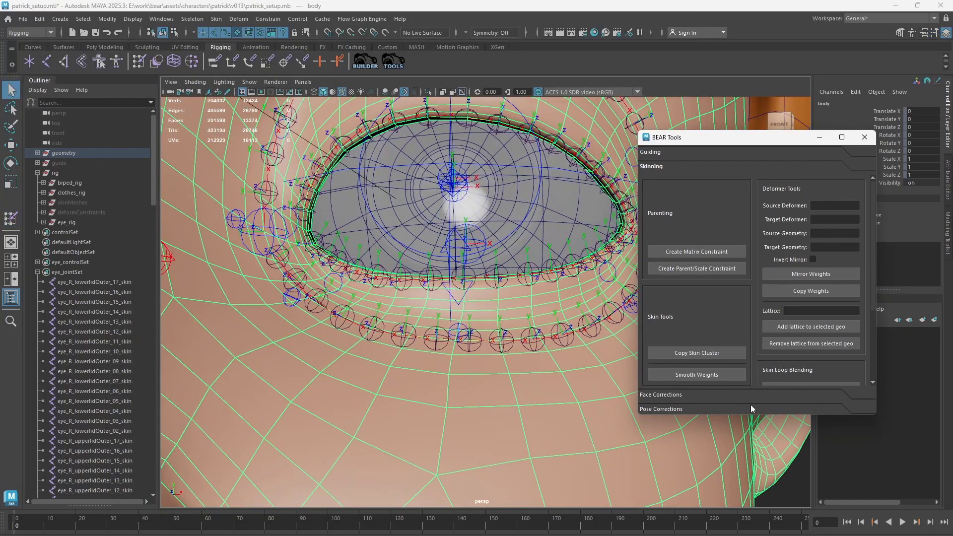
Switch the body mesh to edge selection around the left lower eyelid and display it with the default material.
{"action": "scroll", "coordinate": [810, 357], "scroll_direction": "down", "scroll_amount": 3}
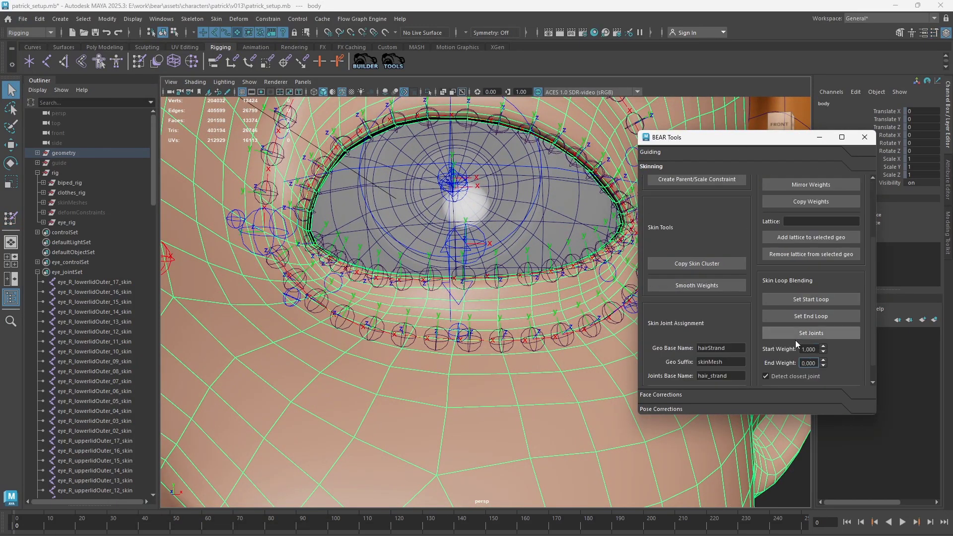
{"action": "middle_click_drag", "start_coordinate": [490, 302], "coordinate": [497, 304], "text": "alt"}
{"action": "right_click_drag", "start_coordinate": [511, 287], "coordinate": [509, 260]}
{"action": "left_click_drag", "start_coordinate": [401, 259], "coordinate": [382, 259], "text": "alt"}
{"action": "scroll", "coordinate": [342, 259], "scroll_direction": "up", "scroll_amount": 2}
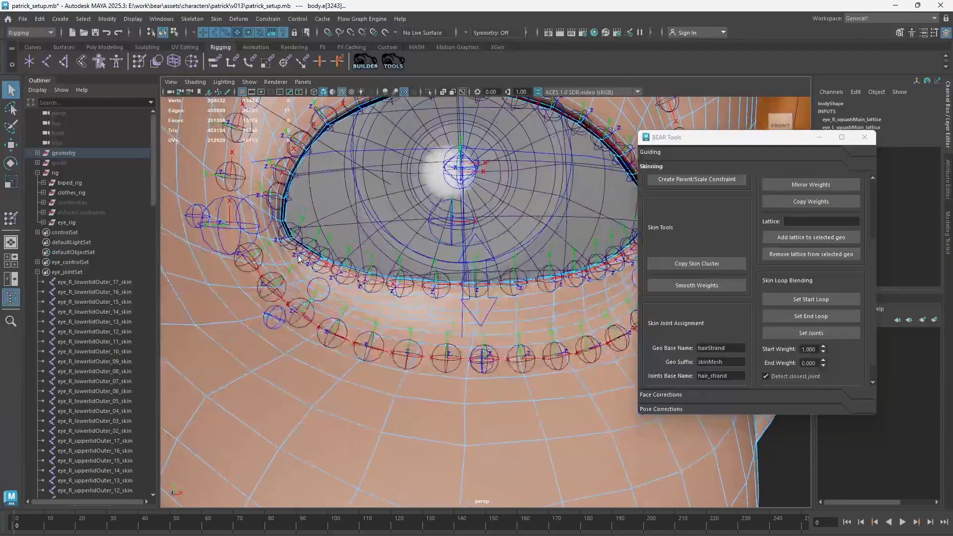
{"action": "left_click_drag", "start_coordinate": [298, 255], "coordinate": [304, 260], "text": "alt"}
{"action": "middle_click_drag", "start_coordinate": [282, 226], "coordinate": [284, 246], "text": "alt"}
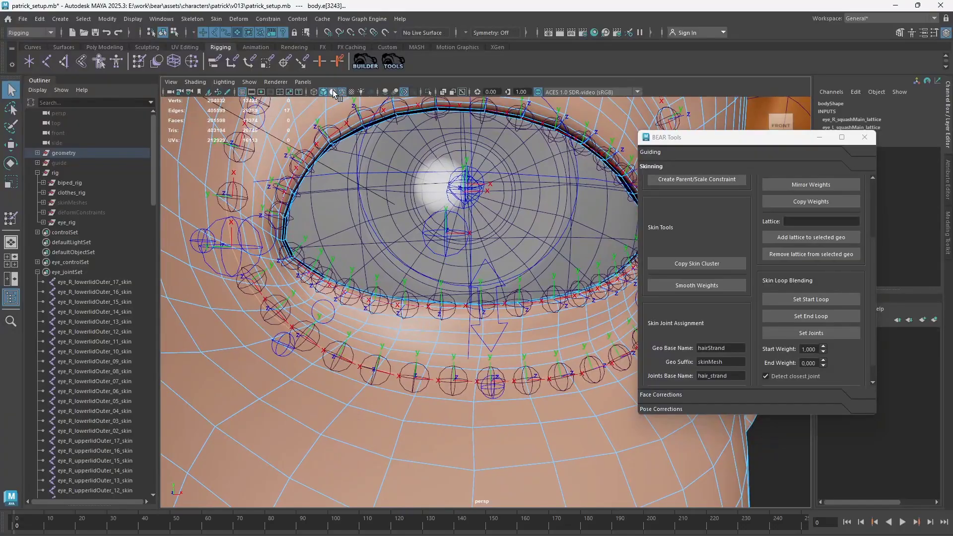
{"action": "left_click", "coordinate": [332, 92]}
Select the 17-edge partial loop along the left lower eyelid's inner rim and set it as the Skin Loop Blending start loop.
{"action": "left_click_drag", "start_coordinate": [306, 286], "coordinate": [267, 255], "text": "alt"}
{"action": "left_click_drag", "start_coordinate": [391, 288], "coordinate": [303, 343], "text": "alt"}
{"action": "left_click", "coordinate": [442, 338]}
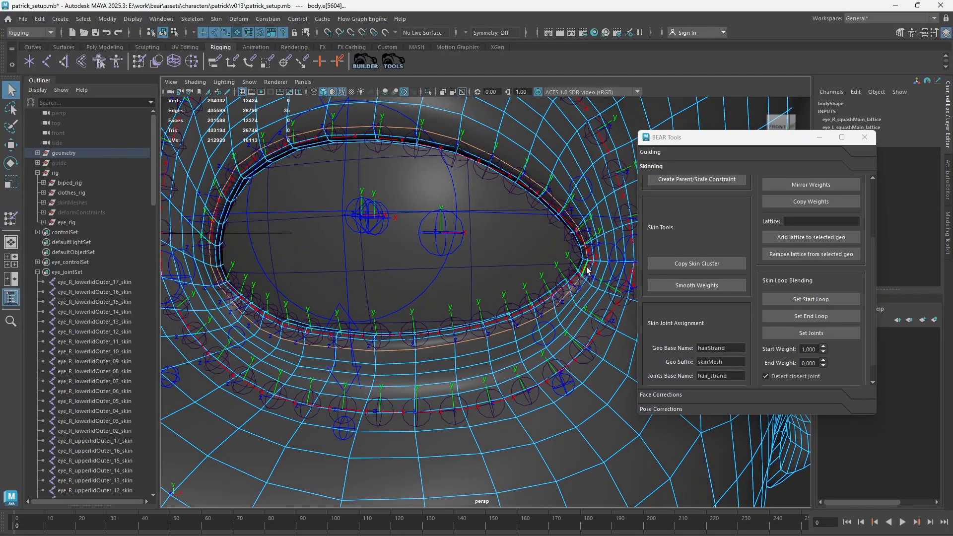
{"action": "double_click", "coordinate": [218, 276], "text": "shift"}
{"action": "left_click_drag", "start_coordinate": [367, 274], "coordinate": [421, 261], "text": "alt"}
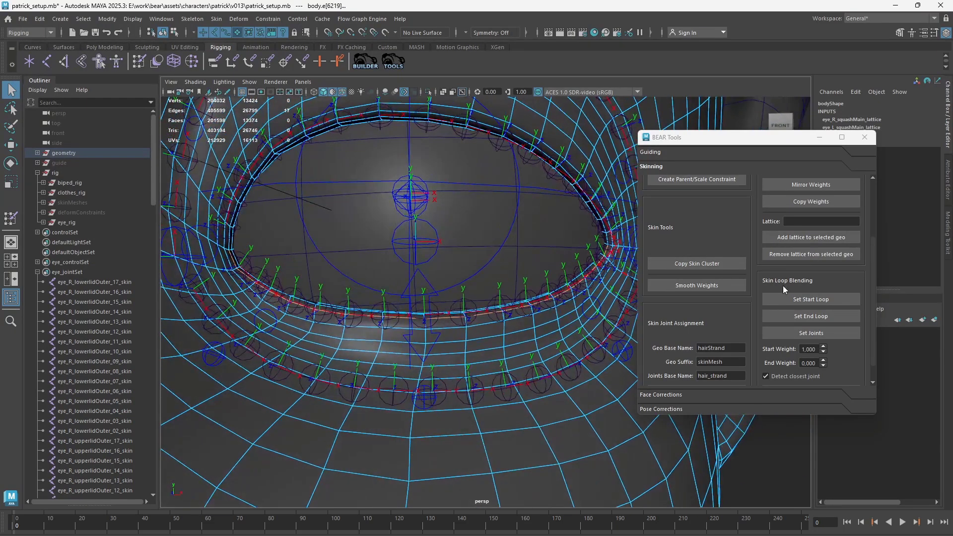
{"action": "left_click", "coordinate": [796, 301]}
Select the 17 edges running along the left outer lower lid joints and set them as the end loop.
{"action": "left_click_drag", "start_coordinate": [222, 263], "coordinate": [209, 272], "text": "alt"}
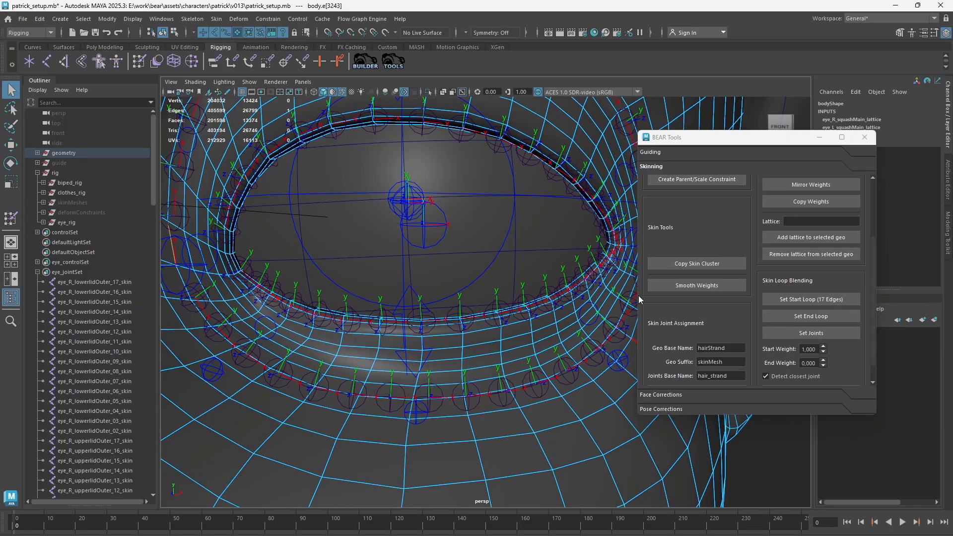
{"action": "left_click_drag", "start_coordinate": [498, 388], "coordinate": [620, 273], "text": "alt"}
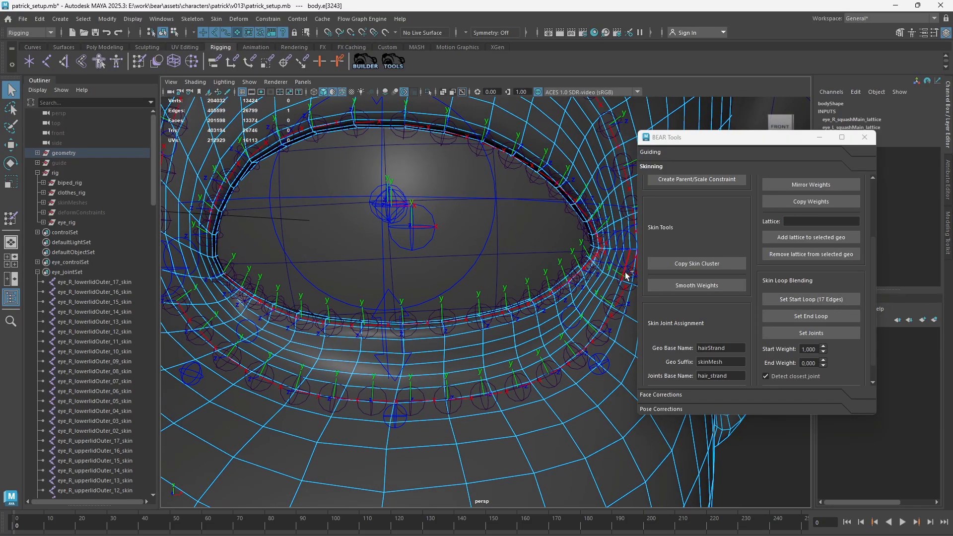
{"action": "right_click_drag", "start_coordinate": [604, 274], "coordinate": [586, 276], "text": "alt"}
{"action": "left_click", "coordinate": [783, 318]}
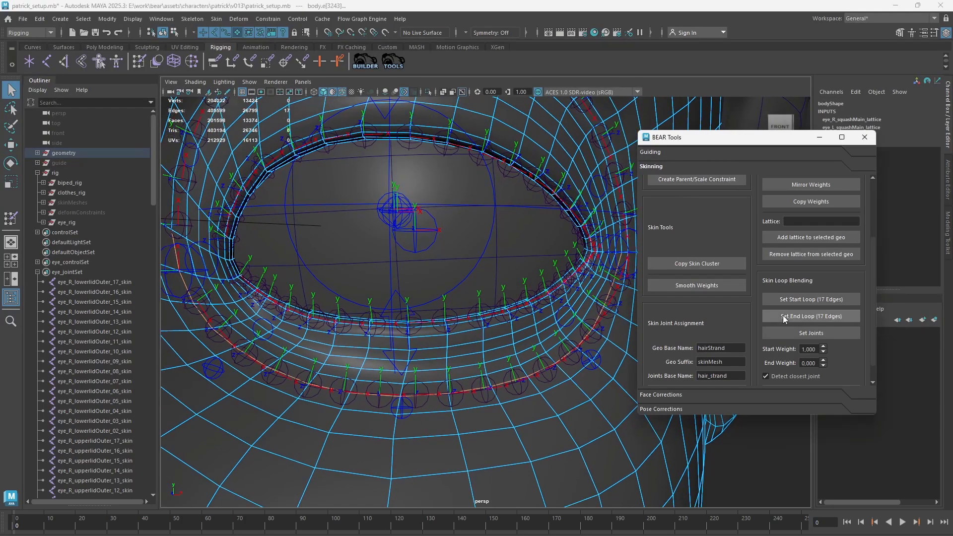
Leave edge selection and select joints eye_L_lowerlidOuter_02_skin through eye_L_lowerlidOuter_17_skin in the Outliner.
{"action": "right_click_drag", "start_coordinate": [580, 313], "coordinate": [562, 325], "text": "alt"}
{"action": "left_click_drag", "start_coordinate": [470, 283], "coordinate": [469, 279], "text": "alt"}
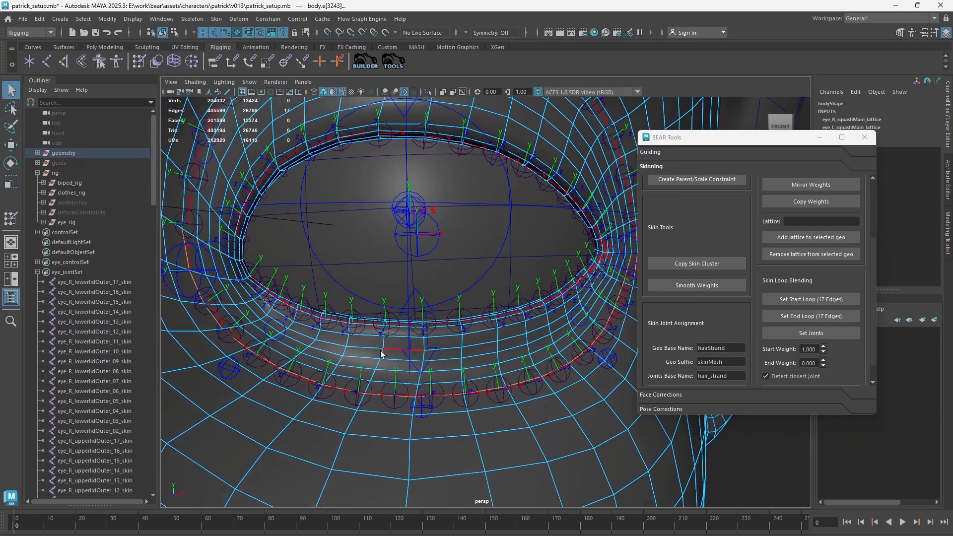
{"action": "right_click_drag", "start_coordinate": [369, 384], "coordinate": [364, 321]}
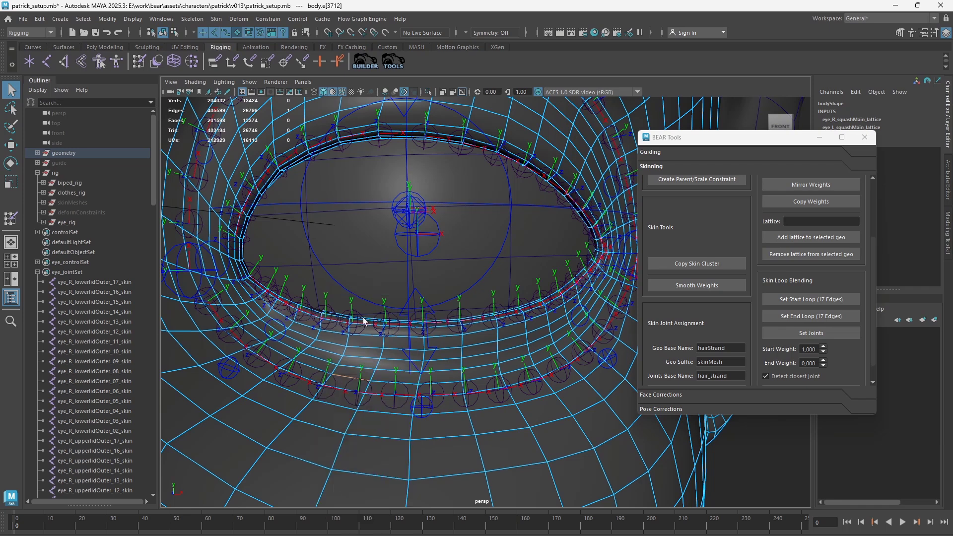
{"action": "right_click_drag", "start_coordinate": [373, 399], "coordinate": [369, 327]}
{"action": "left_click", "coordinate": [260, 351]}
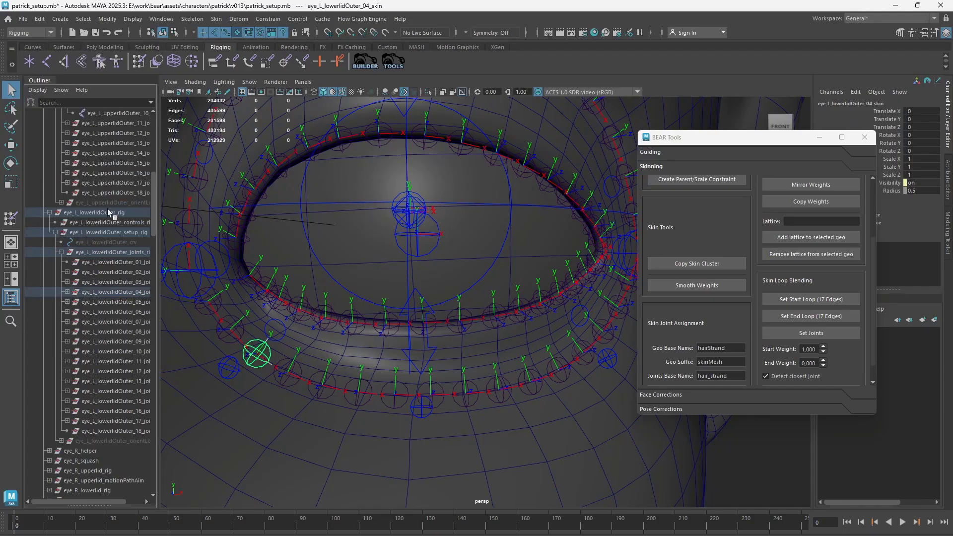
{"action": "scroll", "coordinate": [80, 218], "scroll_direction": "up", "scroll_amount": 10}
{"action": "scroll", "coordinate": [99, 300], "scroll_direction": "down", "scroll_amount": 10}
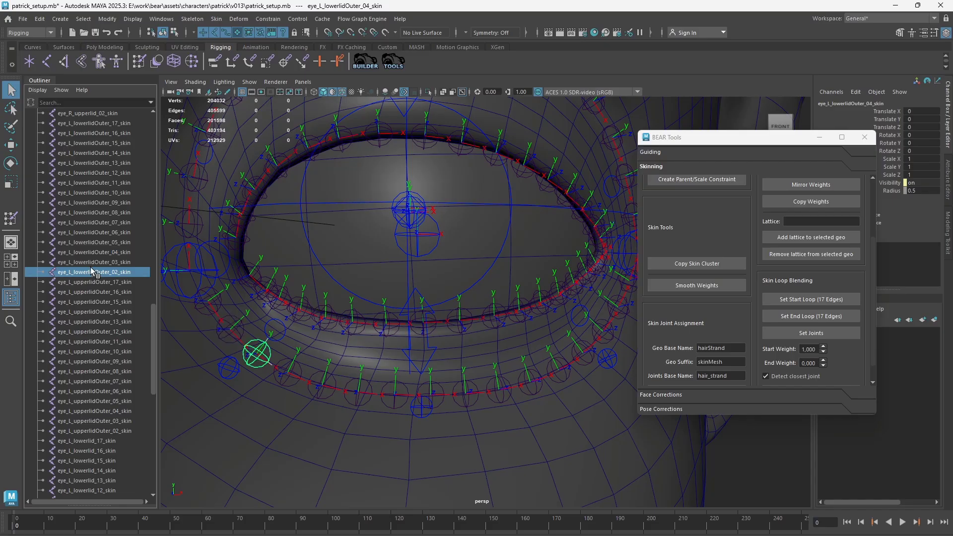
{"action": "left_click_drag", "start_coordinate": [94, 272], "coordinate": [110, 123]}
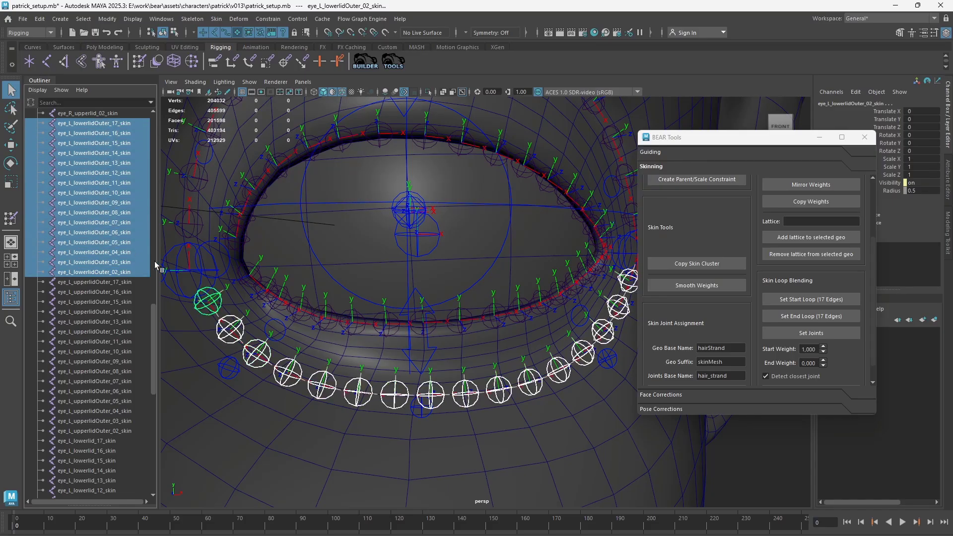
Add eye_L_outerlidOuter_skin and eye_L_innerlidOuter_skin to the joint selection and set these joints for Skin Loop Blending.
{"action": "scroll", "coordinate": [96, 329], "scroll_direction": "down", "scroll_amount": 10}
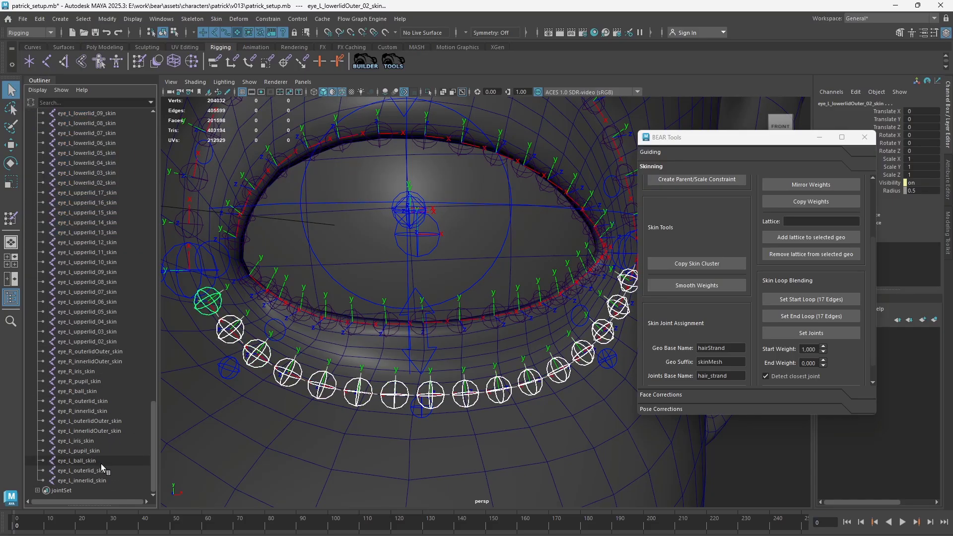
{"action": "scroll", "coordinate": [95, 404], "scroll_direction": "up", "scroll_amount": 10}
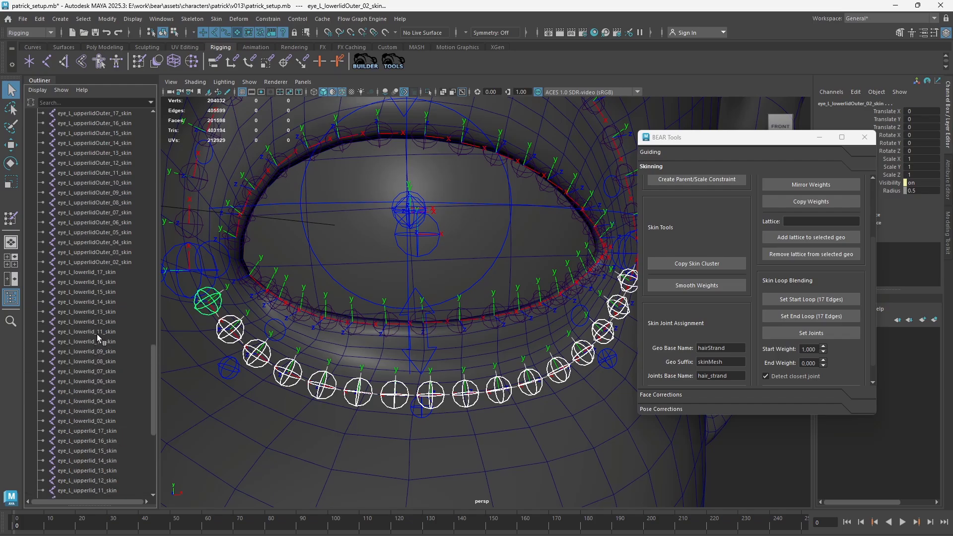
{"action": "scroll", "coordinate": [110, 362], "scroll_direction": "up", "scroll_amount": 10}
{"action": "scroll", "coordinate": [103, 364], "scroll_direction": "down", "scroll_amount": 20}
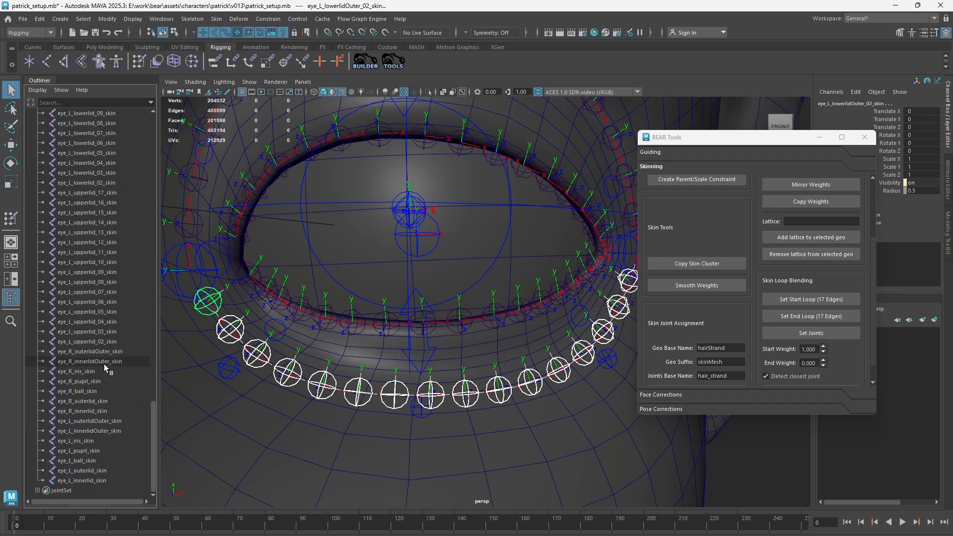
{"action": "left_click", "coordinate": [99, 421]}
{"action": "left_click", "coordinate": [99, 430], "text": "shift"}
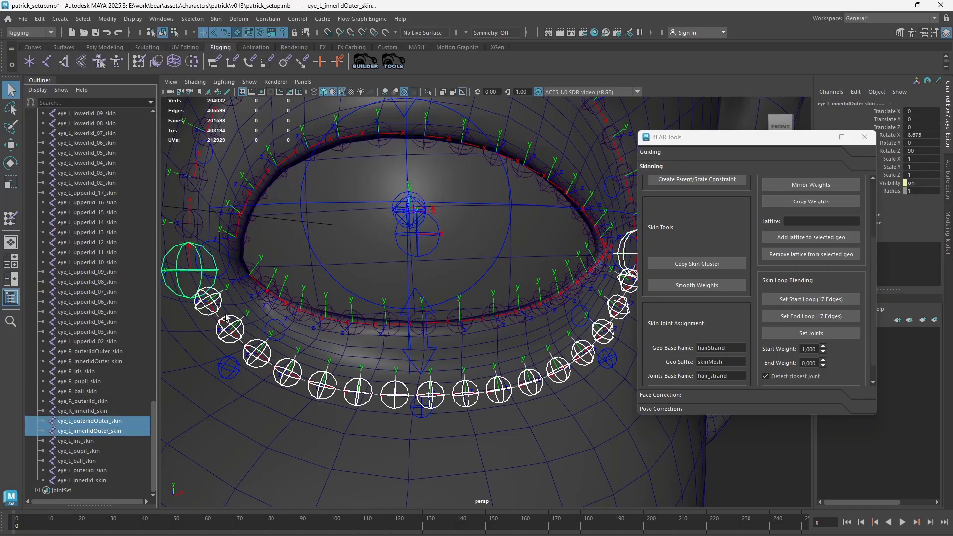
{"action": "left_click", "coordinate": [814, 333]}
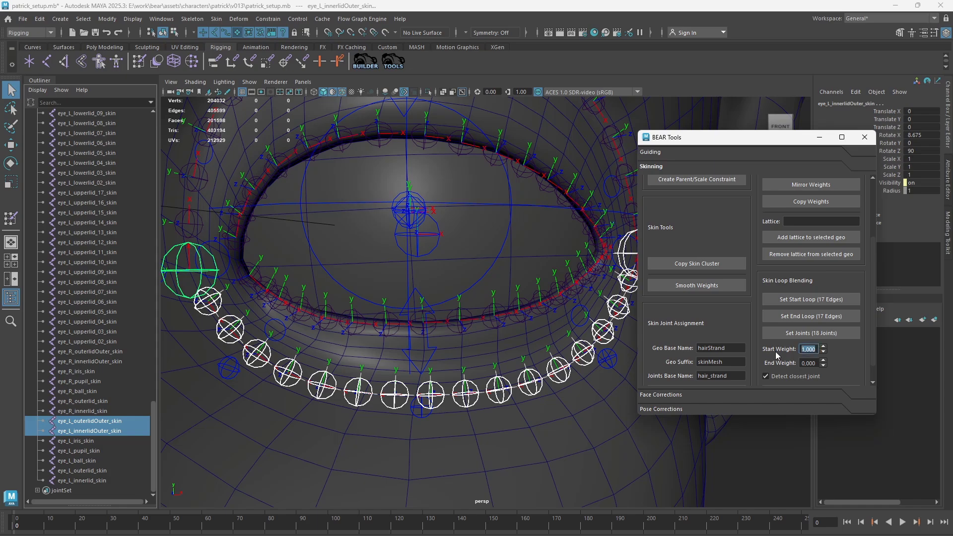
Set the Skin Loop Blending start weight to 0 and end weight to 1.
{"action": "type", "text": "0"}
{"action": "key", "text": "Return"}
{"action": "left_click_drag", "start_coordinate": [818, 363], "coordinate": [790, 365]}
{"action": "type", "text": "1"}
{"action": "key", "text": "Return"}
{"action": "scroll", "coordinate": [866, 363], "scroll_direction": "down", "scroll_amount": 1}
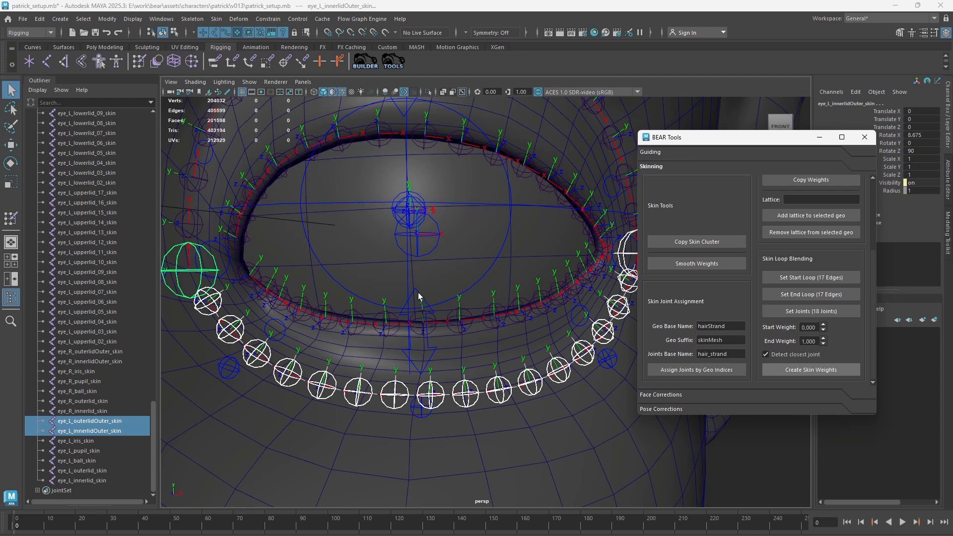
Test-move eye_L_lowerlidOuter_control to check how the left lower lid deforms, and undo the move.
{"action": "left_click", "coordinate": [419, 411]}
{"action": "key", "text": "w"}
{"action": "mouse_move", "coordinate": [417, 402]}
{"action": "left_mouse_down"}
{"action": "mouse_move", "coordinate": [418, 347]}
{"action": "mouse_move", "coordinate": [420, 462]}
{"action": "mouse_move", "coordinate": [419, 409]}
{"action": "left_mouse_up"}
{"action": "left_click", "coordinate": [419, 328]}
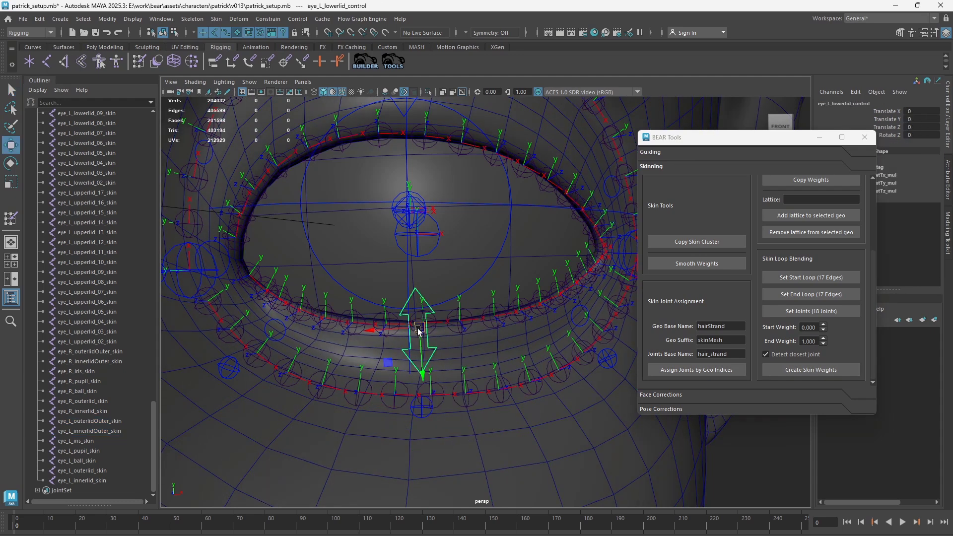
{"action": "mouse_move", "coordinate": [418, 331]}
{"action": "left_mouse_down"}
{"action": "mouse_move", "coordinate": [421, 182]}
{"action": "mouse_move", "coordinate": [432, 390]}
{"action": "mouse_move", "coordinate": [421, 149]}
{"action": "mouse_move", "coordinate": [419, 329]}
{"action": "left_mouse_up"}
{"action": "left_click", "coordinate": [420, 410]}
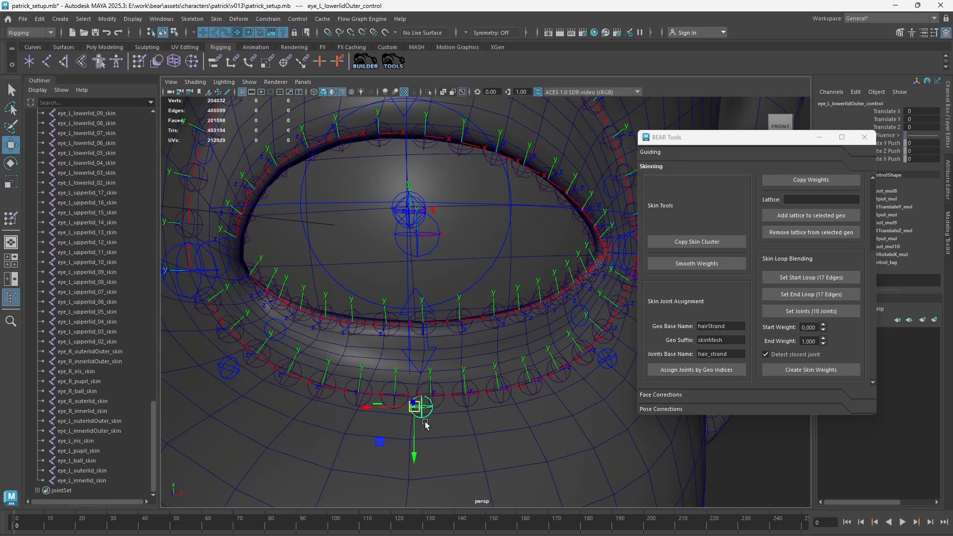
{"action": "left_click_drag", "start_coordinate": [418, 418], "coordinate": [400, 253]}
{"action": "key", "text": "ctrl+z"}
Test-move eye_L_upperlidOuter_control above the left eye and undo the move.
{"action": "scroll", "coordinate": [424, 309], "scroll_direction": "down", "scroll_amount": 4}
{"action": "key", "text": "q"}
{"action": "scroll", "coordinate": [486, 298], "scroll_direction": "up", "scroll_amount": 2}
{"action": "middle_click_drag", "start_coordinate": [483, 229], "coordinate": [483, 289], "text": "alt"}
{"action": "left_click", "coordinate": [396, 119]}
{"action": "scroll", "coordinate": [422, 139], "scroll_direction": "down", "scroll_amount": 3}
{"action": "key", "text": "w"}
{"action": "left_click_drag", "start_coordinate": [436, 167], "coordinate": [440, 259]}
{"action": "key", "text": "ctrl+z"}
{"action": "key", "text": "q"}
{"action": "scroll", "coordinate": [453, 219], "scroll_direction": "down", "scroll_amount": 3}
{"action": "scroll", "coordinate": [471, 243], "scroll_direction": "up", "scroll_amount": 4}
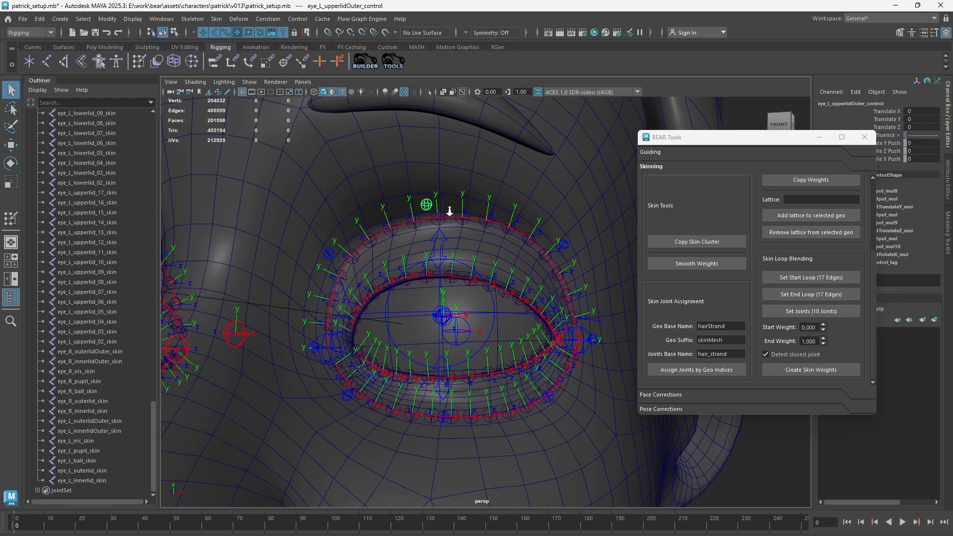
On the body mesh, select the 17 edges along the left outer upper lid joints and set them as the start loop.
{"action": "left_click", "coordinate": [390, 184]}
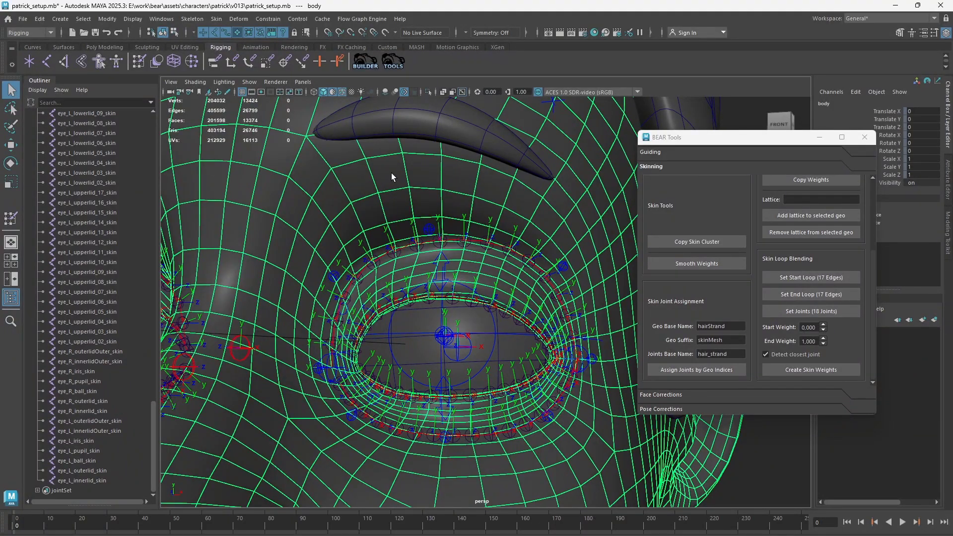
{"action": "right_click_drag", "start_coordinate": [391, 172], "coordinate": [392, 147]}
{"action": "left_click", "coordinate": [318, 209]}
{"action": "left_click", "coordinate": [283, 276]}
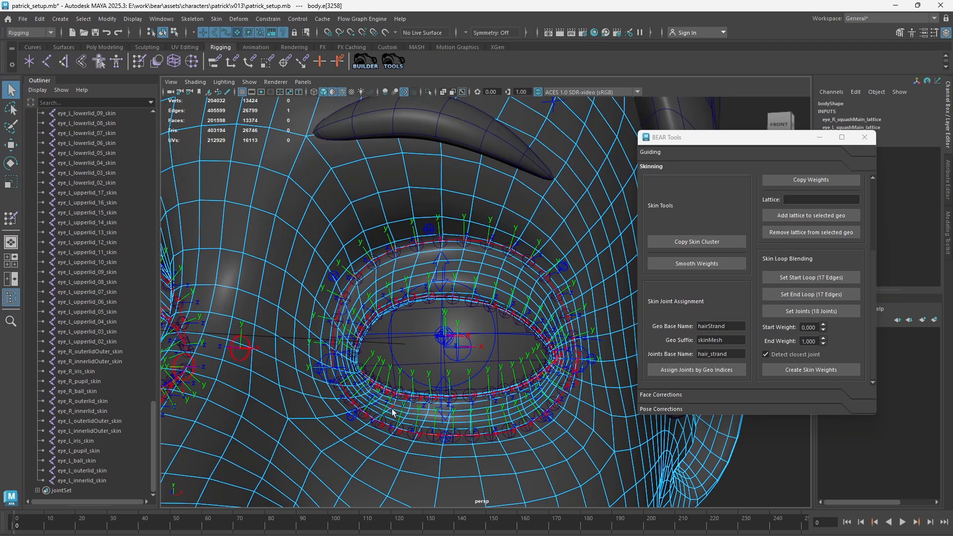
{"action": "scroll", "coordinate": [299, 344], "scroll_direction": "up", "scroll_amount": 3}
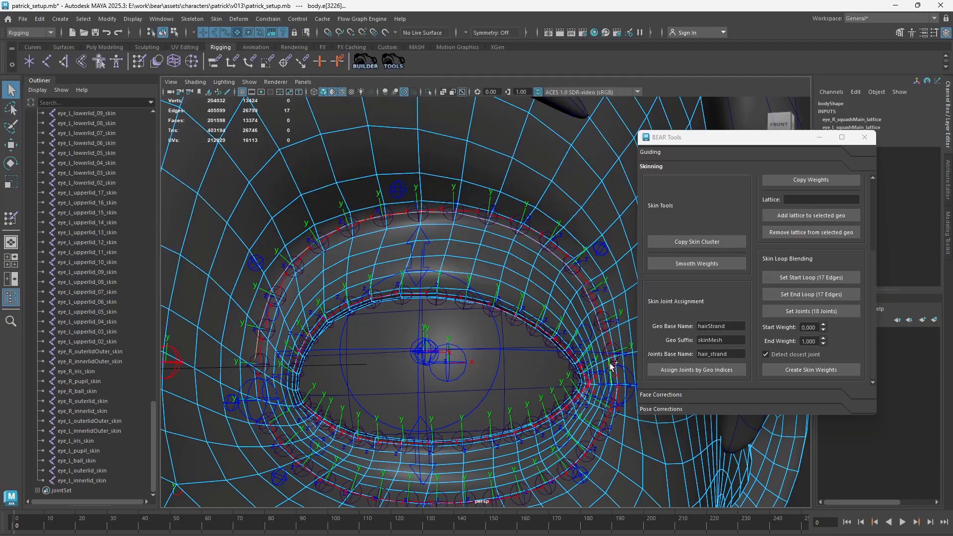
{"action": "left_click_drag", "start_coordinate": [610, 362], "coordinate": [649, 302], "text": "alt"}
{"action": "left_click", "coordinate": [836, 281]}
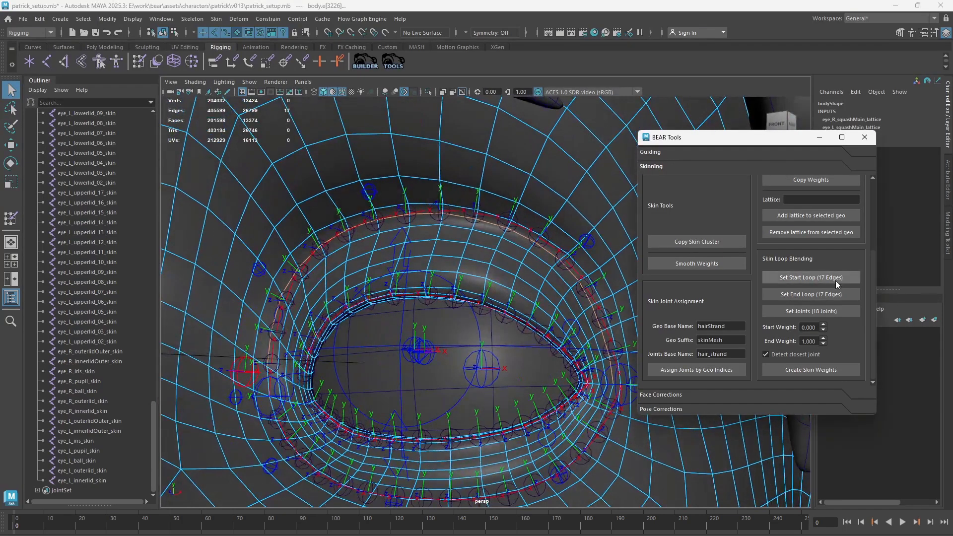
Select the 17-edge partial loop just below the left eyebrow and set it as the end loop.
{"action": "left_click_drag", "start_coordinate": [397, 270], "coordinate": [319, 357], "text": "alt"}
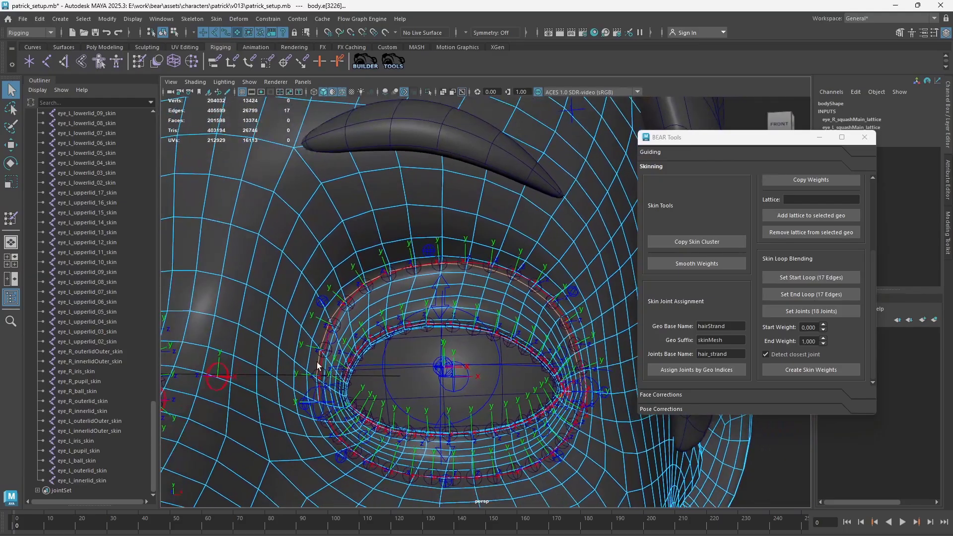
{"action": "left_click", "coordinate": [263, 310]}
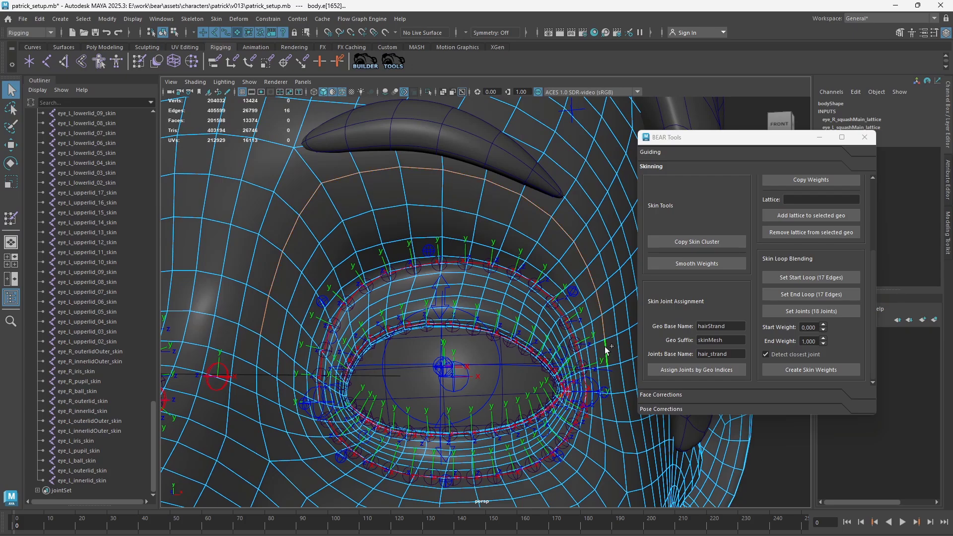
{"action": "left_click", "coordinate": [609, 373], "text": "shift"}
{"action": "left_click", "coordinate": [791, 294]}
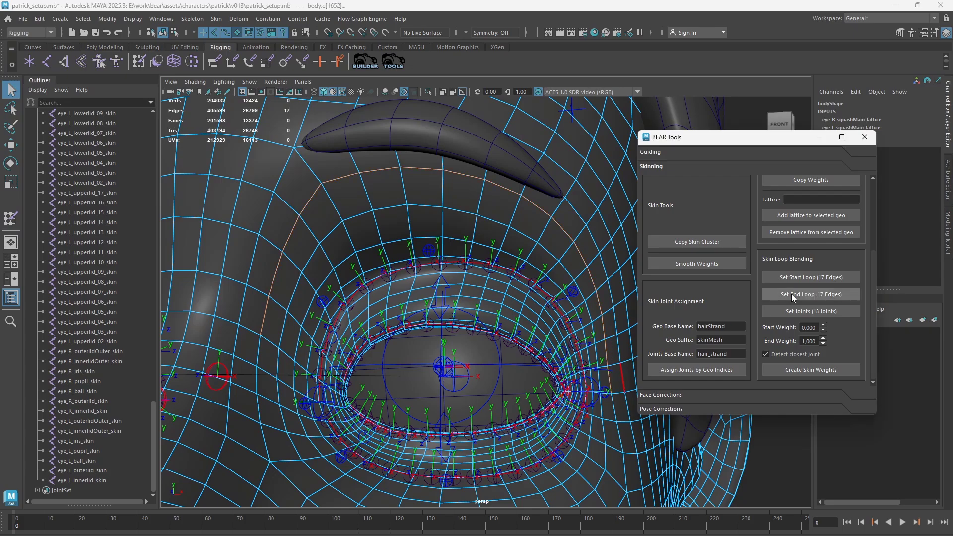
Leave edge selection and select joints eye_L_upperlidOuter_02_skin through eye_L_upperlidOuter_17_skin in the Outliner.
{"action": "right_click", "coordinate": [395, 274]}
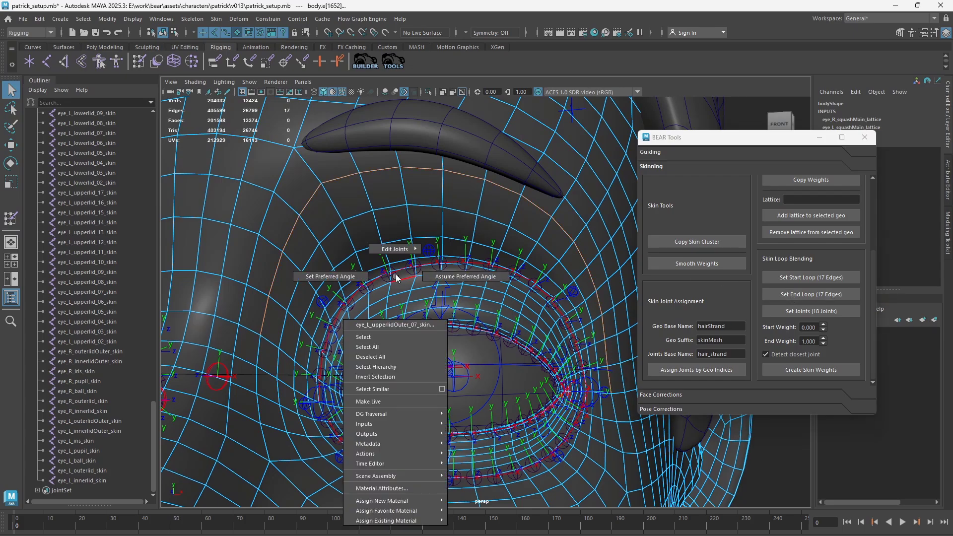
{"action": "right_click", "coordinate": [398, 287]}
{"action": "left_click", "coordinate": [406, 287]}
{"action": "left_click", "coordinate": [388, 274]}
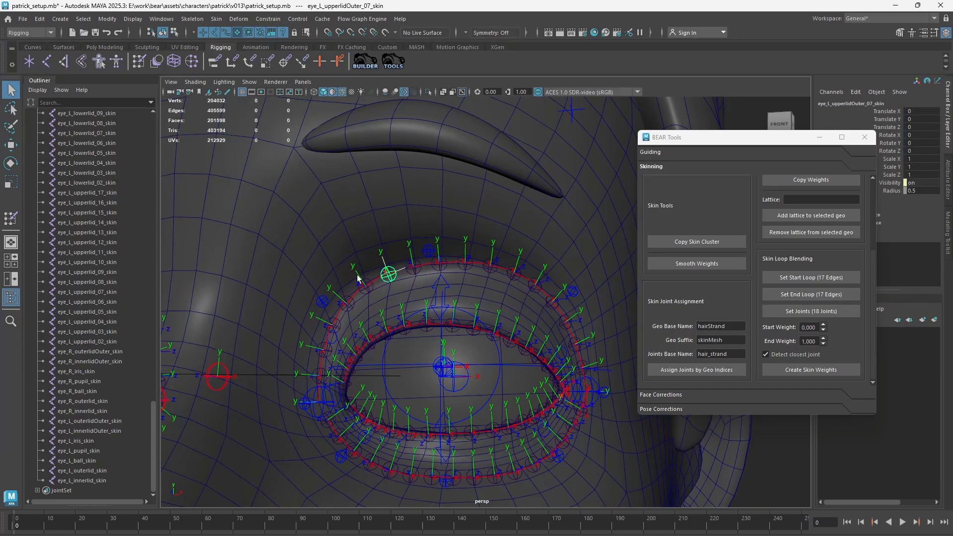
{"action": "key", "text": "f"}
{"action": "scroll", "coordinate": [70, 173], "scroll_direction": "up", "scroll_amount": 4}
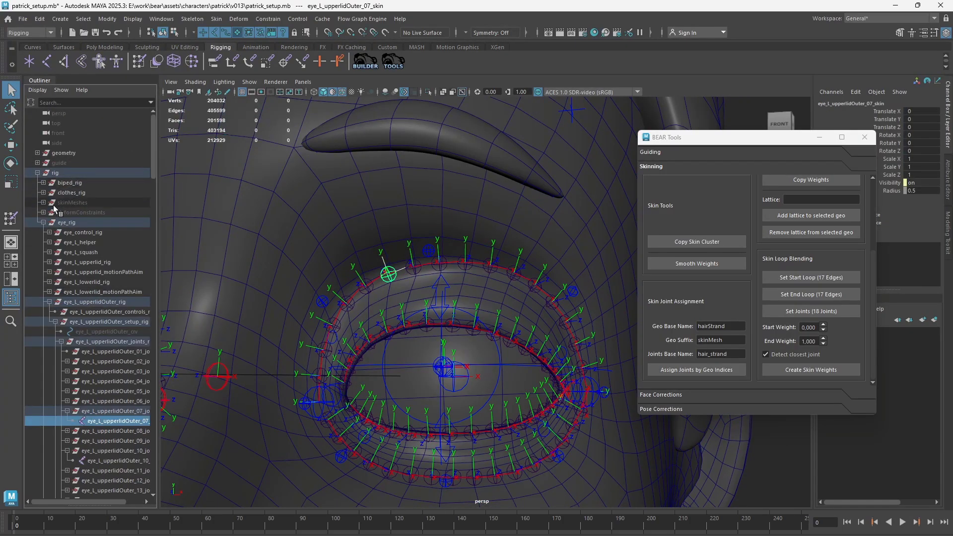
{"action": "left_click", "coordinate": [38, 222]}
{"action": "key", "text": "ctrl+z"}
{"action": "scroll", "coordinate": [121, 299], "scroll_direction": "down", "scroll_amount": 4}
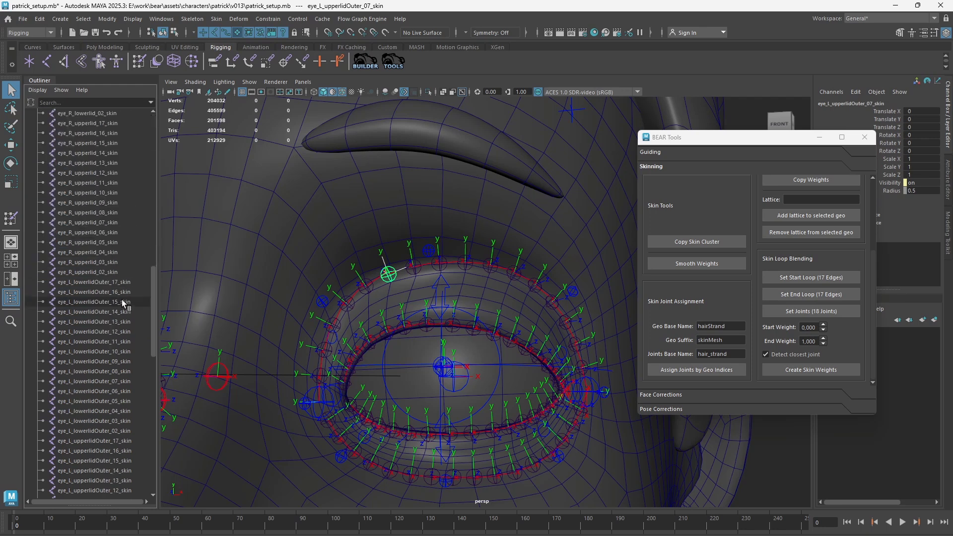
{"action": "scroll", "coordinate": [109, 246], "scroll_direction": "up", "scroll_amount": 5}
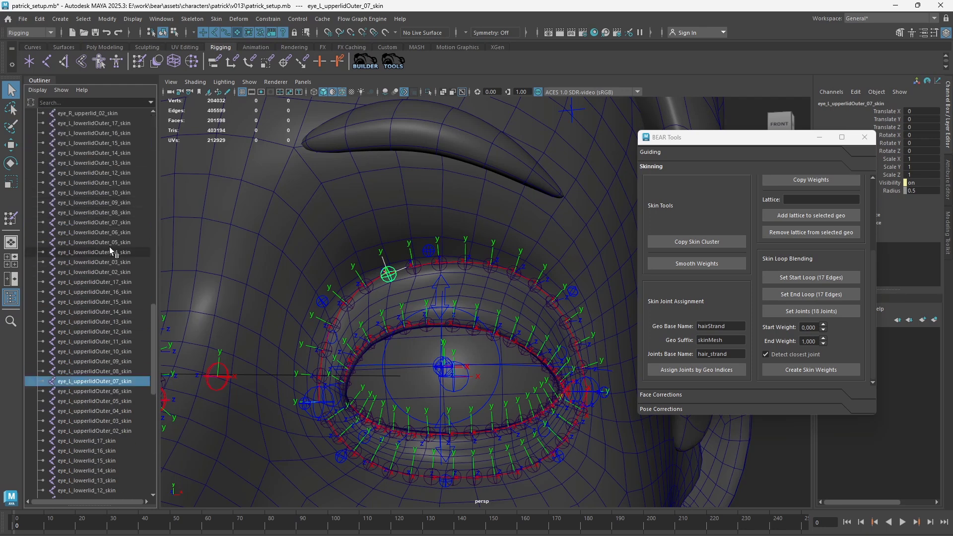
{"action": "left_click_drag", "start_coordinate": [121, 429], "coordinate": [121, 283]}
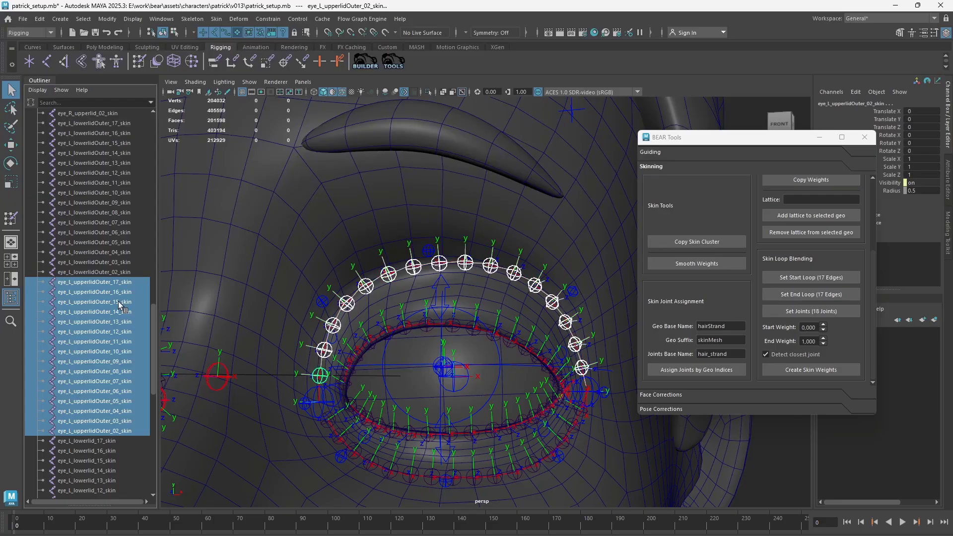
Add eye_L_outerlidOuter_skin and eye_L_innerlidOuter_skin to the selected joints and set all 18 as the loop-blending joints.
{"action": "scroll", "coordinate": [104, 423], "scroll_direction": "down", "scroll_amount": 10}
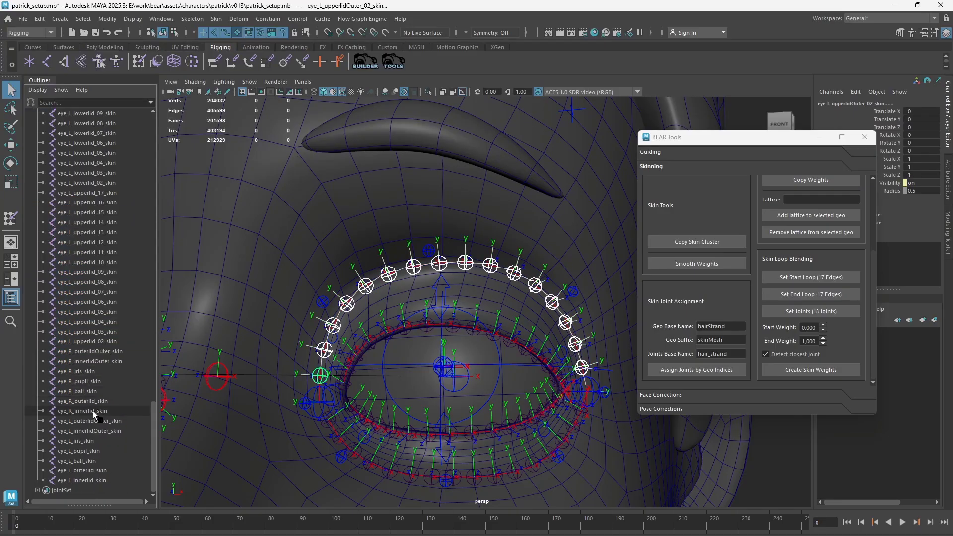
{"action": "left_click_drag", "start_coordinate": [94, 424], "coordinate": [97, 430]}
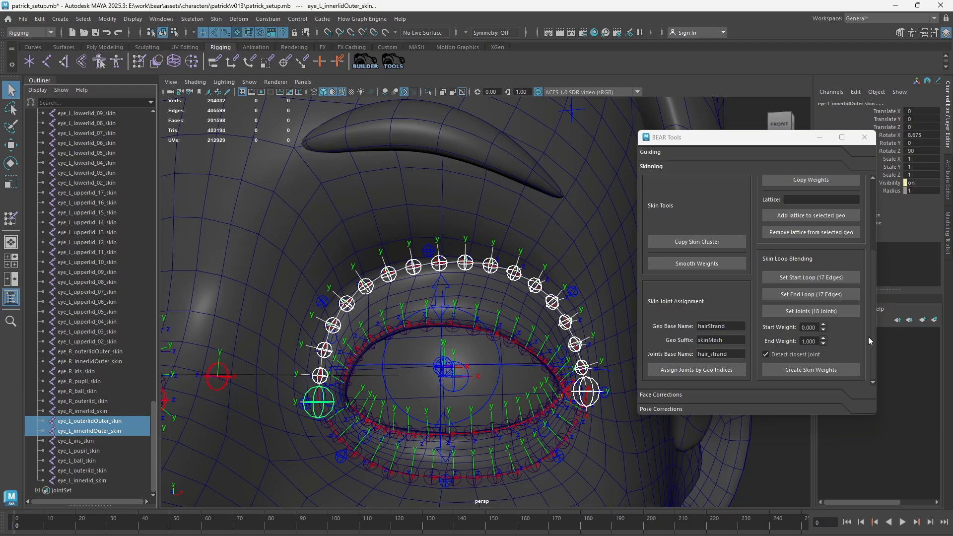
{"action": "left_click", "coordinate": [814, 312]}
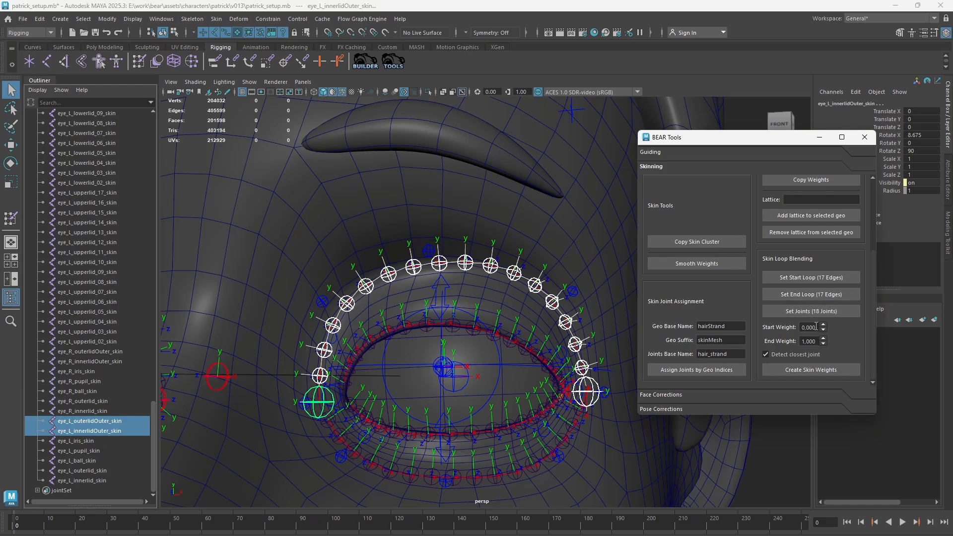
Set the start weight to 1 and the end weight to 0, and create the skin weights for the outer upper lid joints.
{"action": "left_click_drag", "start_coordinate": [817, 327], "coordinate": [796, 329]}
{"action": "type", "text": "1"}
{"action": "key", "text": "Return"}
{"action": "left_click", "coordinate": [809, 341]}
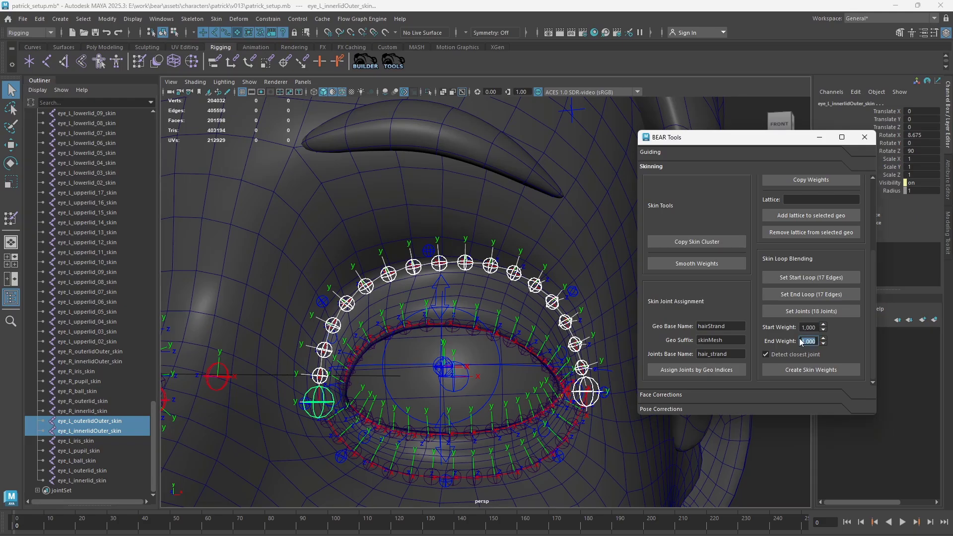
{"action": "left_click", "coordinate": [413, 268]}
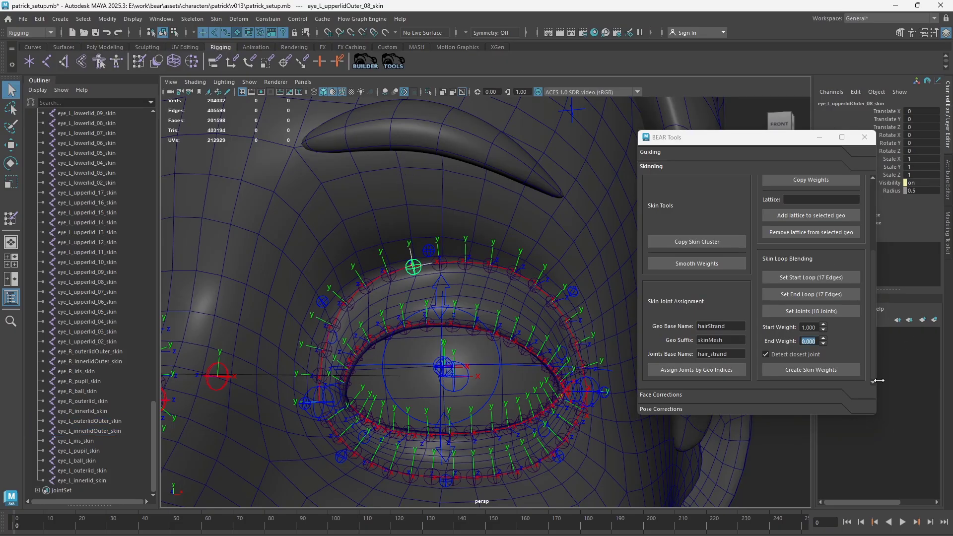
{"action": "left_click", "coordinate": [804, 370]}
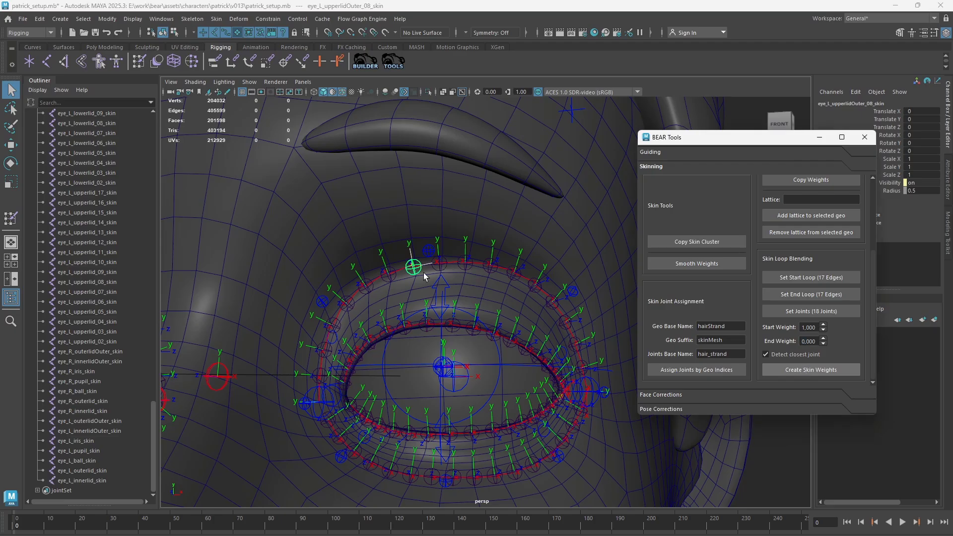
Test-move eye_L_upperlidOuter_control upward to check the lid deformation, and undo the move.
{"action": "left_click", "coordinate": [436, 253]}
{"action": "key", "text": "w"}
{"action": "left_click_drag", "start_coordinate": [436, 253], "coordinate": [425, 173]}
{"action": "scroll", "coordinate": [436, 228], "scroll_direction": "up", "scroll_amount": 5}
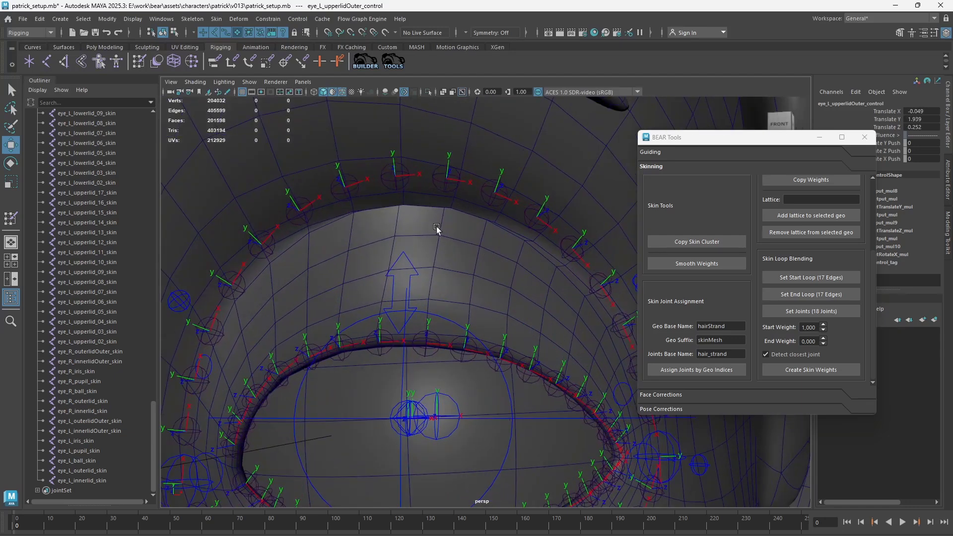
{"action": "scroll", "coordinate": [399, 216], "scroll_direction": "down", "scroll_amount": 2}
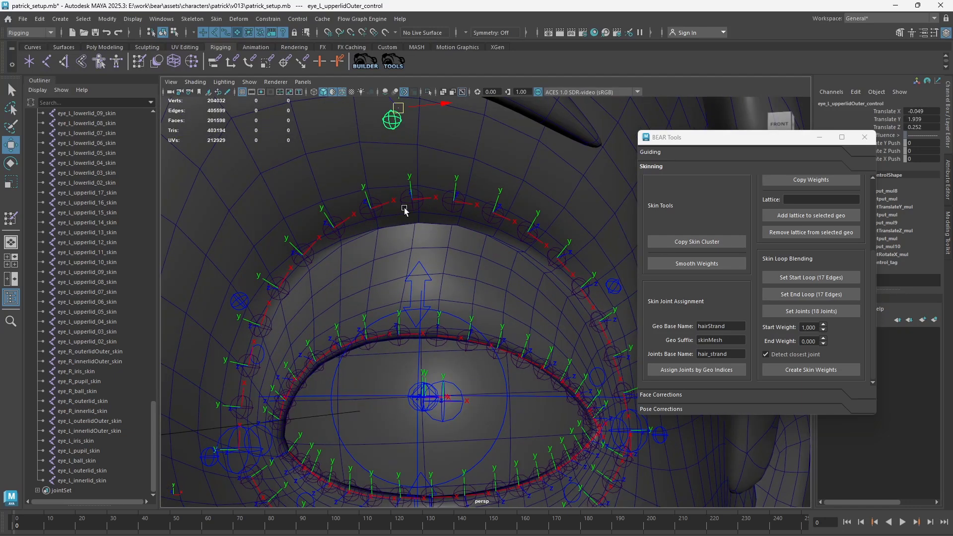
{"action": "key", "text": "ctrl+z"}
{"action": "key", "text": "q"}
{"action": "scroll", "coordinate": [456, 239], "scroll_direction": "down", "scroll_amount": 3}
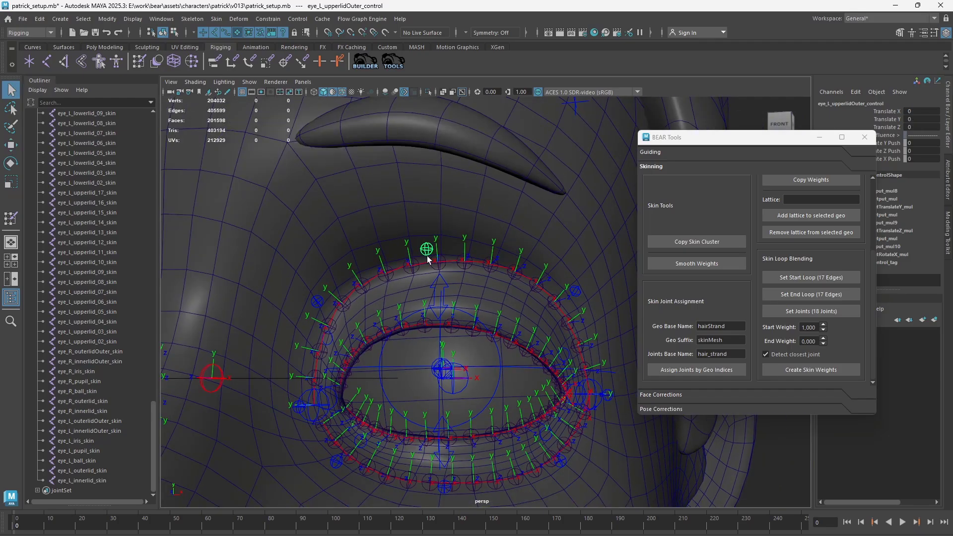
Filter the Outliner by "head", select head_skin in head_jointSet, and set it as the only loop-blending joint.
{"action": "left_click_drag", "start_coordinate": [475, 320], "coordinate": [509, 347], "text": "alt"}
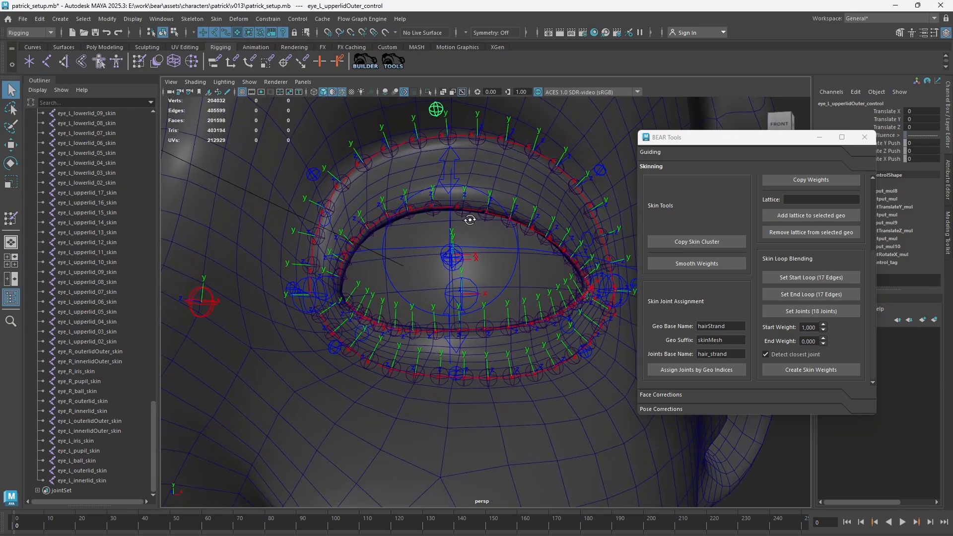
{"action": "left_click_drag", "start_coordinate": [469, 219], "coordinate": [443, 184], "text": "alt"}
{"action": "left_click_drag", "start_coordinate": [432, 117], "coordinate": [457, 180], "text": "alt"}
{"action": "left_click", "coordinate": [457, 177]}
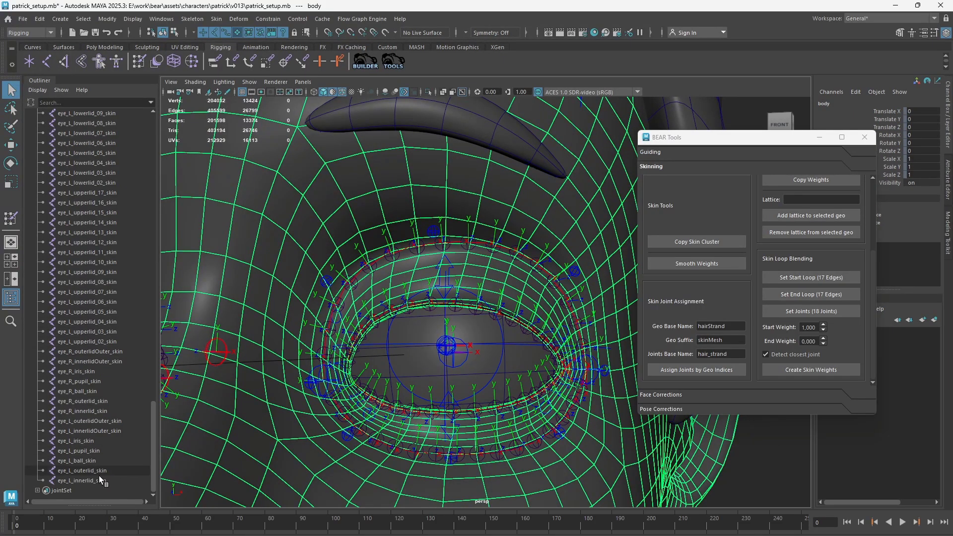
{"action": "left_click", "coordinate": [93, 102]}
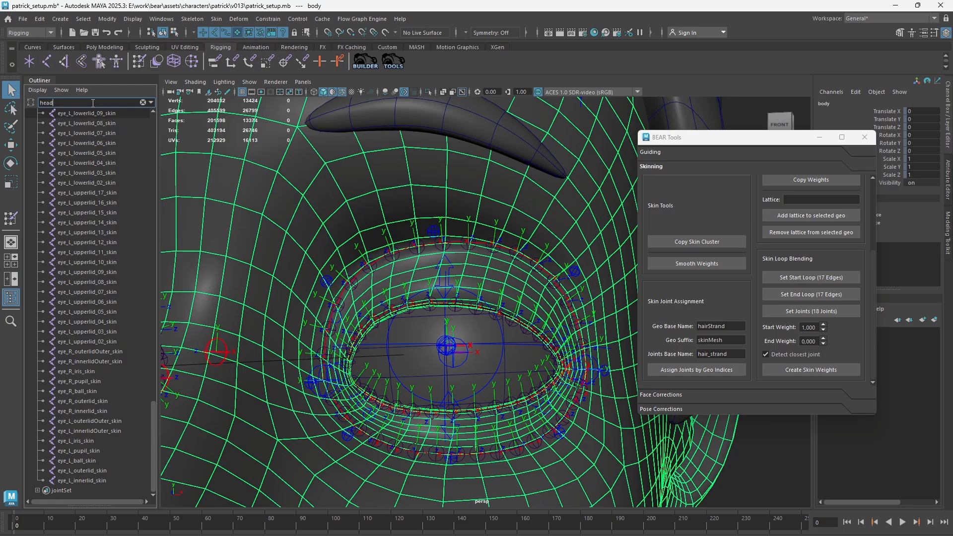
{"action": "key", "text": "Return"}
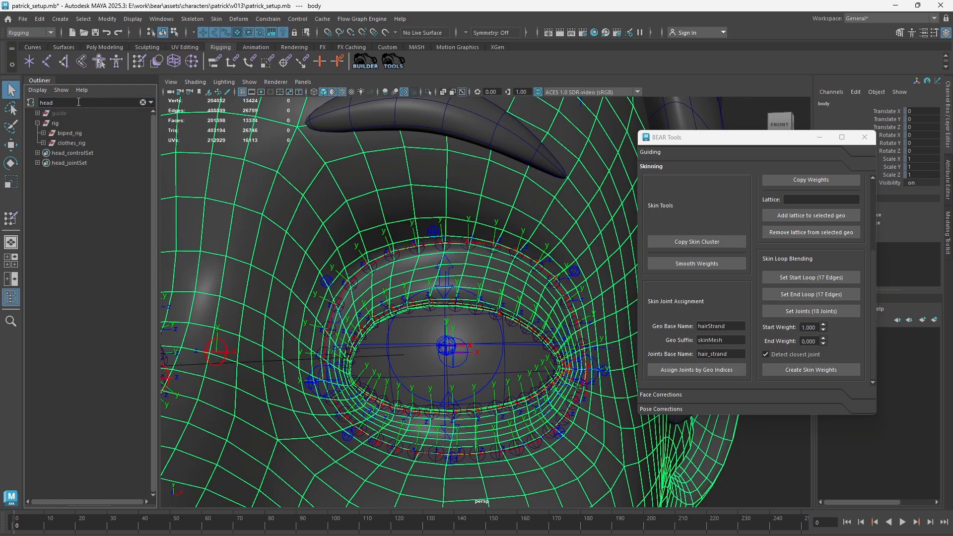
{"action": "left_click", "coordinate": [38, 163]}
{"action": "left_click", "coordinate": [78, 174]}
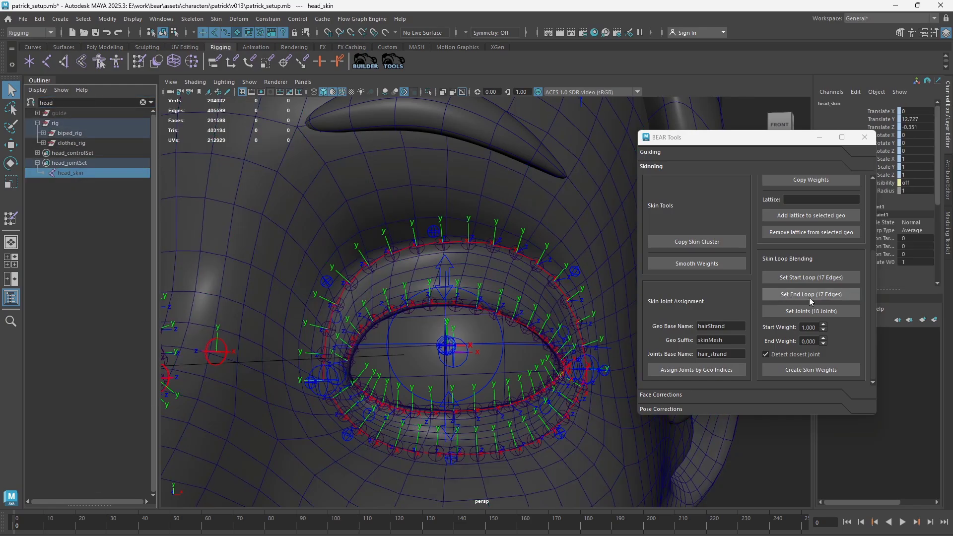
{"action": "left_click", "coordinate": [810, 312]}
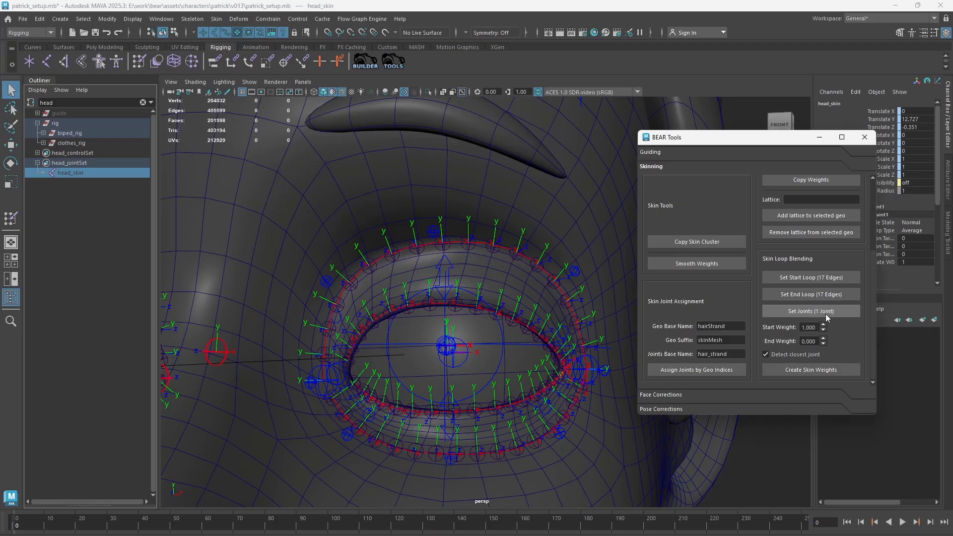
Set the start weight to 0 and the end weight to 1, and create the skin weights for head_skin.
{"action": "left_click_drag", "start_coordinate": [819, 327], "coordinate": [775, 326]}
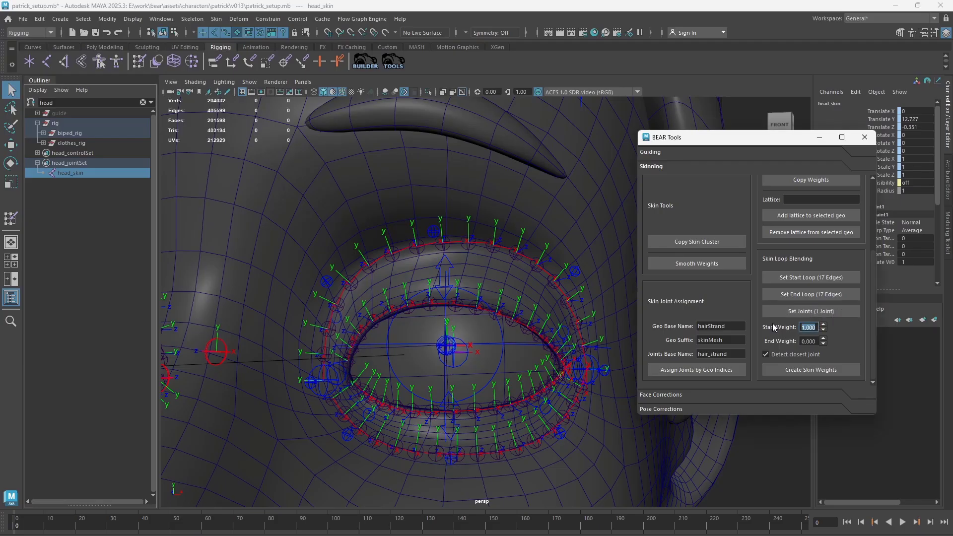
{"action": "type", "text": "0"}
{"action": "left_click", "coordinate": [816, 341]}
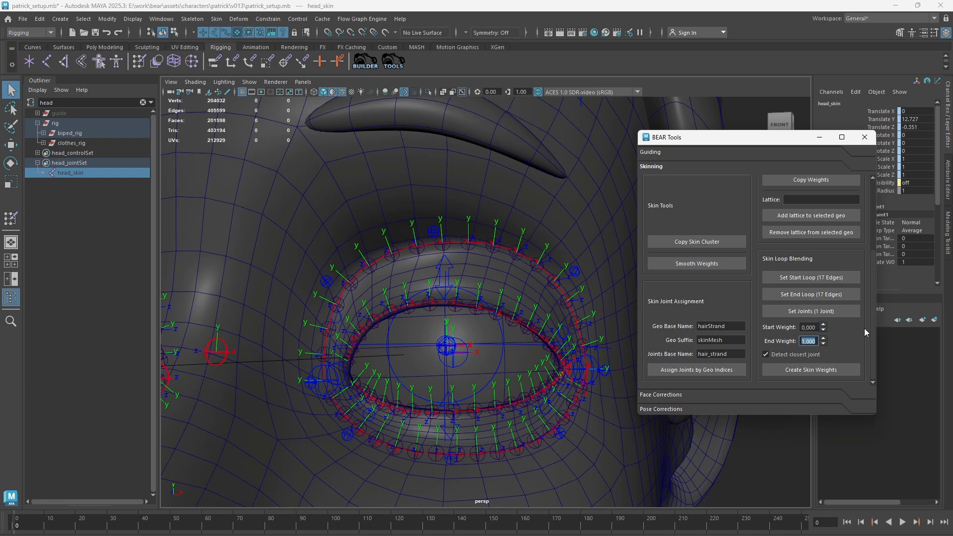
{"action": "left_click", "coordinate": [834, 372]}
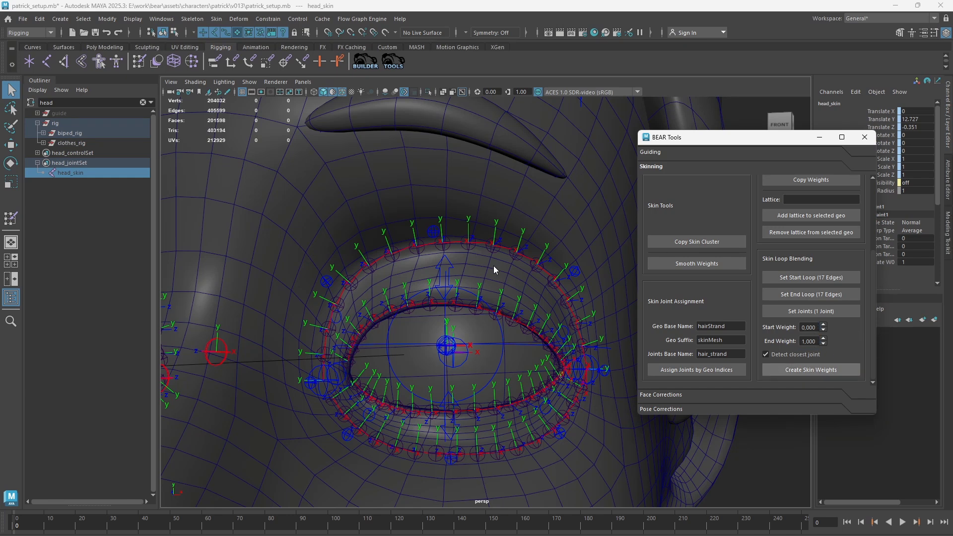
Test-move eye_L_upperlidOuter_control up to the eyebrow to check the head blend, and undo the move.
{"action": "left_click", "coordinate": [435, 243]}
{"action": "left_click", "coordinate": [435, 231]}
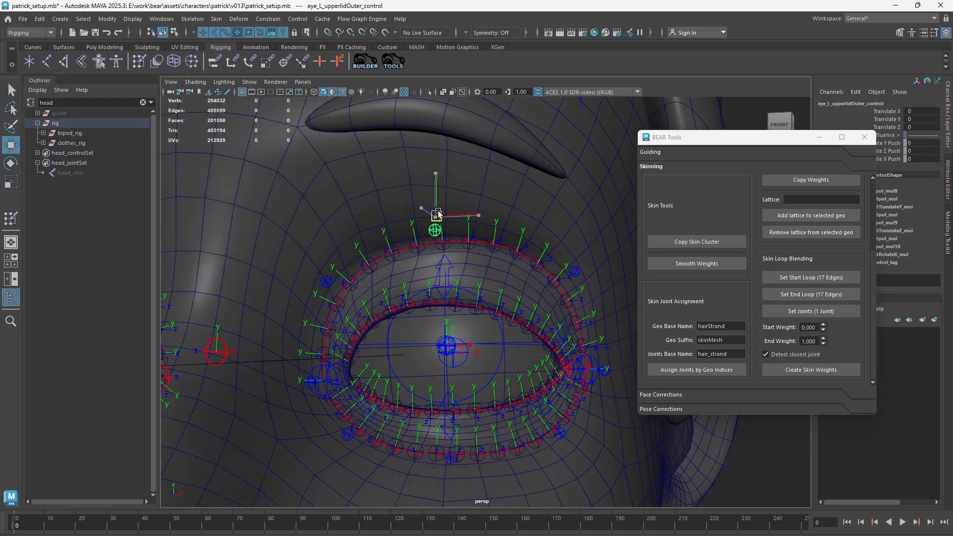
{"action": "left_click_drag", "start_coordinate": [437, 215], "coordinate": [423, 128]}
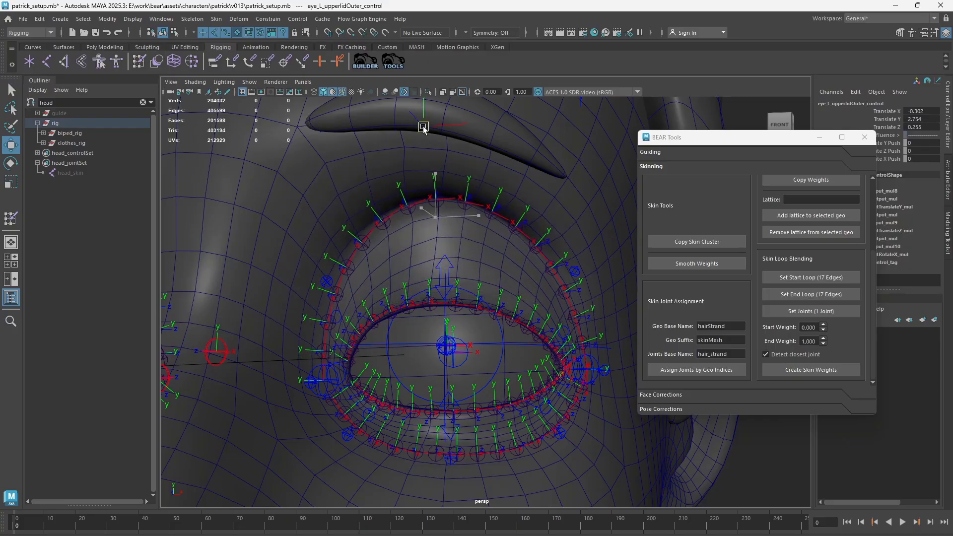
{"action": "key", "text": "ctrl+z"}
{"action": "left_click_drag", "start_coordinate": [430, 207], "coordinate": [400, 227], "text": "alt"}
{"action": "key", "text": "ctrl+z"}
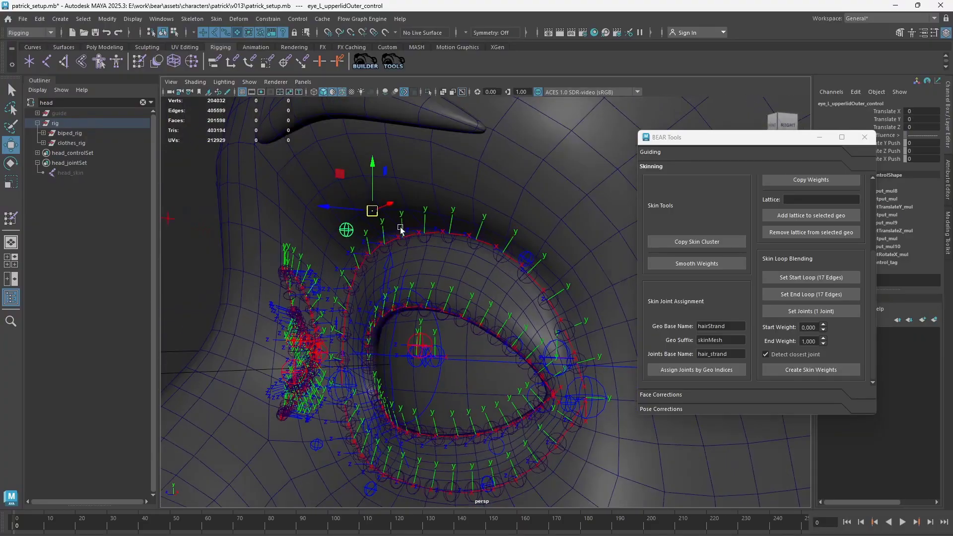
{"action": "key", "text": "q"}
Open Paint Skin Weights on the body mesh, filter the influences by "head", and inspect head_skin's weights around the eye.
{"action": "left_click", "coordinate": [382, 259]}
{"action": "double_click", "coordinate": [11, 218]}
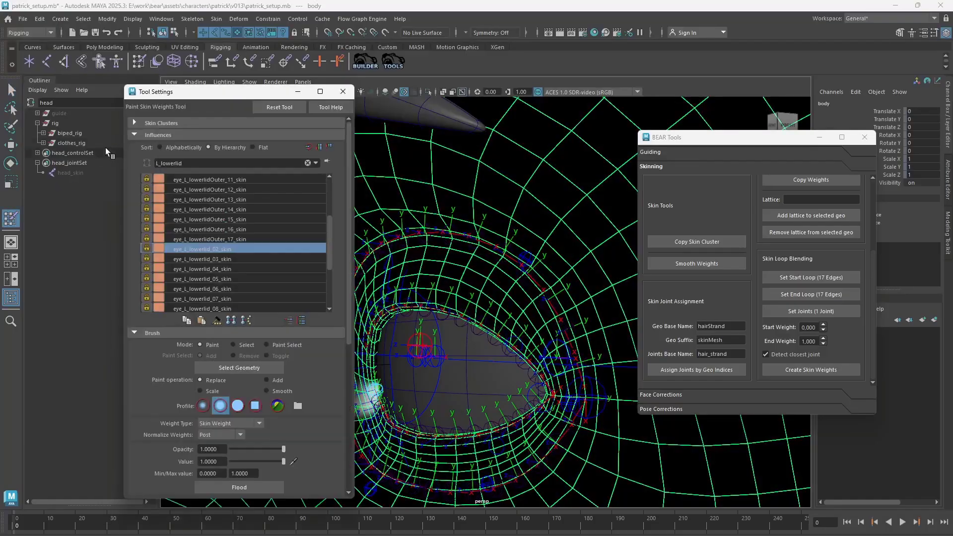
{"action": "left_click", "coordinate": [191, 163]}
{"action": "double_click", "coordinate": [191, 164]}
{"action": "type", "text": "head"}
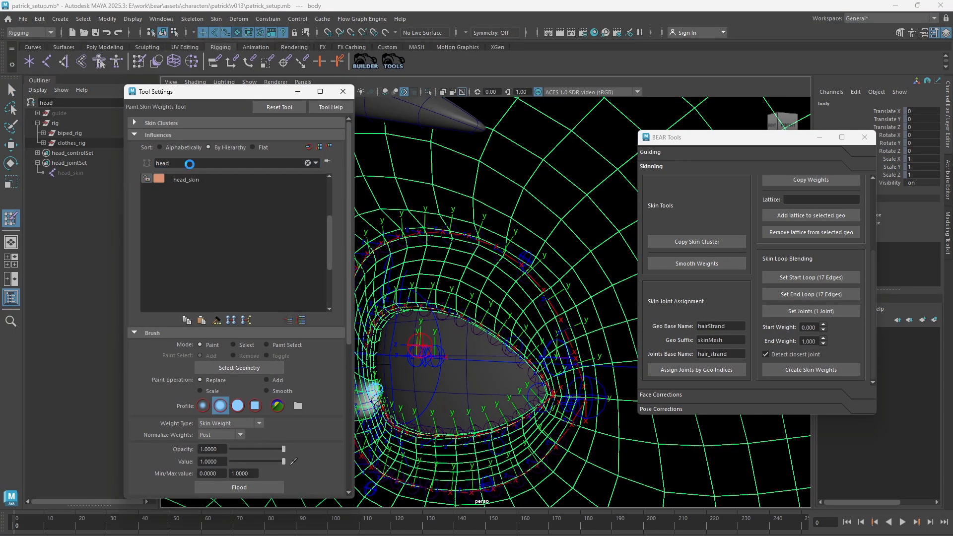
{"action": "left_click", "coordinate": [191, 178]}
{"action": "scroll", "coordinate": [456, 192], "scroll_direction": "up", "scroll_amount": 5}
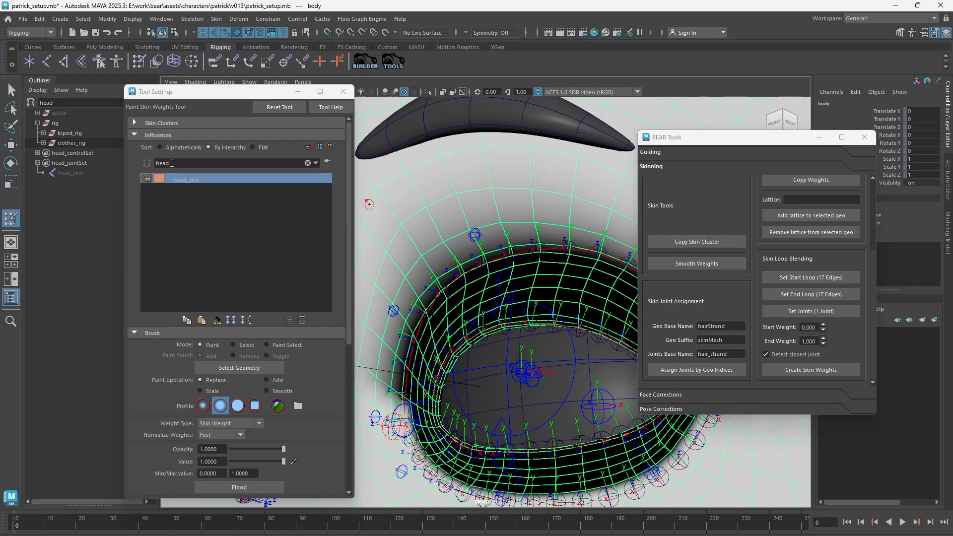
Filter the influences by "upperlid" and inspect the weights of eye_L_upperlid_02_skin.
{"action": "left_click_drag", "start_coordinate": [184, 163], "coordinate": [68, 147]}
{"action": "type", "text": "upperlid"}
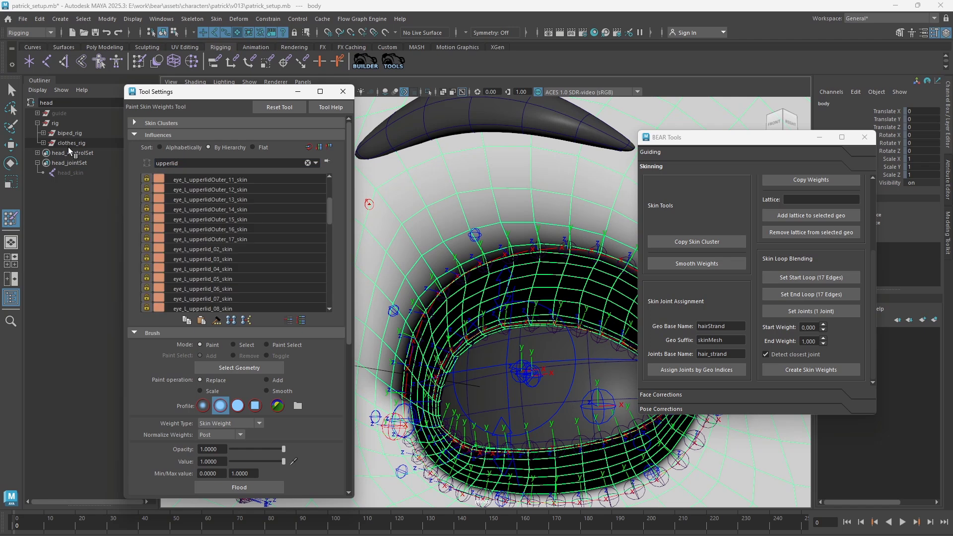
{"action": "left_click", "coordinate": [228, 254]}
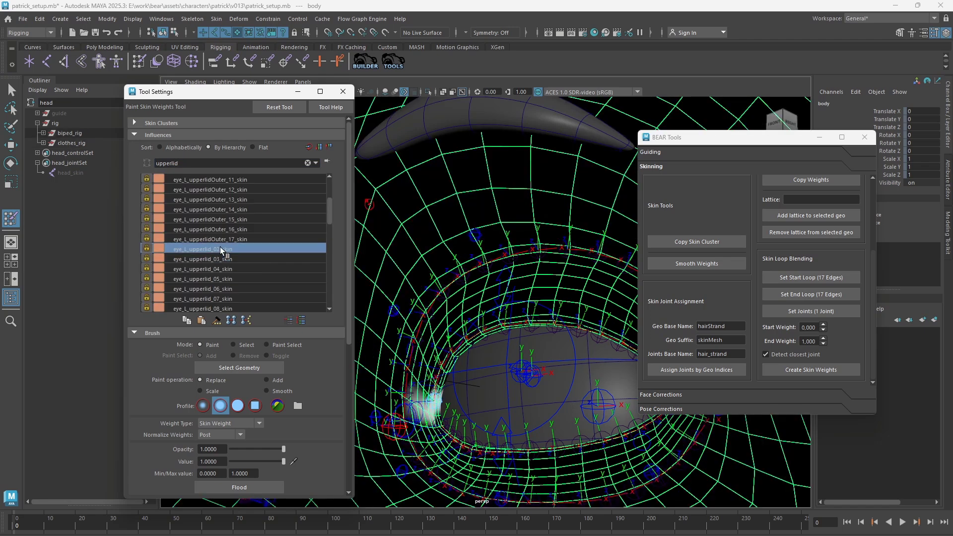
{"action": "scroll", "coordinate": [242, 280], "scroll_direction": "down", "scroll_amount": 6}
{"action": "scroll", "coordinate": [246, 276], "scroll_direction": "up", "scroll_amount": 2}
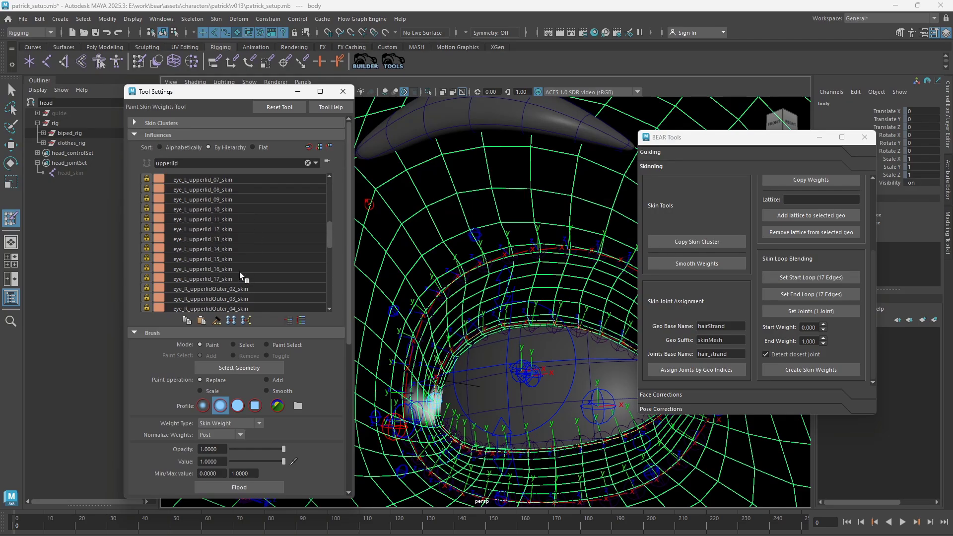
Inspect the weights of the left outer upper lid influences from eye_L_upperlidOuter_09_skin down to eye_L_upperlidOuter_05_skin.
{"action": "scroll", "coordinate": [239, 272], "scroll_direction": "up", "scroll_amount": 4}
{"action": "scroll", "coordinate": [222, 194], "scroll_direction": "up", "scroll_amount": 2}
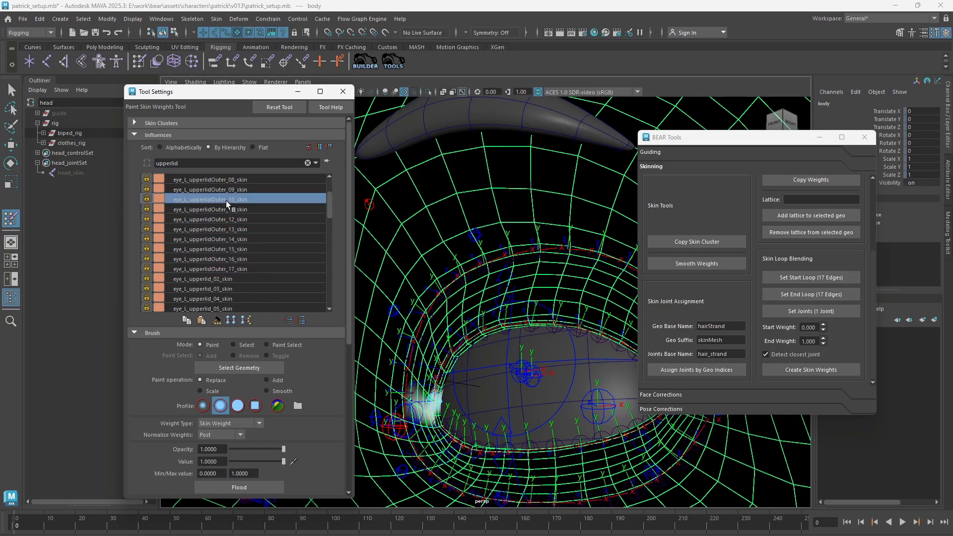
{"action": "left_click", "coordinate": [226, 189]}
{"action": "scroll", "coordinate": [235, 196], "scroll_direction": "up", "scroll_amount": 1}
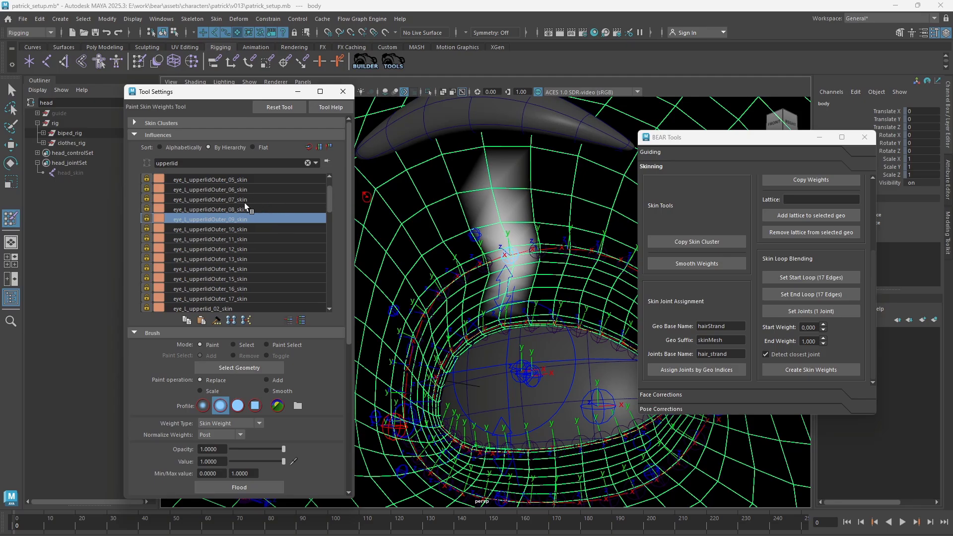
{"action": "left_click", "coordinate": [240, 199]}
{"action": "left_click", "coordinate": [241, 189]}
{"action": "left_click", "coordinate": [242, 198]}
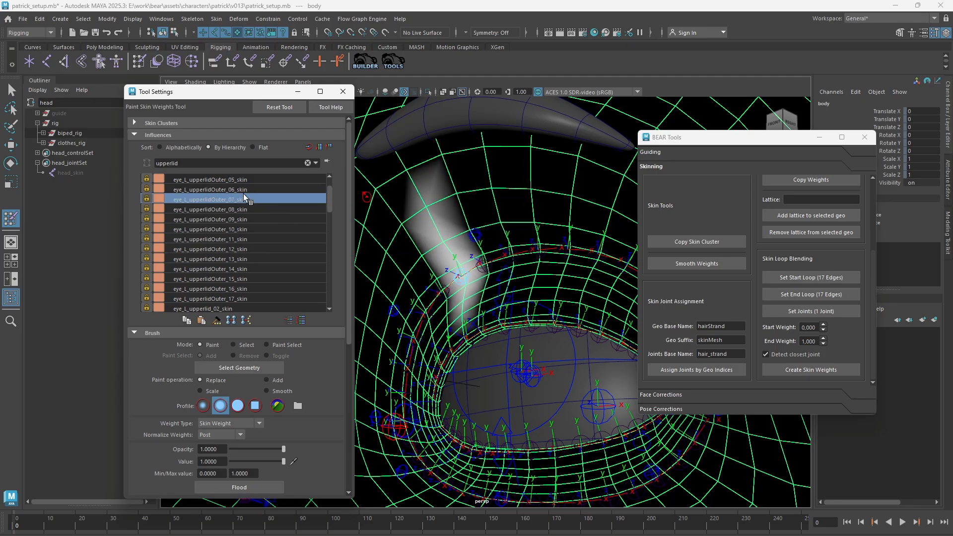
{"action": "left_click", "coordinate": [241, 189]}
{"action": "left_click", "coordinate": [236, 180]}
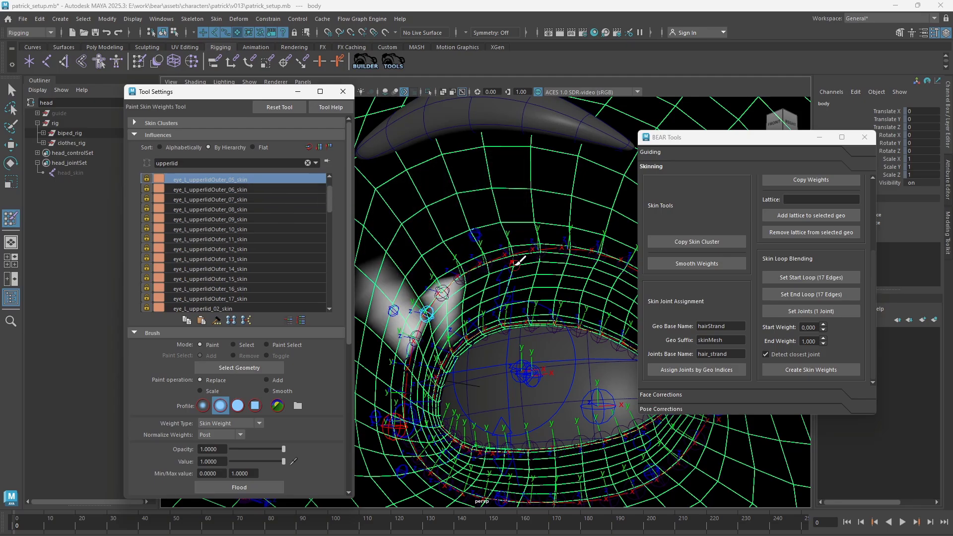
Compare the weights of eye_L_upperlidOuter_04_skin through eye_L_upperlidOuter_08_skin from the front, returning to eye_L_upperlidOuter_05_skin.
{"action": "left_click_drag", "start_coordinate": [431, 296], "coordinate": [491, 286], "text": "alt"}
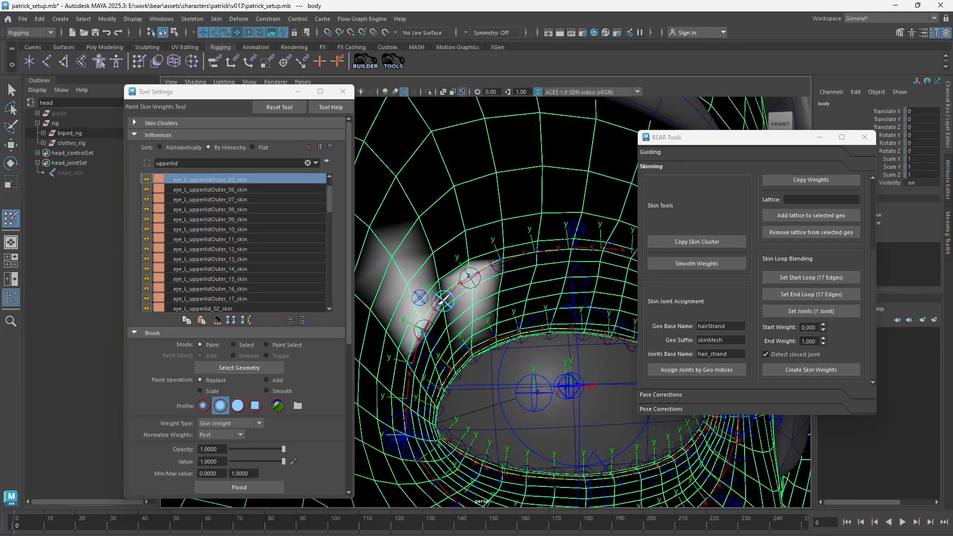
{"action": "scroll", "coordinate": [205, 196], "scroll_direction": "up", "scroll_amount": 1}
{"action": "left_click", "coordinate": [216, 199]}
{"action": "left_click", "coordinate": [215, 209]}
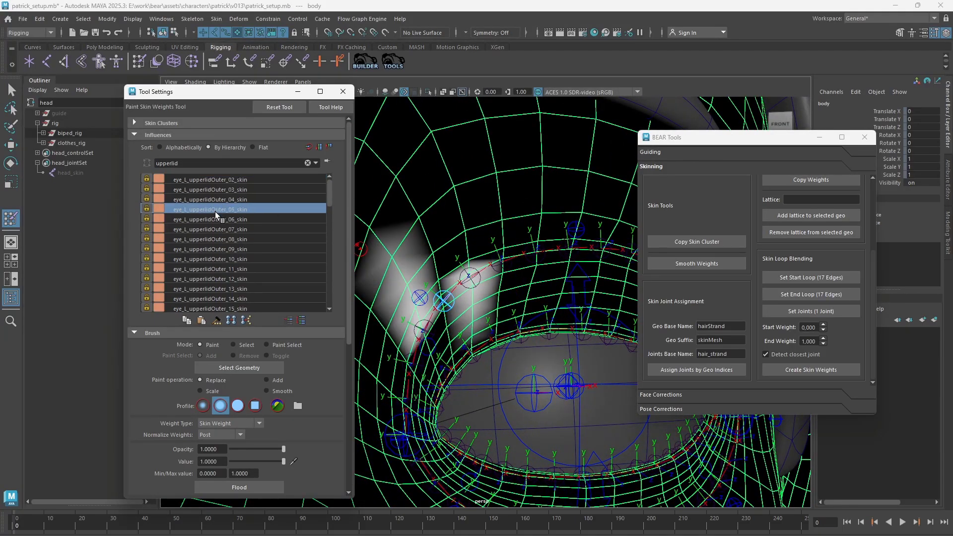
{"action": "left_click", "coordinate": [216, 220]}
{"action": "left_click", "coordinate": [216, 227]}
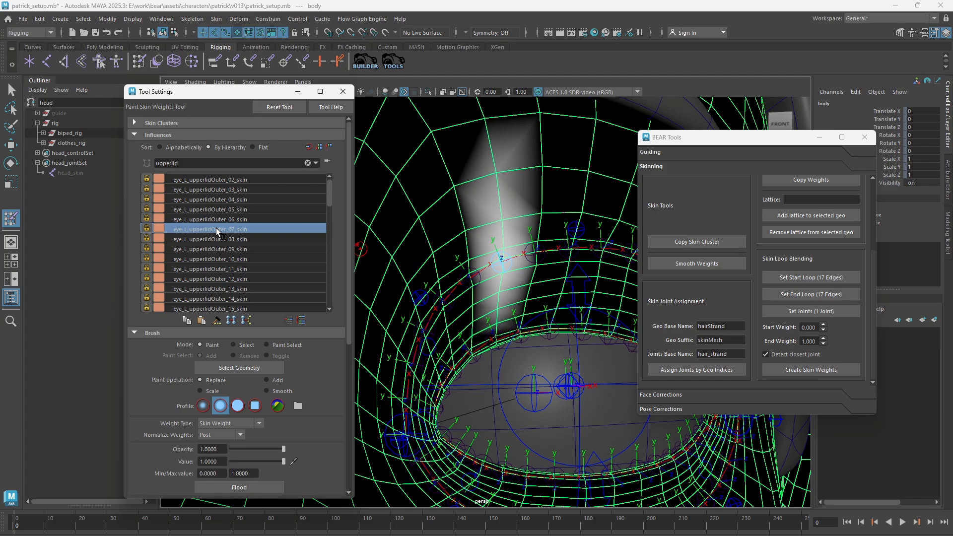
{"action": "left_click", "coordinate": [215, 235]}
{"action": "left_click", "coordinate": [219, 228]}
{"action": "left_click", "coordinate": [223, 218]}
{"action": "left_click", "coordinate": [226, 208]}
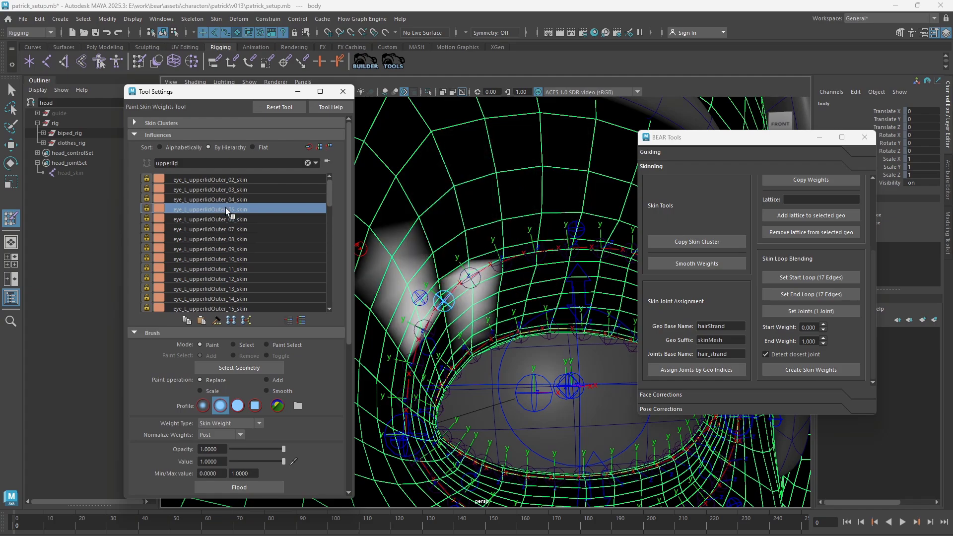
Inspect the weights of the left outer upper lid influences from eye_L_upperlidOuter_03_skin through eye_L_upperlidOuter_10_skin, and close the weight painting settings.
{"action": "left_click", "coordinate": [222, 199]}
{"action": "left_click", "coordinate": [218, 190]}
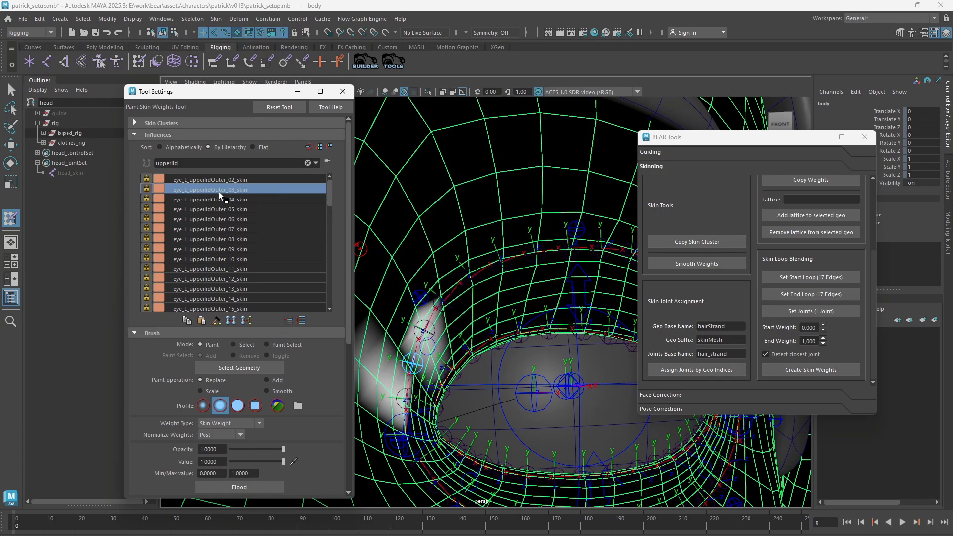
{"action": "left_click", "coordinate": [219, 200]}
{"action": "left_click", "coordinate": [218, 209]}
{"action": "left_click", "coordinate": [218, 219]}
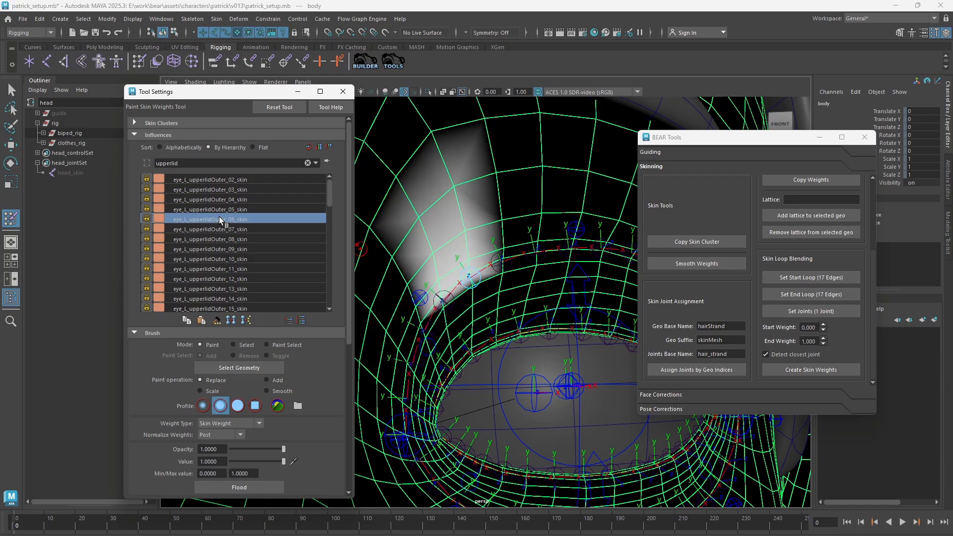
{"action": "left_click", "coordinate": [219, 227]}
{"action": "left_click", "coordinate": [222, 237]}
{"action": "left_click", "coordinate": [226, 249]}
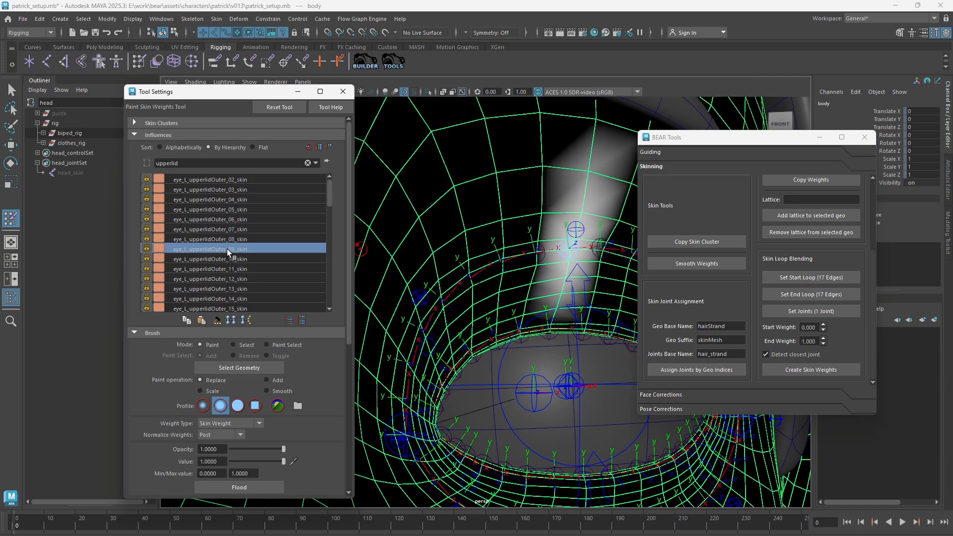
{"action": "left_click", "coordinate": [239, 260]}
{"action": "scroll", "coordinate": [492, 273], "scroll_direction": "down", "scroll_amount": 3}
{"action": "key", "text": "q"}
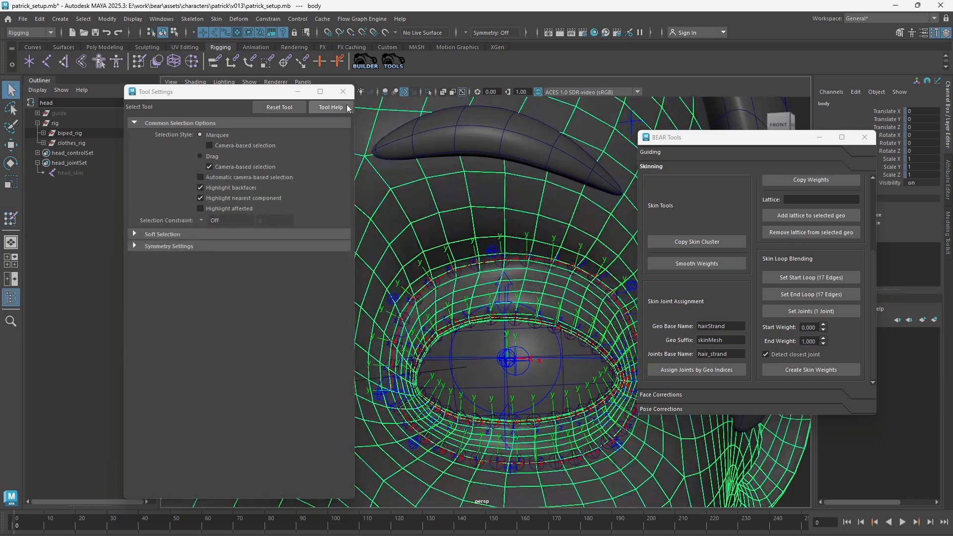
{"action": "left_click", "coordinate": [343, 91]}
Test the upper lid's deformation by moving eye_L_upperlidinOuter_control at the inner side of the eye, and undo the move.
{"action": "mouse_move", "coordinate": [481, 279]}
{"action": "left_mouse_down", "text": "alt"}
{"action": "mouse_move", "coordinate": [412, 258]}
{"action": "mouse_move", "coordinate": [406, 268]}
{"action": "mouse_move", "coordinate": [370, 252]}
{"action": "mouse_move", "coordinate": [341, 221]}
{"action": "mouse_move", "coordinate": [406, 300]}
{"action": "mouse_move", "coordinate": [308, 228]}
{"action": "mouse_move", "coordinate": [356, 276]}
{"action": "mouse_move", "coordinate": [435, 254]}
{"action": "mouse_move", "coordinate": [366, 185]}
{"action": "left_mouse_up", "text": "alt"}
{"action": "scroll", "coordinate": [392, 251], "scroll_direction": "up", "scroll_amount": 3}
{"action": "left_click", "coordinate": [384, 242]}
{"action": "key", "text": "w"}
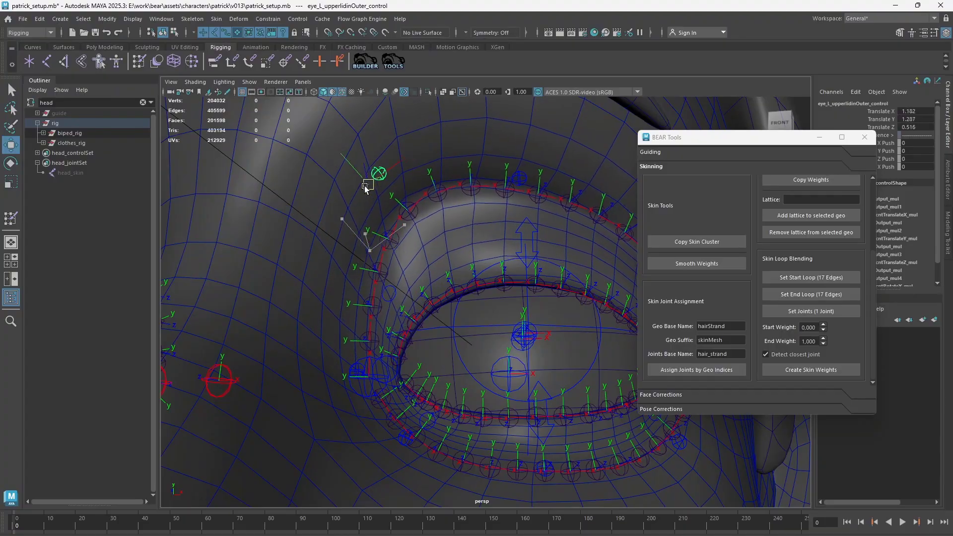
{"action": "key", "text": "ctrl+z"}
Test the upper lid's deformation by moving eye_L_upperlidoutOuter_control at the outer side of the eye, and undo the move.
{"action": "scroll", "coordinate": [532, 258], "scroll_direction": "down", "scroll_amount": 4}
{"action": "key", "text": "q"}
{"action": "left_click_drag", "start_coordinate": [533, 258], "coordinate": [447, 243], "text": "alt"}
{"action": "right_click_drag", "start_coordinate": [447, 243], "coordinate": [585, 257], "text": "alt"}
{"action": "left_click", "coordinate": [575, 251]}
{"action": "key", "text": "w"}
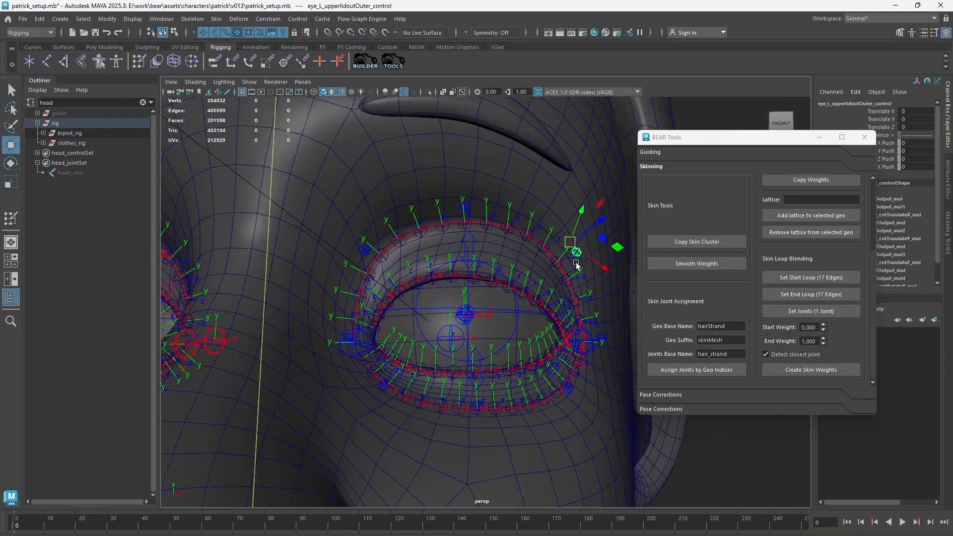
{"action": "left_click_drag", "start_coordinate": [576, 250], "coordinate": [565, 213]}
{"action": "key", "text": "ctrl+z"}
Set the 17-edge loop along the outer lower lid joints as start loop and the wider 17-edge loop below it as end loop.
{"action": "middle_click_drag", "start_coordinate": [492, 335], "coordinate": [485, 274], "text": "alt"}
{"action": "key", "text": "q"}
{"action": "right_click_drag", "start_coordinate": [485, 274], "coordinate": [514, 308], "text": "alt"}
{"action": "left_click", "coordinate": [502, 343]}
{"action": "right_click_drag", "start_coordinate": [502, 343], "coordinate": [502, 260]}
{"action": "left_click_drag", "start_coordinate": [397, 263], "coordinate": [352, 293], "text": "alt"}
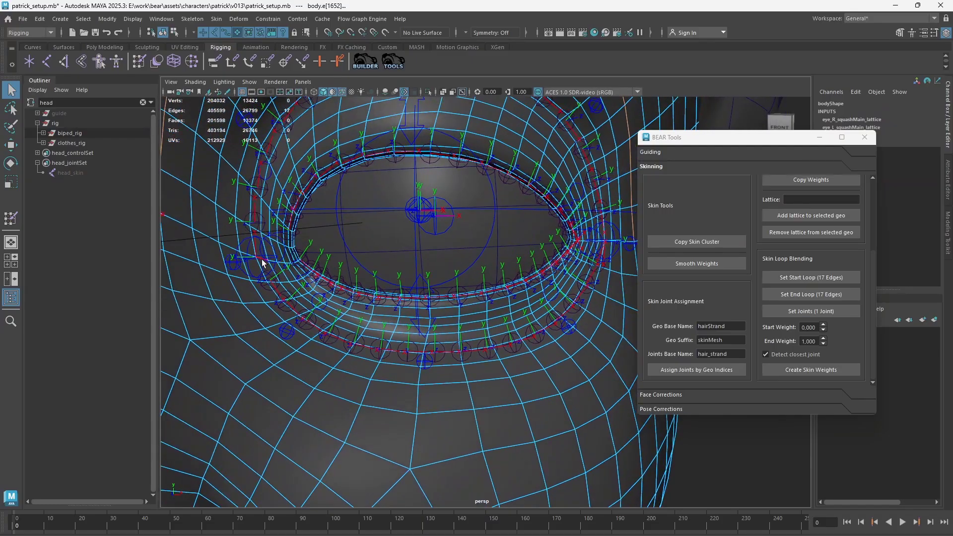
{"action": "left_click", "coordinate": [249, 242]}
{"action": "left_click", "coordinate": [831, 278]}
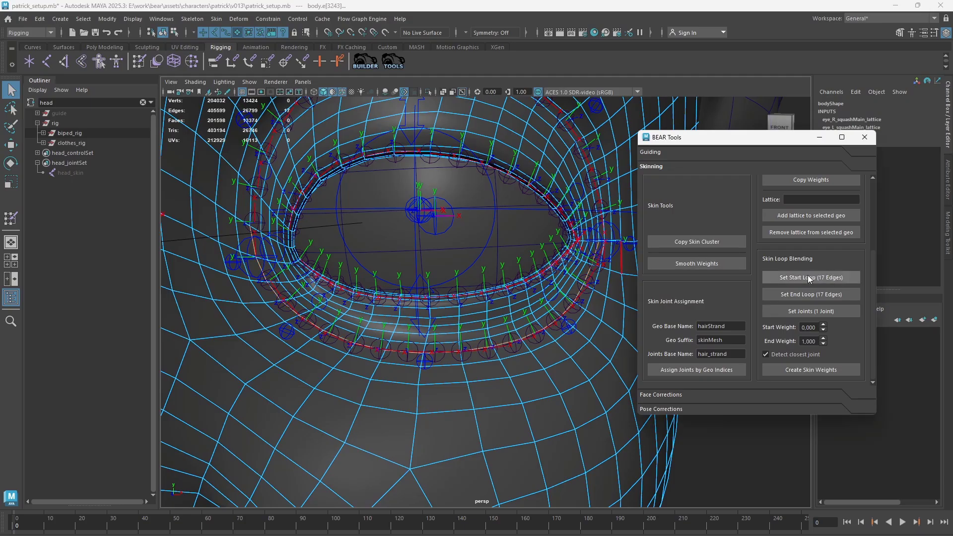
{"action": "left_click_drag", "start_coordinate": [326, 263], "coordinate": [260, 241], "text": "alt"}
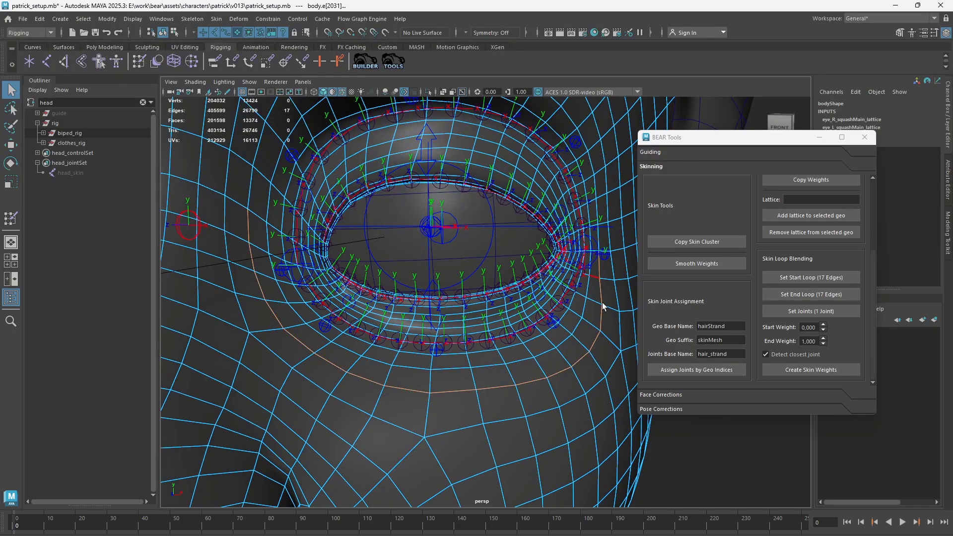
{"action": "left_click", "coordinate": [822, 293]}
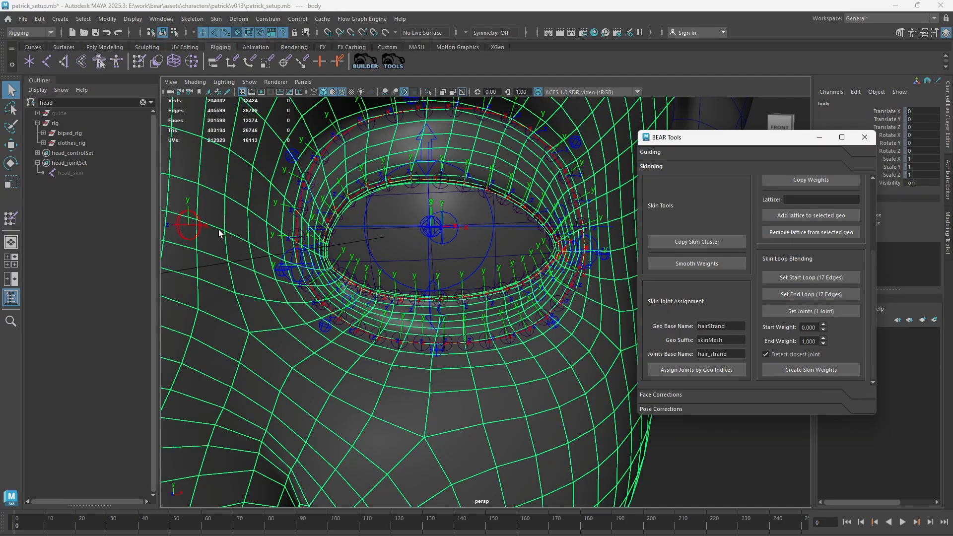
Clear the Outliner search, collapse eye_rig and expand eye_jointSet down to the eye_L_lowerlidOuter joints.
{"action": "left_click", "coordinate": [357, 328]}
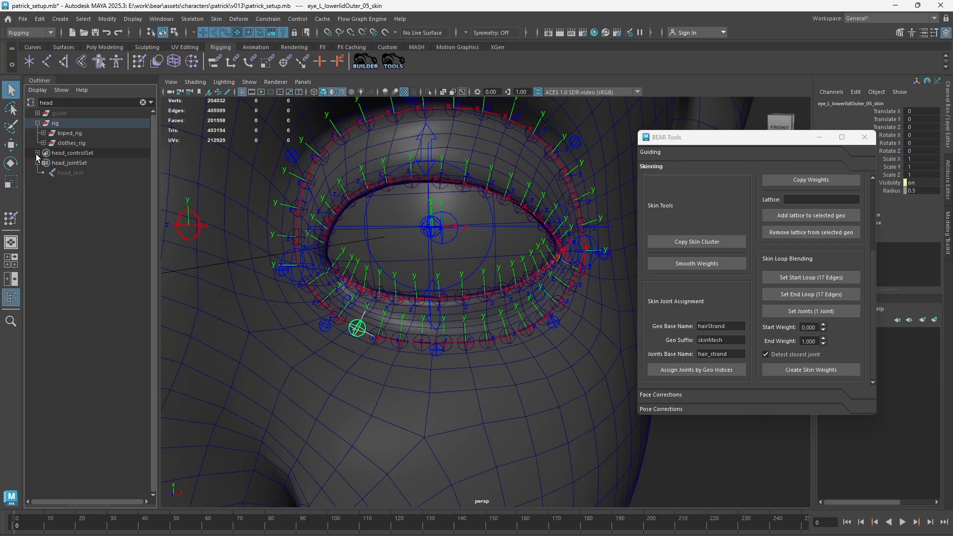
{"action": "left_click", "coordinate": [71, 102]}
{"action": "key", "text": "BackSpace"}
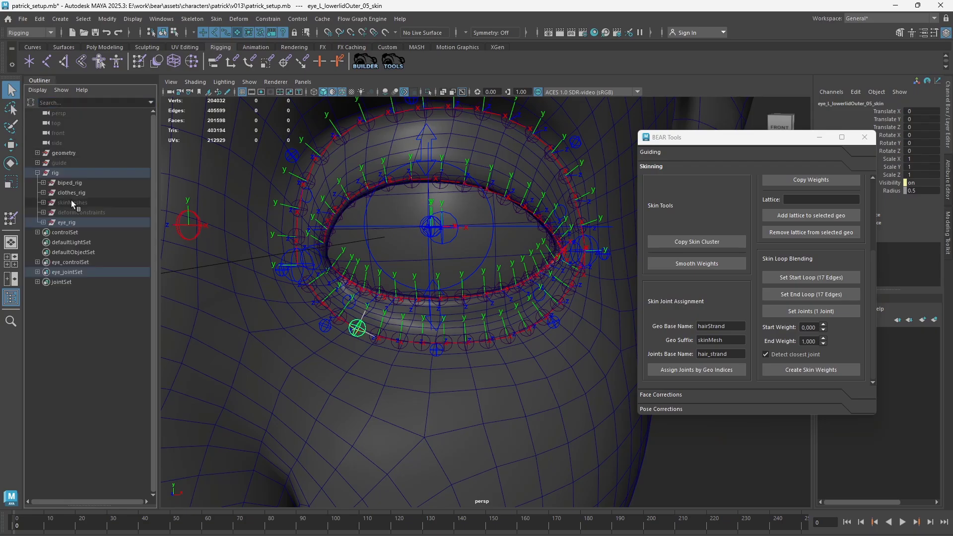
{"action": "right_click_drag", "start_coordinate": [382, 292], "coordinate": [347, 292], "text": "alt"}
{"action": "key", "text": "f"}
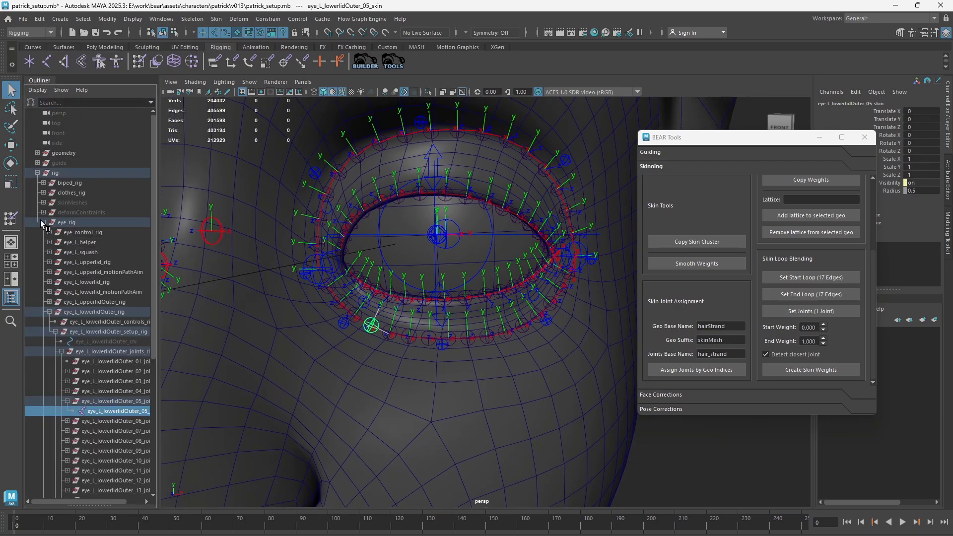
{"action": "left_click", "coordinate": [43, 222]}
{"action": "left_click", "coordinate": [38, 272]}
{"action": "scroll", "coordinate": [34, 274], "scroll_direction": "down", "scroll_amount": 20}
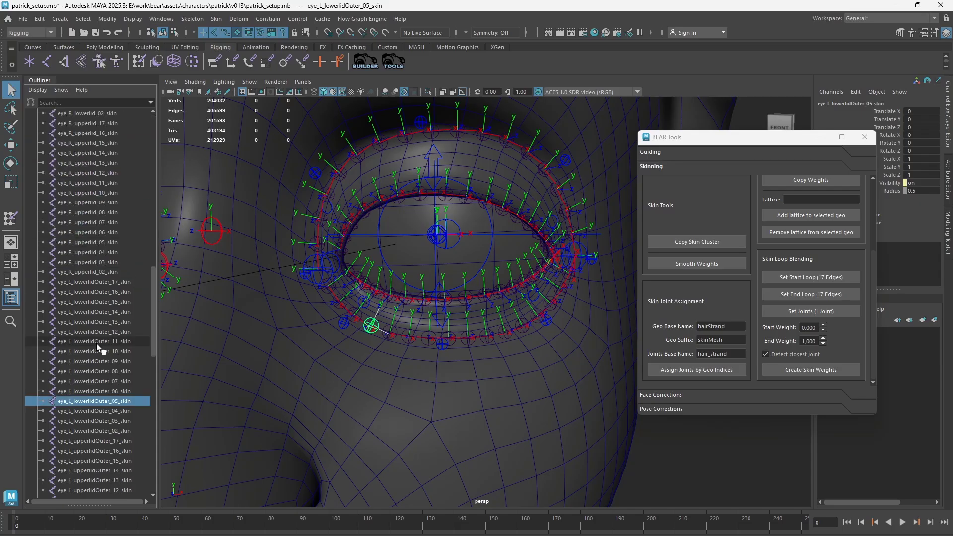
Set eye_L_lowerlidOuter_02_skin through eye_L_lowerlidOuter_17_skin, plus eye_L_outerlidOuter_skin and eye_L_innerlidOuter_skin, as the joints for loop blending.
{"action": "left_click_drag", "start_coordinate": [94, 282], "coordinate": [112, 432]}
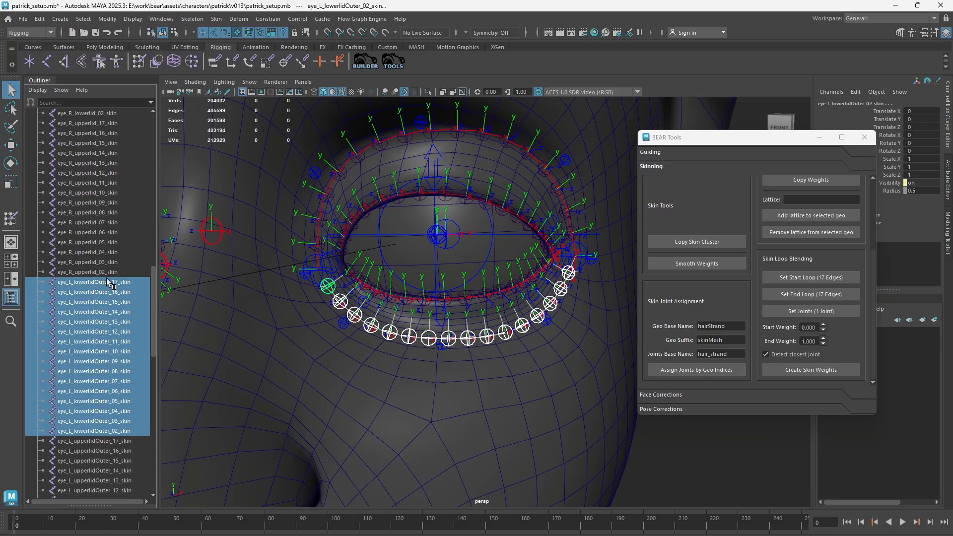
{"action": "scroll", "coordinate": [69, 412], "scroll_direction": "down", "scroll_amount": 19}
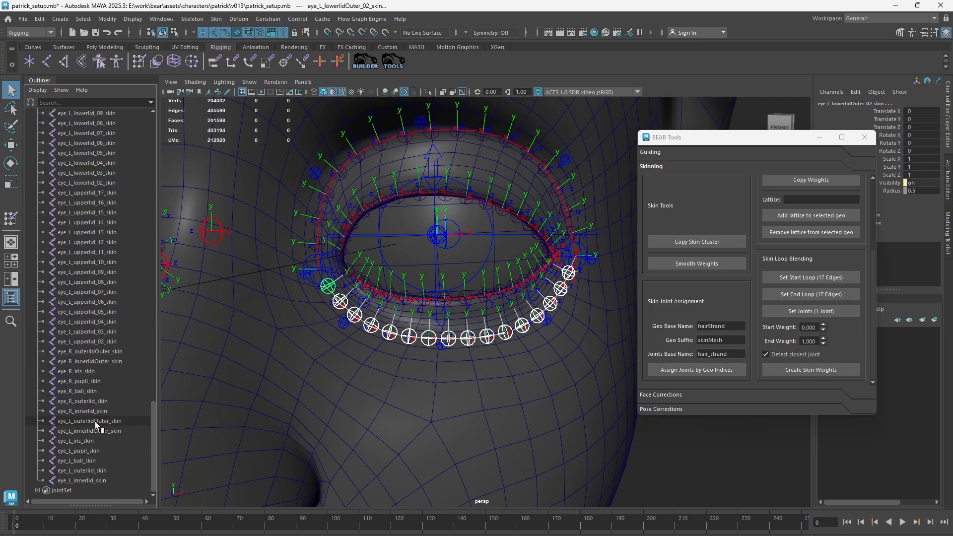
{"action": "left_click", "coordinate": [94, 421]}
{"action": "left_click", "coordinate": [96, 430], "text": "shift"}
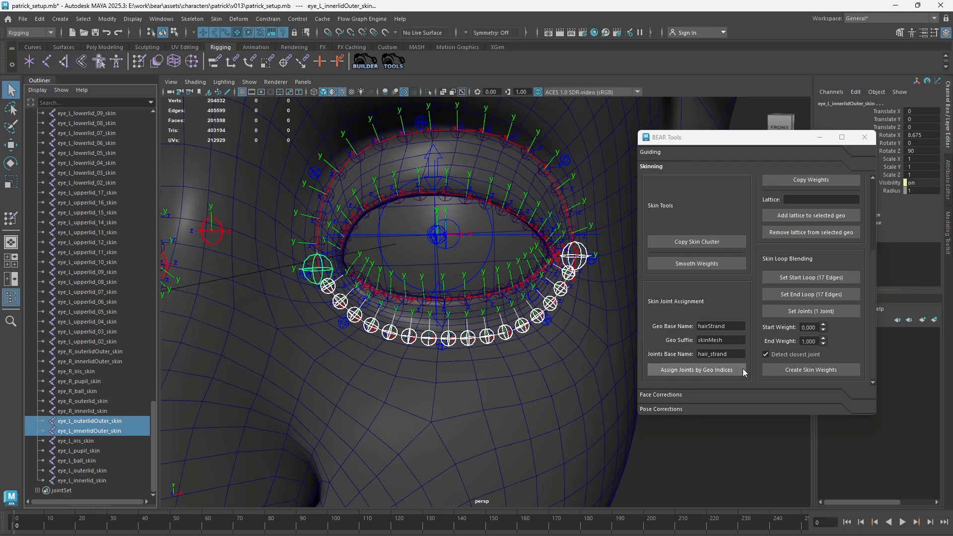
{"action": "left_click", "coordinate": [809, 309]}
Create the loop-blended skin weights with a start weight of 1 and an end weight of 0.
{"action": "left_click", "coordinate": [815, 326]}
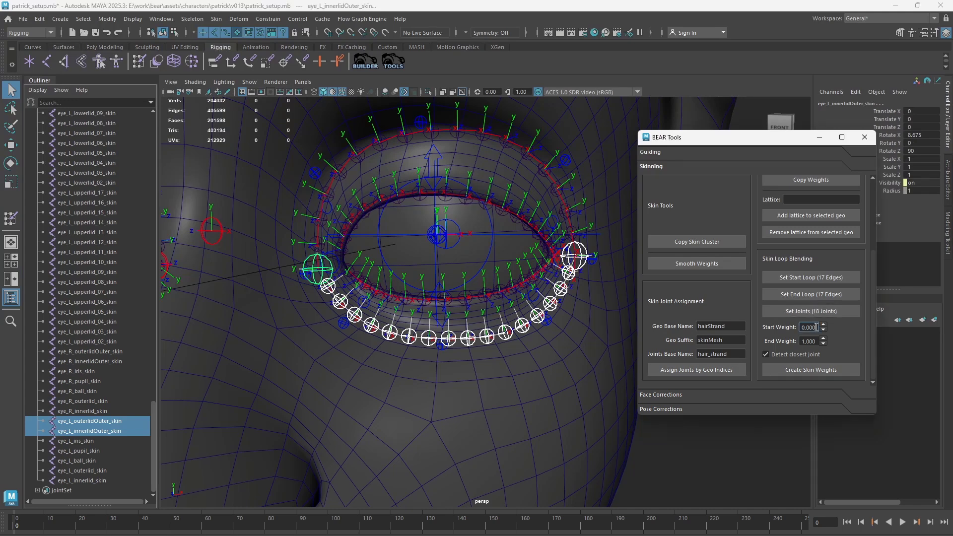
{"action": "type", "text": "1"}
{"action": "key", "text": "Return"}
{"action": "left_click_drag", "start_coordinate": [818, 341], "coordinate": [786, 340]}
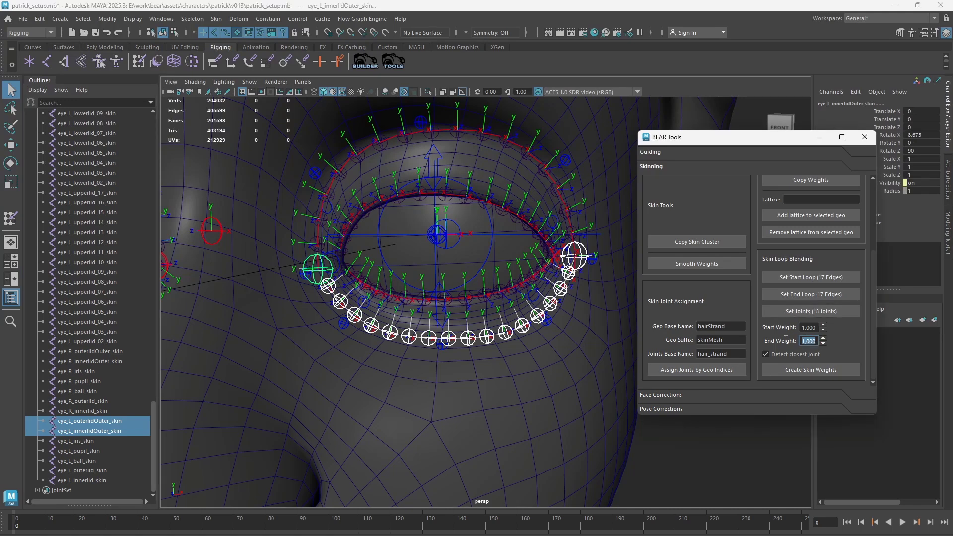
{"action": "left_click", "coordinate": [816, 368]}
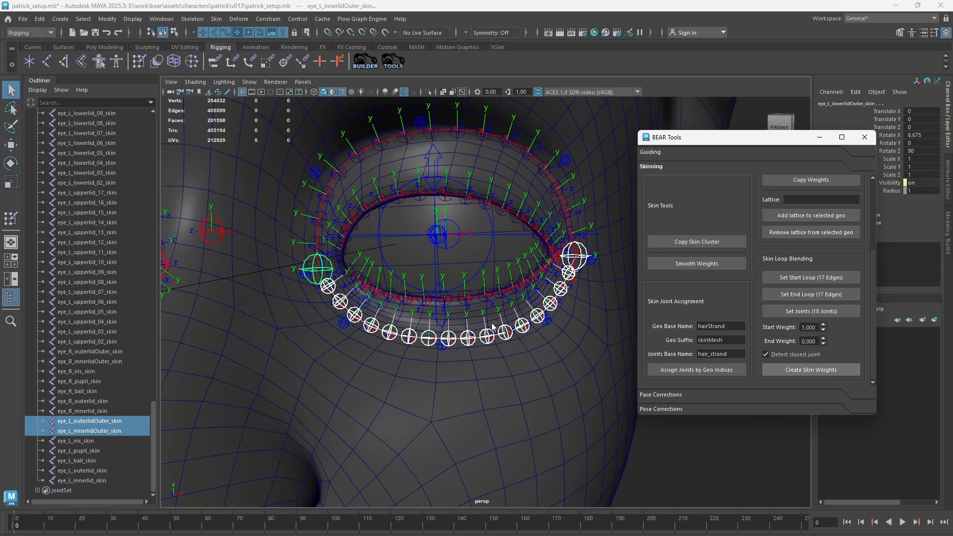
Move eye_L_lowerlidOuter_control to test how the lower lid deforms from several angles, and undo the last moves.
{"action": "left_click", "coordinate": [442, 345]}
{"action": "key", "text": "w"}
{"action": "left_click_drag", "start_coordinate": [439, 348], "coordinate": [462, 312]}
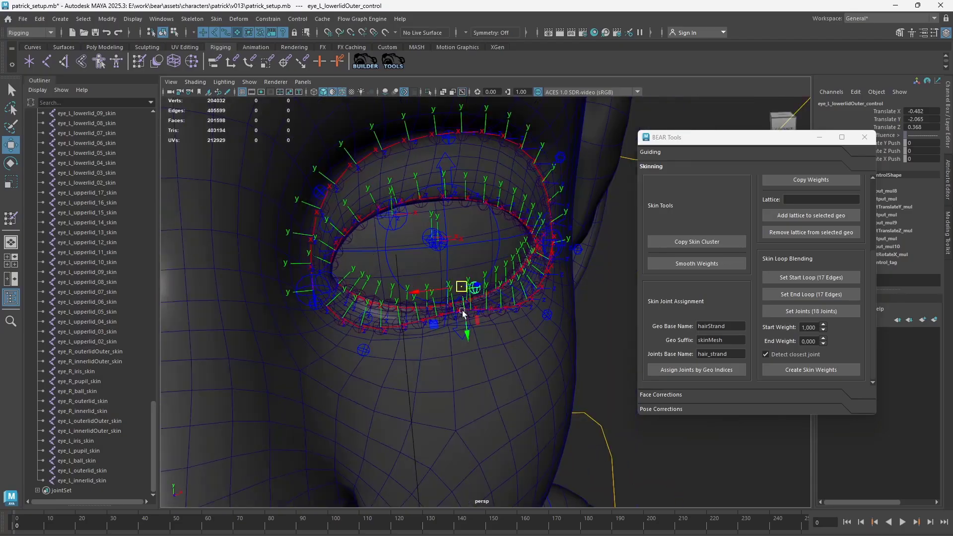
{"action": "right_click_drag", "start_coordinate": [462, 313], "coordinate": [489, 351], "text": "alt"}
{"action": "key", "text": "ctrl+z"}
{"action": "left_click_drag", "start_coordinate": [490, 350], "coordinate": [448, 241], "text": "alt"}
{"action": "key", "text": "ctrl+z"}
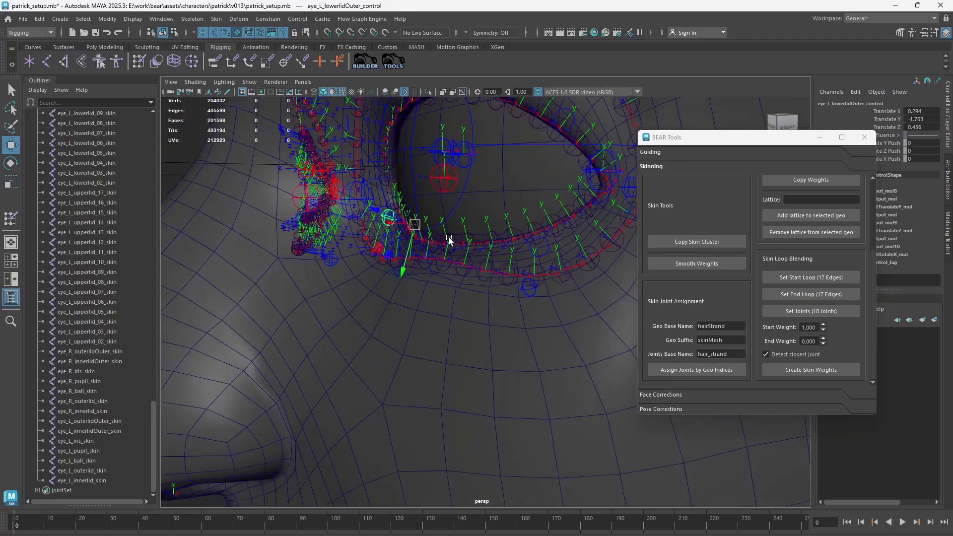
Open Paint Skin Weights on the body mesh, filter the influences by "head", and inspect head_skin's weights below the eye.
{"action": "right_click_drag", "start_coordinate": [448, 240], "coordinate": [517, 302], "text": "alt"}
{"action": "key", "text": "q"}
{"action": "left_click", "coordinate": [409, 270]}
{"action": "left_click_drag", "start_coordinate": [410, 272], "coordinate": [446, 278], "text": "alt"}
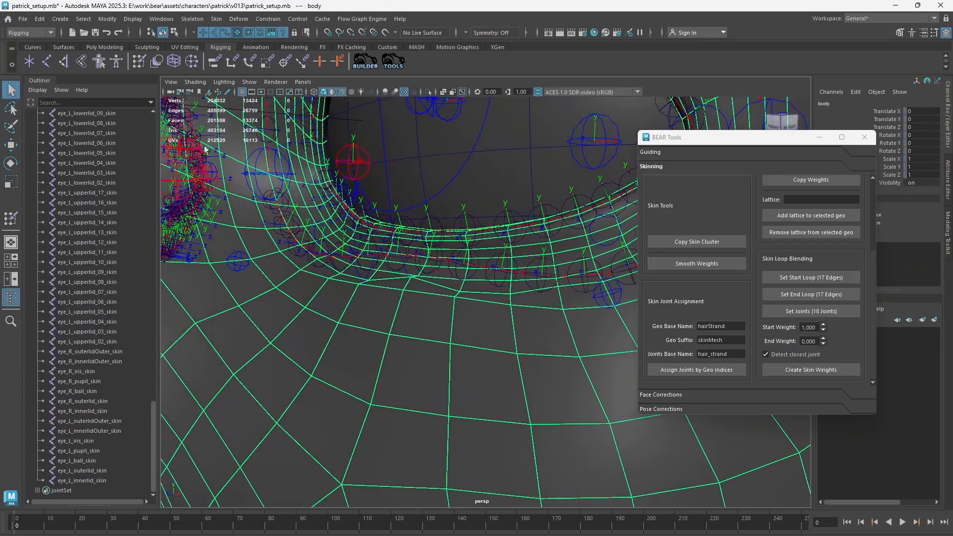
{"action": "double_click", "coordinate": [139, 61]}
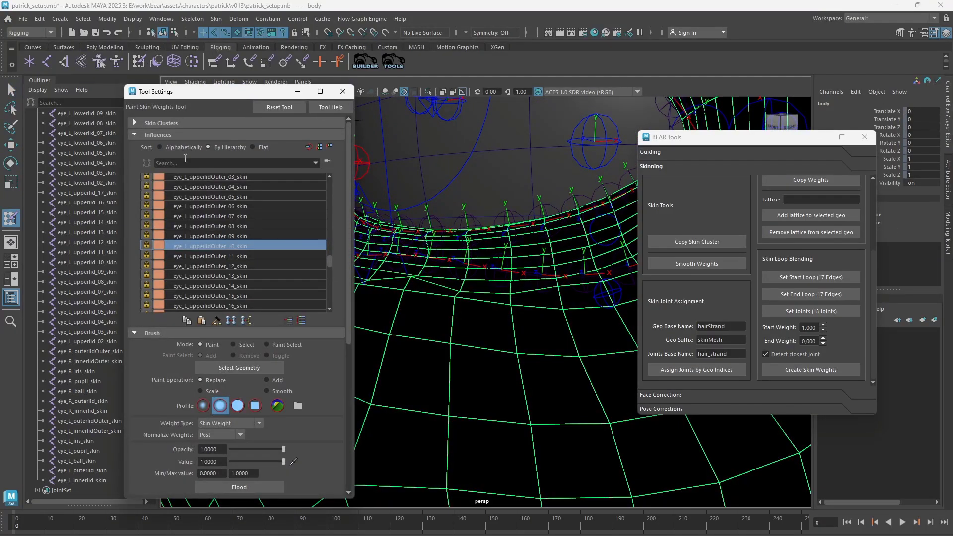
{"action": "left_click", "coordinate": [185, 159]}
{"action": "type", "text": "head"}
{"action": "key", "text": "Return"}
{"action": "left_click", "coordinate": [184, 179]}
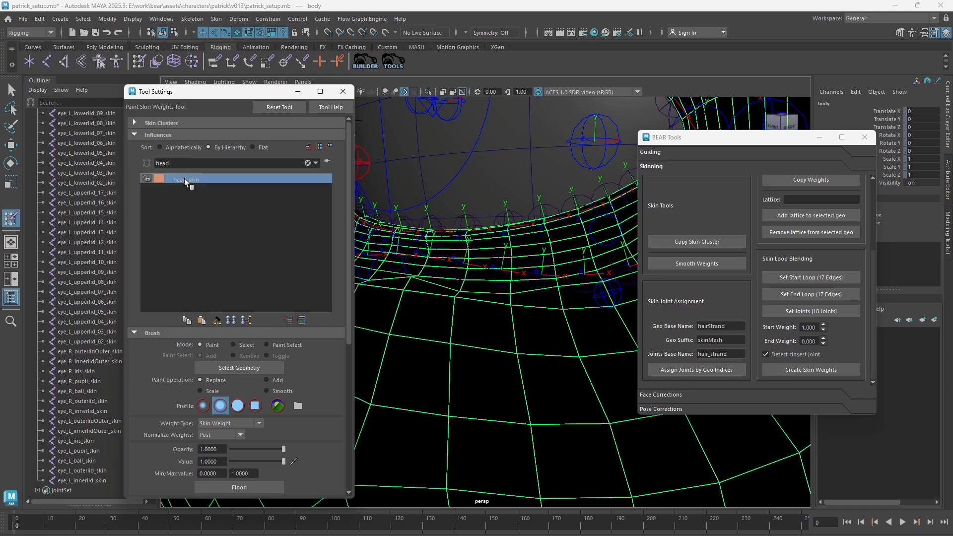
{"action": "left_click_drag", "start_coordinate": [547, 239], "coordinate": [512, 238], "text": "alt"}
Filter the influences by "L_lowerlid" and inspect the weights of eye_L_lowerlid_03_skin and eye_L_lowerlidOuter_10_skin.
{"action": "left_click_drag", "start_coordinate": [199, 162], "coordinate": [62, 152]}
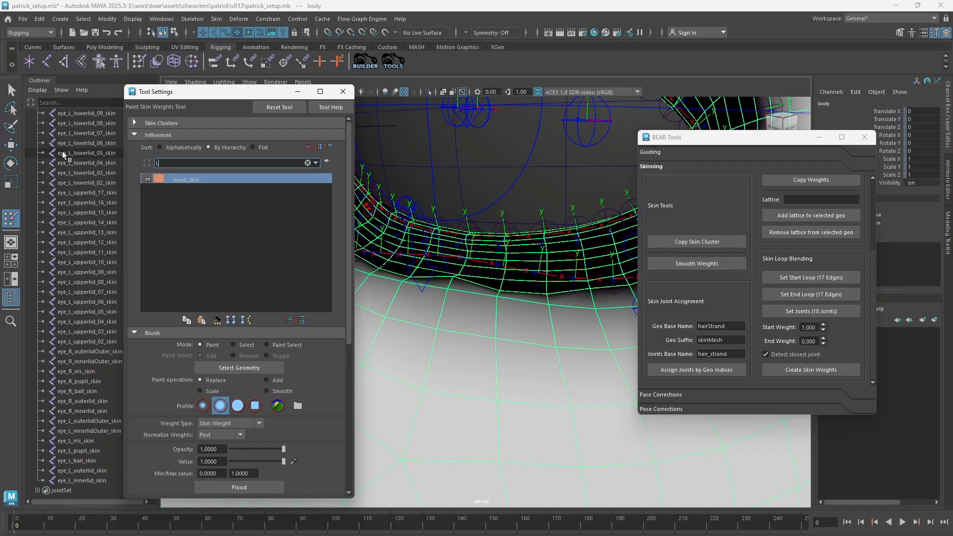
{"action": "key", "text": "Return"}
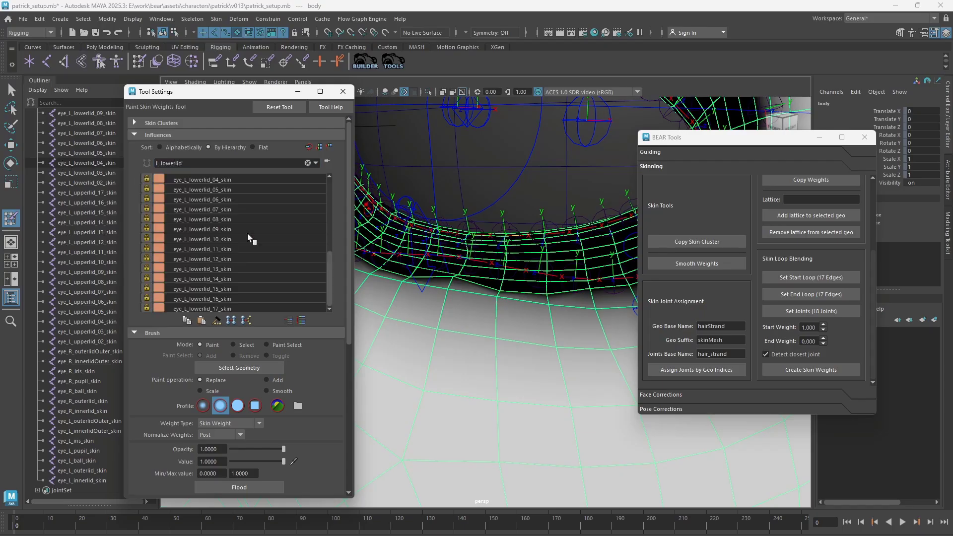
{"action": "scroll", "coordinate": [253, 243], "scroll_direction": "up", "scroll_amount": 3}
{"action": "left_click", "coordinate": [252, 249]}
{"action": "left_click", "coordinate": [252, 254]}
{"action": "scroll", "coordinate": [252, 244], "scroll_direction": "up", "scroll_amount": 3}
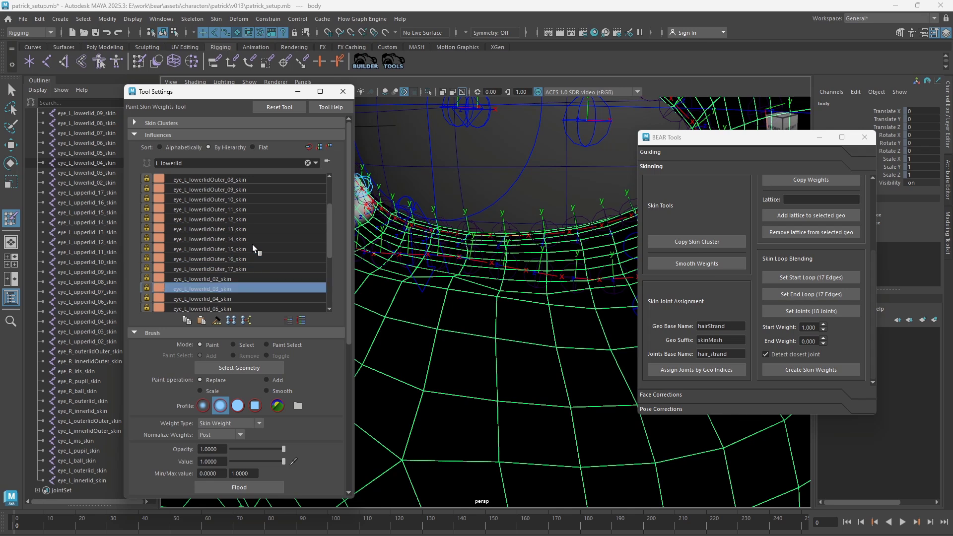
{"action": "left_click", "coordinate": [253, 229]}
{"action": "left_click", "coordinate": [253, 239]}
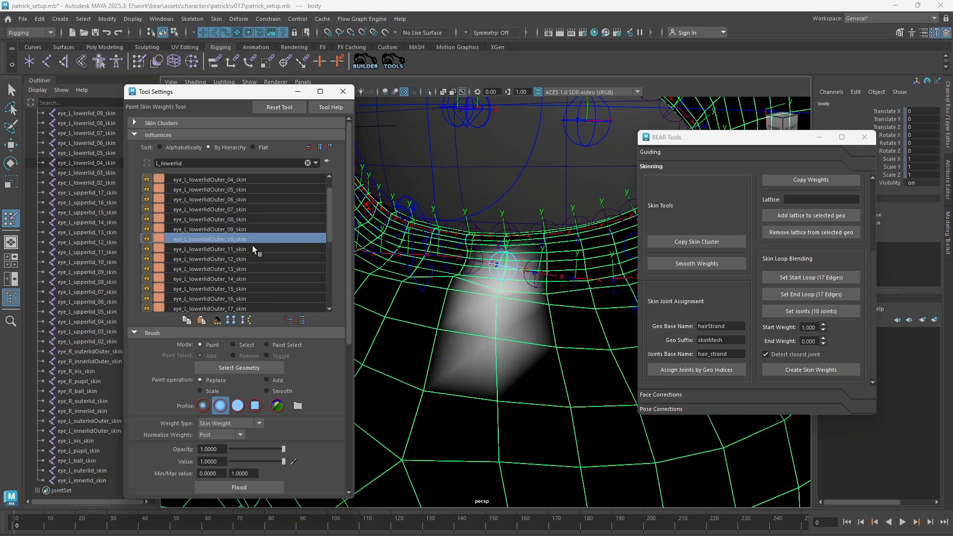
Compare the weights of eye_L_lowerlidOuter_09_skin down to eye_L_lowerlidOuter_07_skin, return to eye_L_lowerlidOuter_08_skin, and close the weight painting settings.
{"action": "left_click", "coordinate": [249, 229]}
{"action": "left_click", "coordinate": [244, 219]}
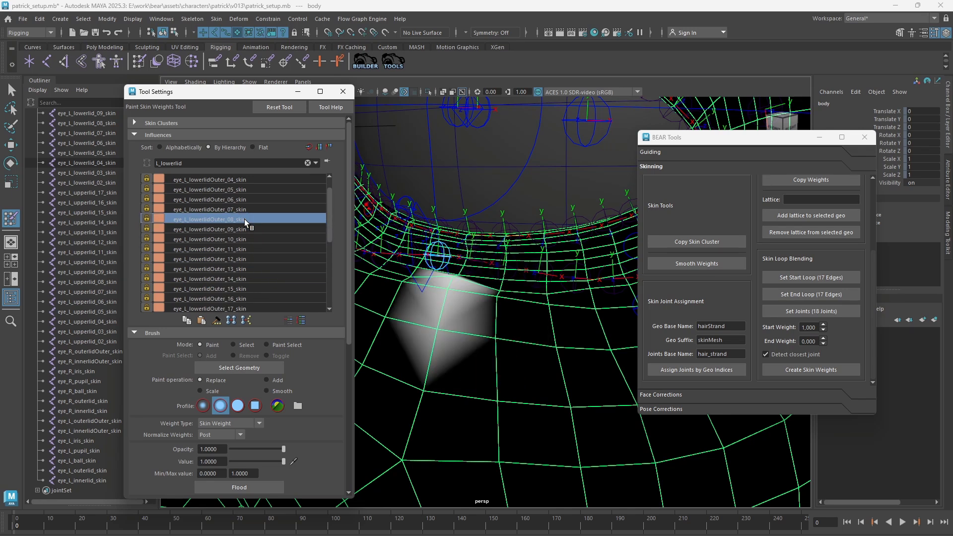
{"action": "left_click", "coordinate": [240, 210]}
{"action": "left_click_drag", "start_coordinate": [493, 251], "coordinate": [454, 252], "text": "alt"}
{"action": "left_click", "coordinate": [256, 219]}
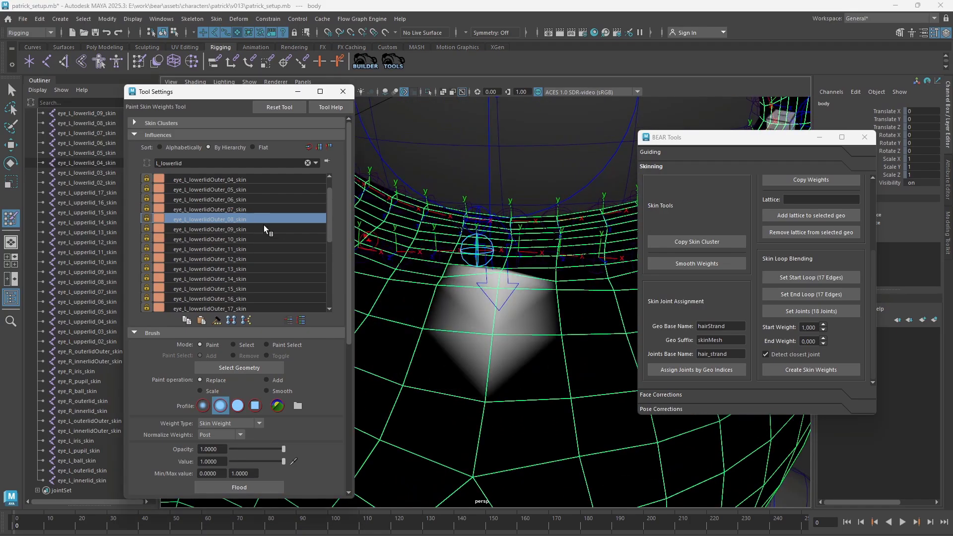
{"action": "mouse_move", "coordinate": [516, 248]}
{"action": "left_mouse_down", "text": "alt"}
{"action": "mouse_move", "coordinate": [540, 230]}
{"action": "mouse_move", "coordinate": [521, 229]}
{"action": "left_mouse_up", "text": "alt"}
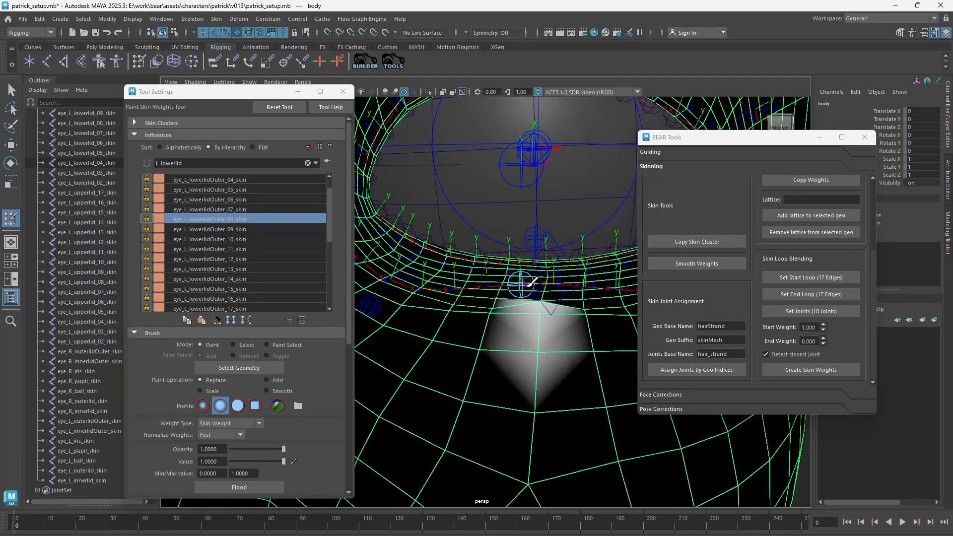
{"action": "key", "text": "q"}
{"action": "left_click", "coordinate": [343, 91]}
Reset the X, Y and Z translation of eye_L_lowerlidOuter_control to 0.
{"action": "scroll", "coordinate": [466, 248], "scroll_direction": "down", "scroll_amount": 3}
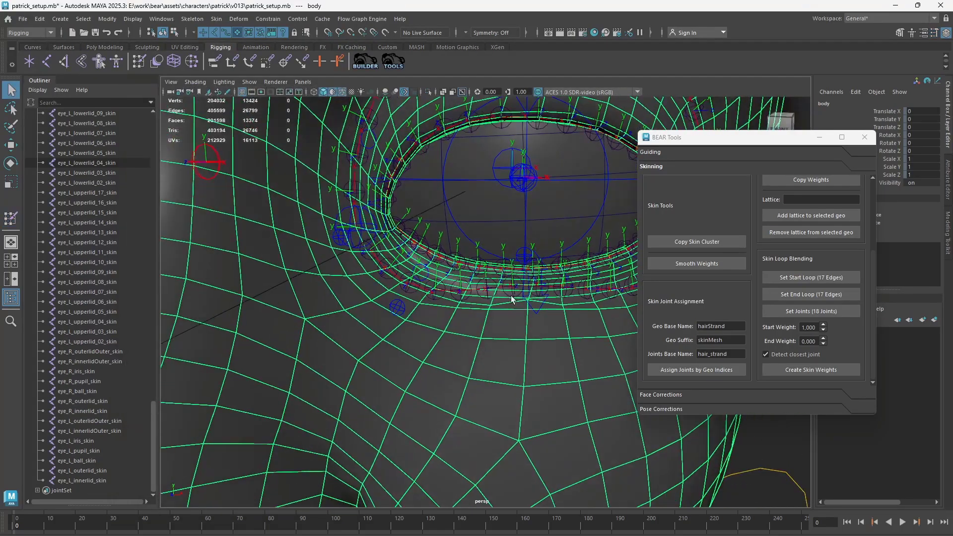
{"action": "left_click_drag", "start_coordinate": [511, 299], "coordinate": [490, 249], "text": "alt"}
{"action": "left_click", "coordinate": [492, 234]}
{"action": "key", "text": "w"}
{"action": "left_click_drag", "start_coordinate": [928, 110], "coordinate": [928, 125]}
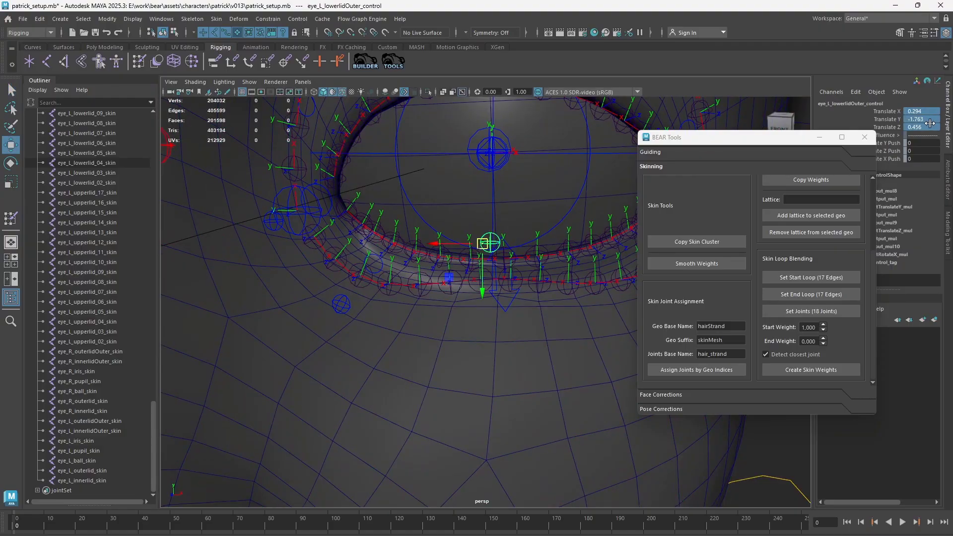
{"action": "type", "text": "0"}
{"action": "key", "text": "Return"}
Select the joints eye_L_lowerlidOuter_02_skin and eye_L_lowerlidOuter_17_skin at the two ends of the outer lower lid loop to identify them.
{"action": "left_click_drag", "start_coordinate": [523, 304], "coordinate": [459, 310], "text": "alt"}
{"action": "key", "text": "q"}
{"action": "left_click", "coordinate": [346, 293]}
{"action": "key", "text": "w"}
{"action": "left_click_drag", "start_coordinate": [345, 293], "coordinate": [464, 343], "text": "alt"}
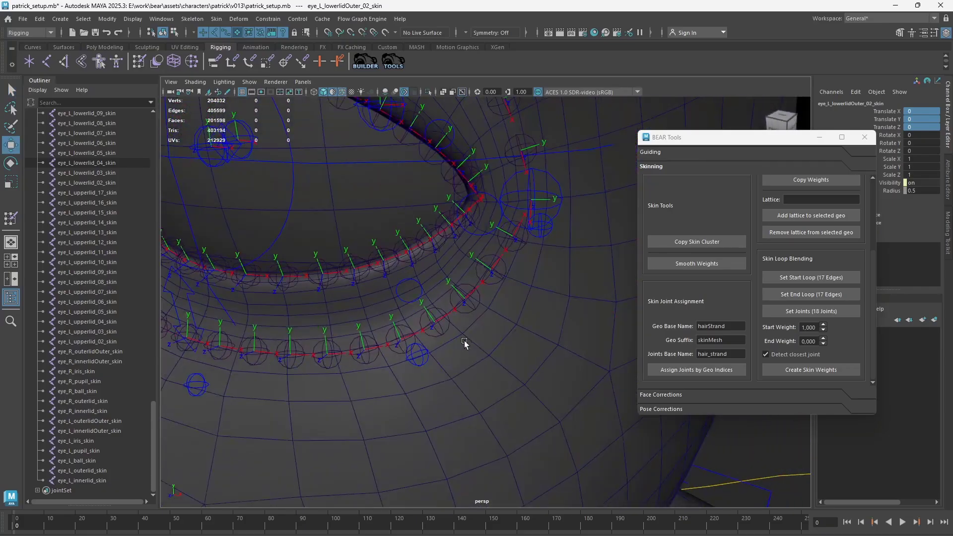
{"action": "key", "text": "q"}
{"action": "left_click", "coordinate": [525, 234]}
{"action": "left_click", "coordinate": [525, 246]}
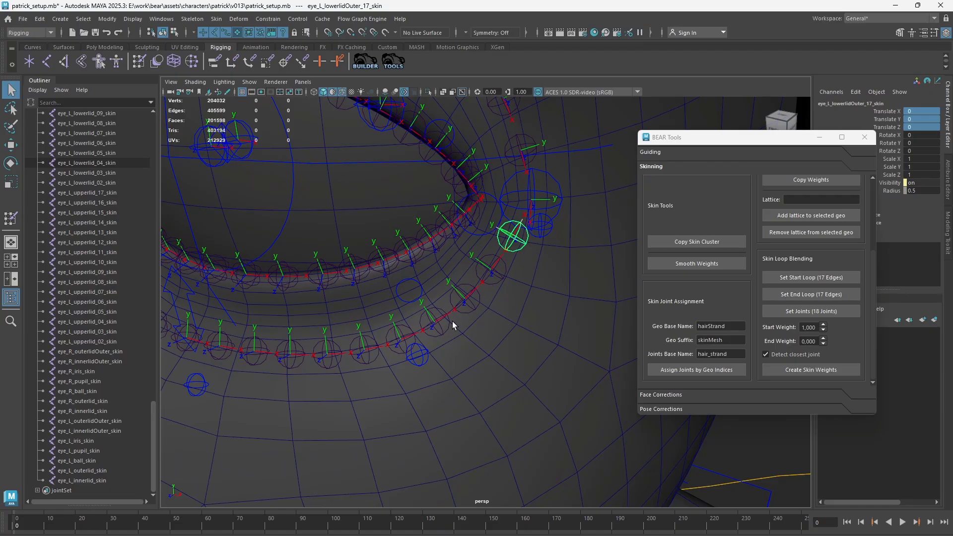
Try moving eye_L_lowerlidOuter_07_skin to test the outer lower lid deformation, and undo the move.
{"action": "left_click_drag", "start_coordinate": [371, 345], "coordinate": [429, 348], "text": "alt"}
{"action": "left_click", "coordinate": [395, 336]}
{"action": "left_click", "coordinate": [443, 331]}
{"action": "key", "text": "w"}
{"action": "left_click", "coordinate": [411, 335]}
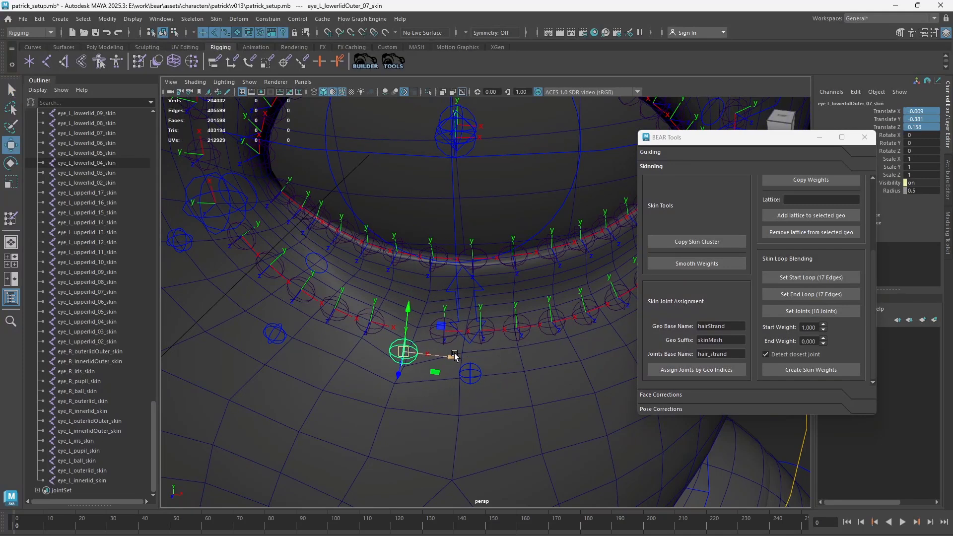
{"action": "key", "text": "ctrl+z"}
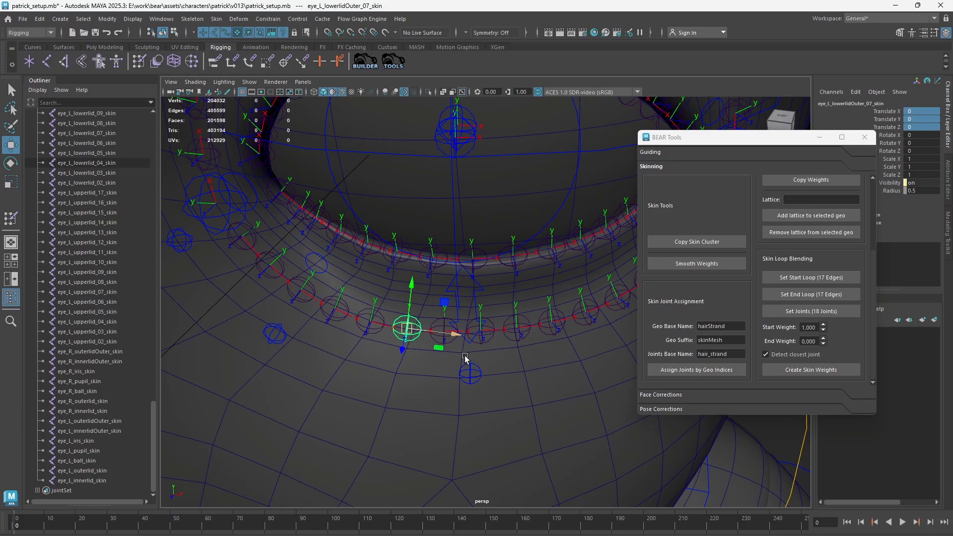
Inspect the body mesh around the eye and try moving the outer lower lid control.
{"action": "mouse_move", "coordinate": [486, 338]}
{"action": "left_mouse_down", "text": "alt"}
{"action": "mouse_move", "coordinate": [487, 329]}
{"action": "mouse_move", "coordinate": [478, 343]}
{"action": "left_mouse_up", "text": "alt"}
{"action": "key", "text": "q"}
{"action": "mouse_move", "coordinate": [478, 342]}
{"action": "right_mouse_down", "text": "alt"}
{"action": "mouse_move", "coordinate": [513, 360]}
{"action": "mouse_move", "coordinate": [486, 348]}
{"action": "right_mouse_up", "text": "alt"}
{"action": "left_click", "coordinate": [511, 383]}
{"action": "right_click_drag", "start_coordinate": [515, 382], "coordinate": [328, 243], "text": "alt"}
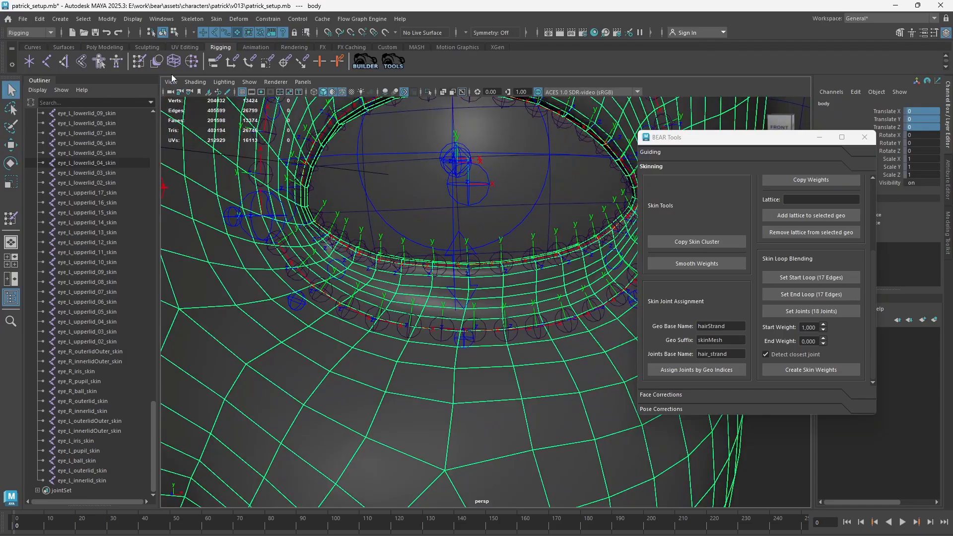
{"action": "left_click_drag", "start_coordinate": [424, 234], "coordinate": [445, 269], "text": "alt"}
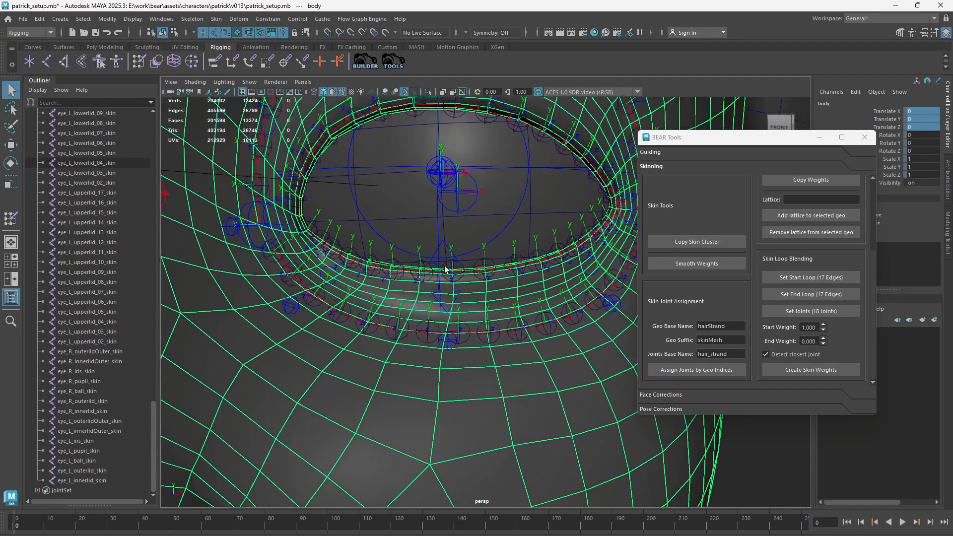
{"action": "left_click", "coordinate": [451, 341]}
{"action": "key", "text": "w"}
{"action": "left_click_drag", "start_coordinate": [448, 338], "coordinate": [432, 307]}
Select the body mesh, minimize the BEAR Tools window and apply a Delta Mush deformer to the mesh.
{"action": "left_click", "coordinate": [489, 341]}
{"action": "left_click", "coordinate": [506, 353]}
{"action": "right_click_drag", "start_coordinate": [511, 347], "coordinate": [449, 233], "text": "alt"}
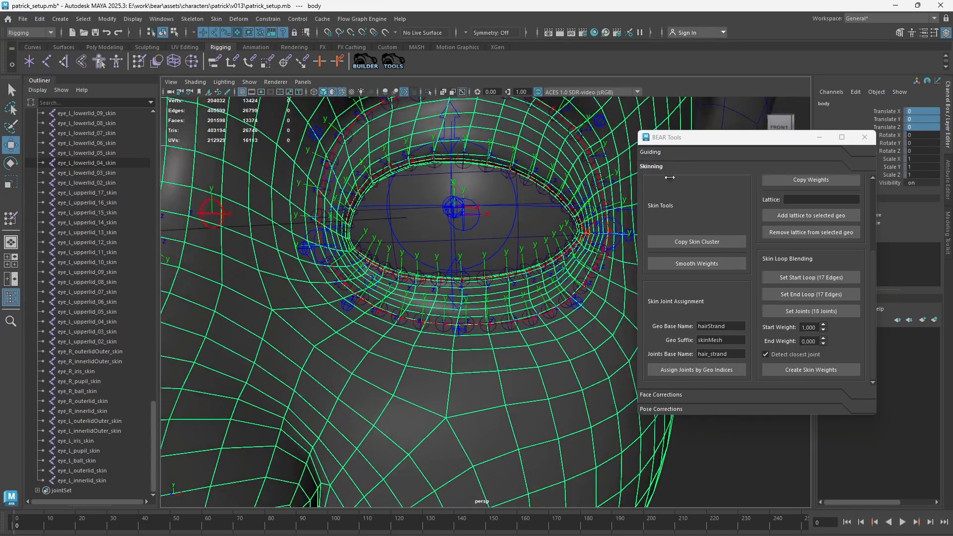
{"action": "left_click", "coordinate": [820, 138]}
{"action": "left_click", "coordinate": [217, 19]}
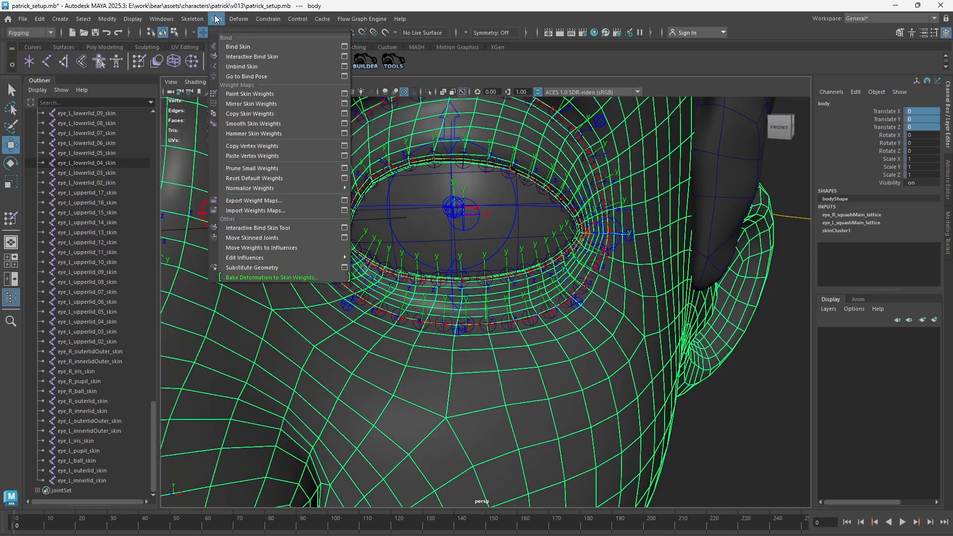
{"action": "mouse_move", "coordinate": [242, 23]}
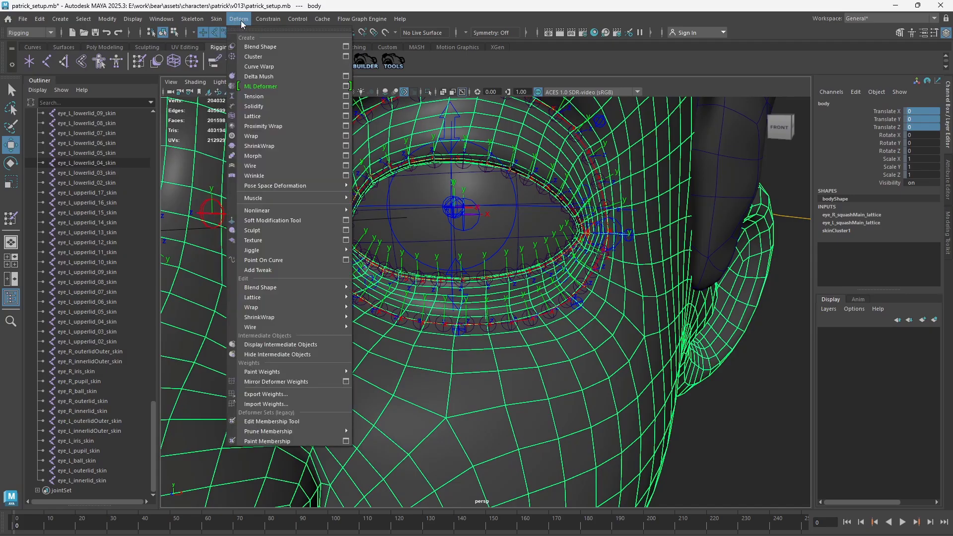
{"action": "left_click", "coordinate": [278, 73]}
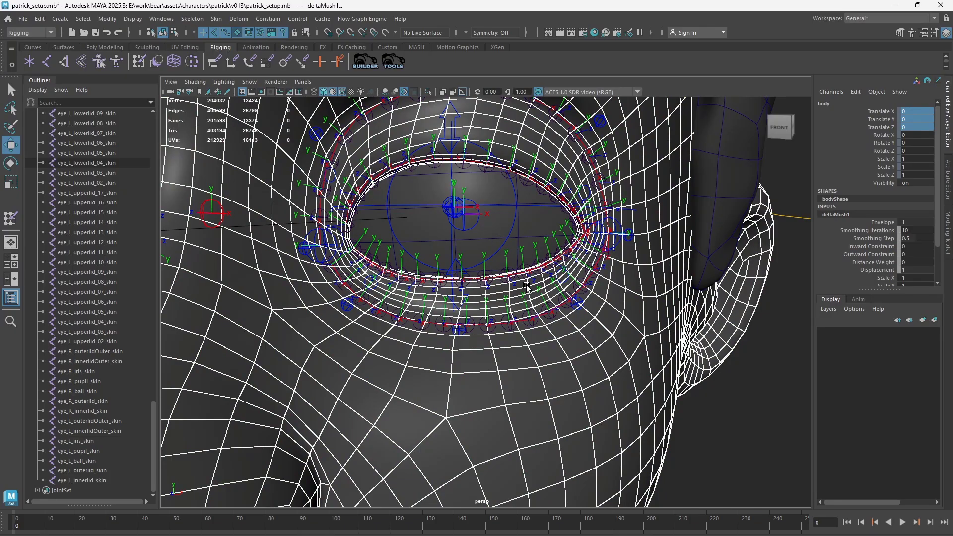
{"action": "left_click_drag", "start_coordinate": [514, 286], "coordinate": [516, 289], "text": "alt"}
{"action": "scroll", "coordinate": [515, 289], "scroll_direction": "up", "scroll_amount": 2}
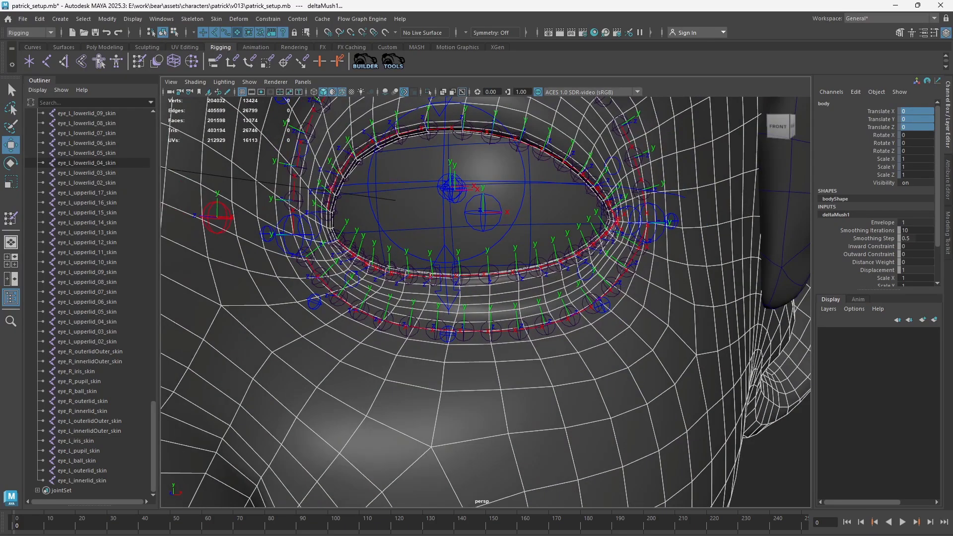
Save the patrick setup file as a new version with BEAR Builder, and minimize its window.
{"action": "left_click", "coordinate": [365, 62]}
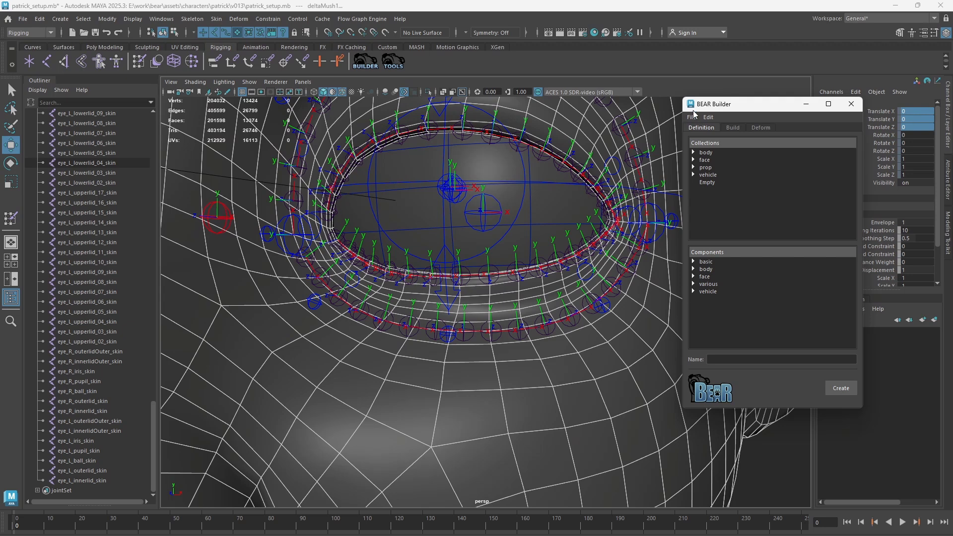
{"action": "left_click", "coordinate": [692, 117]}
{"action": "left_click", "coordinate": [709, 139]}
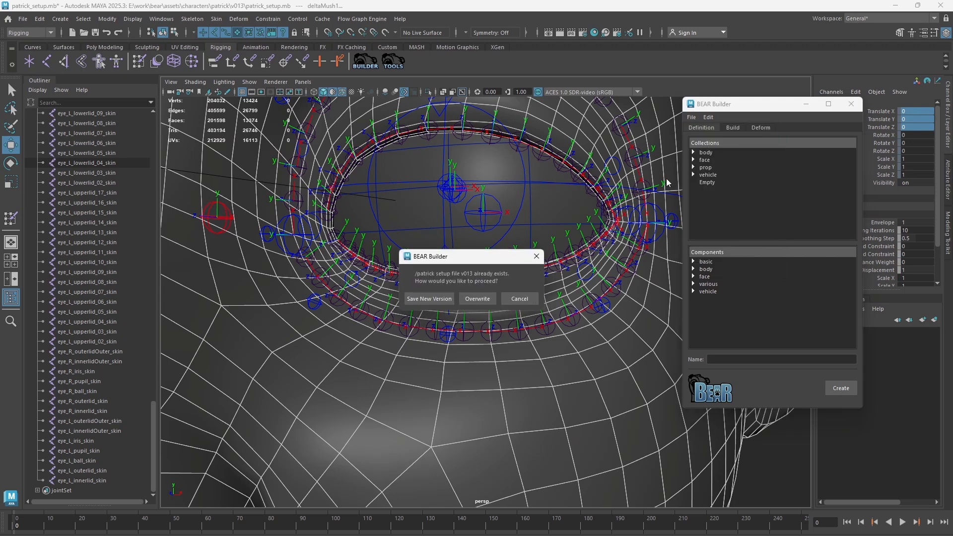
{"action": "left_click", "coordinate": [427, 298]}
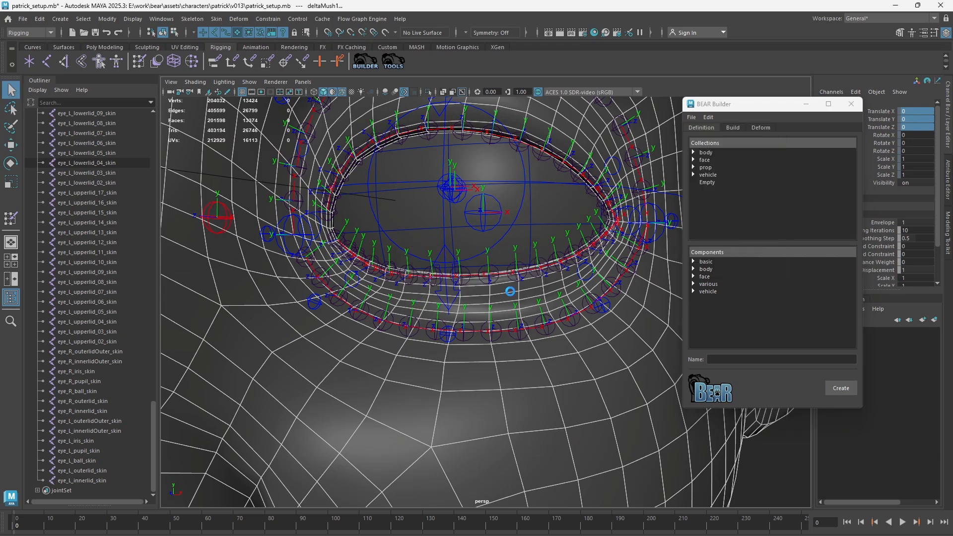
{"action": "left_click", "coordinate": [806, 105]}
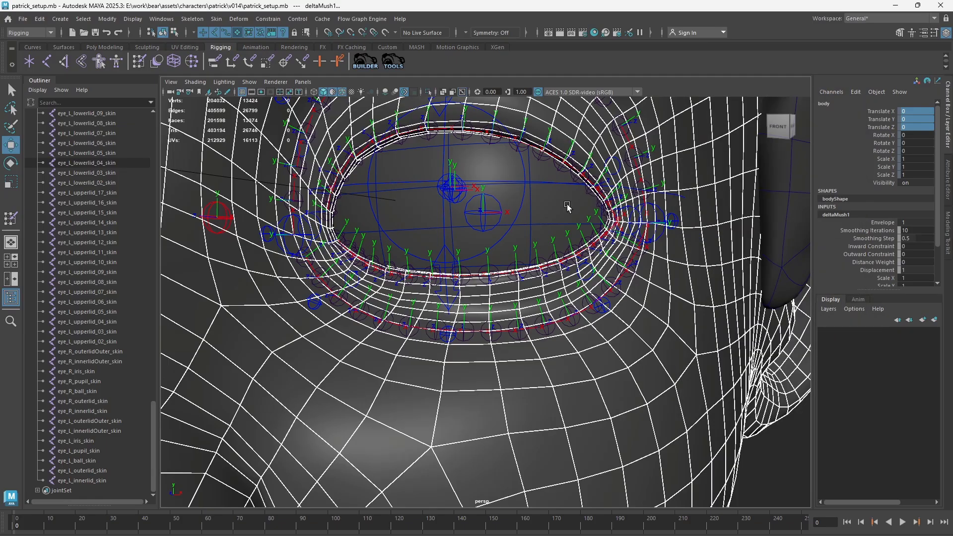
Open the Delta Mush weight painting settings for the body mesh and flood deltaMush1's weights with 0.
{"action": "middle_click_drag", "start_coordinate": [567, 206], "coordinate": [574, 229], "text": "alt"}
{"action": "key", "text": "q"}
{"action": "left_click", "coordinate": [776, 457]}
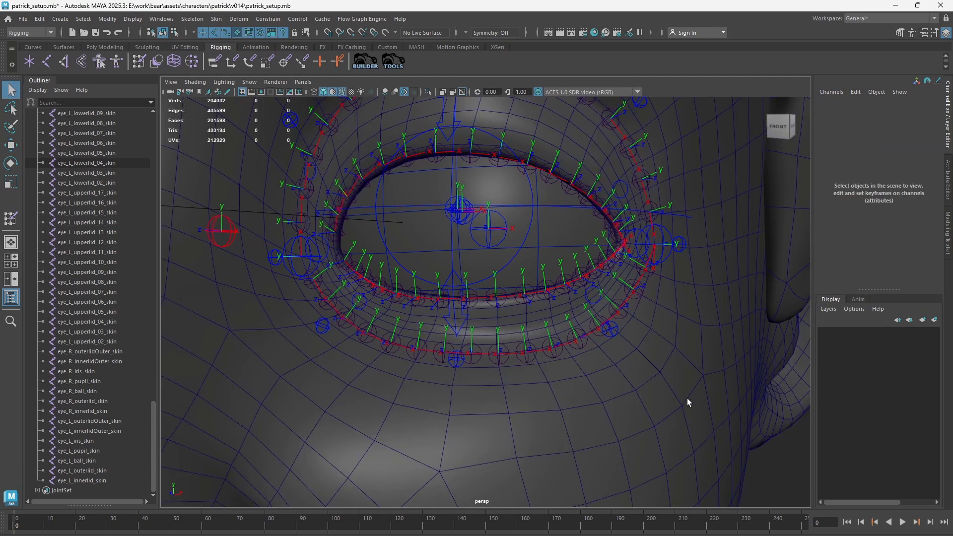
{"action": "left_click", "coordinate": [668, 357]}
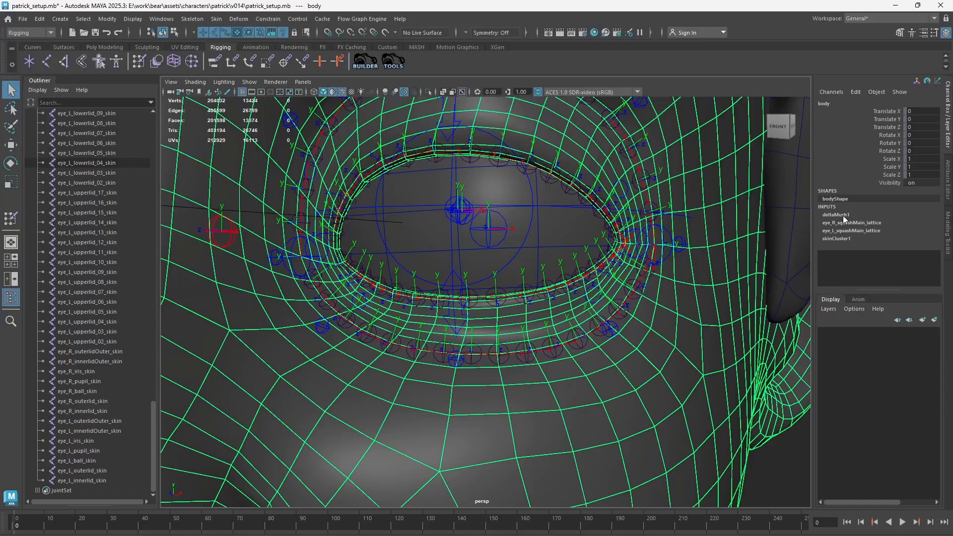
{"action": "left_click", "coordinate": [238, 19]}
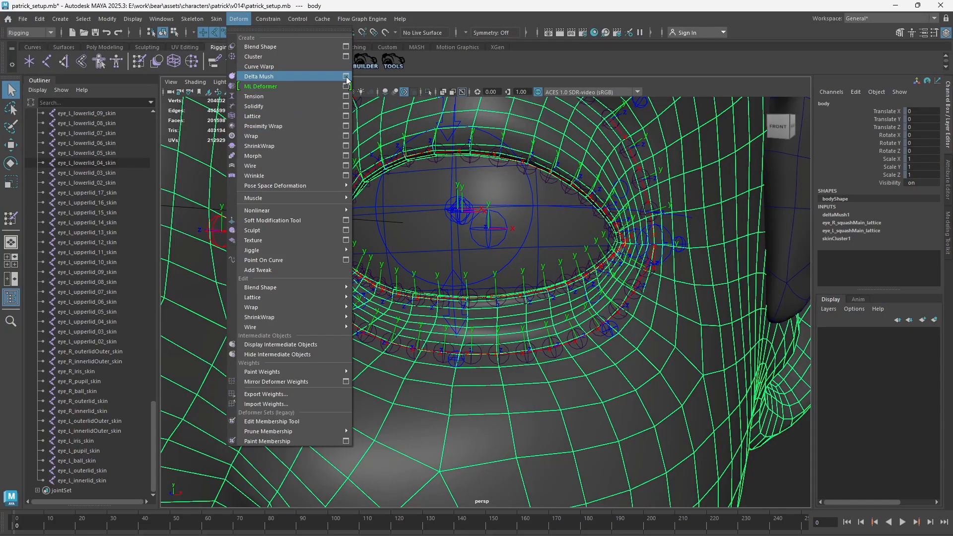
{"action": "mouse_move", "coordinate": [321, 371]}
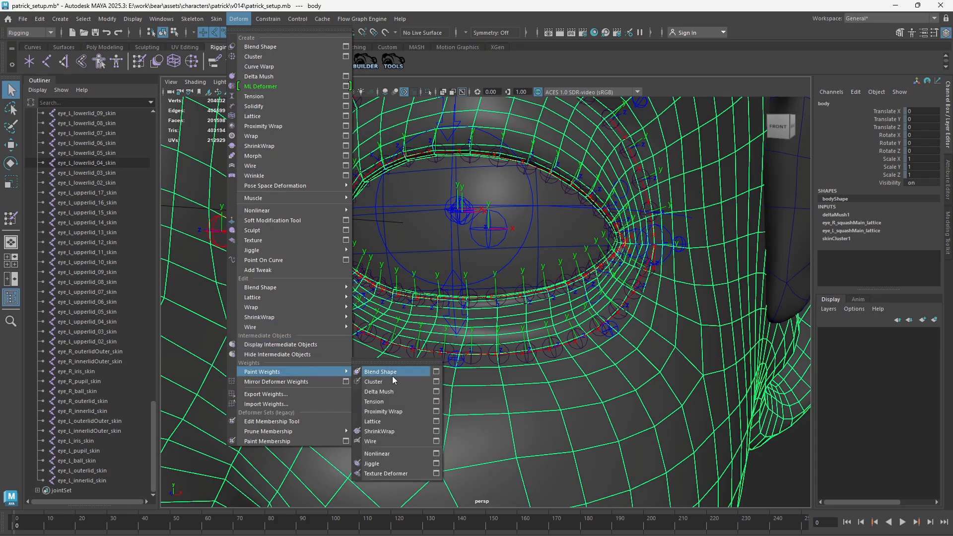
{"action": "left_click", "coordinate": [437, 395]}
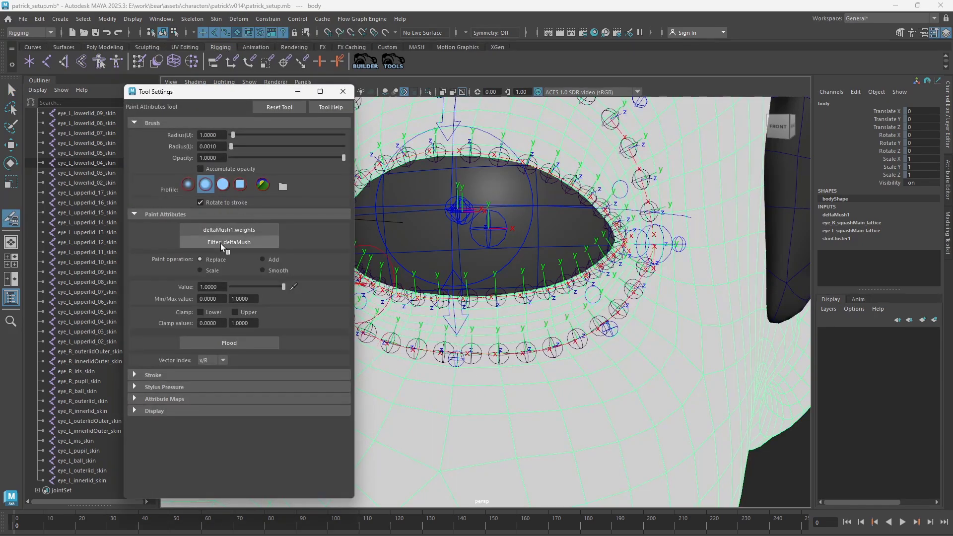
{"action": "left_click", "coordinate": [234, 347]}
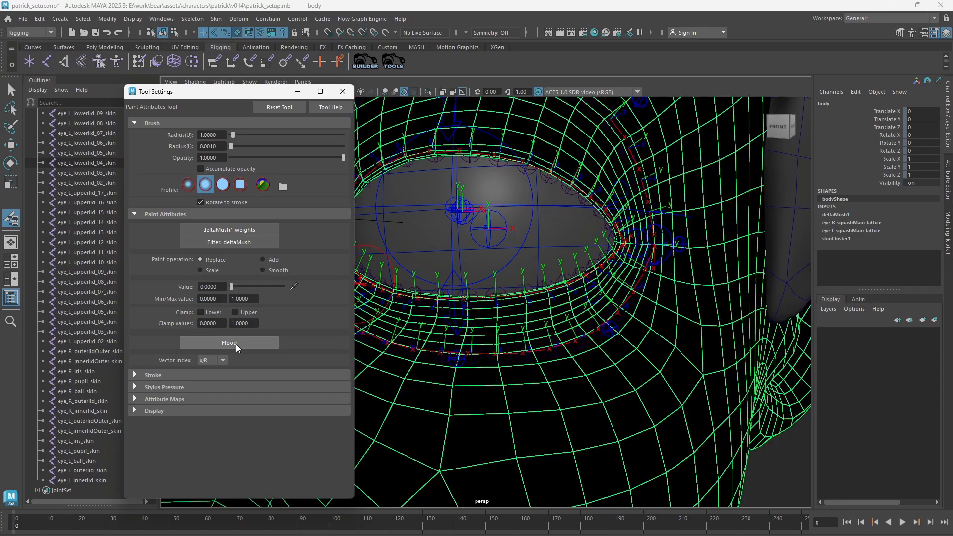
Paint deltaMush1 weights of 1 in a ring along the outer lid joints around the left eye, adjusting the brush size.
{"action": "scroll", "coordinate": [659, 260], "scroll_direction": "up", "scroll_amount": 5}
{"action": "left_click_drag", "start_coordinate": [231, 286], "coordinate": [306, 287]}
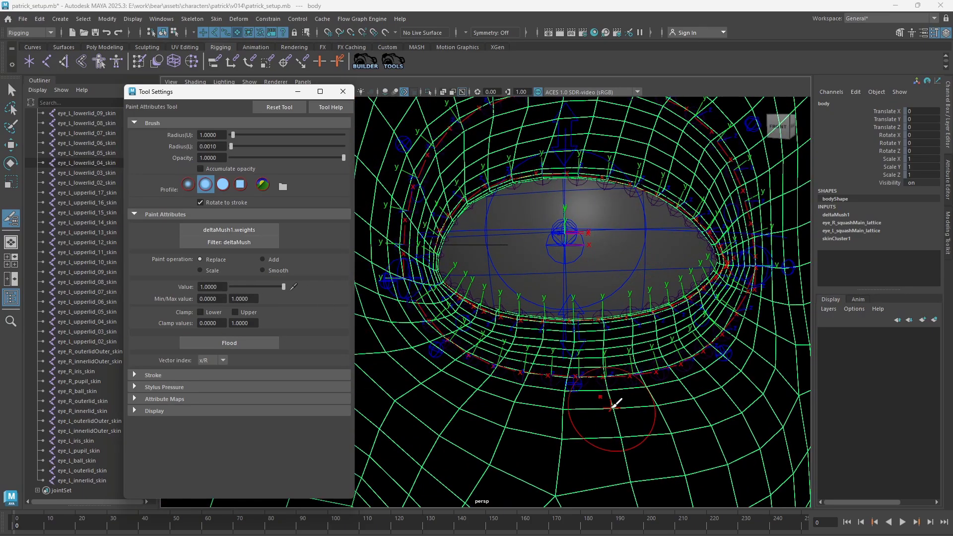
{"action": "key", "text": "b"}
{"action": "mouse_move", "coordinate": [583, 387]}
{"action": "left_mouse_down"}
{"action": "mouse_move", "coordinate": [567, 388]}
{"action": "mouse_move", "coordinate": [682, 372]}
{"action": "mouse_move", "coordinate": [741, 323]}
{"action": "left_mouse_up"}
{"action": "key", "text": "b"}
{"action": "left_click_drag", "start_coordinate": [730, 359], "coordinate": [715, 359]}
{"action": "mouse_move", "coordinate": [726, 342]}
{"action": "left_mouse_down"}
{"action": "mouse_move", "coordinate": [754, 283]}
{"action": "mouse_move", "coordinate": [739, 191]}
{"action": "mouse_move", "coordinate": [678, 124]}
{"action": "mouse_move", "coordinate": [719, 166]}
{"action": "left_mouse_up"}
{"action": "key", "text": "b"}
{"action": "mouse_move", "coordinate": [719, 167]}
{"action": "left_mouse_down"}
{"action": "mouse_move", "coordinate": [745, 166]}
{"action": "mouse_move", "coordinate": [670, 151]}
{"action": "left_mouse_up"}
{"action": "key", "text": "b"}
{"action": "mouse_move", "coordinate": [684, 149]}
{"action": "left_mouse_down"}
{"action": "mouse_move", "coordinate": [576, 137]}
{"action": "mouse_move", "coordinate": [543, 149]}
{"action": "mouse_move", "coordinate": [484, 185]}
{"action": "mouse_move", "coordinate": [454, 253]}
{"action": "mouse_move", "coordinate": [452, 295]}
{"action": "mouse_move", "coordinate": [588, 407]}
{"action": "mouse_move", "coordinate": [516, 417]}
{"action": "mouse_move", "coordinate": [439, 350]}
{"action": "mouse_move", "coordinate": [570, 425]}
{"action": "left_mouse_up"}
{"action": "mouse_move", "coordinate": [448, 285]}
{"action": "left_mouse_down"}
{"action": "mouse_move", "coordinate": [474, 220]}
{"action": "mouse_move", "coordinate": [665, 154]}
{"action": "left_mouse_up"}
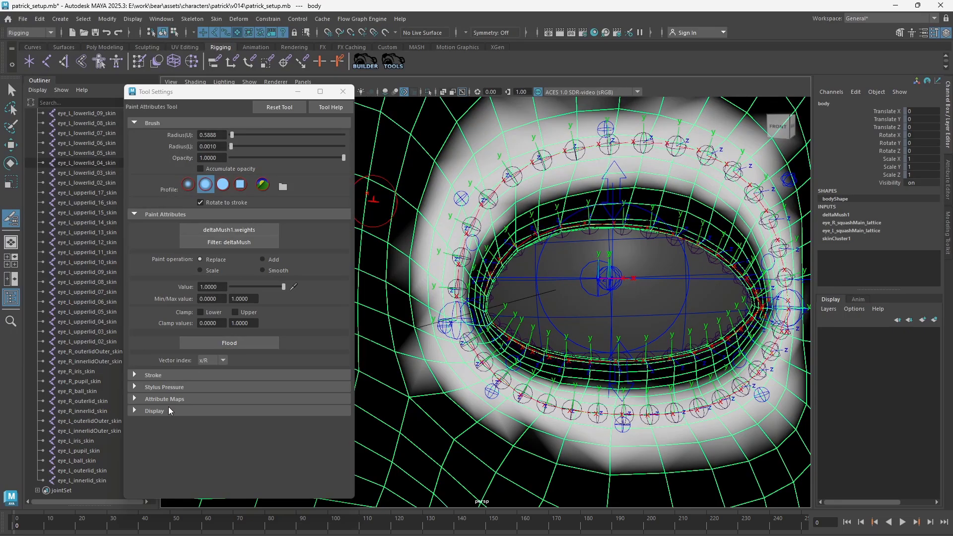
Set the paint operation to Smooth and flood deltaMush1's weights several times to soften the painted ring.
{"action": "left_click", "coordinate": [267, 270]}
{"action": "left_click", "coordinate": [252, 344]}
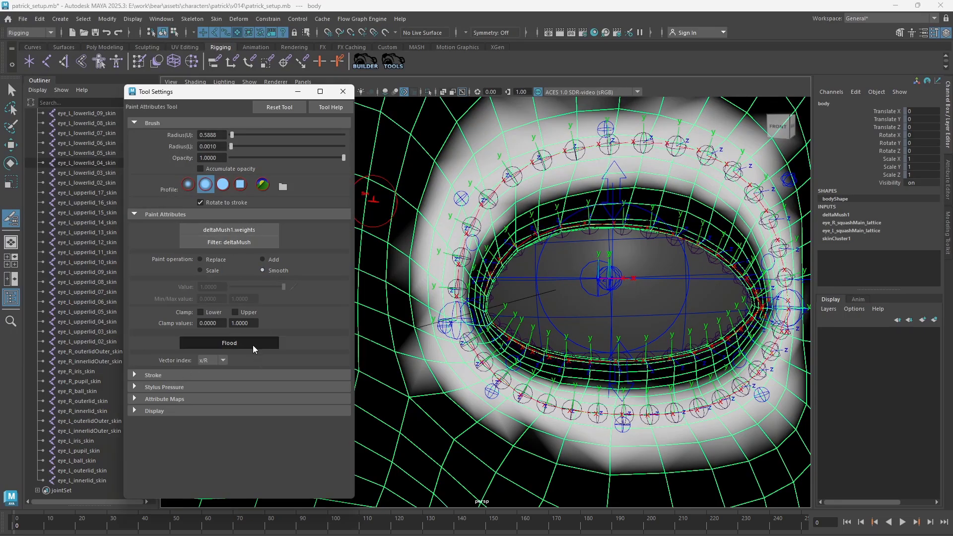
{"action": "left_click", "coordinate": [252, 344]}
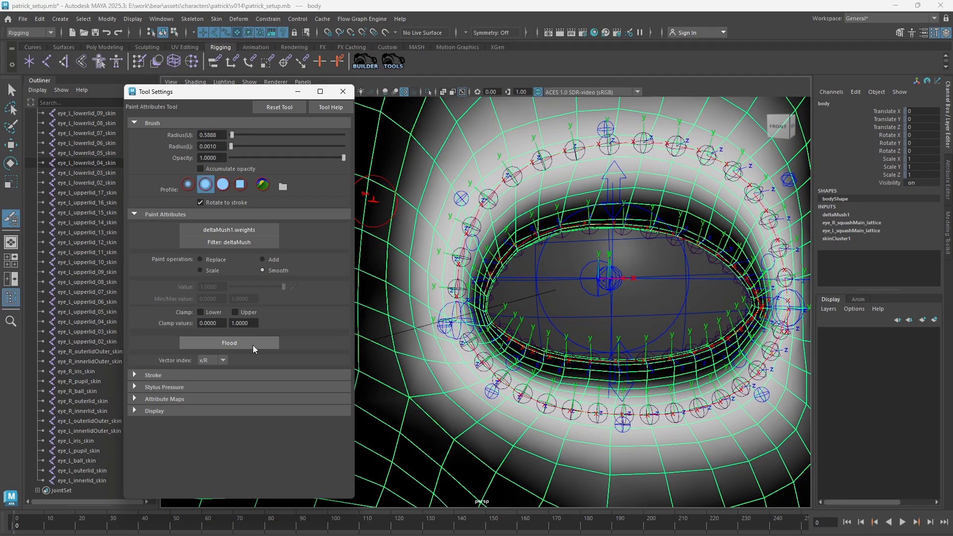
{"action": "left_click", "coordinate": [252, 344]}
Inspect the smoothed Delta Mush weights around the left eye and close the tool settings.
{"action": "scroll", "coordinate": [698, 258], "scroll_direction": "down", "scroll_amount": 1}
{"action": "key", "text": "q"}
{"action": "scroll", "coordinate": [673, 264], "scroll_direction": "up", "scroll_amount": 3}
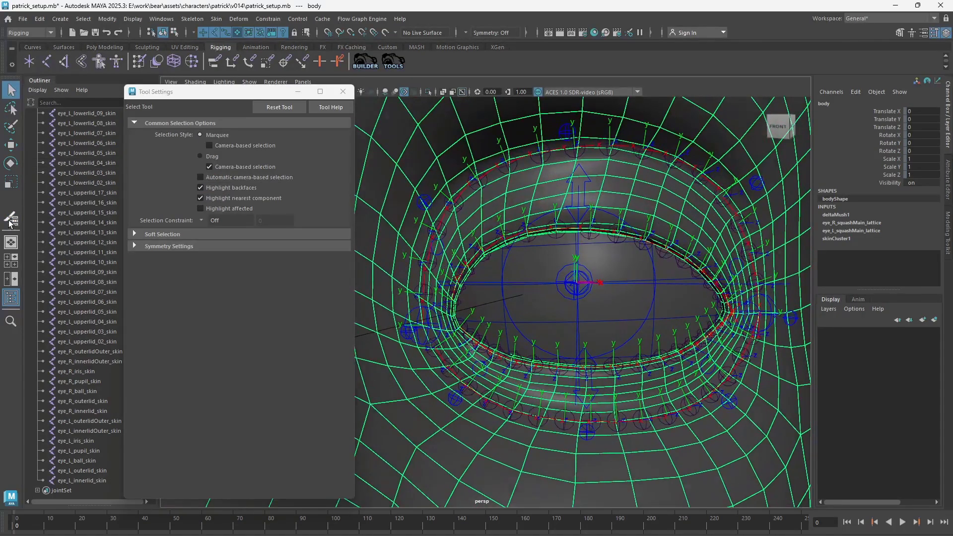
{"action": "key", "text": "y"}
{"action": "scroll", "coordinate": [583, 204], "scroll_direction": "up", "scroll_amount": 3}
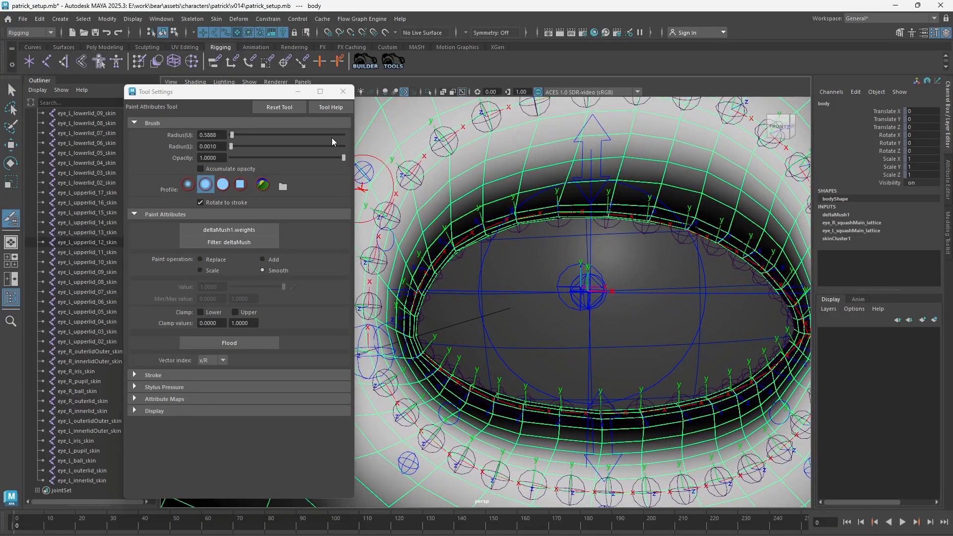
{"action": "left_click", "coordinate": [342, 91]}
{"action": "scroll", "coordinate": [559, 248], "scroll_direction": "down", "scroll_amount": 4}
{"action": "left_click_drag", "start_coordinate": [559, 249], "coordinate": [496, 222], "text": "alt"}
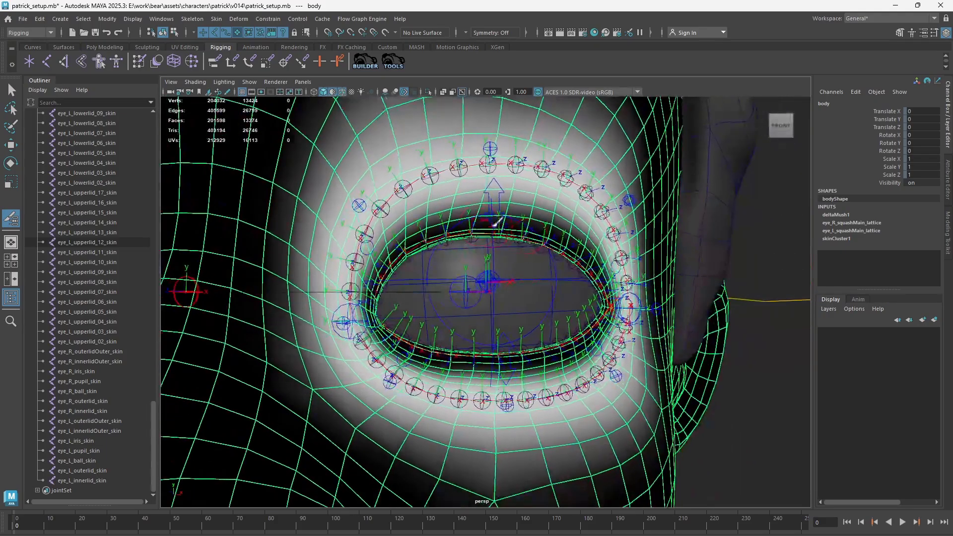
{"action": "right_click_drag", "start_coordinate": [561, 250], "coordinate": [606, 278], "text": "alt"}
{"action": "left_click_drag", "start_coordinate": [606, 278], "coordinate": [564, 280], "text": "alt"}
Try pulling the upper lid control down to test the smoothed deformation, and undo the move.
{"action": "key", "text": "q"}
{"action": "scroll", "coordinate": [504, 255], "scroll_direction": "up", "scroll_amount": 4}
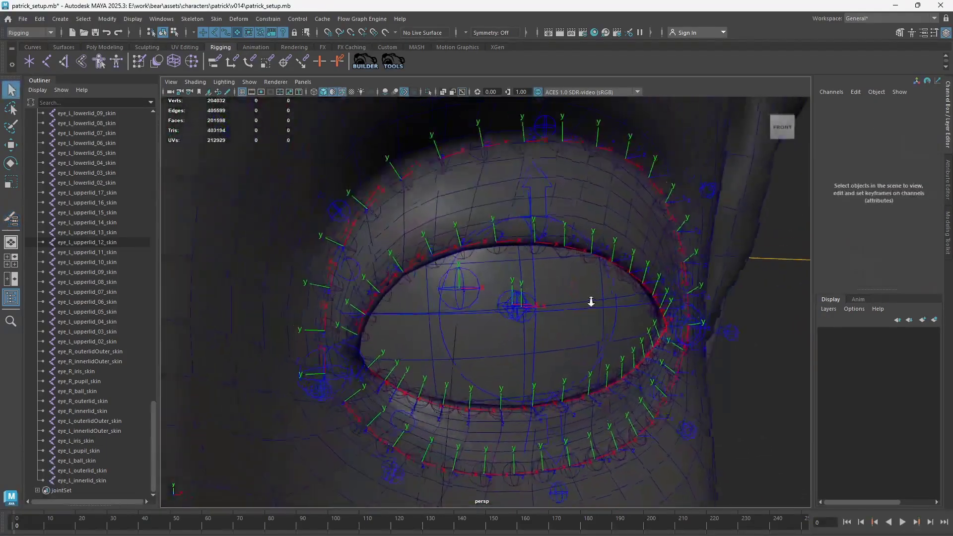
{"action": "left_click", "coordinate": [507, 248]}
{"action": "key", "text": "w"}
{"action": "left_click_drag", "start_coordinate": [507, 250], "coordinate": [501, 253], "text": "alt"}
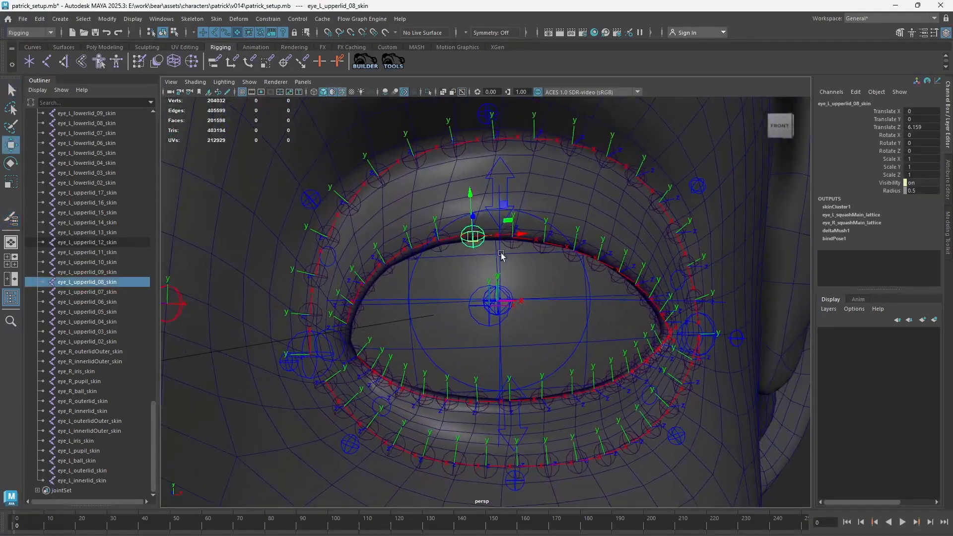
{"action": "left_click", "coordinate": [511, 179]}
{"action": "left_click_drag", "start_coordinate": [505, 204], "coordinate": [500, 248]}
{"action": "key", "text": "ctrl+z"}
Try moving the outer lower lid control below the eye, and undo the move.
{"action": "key", "text": "q"}
{"action": "left_click", "coordinate": [492, 389]}
{"action": "key", "text": "w"}
{"action": "key", "text": "q"}
{"action": "left_click", "coordinate": [481, 385]}
{"action": "key", "text": "w"}
{"action": "key", "text": "ctrl+z"}
Try moving eye_L_lowerlid_control to test the lower lid deformation, and undo the move.
{"action": "key", "text": "q"}
{"action": "left_click", "coordinate": [491, 279]}
{"action": "key", "text": "w"}
{"action": "left_click", "coordinate": [487, 279]}
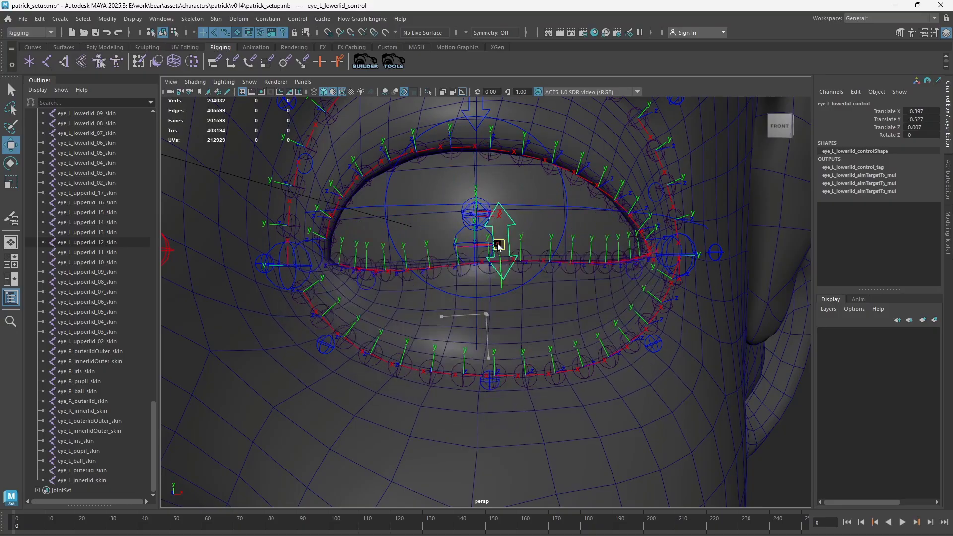
{"action": "key", "text": "ctrl+z"}
Turn off the viewport's default material, display the character with textures, and clear the selection.
{"action": "key", "text": "q"}
{"action": "scroll", "coordinate": [537, 310], "scroll_direction": "down", "scroll_amount": 4}
{"action": "left_click", "coordinate": [342, 92]}
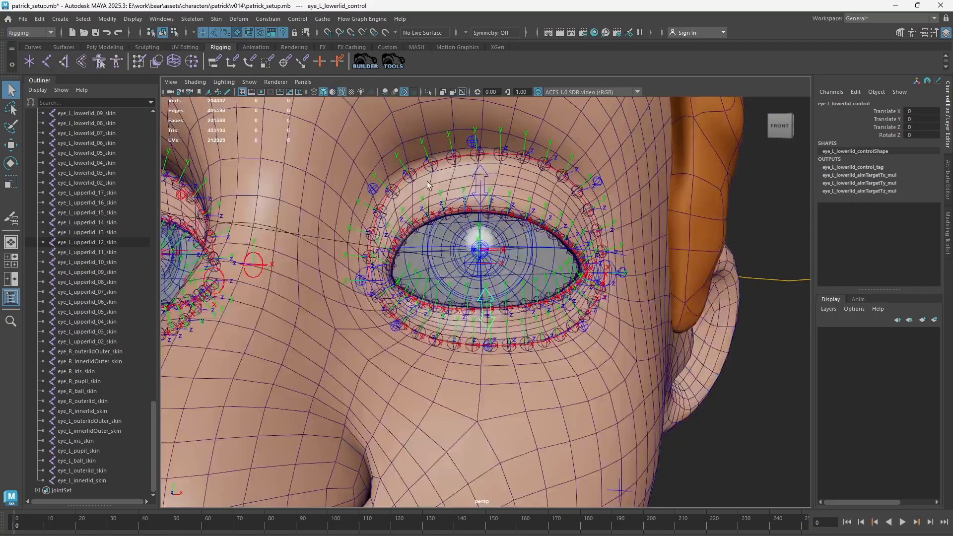
{"action": "key", "text": "6"}
{"action": "left_click", "coordinate": [795, 470]}
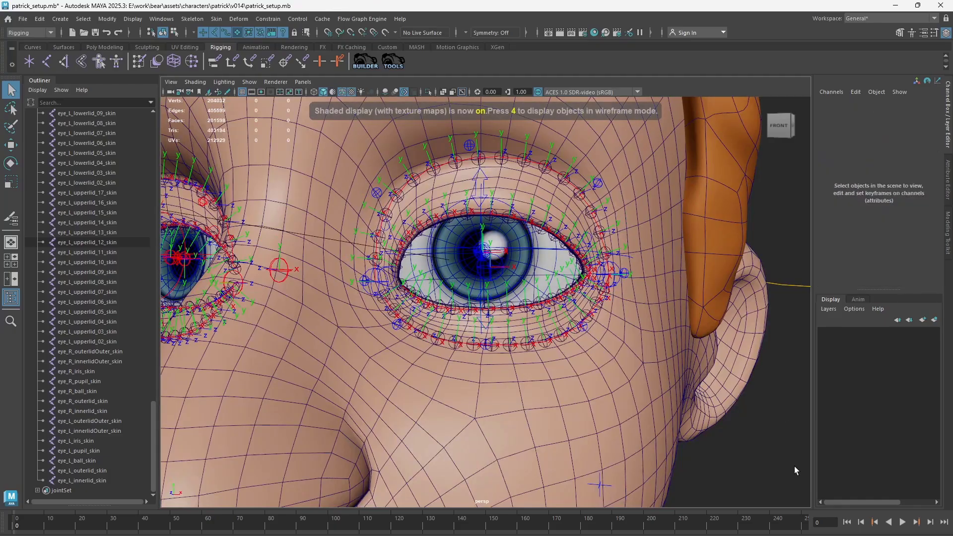
Select eye_rig in the scene hierarchy and turn off its Joint Display.
{"action": "scroll", "coordinate": [107, 356], "scroll_direction": "up", "scroll_amount": 15}
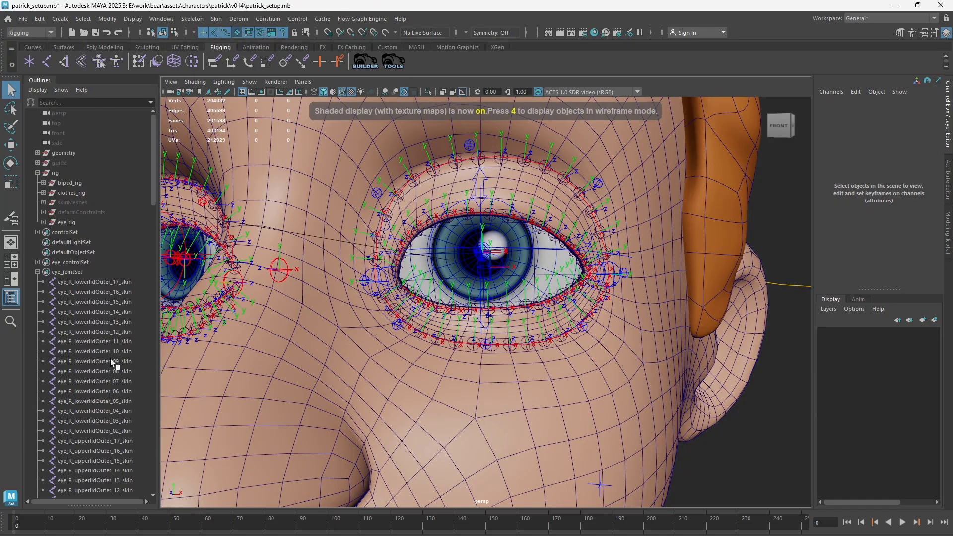
{"action": "left_click", "coordinate": [67, 222]}
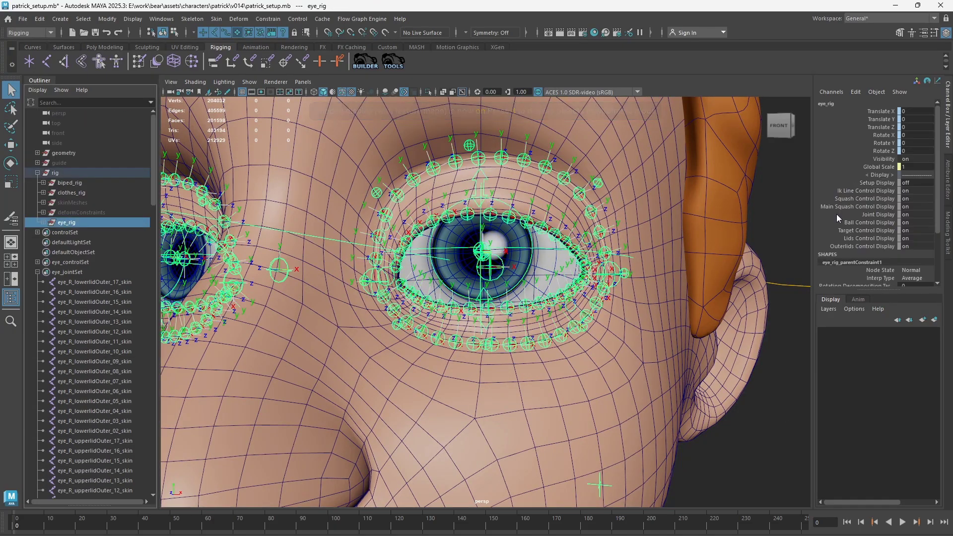
{"action": "left_click", "coordinate": [879, 214]}
{"action": "scroll", "coordinate": [470, 263], "scroll_direction": "up", "scroll_amount": 1}
{"action": "middle_click_drag", "start_coordinate": [516, 263], "coordinate": [536, 263]}
{"action": "scroll", "coordinate": [470, 263], "scroll_direction": "down", "scroll_amount": 2}
Clear the body selection and make surfaces unselectable in the viewport.
{"action": "left_click", "coordinate": [511, 347]}
{"action": "scroll", "coordinate": [504, 248], "scroll_direction": "down", "scroll_amount": 1}
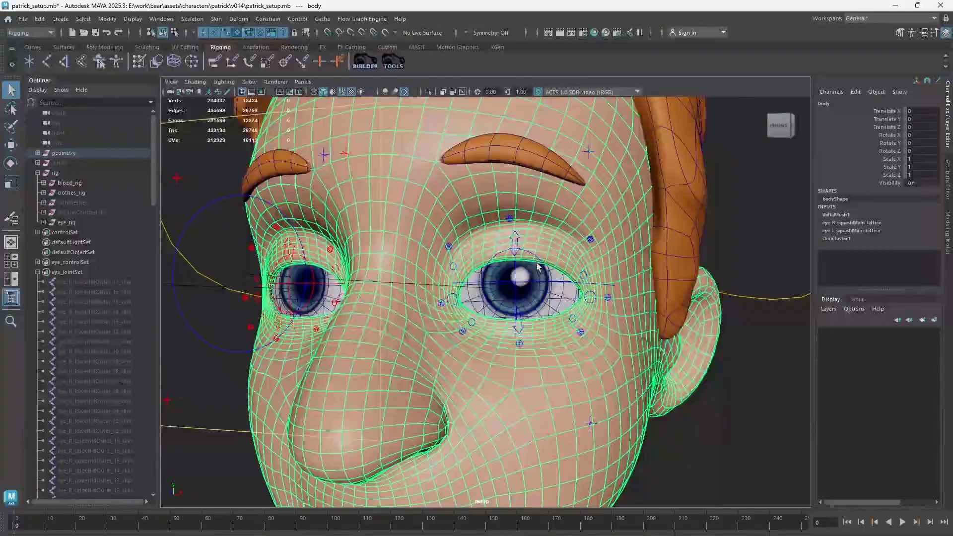
{"action": "left_click", "coordinate": [748, 433]}
{"action": "left_click", "coordinate": [236, 30]}
{"action": "scroll", "coordinate": [448, 200], "scroll_direction": "up", "scroll_amount": 3}
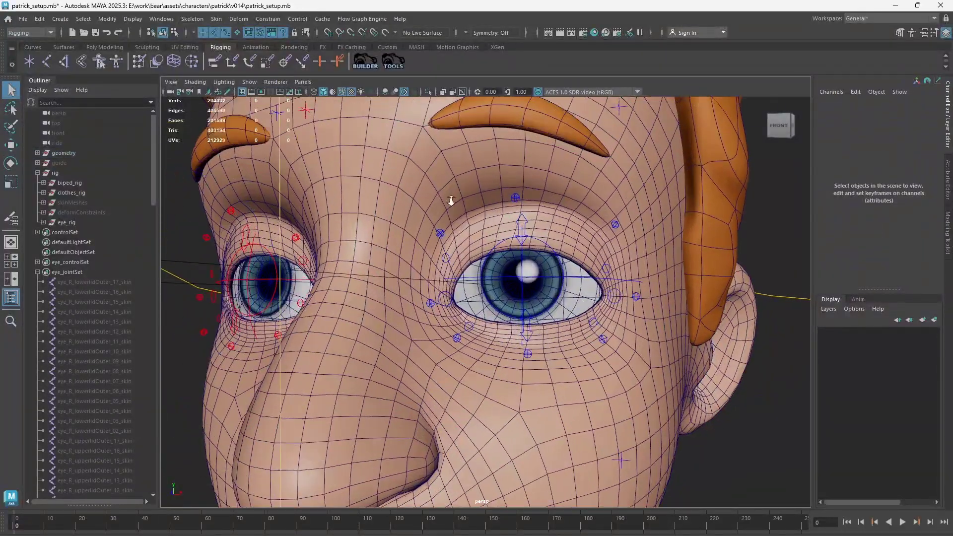
{"action": "scroll", "coordinate": [298, 225], "scroll_direction": "down", "scroll_amount": 1}
{"action": "scroll", "coordinate": [223, 183], "scroll_direction": "down", "scroll_amount": 3}
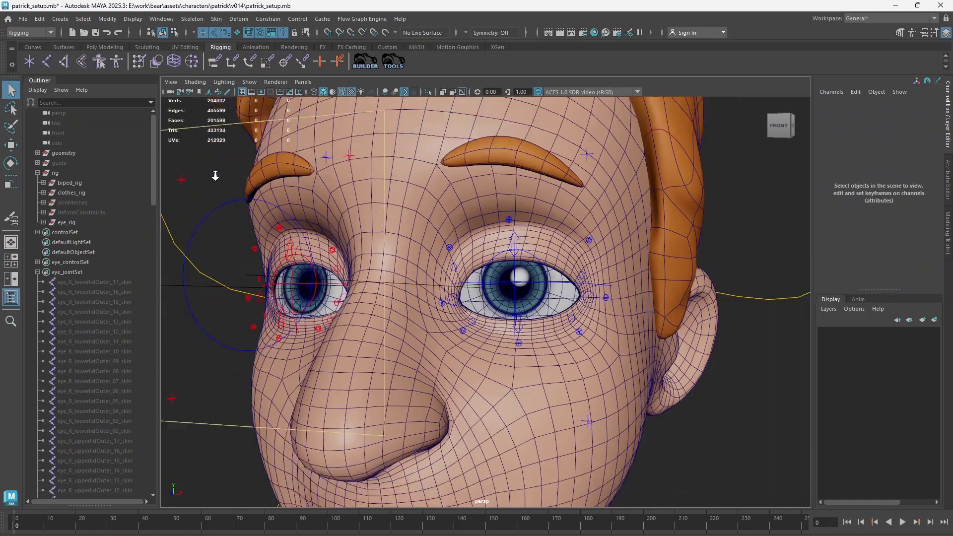
Try moving eye_target_control to test how the lids follow the gaze, and undo the move.
{"action": "left_click", "coordinate": [247, 180]}
{"action": "key", "text": "w"}
{"action": "left_click_drag", "start_coordinate": [182, 288], "coordinate": [74, 349]}
{"action": "key", "text": "ctrl+z"}
Try pulling eye_L_upperlid_control down over the eye, and undo the move.
{"action": "middle_click_drag", "start_coordinate": [516, 297], "coordinate": [486, 294], "text": "alt"}
{"action": "right_click_drag", "start_coordinate": [486, 293], "coordinate": [550, 294], "text": "alt"}
{"action": "key", "text": "q"}
{"action": "left_click", "coordinate": [481, 188]}
{"action": "key", "text": "w"}
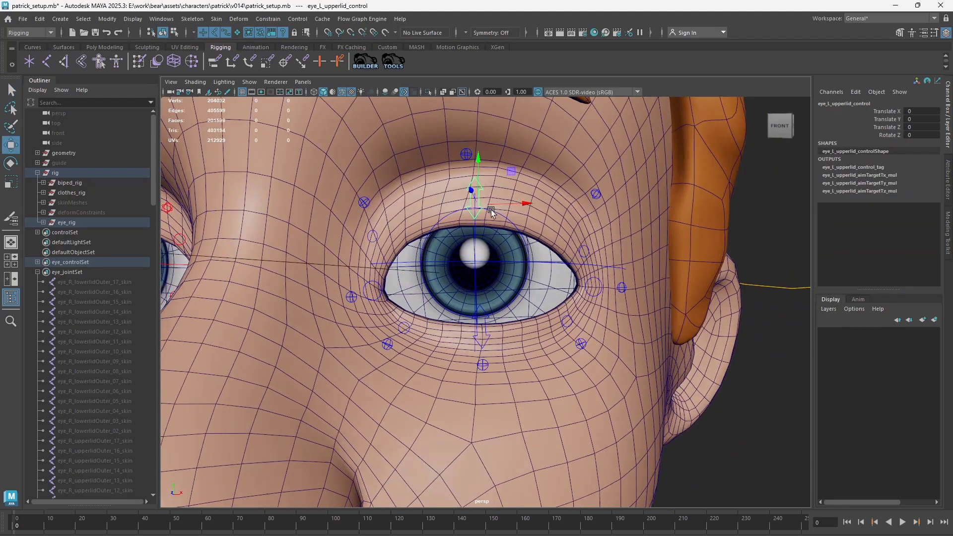
{"action": "left_click_drag", "start_coordinate": [490, 209], "coordinate": [482, 249]}
{"action": "key", "text": "ctrl+z"}
Try raising eye_L_lowerlid_control over the eye, and undo the move.
{"action": "key", "text": "q"}
{"action": "left_click", "coordinate": [486, 336]}
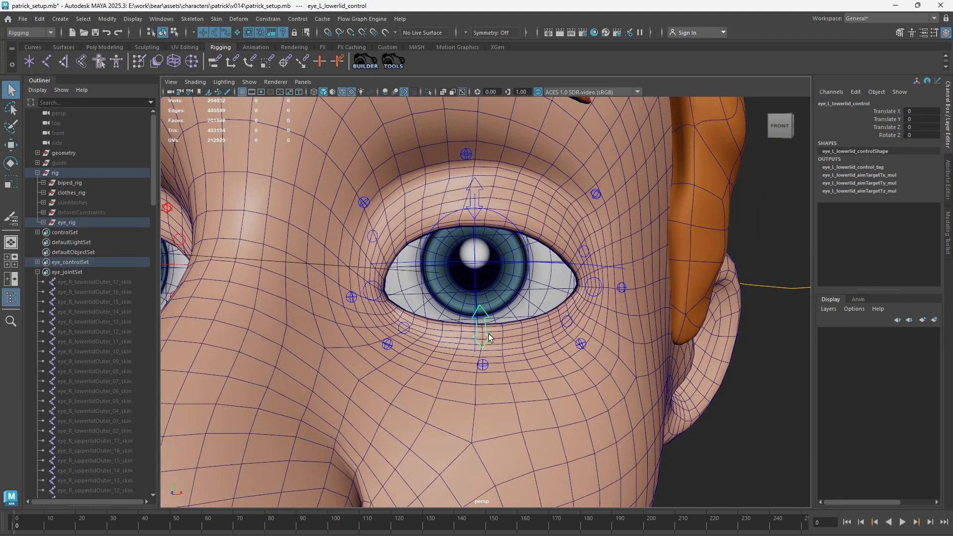
{"action": "key", "text": "w"}
{"action": "left_click_drag", "start_coordinate": [489, 333], "coordinate": [501, 332], "text": "alt"}
{"action": "left_click_drag", "start_coordinate": [481, 329], "coordinate": [483, 268]}
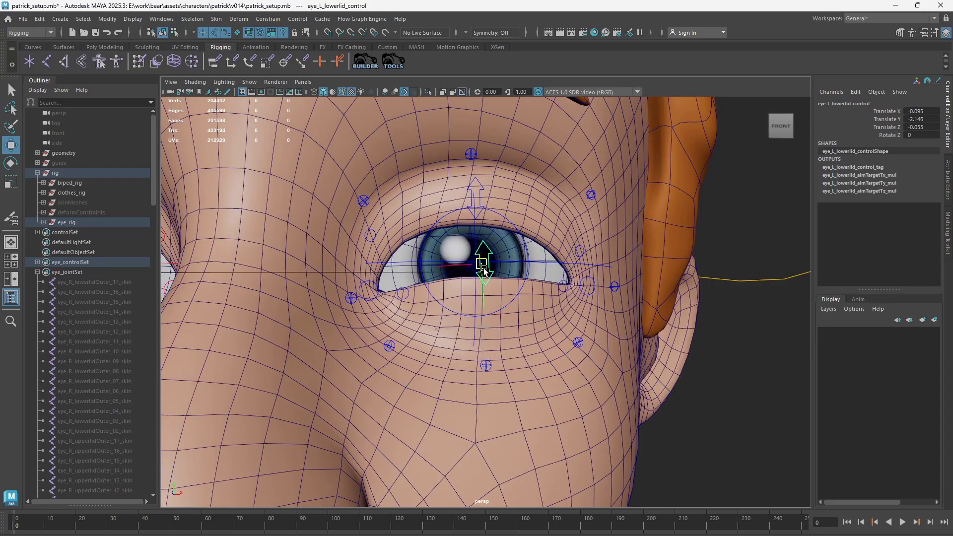
{"action": "key", "text": "ctrl+z"}
Try moving the left eye's inner and outer lid corner controls, undoing each move.
{"action": "left_click", "coordinate": [380, 290]}
{"action": "mouse_move", "coordinate": [374, 293]}
{"action": "left_mouse_down"}
{"action": "mouse_move", "coordinate": [365, 284]}
{"action": "mouse_move", "coordinate": [358, 308]}
{"action": "mouse_move", "coordinate": [364, 298]}
{"action": "left_mouse_up"}
{"action": "key", "text": "ctrl+z"}
{"action": "left_click", "coordinate": [588, 278]}
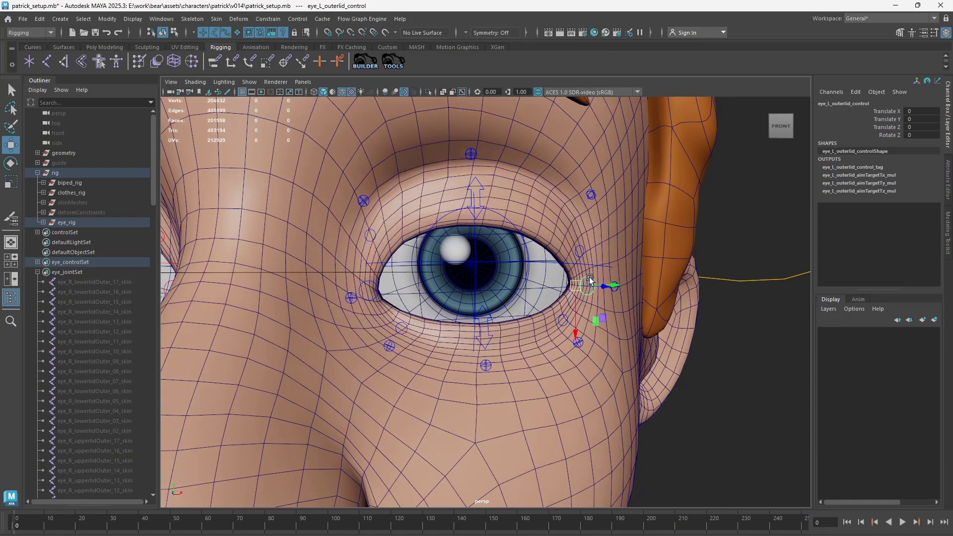
{"action": "left_click_drag", "start_coordinate": [584, 281], "coordinate": [581, 239]}
{"action": "key", "text": "ctrl+z"}
Try pulling eye_L_upperlidOuter_control down toward the eye, and undo the move.
{"action": "left_click_drag", "start_coordinate": [532, 211], "coordinate": [510, 223], "text": "alt"}
{"action": "middle_click_drag", "start_coordinate": [510, 224], "coordinate": [518, 252], "text": "alt"}
{"action": "left_click", "coordinate": [467, 187]}
{"action": "left_click_drag", "start_coordinate": [474, 175], "coordinate": [467, 242]}
{"action": "key", "text": "ctrl+z"}
Select eye_L_upperlid_control and eye_L_upperlidin_control in turn to examine their placement and attributes around the left eye.
{"action": "key", "text": "q"}
{"action": "scroll", "coordinate": [509, 289], "scroll_direction": "down", "scroll_amount": 5}
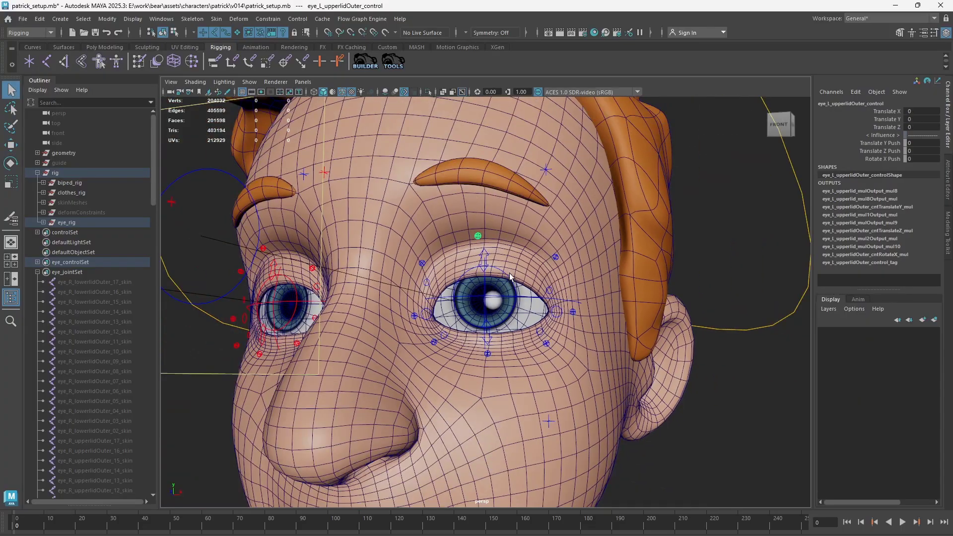
{"action": "scroll", "coordinate": [489, 273], "scroll_direction": "down", "scroll_amount": 1}
{"action": "scroll", "coordinate": [523, 294], "scroll_direction": "up", "scroll_amount": 5}
{"action": "middle_click_drag", "start_coordinate": [522, 295], "coordinate": [530, 281], "text": "alt"}
{"action": "right_click_drag", "start_coordinate": [529, 281], "coordinate": [562, 289], "text": "alt"}
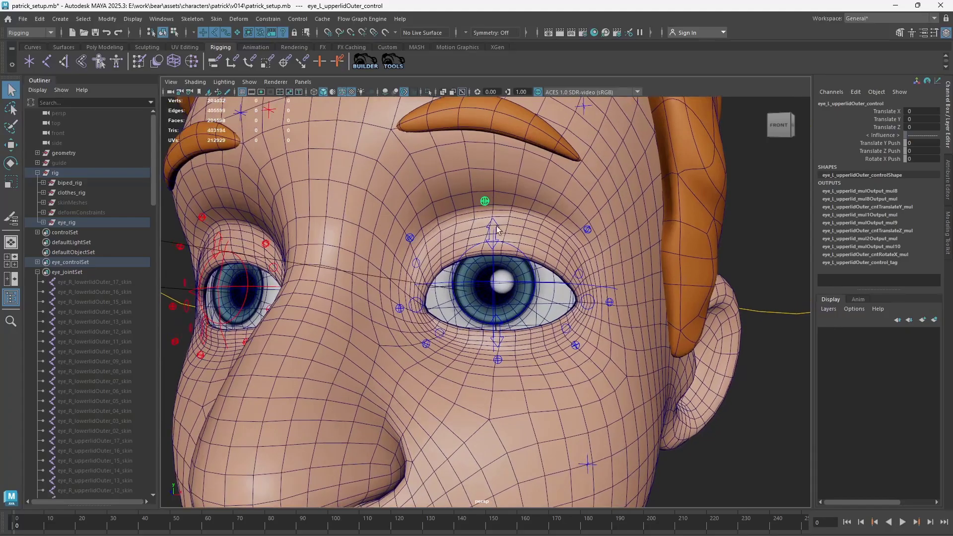
{"action": "left_click", "coordinate": [496, 225]}
{"action": "key", "text": "w"}
{"action": "right_click_drag", "start_coordinate": [497, 238], "coordinate": [530, 272], "text": "alt"}
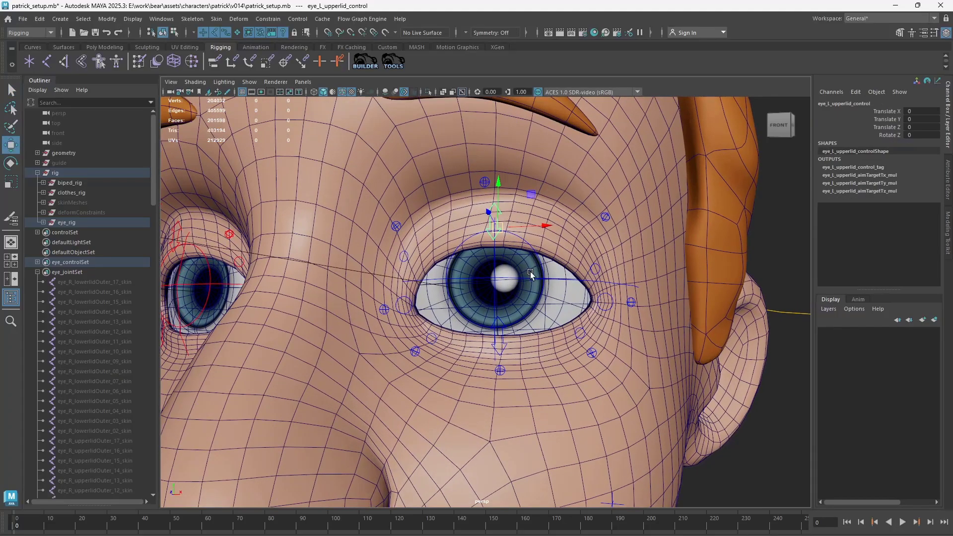
{"action": "left_click", "coordinate": [403, 255]}
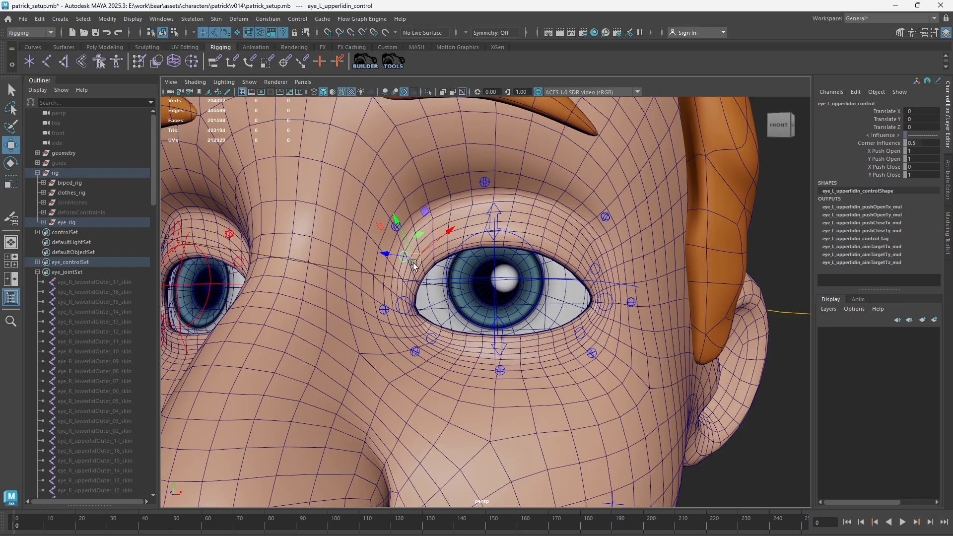
{"action": "right_click_drag", "start_coordinate": [514, 308], "coordinate": [325, 471], "text": "alt"}
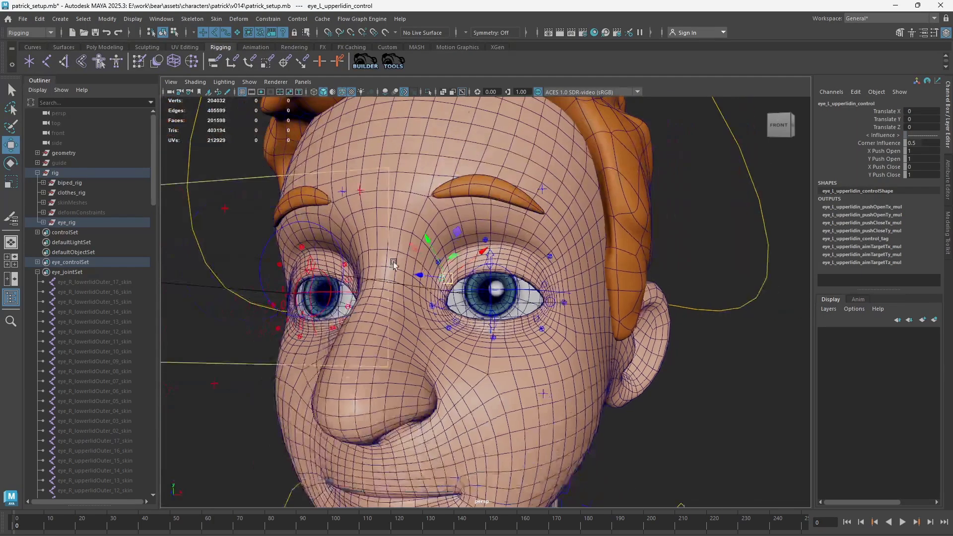
Try setting Blink on eye_target_control to 1 to check the closed left lids, and undo the change.
{"action": "key", "text": "q"}
{"action": "left_click", "coordinate": [237, 180]}
{"action": "right_click_drag", "start_coordinate": [695, 223], "coordinate": [760, 214], "text": "alt"}
{"action": "left_click", "coordinate": [890, 167]}
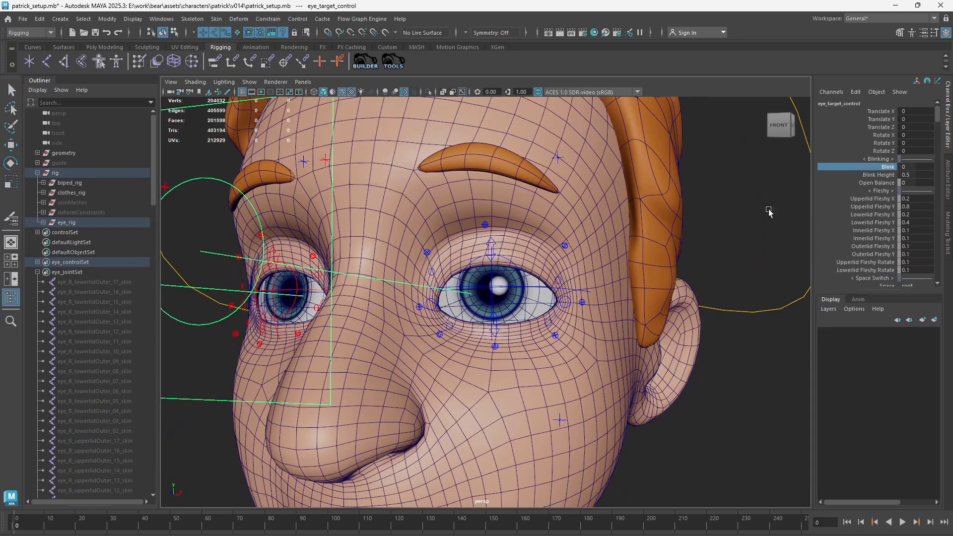
{"action": "middle_click_drag", "start_coordinate": [660, 258], "coordinate": [706, 270]}
{"action": "scroll", "coordinate": [636, 289], "scroll_direction": "up", "scroll_amount": 2}
{"action": "scroll", "coordinate": [435, 293], "scroll_direction": "up", "scroll_amount": 1}
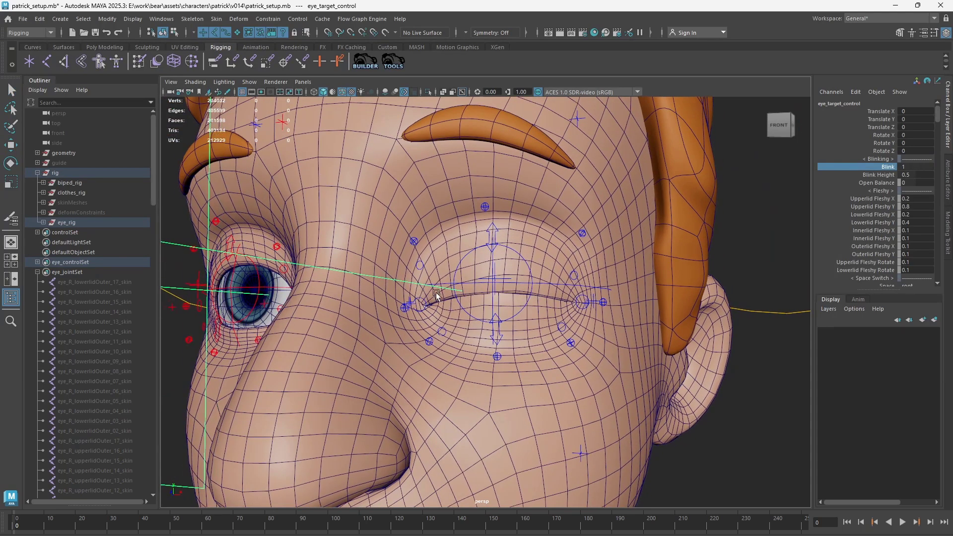
{"action": "key", "text": "ctrl+z"}
{"action": "scroll", "coordinate": [606, 304], "scroll_direction": "down", "scroll_amount": 2}
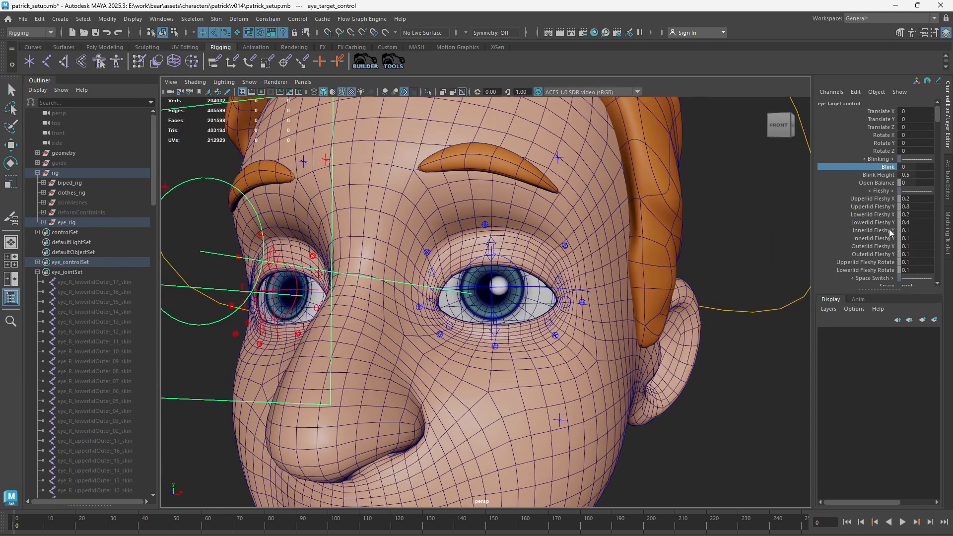
Clear the selection and examine the left eyelid area up close.
{"action": "key", "text": "q"}
{"action": "mouse_move", "coordinate": [531, 270]}
{"action": "left_mouse_down", "text": "alt"}
{"action": "mouse_move", "coordinate": [608, 315]}
{"action": "mouse_move", "coordinate": [532, 266]}
{"action": "left_mouse_up", "text": "alt"}
{"action": "key", "text": "w"}
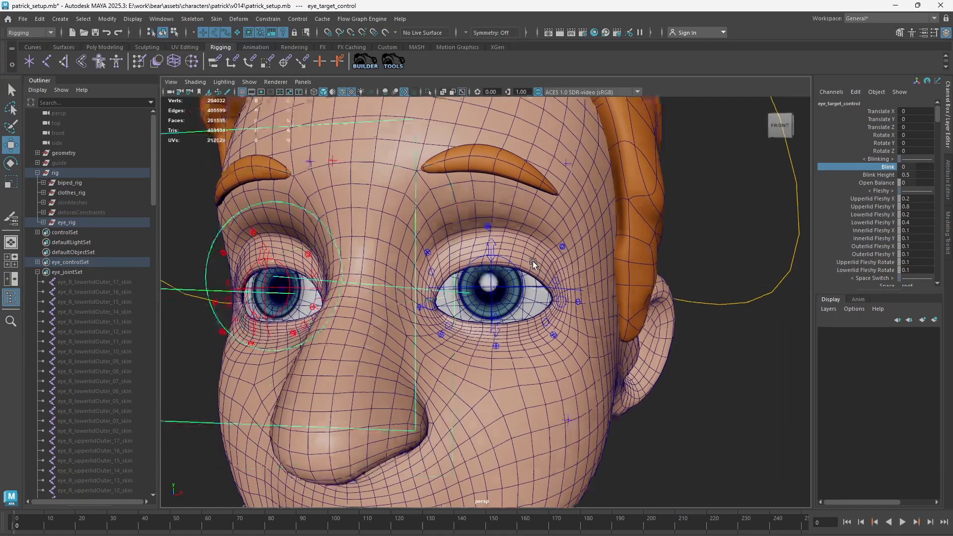
{"action": "key", "text": "q"}
{"action": "middle_click_drag", "start_coordinate": [531, 266], "coordinate": [537, 264], "text": "alt"}
{"action": "left_click", "coordinate": [537, 264]}
{"action": "scroll", "coordinate": [530, 298], "scroll_direction": "up", "scroll_amount": 5}
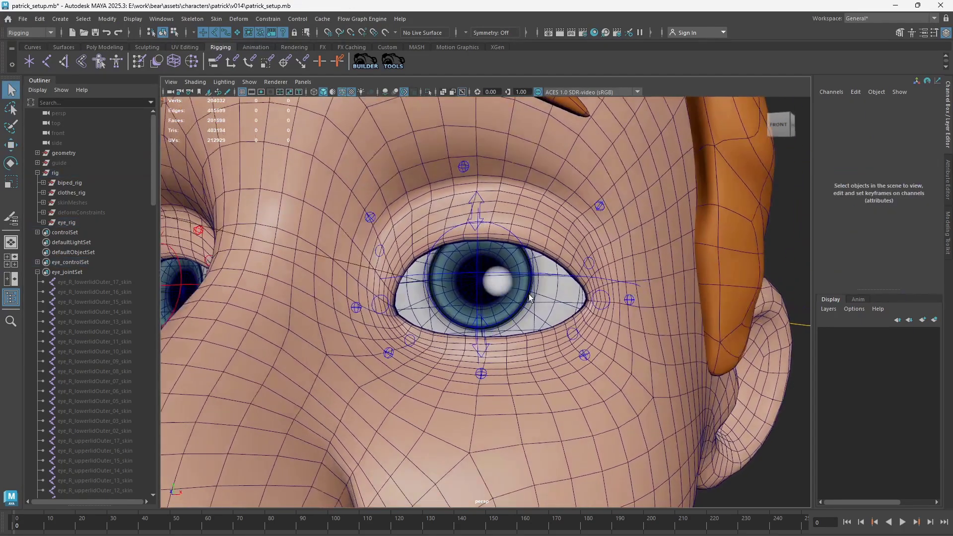
{"action": "left_click_drag", "start_coordinate": [529, 298], "coordinate": [503, 384], "text": "alt"}
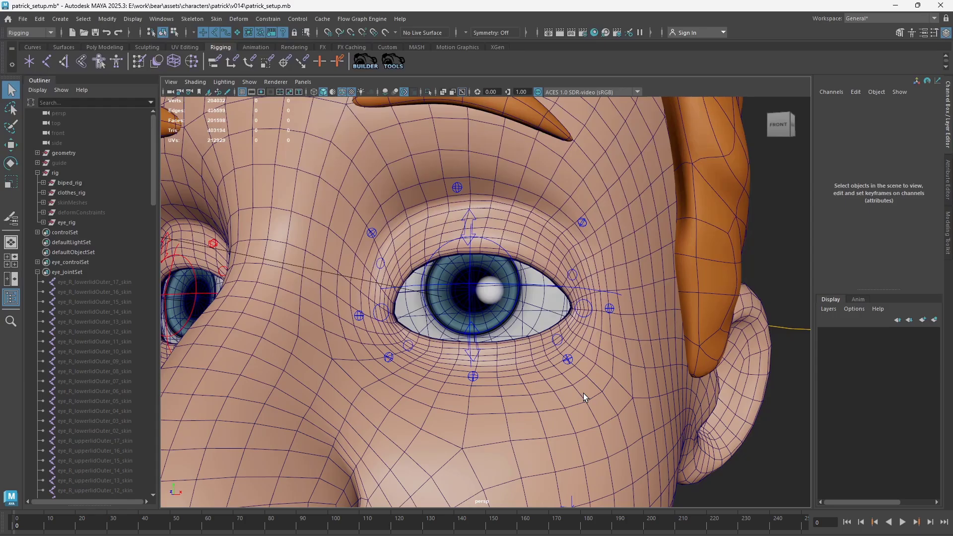
Make surfaces selectable again and select the body mesh.
{"action": "scroll", "coordinate": [552, 380], "scroll_direction": "down", "scroll_amount": 5}
{"action": "left_click", "coordinate": [546, 305]}
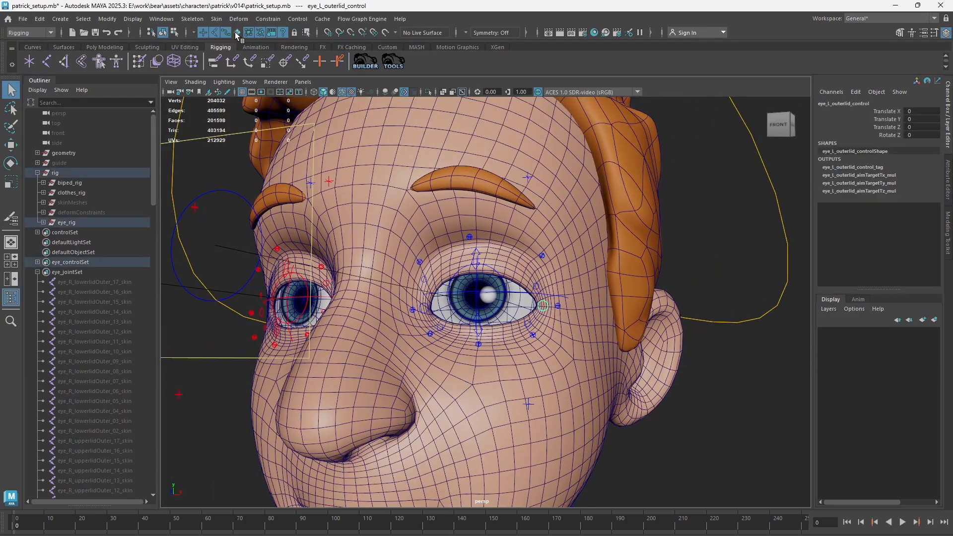
{"action": "left_click", "coordinate": [437, 139]}
{"action": "left_click_drag", "start_coordinate": [445, 147], "coordinate": [471, 148], "text": "alt"}
Mirror the body's skin weights across YZ, positive to negative, with closest point on surface and Label as the first influence association.
{"action": "left_click", "coordinate": [218, 18]}
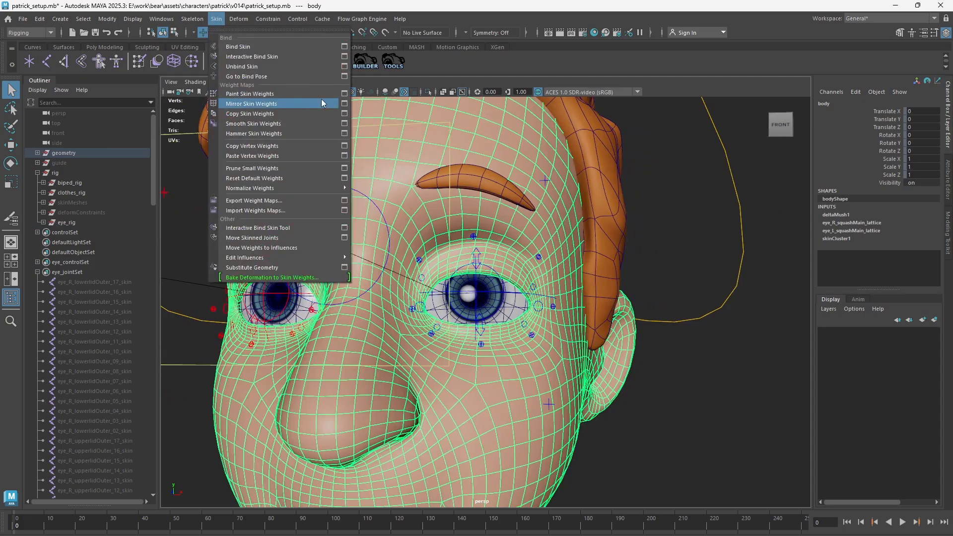
{"action": "left_click", "coordinate": [344, 103]}
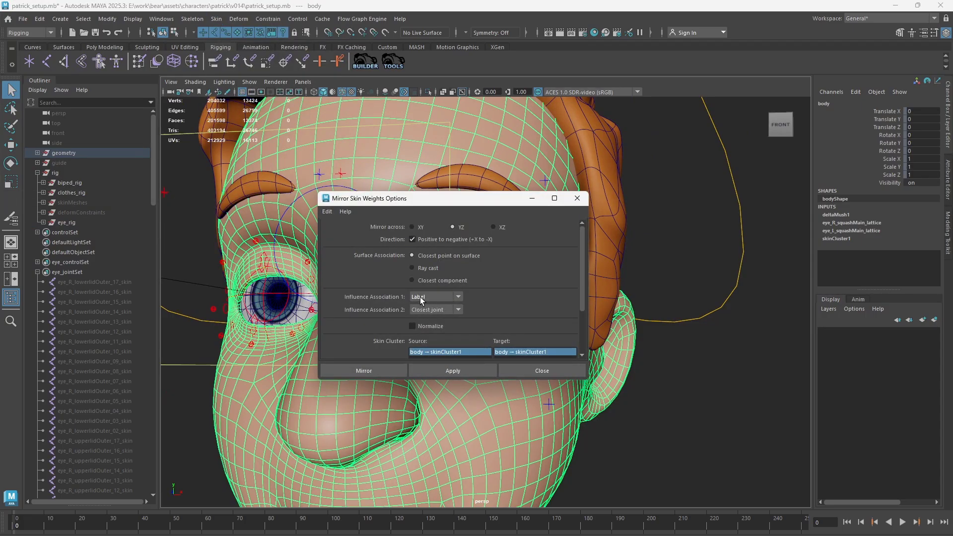
{"action": "left_click_drag", "start_coordinate": [436, 198], "coordinate": [536, 172]}
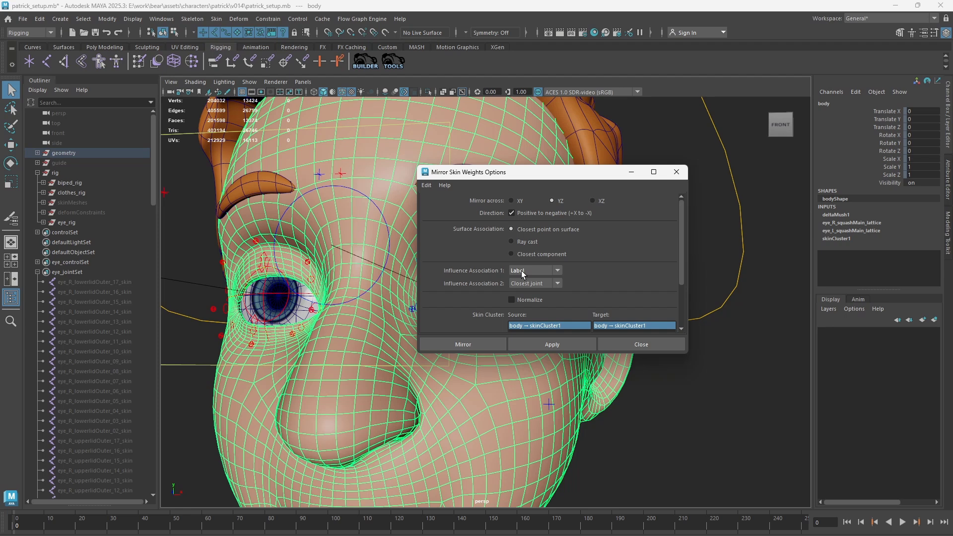
{"action": "left_click_drag", "start_coordinate": [550, 180], "coordinate": [616, 129]}
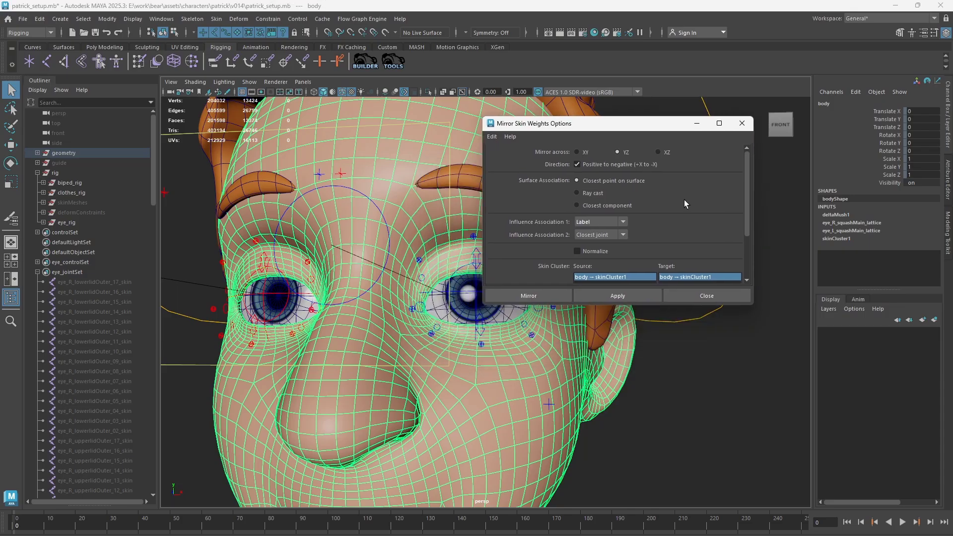
{"action": "scroll", "coordinate": [705, 218], "scroll_direction": "down", "scroll_amount": 3}
{"action": "scroll", "coordinate": [701, 222], "scroll_direction": "up", "scroll_amount": 3}
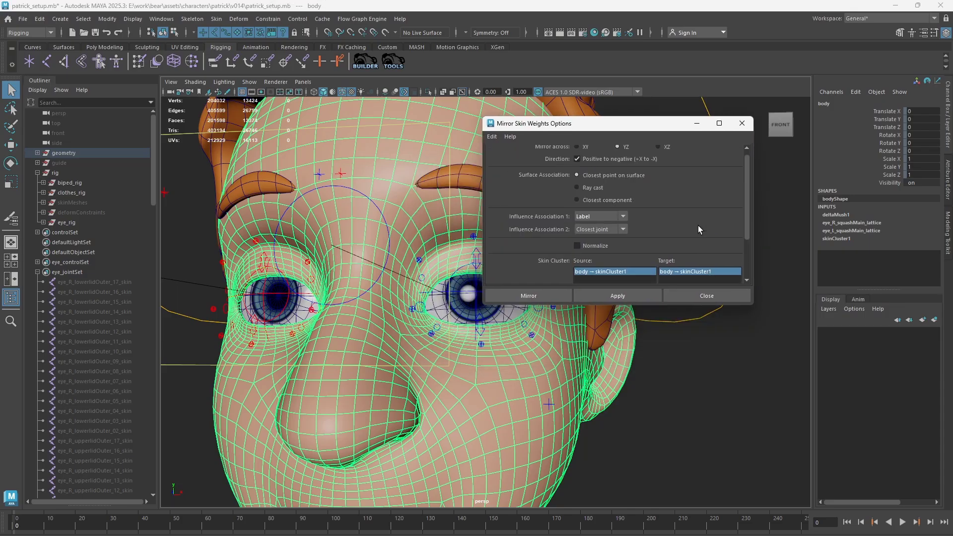
{"action": "left_click", "coordinate": [622, 298]}
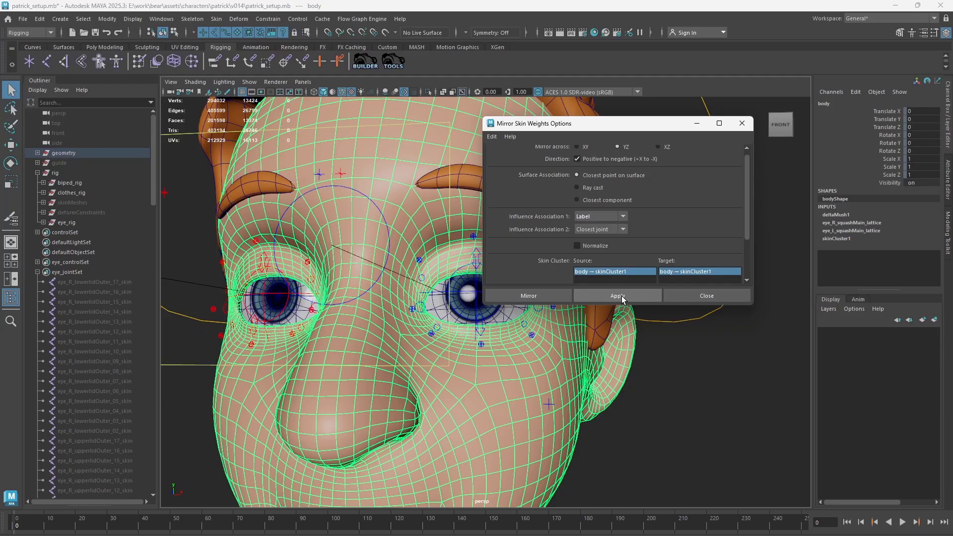
{"action": "left_click", "coordinate": [729, 296]}
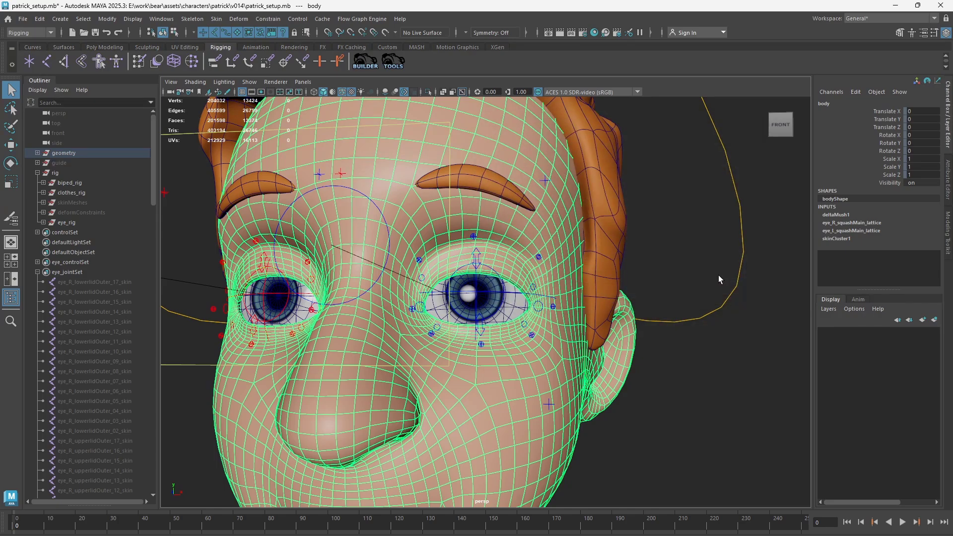
Try moving eye_target_control to compare the deformation on both eyes, and undo the move.
{"action": "left_click_drag", "start_coordinate": [349, 204], "coordinate": [294, 195], "text": "alt"}
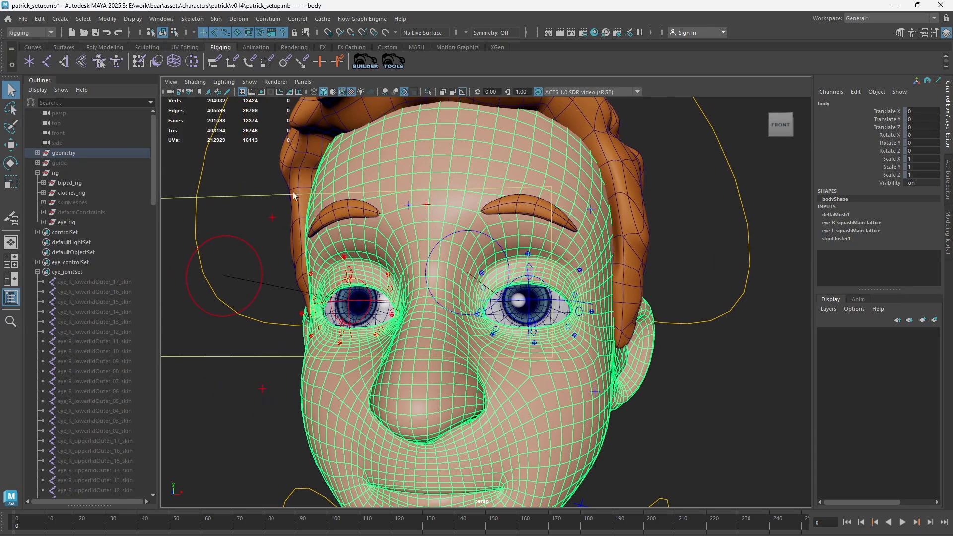
{"action": "left_click", "coordinate": [263, 197]}
{"action": "key", "text": "w"}
{"action": "left_click_drag", "start_coordinate": [347, 275], "coordinate": [302, 347]}
{"action": "left_click_drag", "start_coordinate": [362, 248], "coordinate": [446, 240], "text": "alt"}
{"action": "right_click_drag", "start_coordinate": [446, 240], "coordinate": [404, 240], "text": "alt"}
{"action": "key", "text": "ctrl+z"}
Move eye_target_control up to about X -1.115, Y 3.724, Z -0.364 so both eyes look upward.
{"action": "right_click_drag", "start_coordinate": [435, 274], "coordinate": [555, 302], "text": "alt"}
{"action": "left_click_drag", "start_coordinate": [569, 310], "coordinate": [528, 187]}
{"action": "key", "text": "q"}
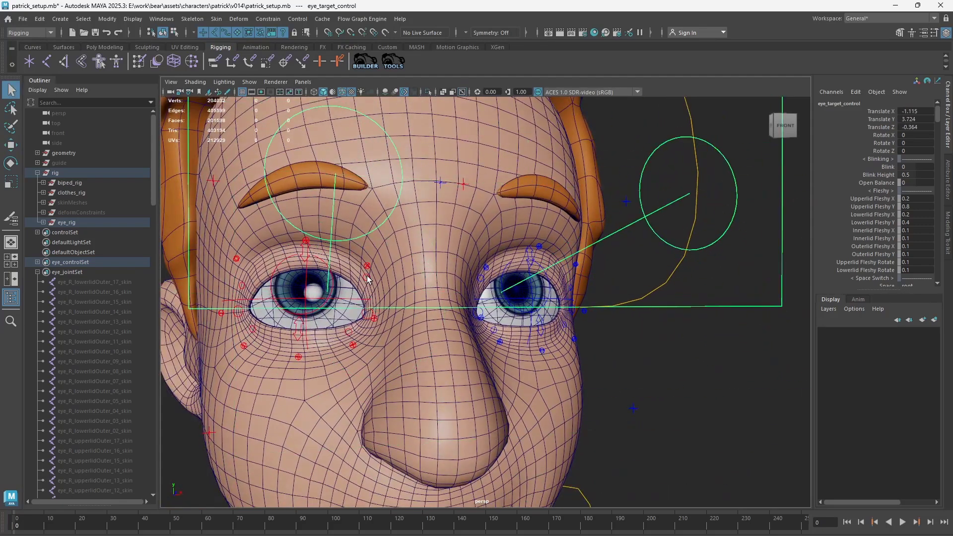
Move eye_R_upperlidin_control to about X 0.946, Y 0.093, Z -0.416, and shift eye_R_upperlidout_control slightly.
{"action": "left_click", "coordinate": [367, 276]}
{"action": "key", "text": "w"}
{"action": "mouse_move", "coordinate": [367, 277]}
{"action": "left_mouse_down"}
{"action": "mouse_move", "coordinate": [340, 301]}
{"action": "mouse_move", "coordinate": [357, 247]}
{"action": "mouse_move", "coordinate": [353, 267]}
{"action": "left_mouse_up"}
{"action": "key", "text": "q"}
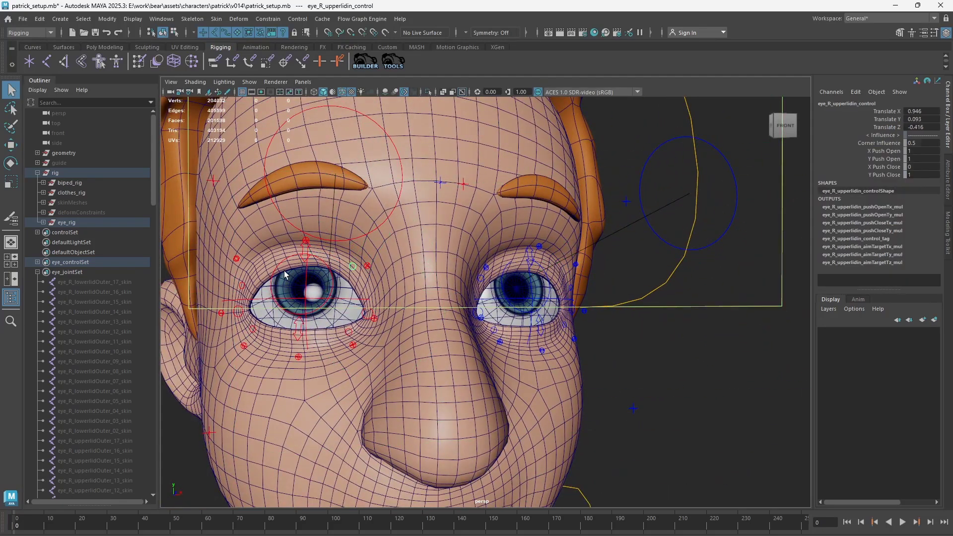
{"action": "left_click", "coordinate": [241, 284]}
{"action": "key", "text": "w"}
{"action": "mouse_move", "coordinate": [242, 285]}
{"action": "left_mouse_down"}
{"action": "mouse_move", "coordinate": [251, 260]}
{"action": "mouse_move", "coordinate": [247, 283]}
{"action": "left_mouse_up"}
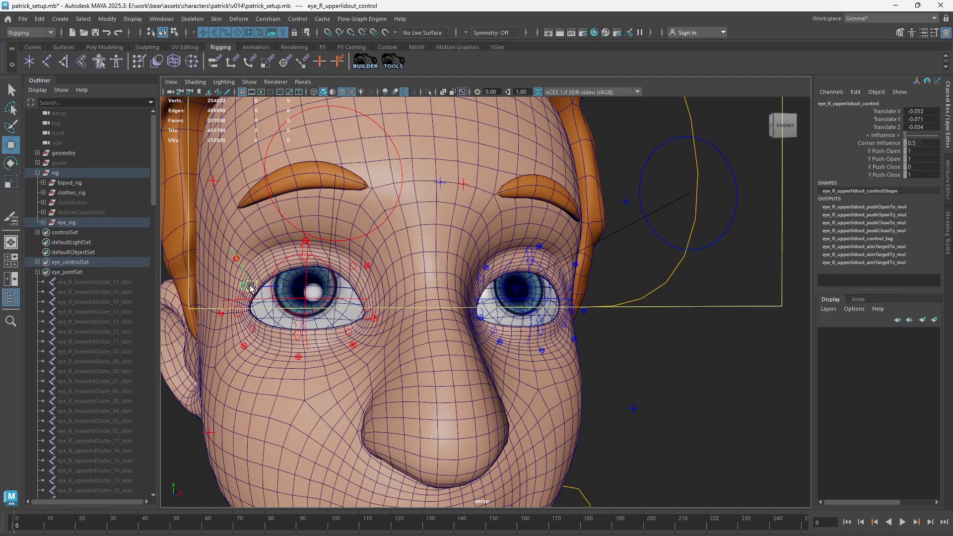
{"action": "key", "text": "q"}
Raise eye_R_lowerlid_control over the eye to a Translate Y of about -1.65.
{"action": "left_click", "coordinate": [298, 329]}
{"action": "key", "text": "w"}
{"action": "left_click_drag", "start_coordinate": [297, 329], "coordinate": [304, 301]}
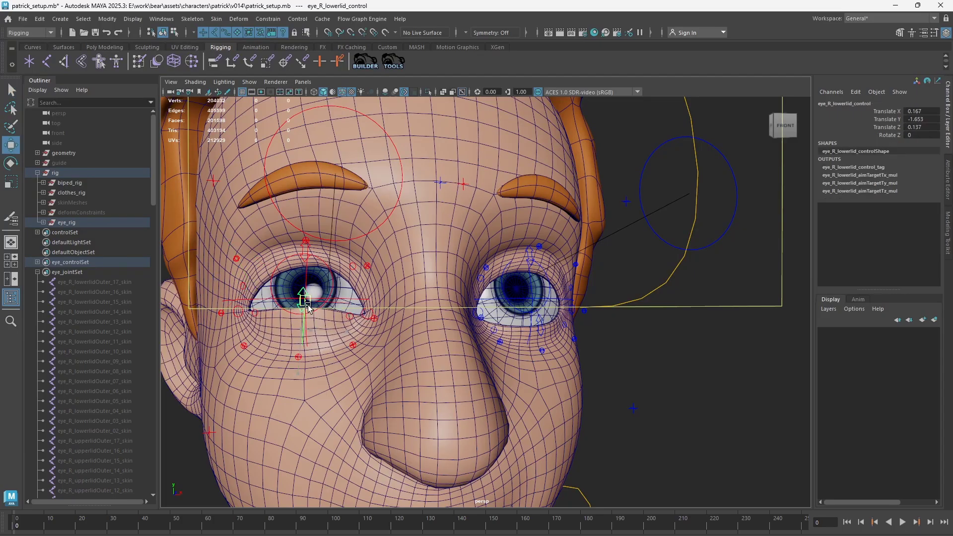
Raise eye_L_lowerlid_control over the eye to about X 0.022, Y -1.582, Z 0.139.
{"action": "mouse_move", "coordinate": [525, 321]}
{"action": "left_mouse_down", "text": "alt"}
{"action": "mouse_move", "coordinate": [490, 322]}
{"action": "mouse_move", "coordinate": [524, 321]}
{"action": "left_mouse_up", "text": "alt"}
{"action": "key", "text": "q"}
{"action": "left_click", "coordinate": [544, 318]}
{"action": "key", "text": "w"}
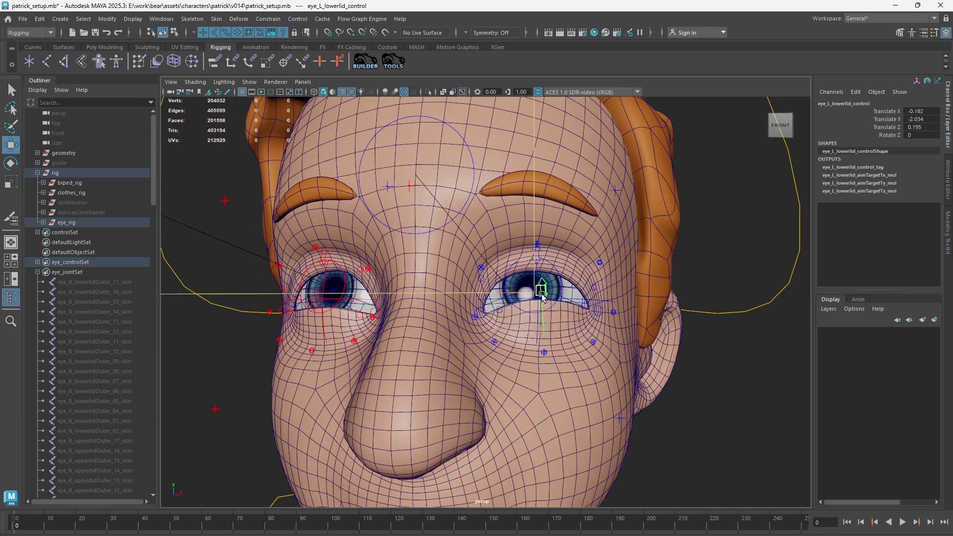
{"action": "key", "text": "q"}
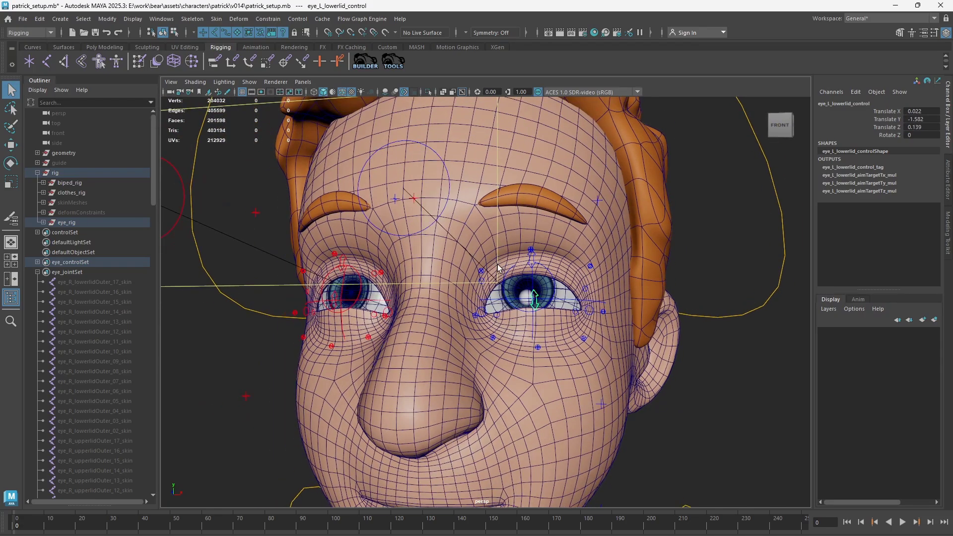